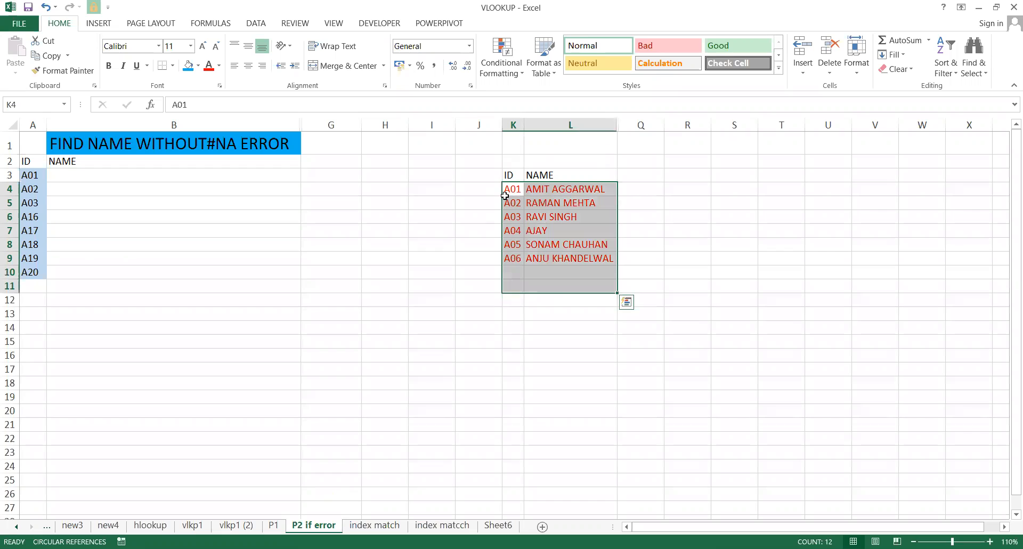
{"action": "double_click", "coordinate": [548, 202]}
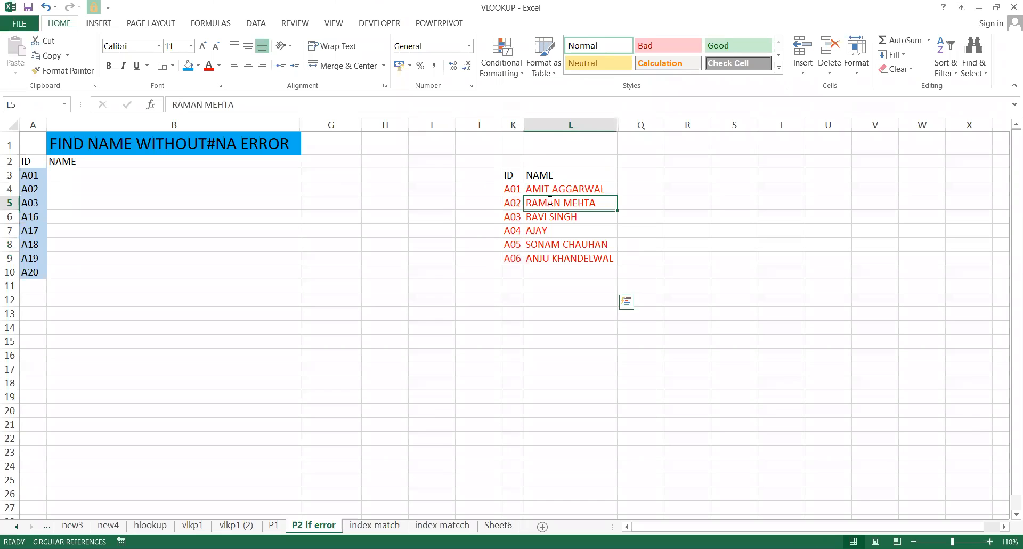
{"action": "left_click", "coordinate": [331, 176]}
{"action": "left_click", "coordinate": [84, 178]}
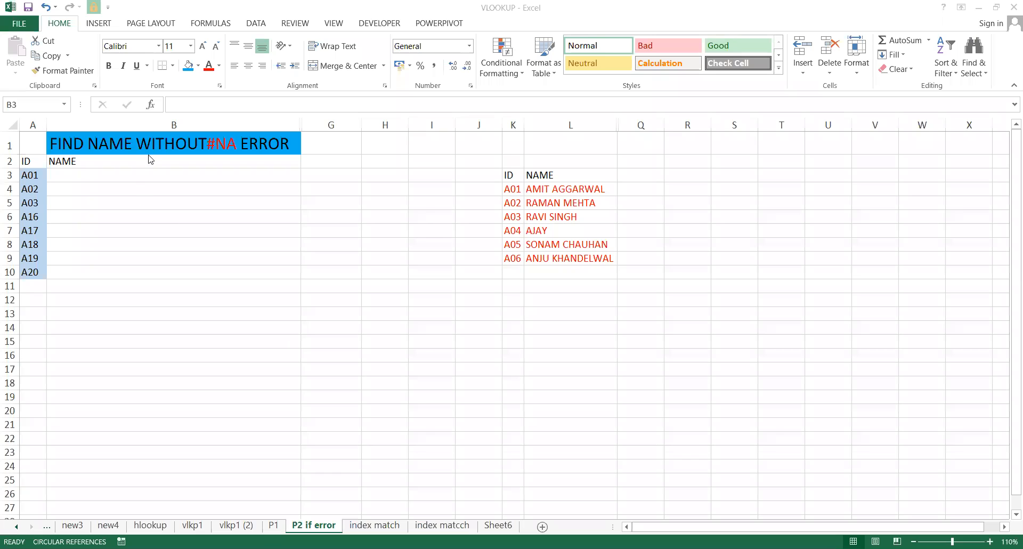
Enter =VLOOKUP(A3,K3:L9,2,0) in B3 to look up A3's name exactly.
{"action": "left_click", "coordinate": [129, 181]}
{"action": "type", "text": "="}
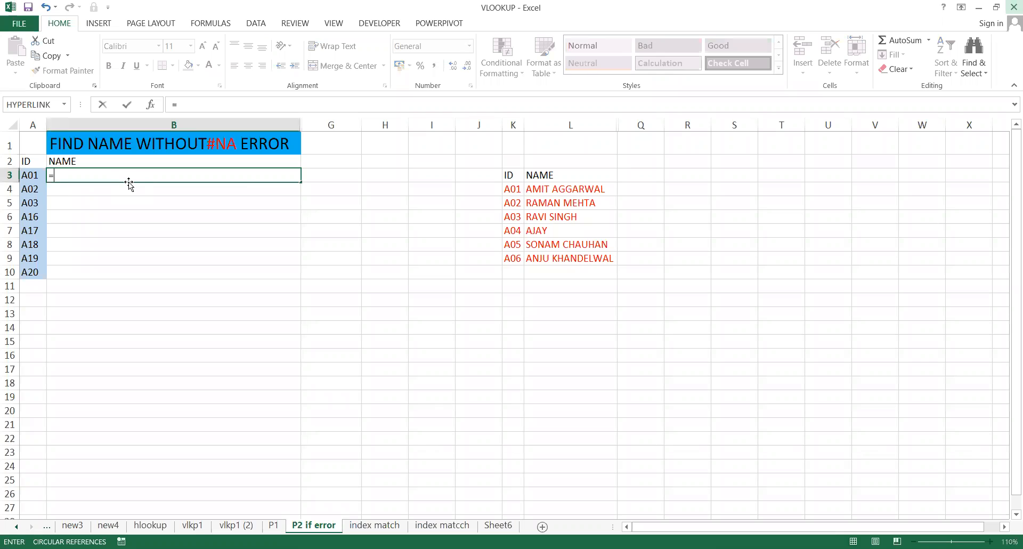
{"action": "type", "text": "VLOOKUP("}
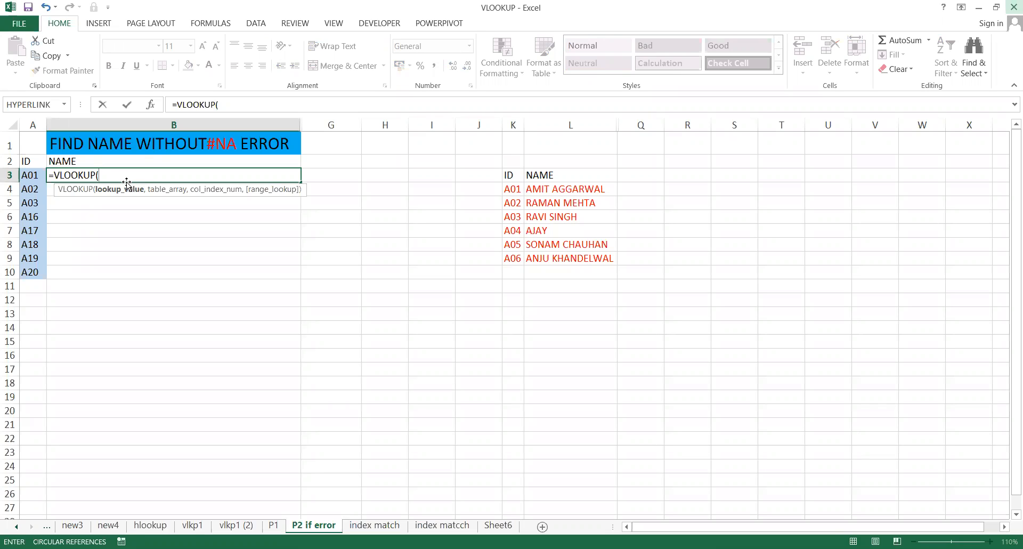
{"action": "left_click", "coordinate": [32, 175]}
{"action": "type", "text": ","}
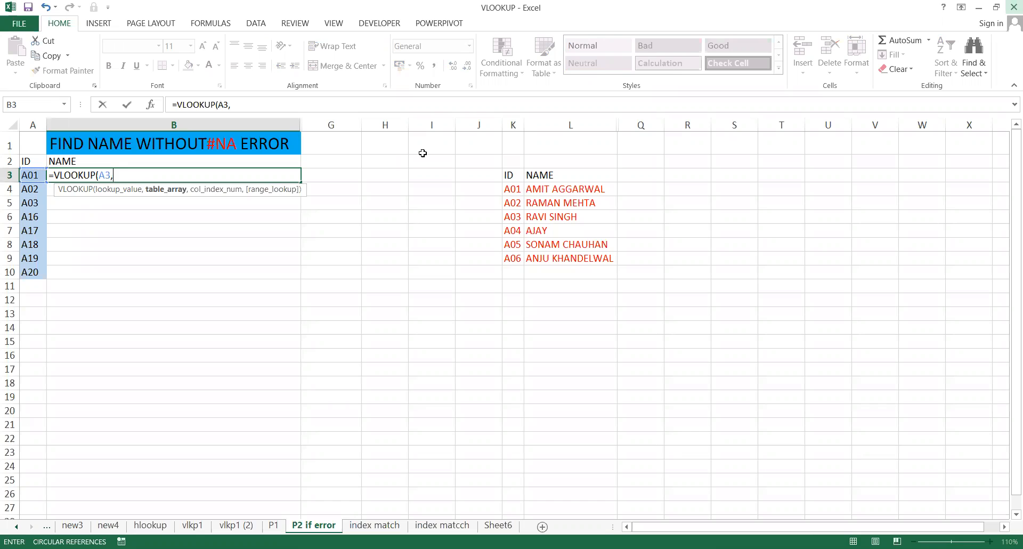
{"action": "left_click", "coordinate": [510, 176]}
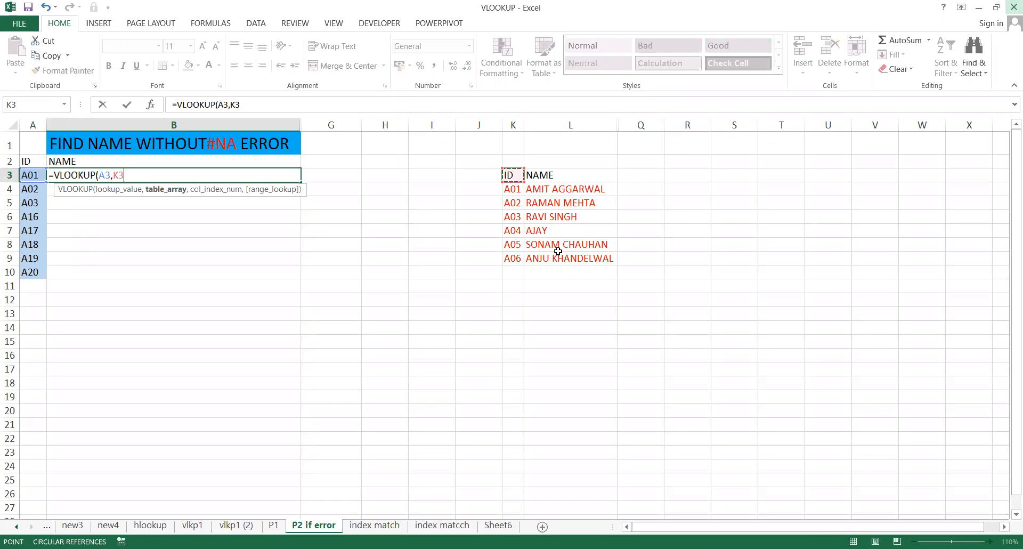
{"action": "left_click_drag", "start_coordinate": [571, 261], "coordinate": [572, 261]}
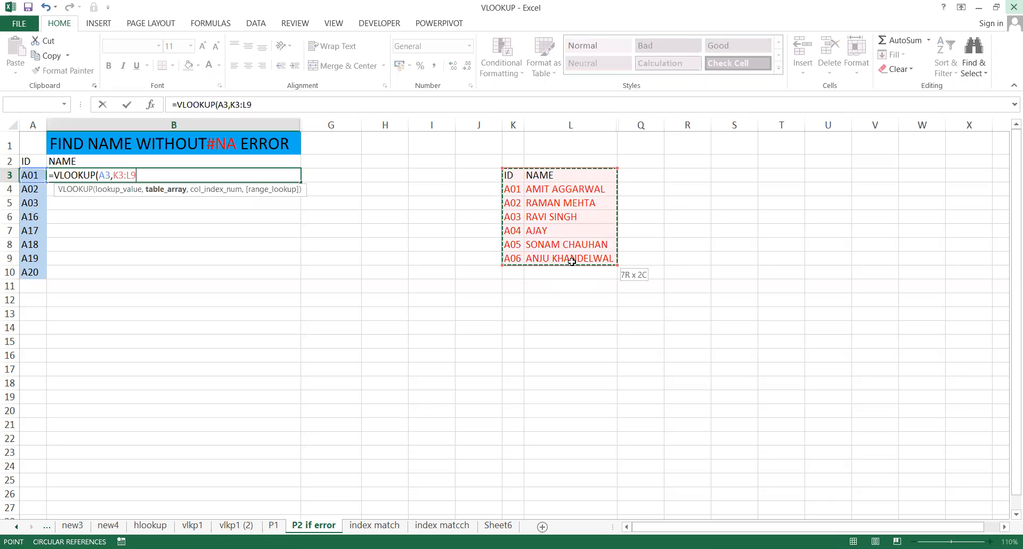
{"action": "left_click_drag", "start_coordinate": [572, 262], "coordinate": [572, 261]}
{"action": "type", "text": ",2,0"}
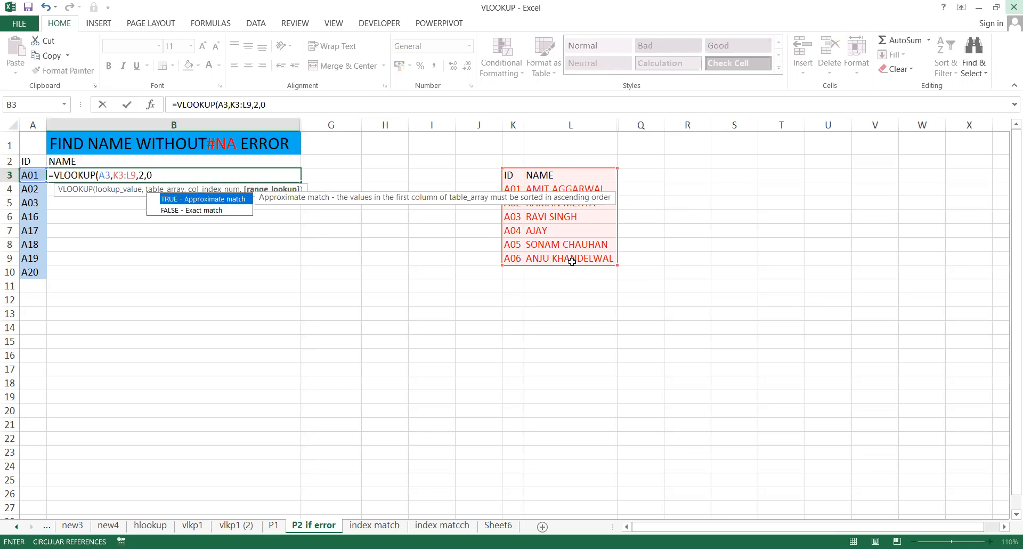
{"action": "type", "text": ")"}
{"action": "key", "text": "ctrl+Return"}
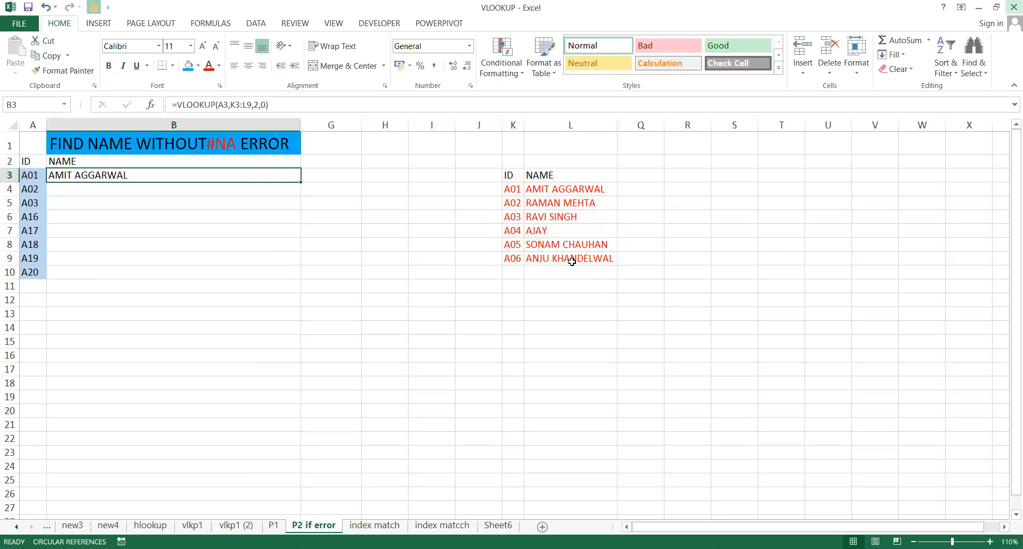
Fill the VLOOKUP down to B10 and inspect the #N/A result in B6.
{"action": "key", "text": "shift+Down"}
{"action": "key", "text": "shift+Down"}
{"action": "key", "text": "shift+Down"}
{"action": "key", "text": "shift+Down"}
{"action": "key", "text": "shift+Down"}
{"action": "key", "text": "shift+Down"}
{"action": "key", "text": "shift+Down"}
{"action": "key", "text": "ctrl+d"}
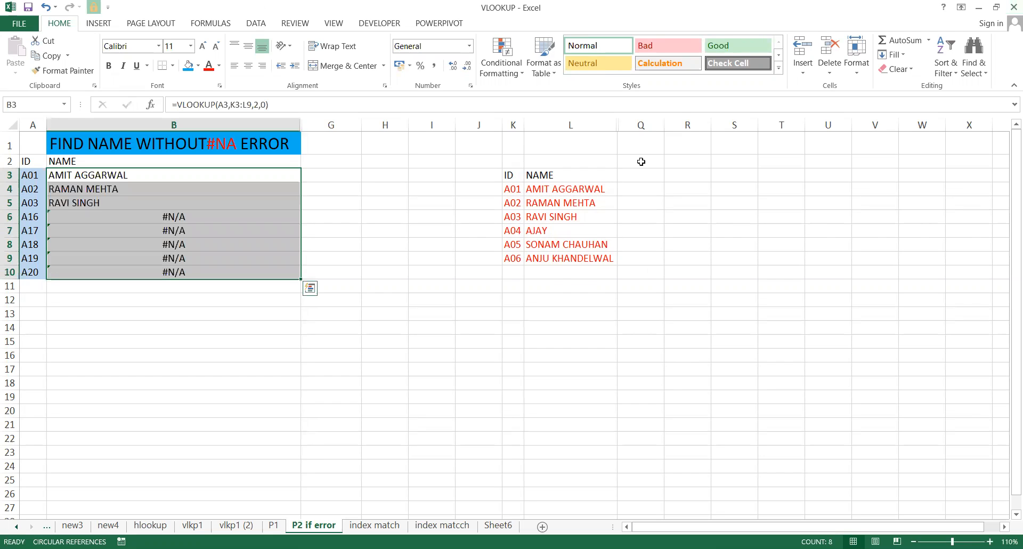
{"action": "left_click", "coordinate": [179, 217]}
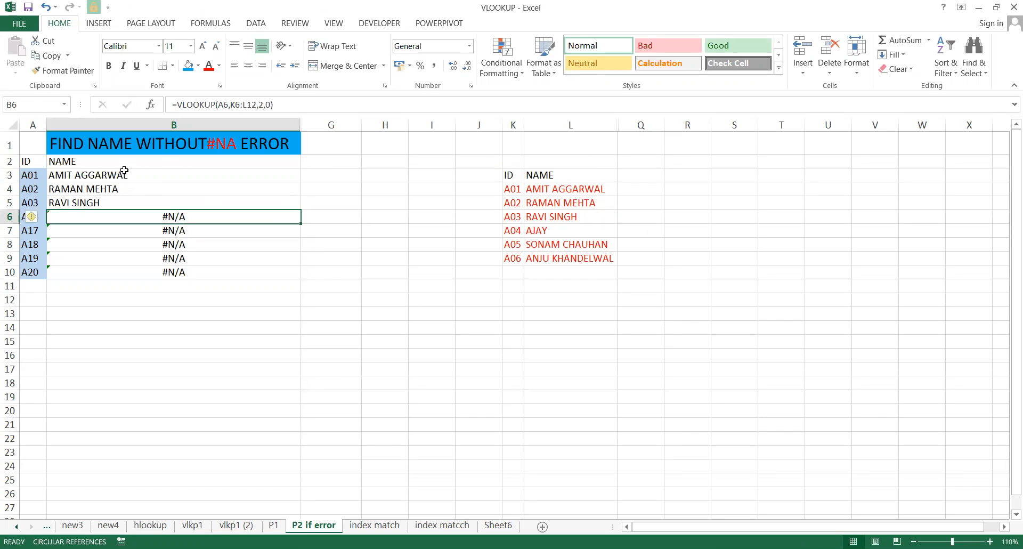
Change B3's last VLOOKUP argument from 0 to 1 and fill it down to B10.
{"action": "double_click", "coordinate": [153, 174]}
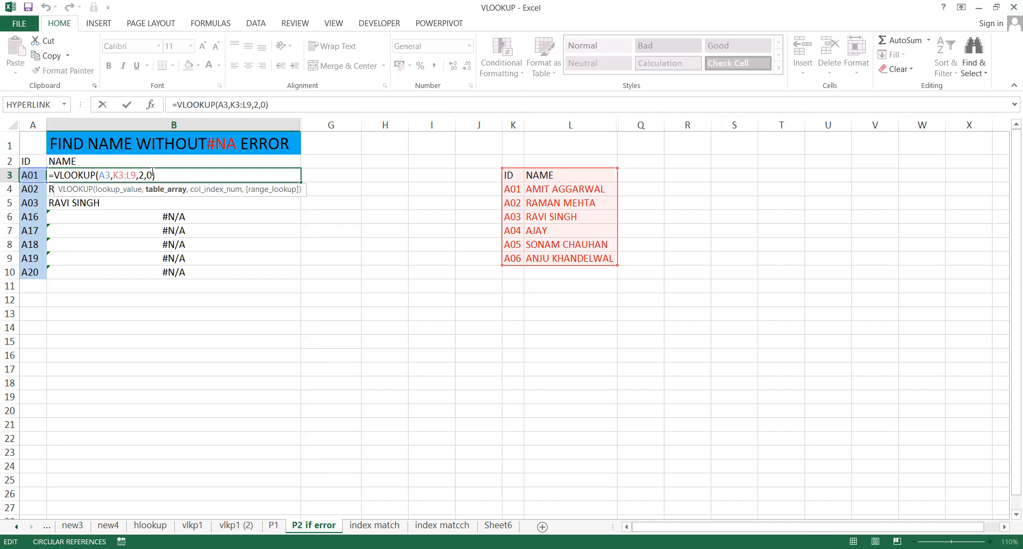
{"action": "key", "text": "BackSpace"}
{"action": "type", "text": "1"}
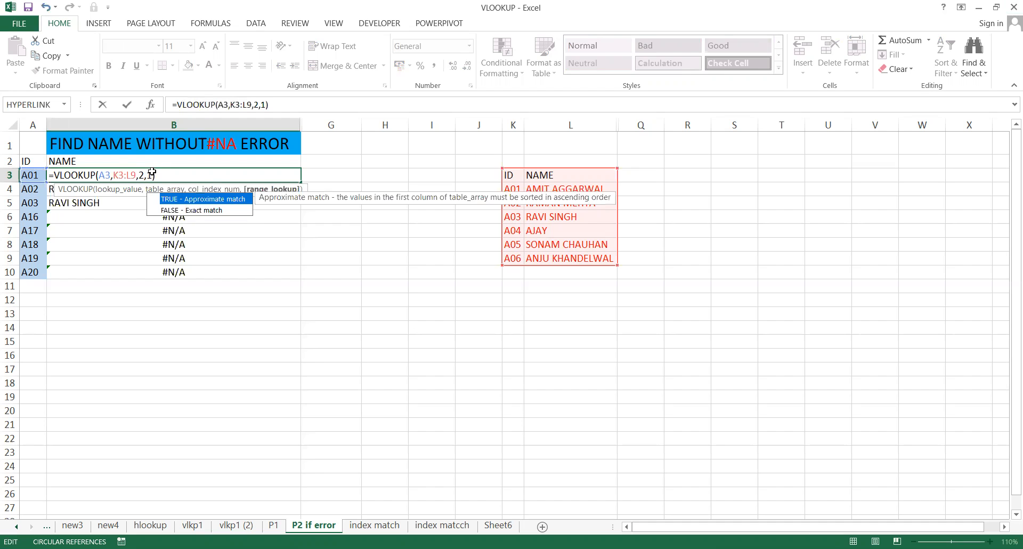
{"action": "key", "text": "Return"}
{"action": "key", "text": "Up"}
{"action": "key", "text": "shift+Down"}
{"action": "key", "text": "shift+Down"}
{"action": "key", "text": "shift+Down"}
{"action": "key", "text": "shift+Down"}
{"action": "key", "text": "shift+Down"}
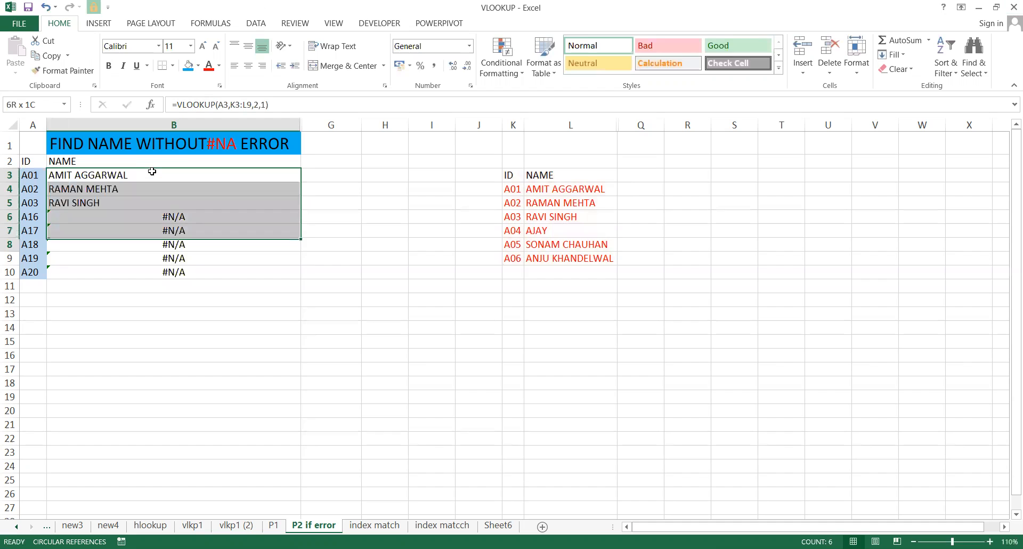
{"action": "key", "text": "shift+Down"}
{"action": "key", "text": "shift+Down"}
{"action": "key", "text": "ctrl+d"}
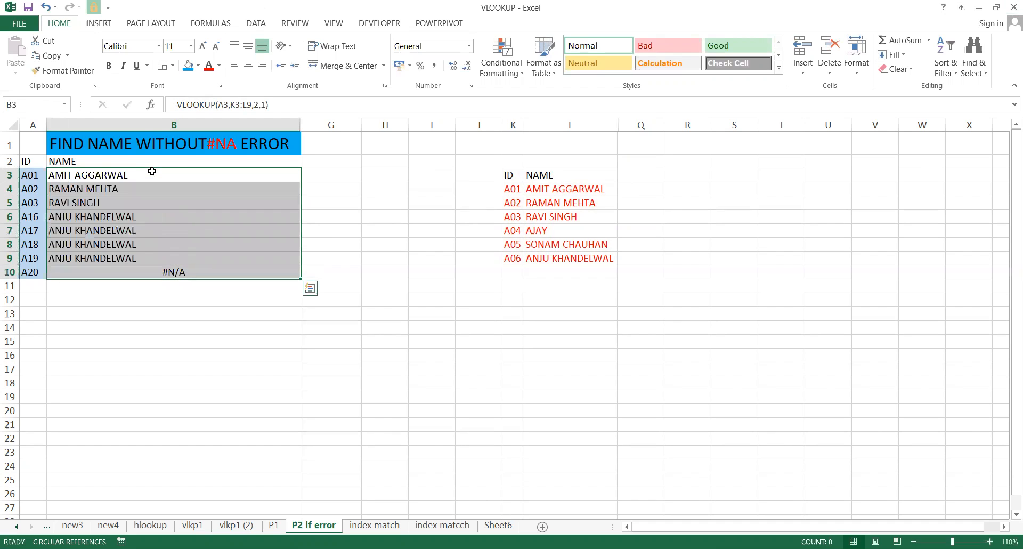
Compare the approximate-match names with their IDs, then undo the fill-down.
{"action": "key", "text": "Down"}
{"action": "key", "text": "Down"}
{"action": "key", "text": "Down"}
{"action": "key", "text": "Down"}
{"action": "key", "text": "Up"}
{"action": "key", "text": "Left"}
{"action": "key", "text": "Down"}
{"action": "key", "text": "Up"}
{"action": "key", "text": "Right"}
{"action": "key", "text": "Down"}
{"action": "key", "text": "Down"}
{"action": "key", "text": "Down"}
{"action": "key", "text": "Down"}
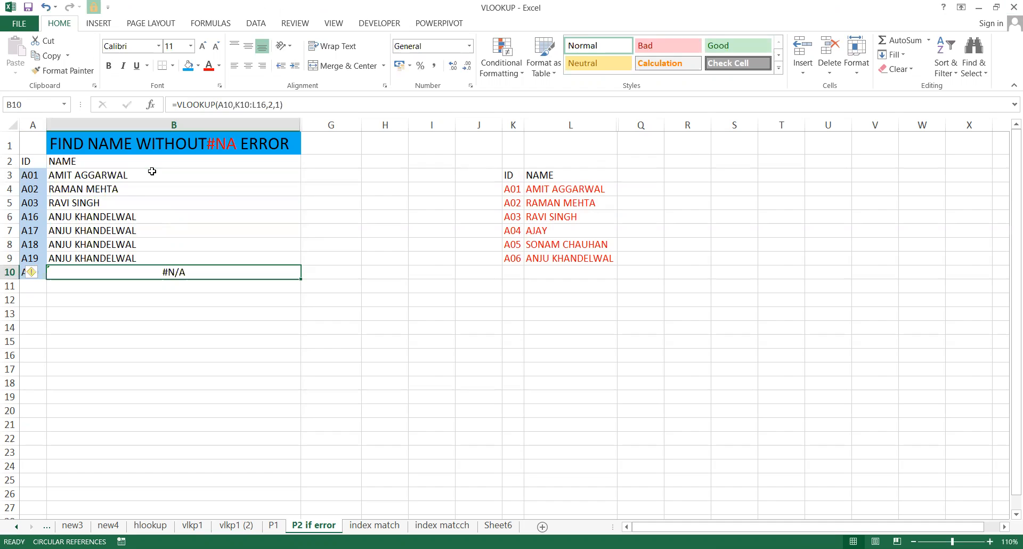
{"action": "key", "text": "ctrl+z"}
{"action": "left_click", "coordinate": [219, 202]}
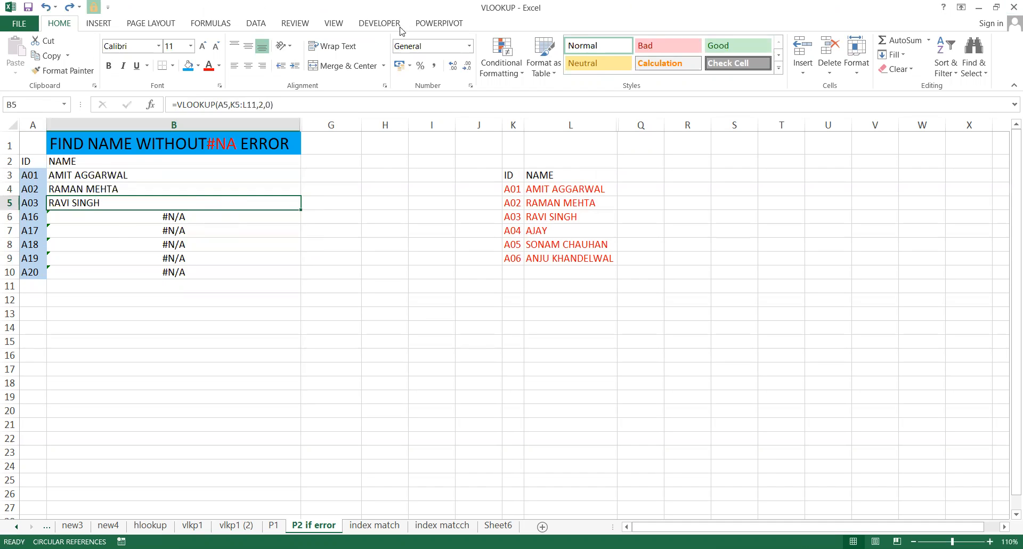
{"action": "left_click", "coordinate": [132, 227]}
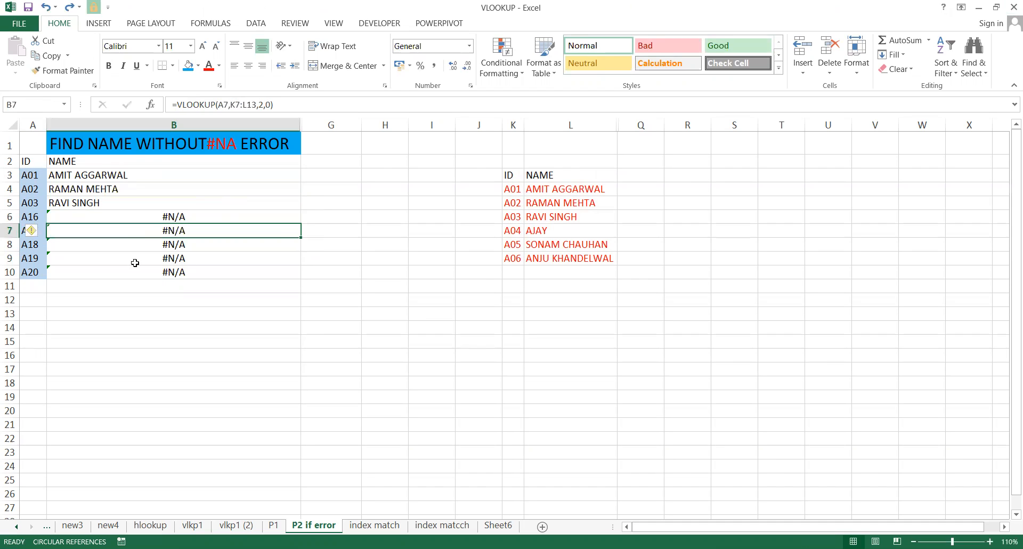
{"action": "left_click", "coordinate": [134, 259]}
{"action": "left_click", "coordinate": [168, 247]}
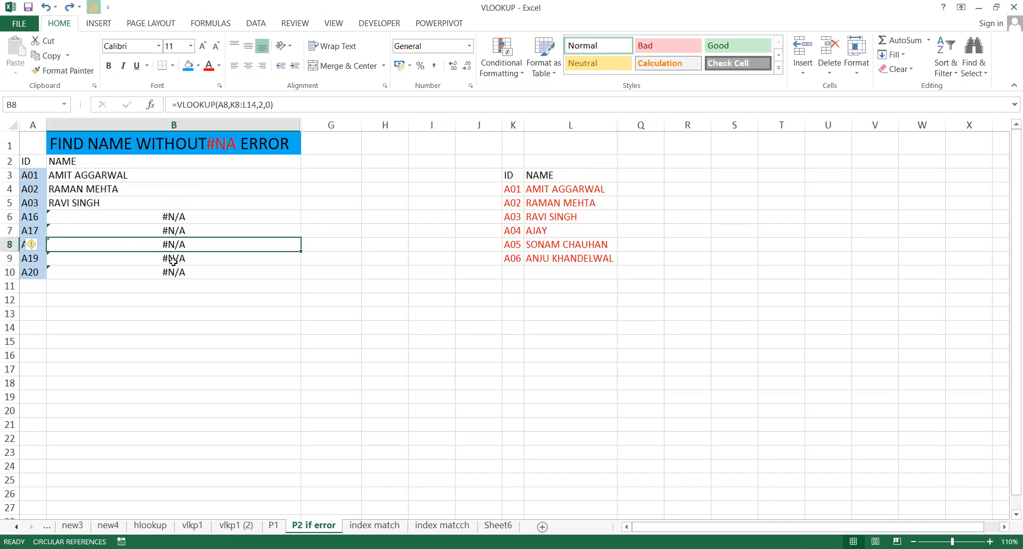
{"action": "left_click", "coordinate": [333, 217]}
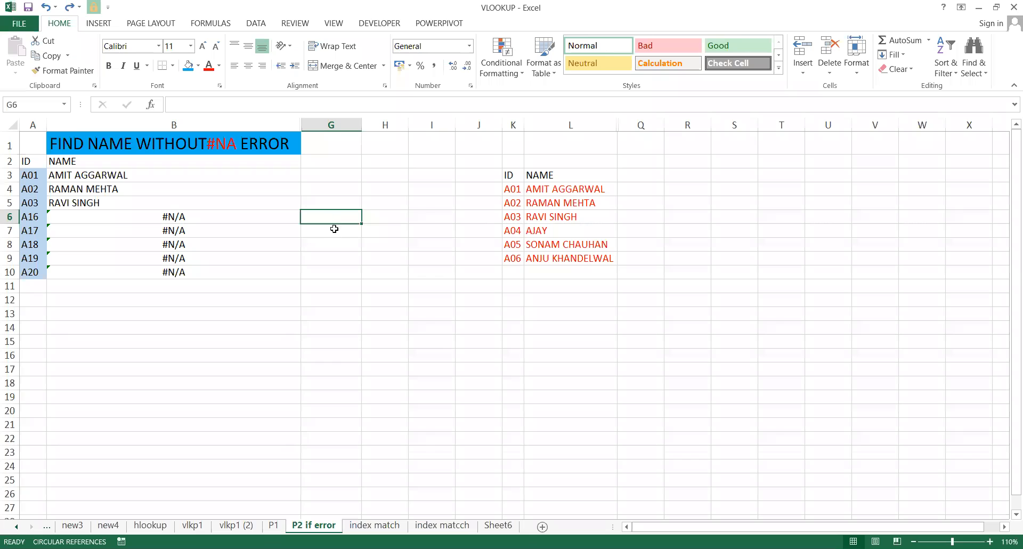
{"action": "double_click", "coordinate": [334, 229]}
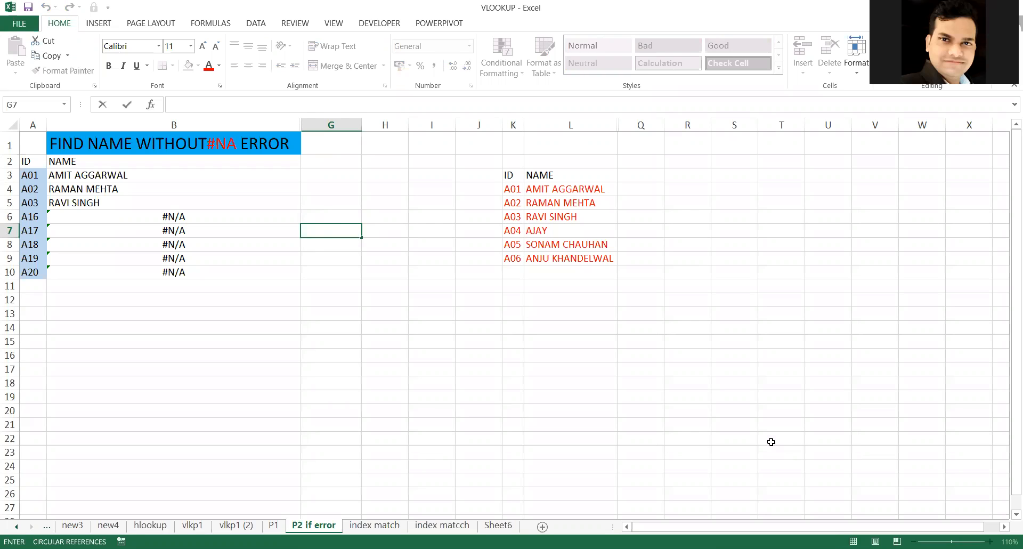
{"action": "left_click", "coordinate": [781, 411]}
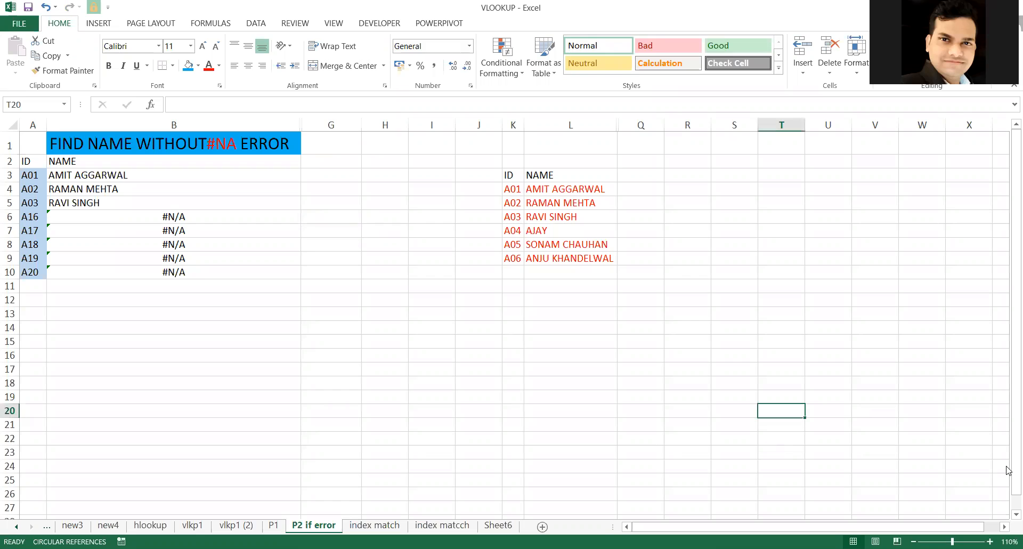
{"action": "left_click", "coordinate": [843, 345]}
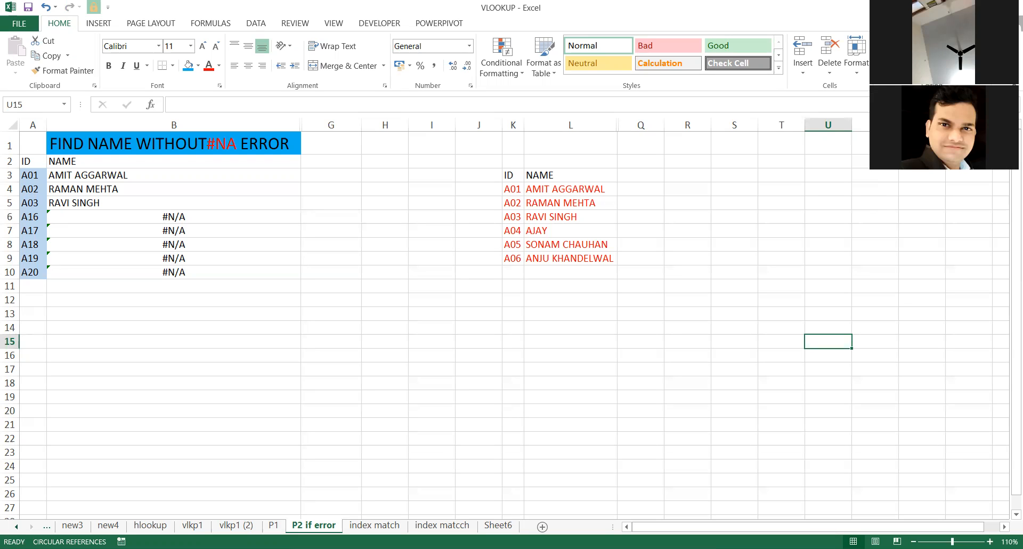
{"action": "left_click", "coordinate": [799, 147]}
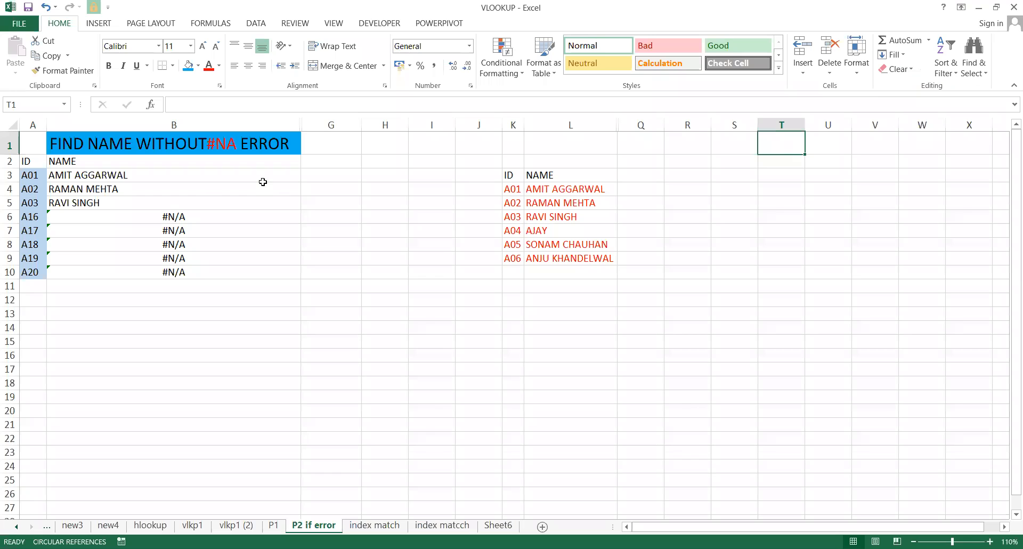
{"action": "left_click", "coordinate": [203, 198]}
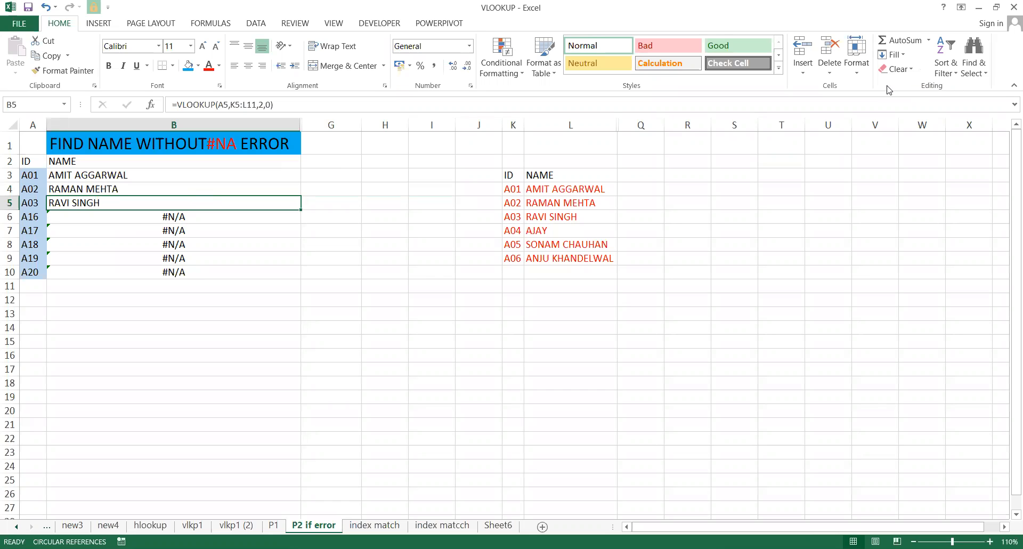
Select B3:B10 and delete the VLOOKUP formulas.
{"action": "key", "text": "Down"}
{"action": "key", "text": "Up"}
{"action": "key", "text": "Up"}
{"action": "key", "text": "Up"}
{"action": "key", "text": "Up"}
{"action": "key", "text": "Down"}
{"action": "key", "text": "Down"}
{"action": "key", "text": "Up"}
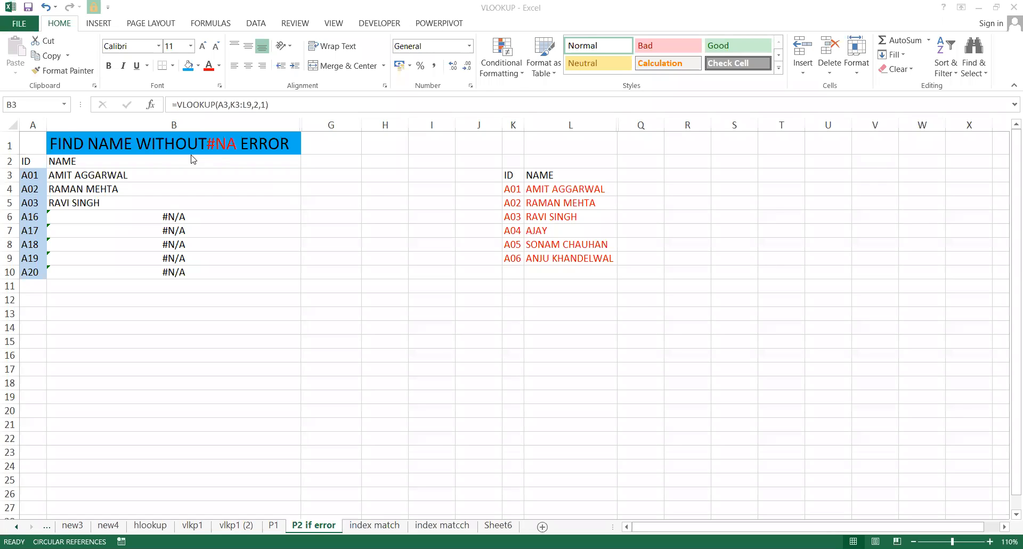
{"action": "left_click", "coordinate": [146, 163]}
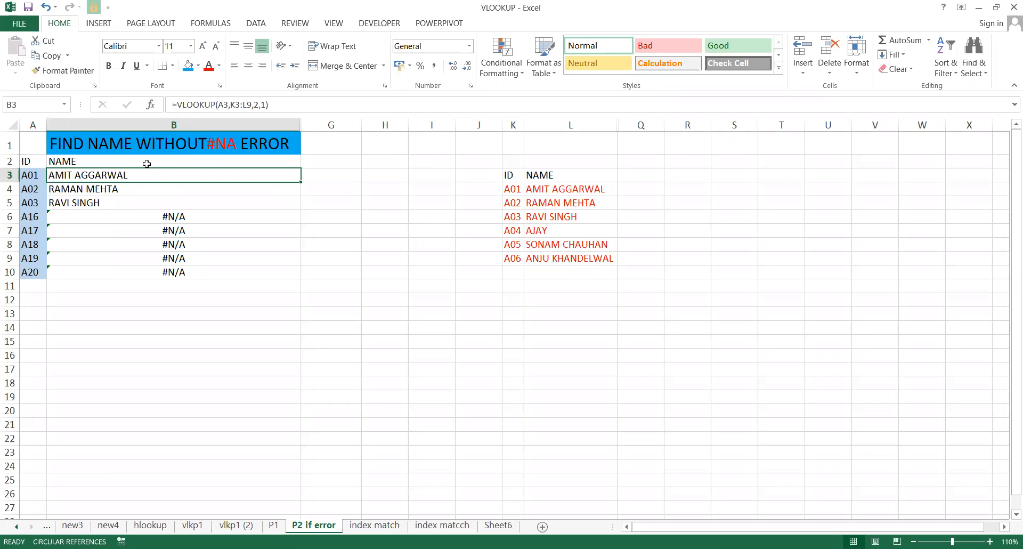
{"action": "key", "text": "ctrl+shift+Down"}
{"action": "key", "text": "ctrl+shift+Down"}
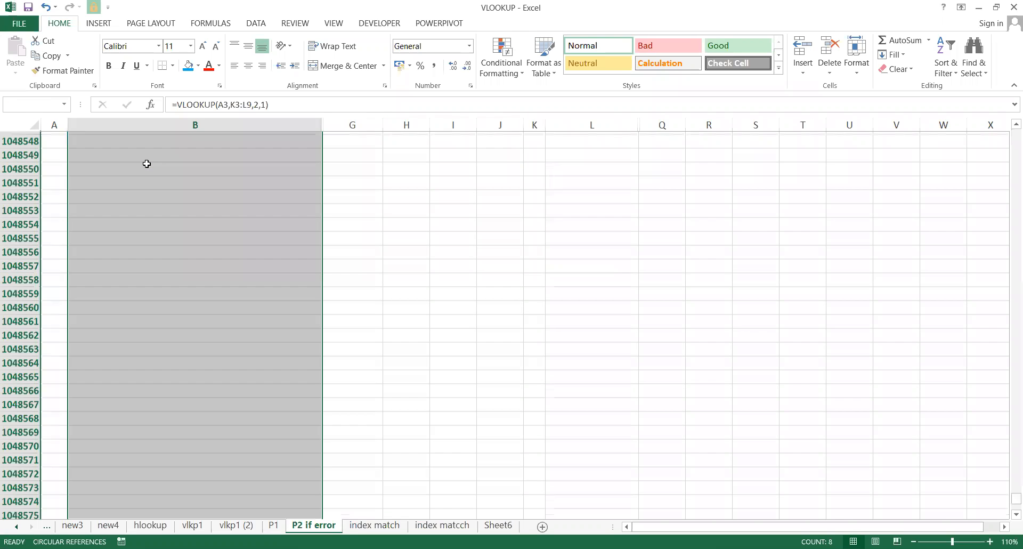
{"action": "key", "text": "ctrl+shift+Up"}
{"action": "key", "text": "Left"}
{"action": "key", "text": "Up"}
{"action": "key", "text": "Up"}
{"action": "key", "text": "Down"}
{"action": "key", "text": "Down"}
{"action": "key", "text": "Right"}
{"action": "key", "text": "ctrl+shift+Down"}
{"action": "key", "text": "Delete"}
Begin a new =IF formula in B3.
{"action": "key", "text": "Up"}
{"action": "key", "text": "Down"}
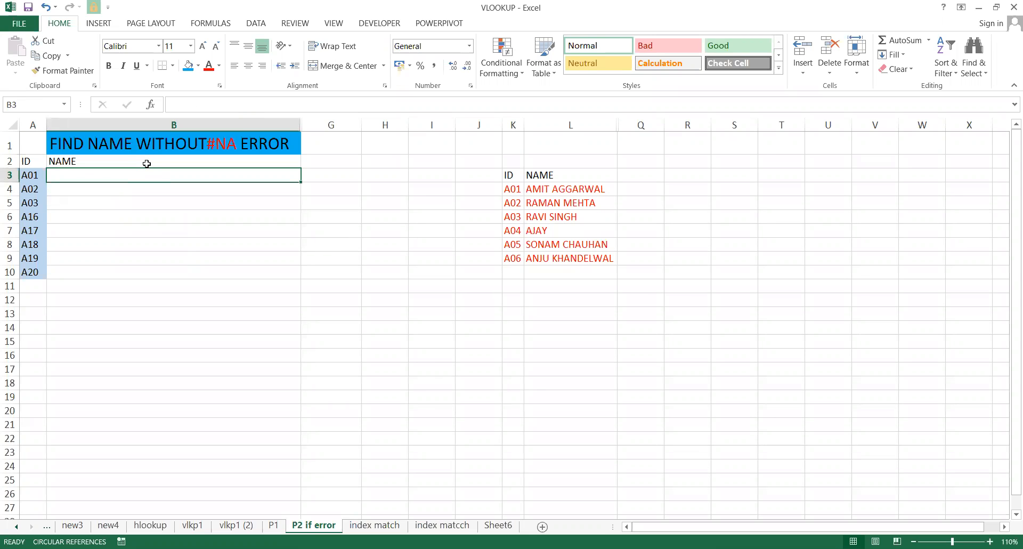
{"action": "type", "text": "="}
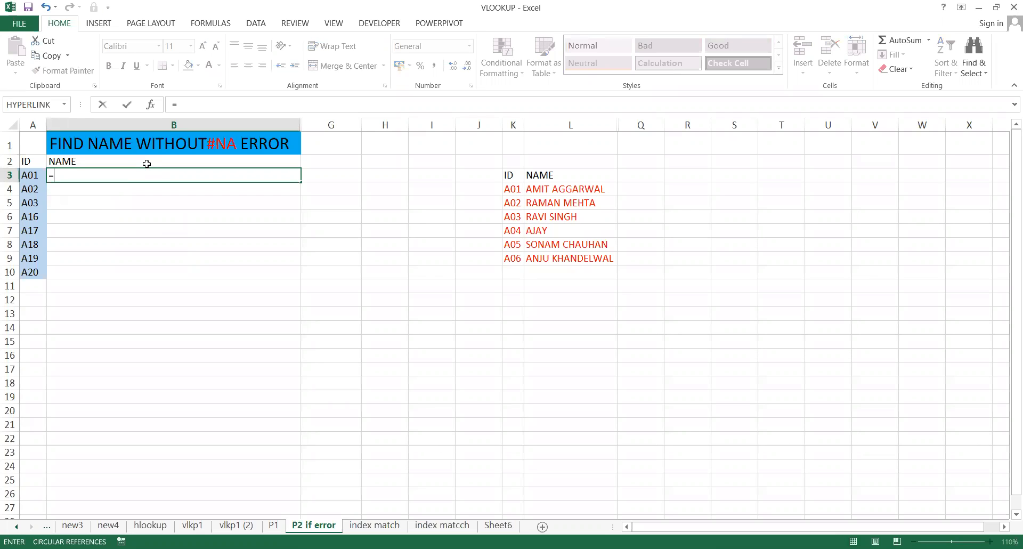
{"action": "type", "text": "if"}
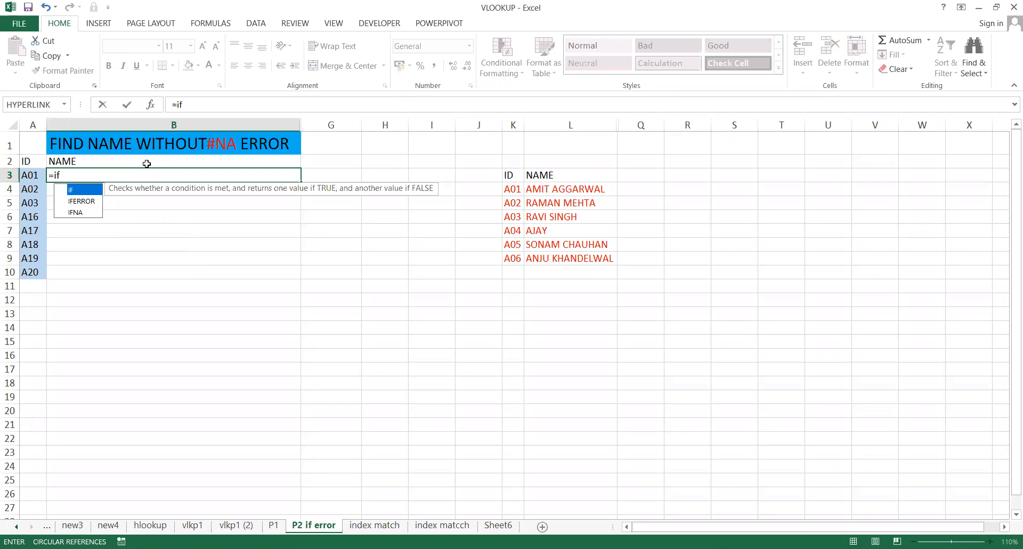
{"action": "key", "text": "Down"}
{"action": "key", "text": "Tab"}
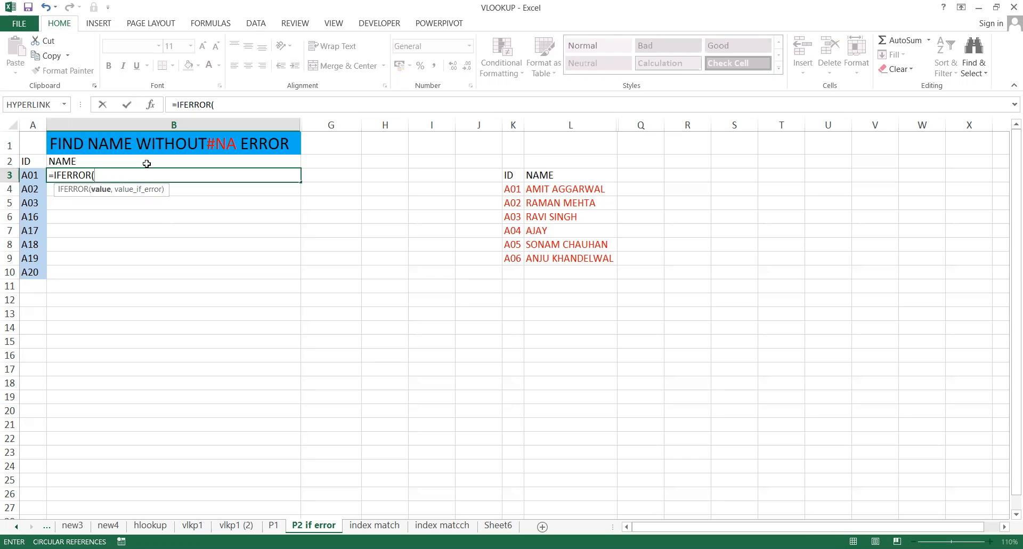
{"action": "type", "text": "\"not found\")"}
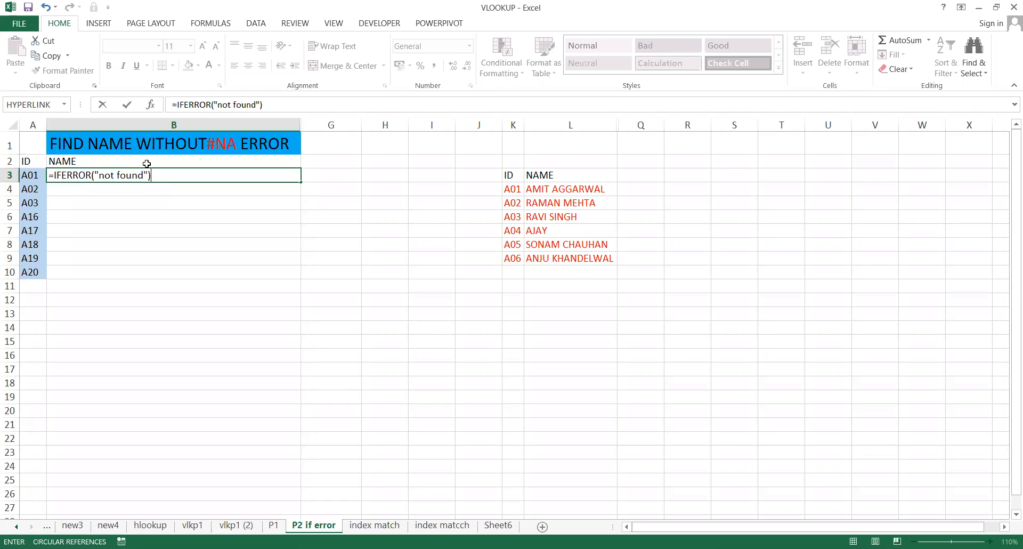
{"action": "key", "text": "Return"}
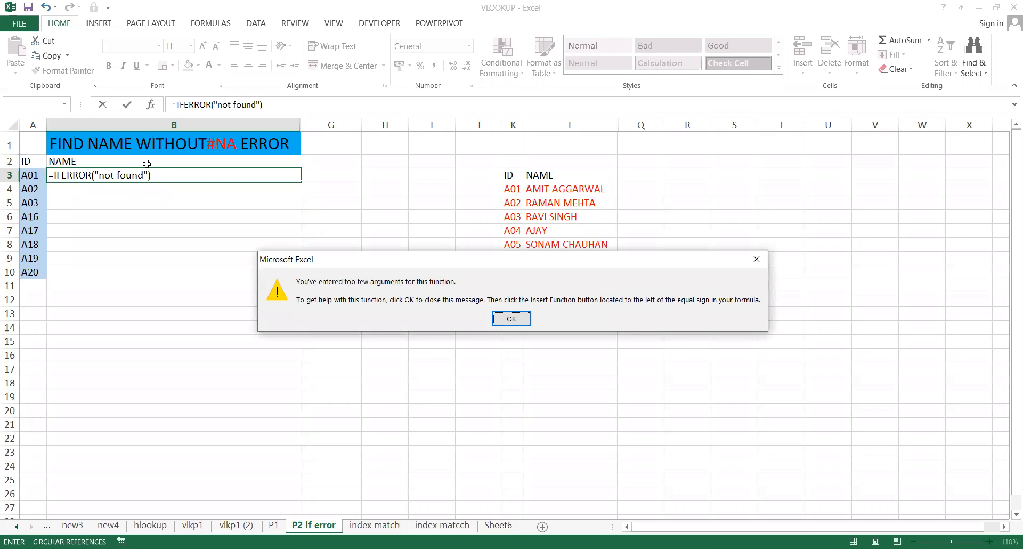
{"action": "key", "text": "Return"}
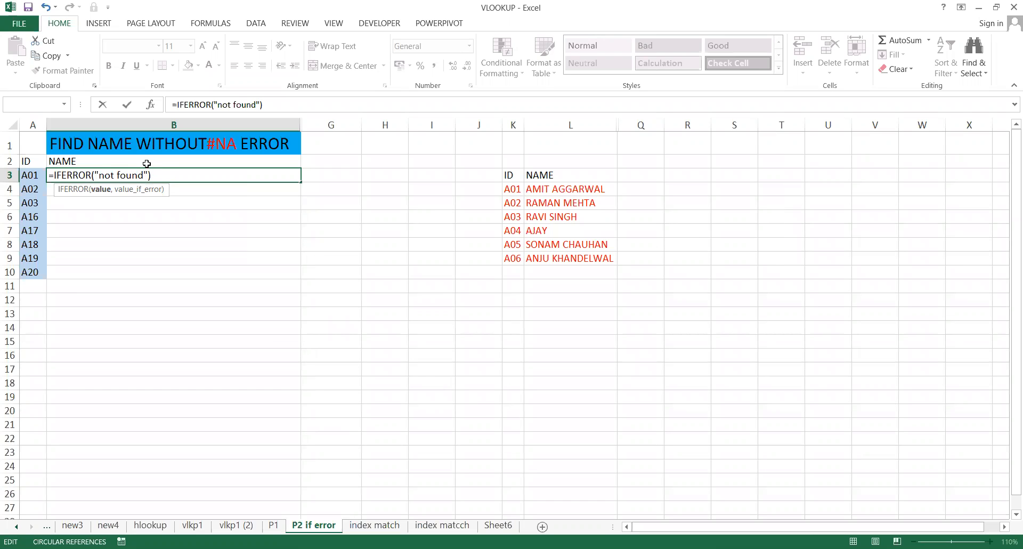
{"action": "type", "text": ","}
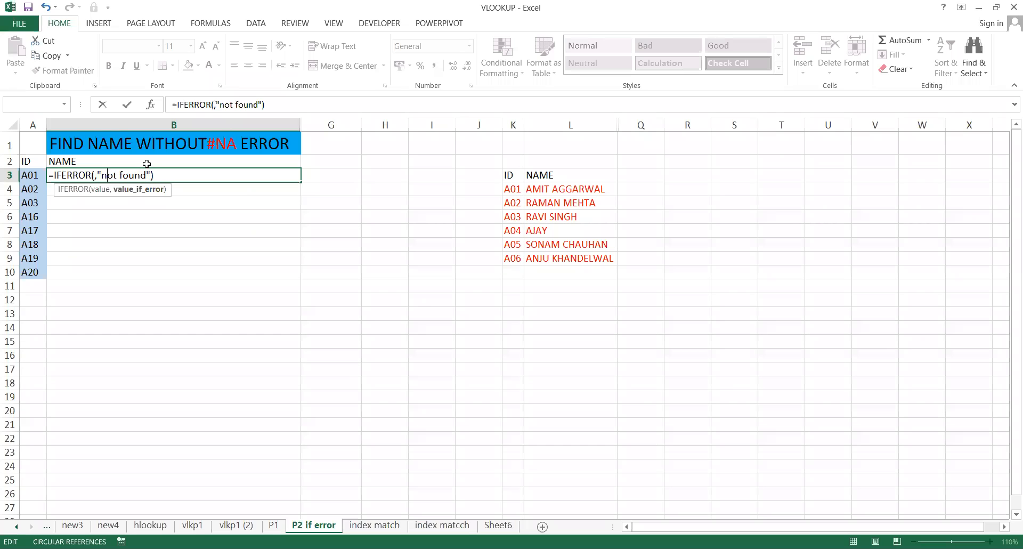
{"action": "key", "text": "Left"}
{"action": "key", "text": "Escape"}
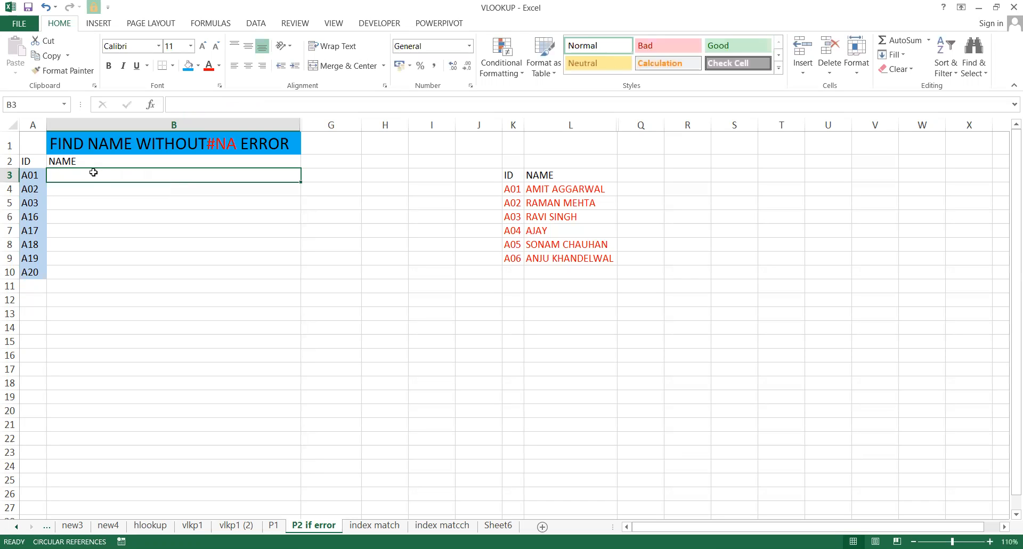
Start typing =IFERROR(VLOOKUP( in cell B3.
{"action": "left_click", "coordinate": [379, 5]}
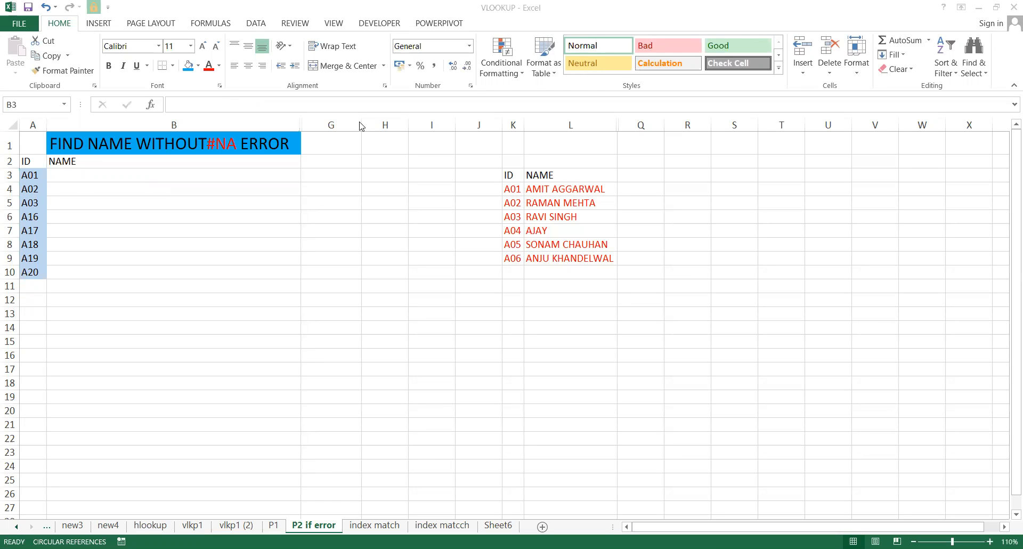
{"action": "left_click", "coordinate": [211, 172]}
{"action": "type", "text": "="}
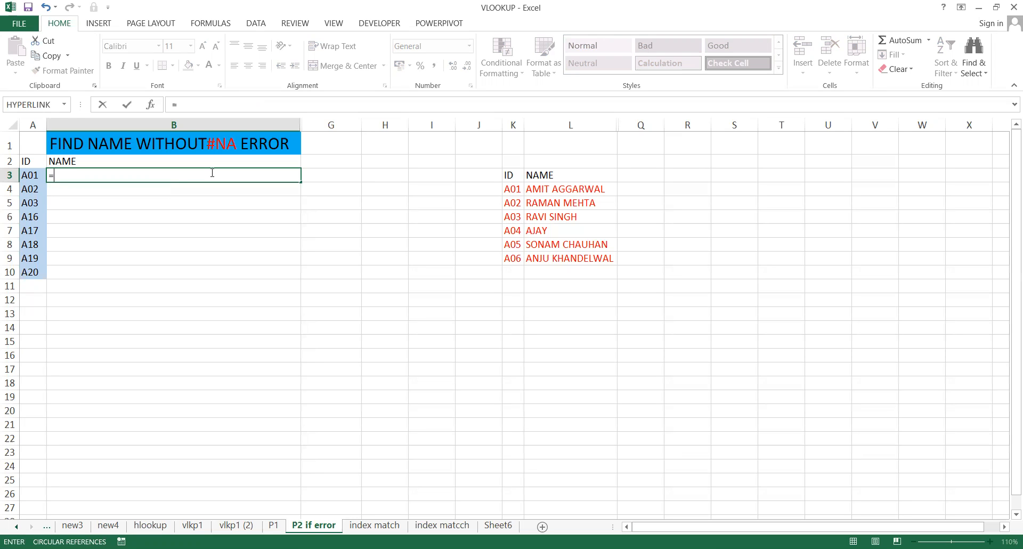
{"action": "type", "text": "IFERROR("}
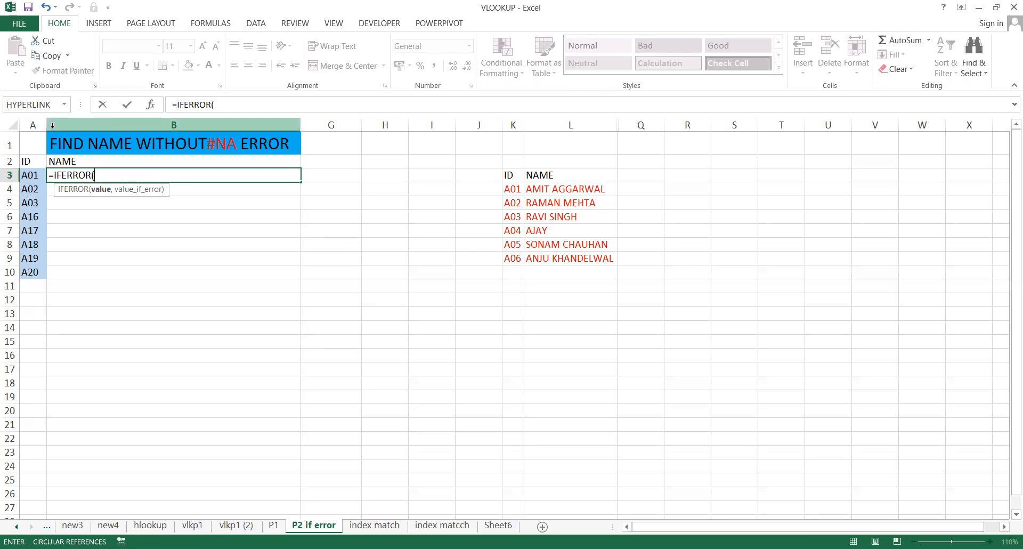
{"action": "type", "text": "VLOOKUP("}
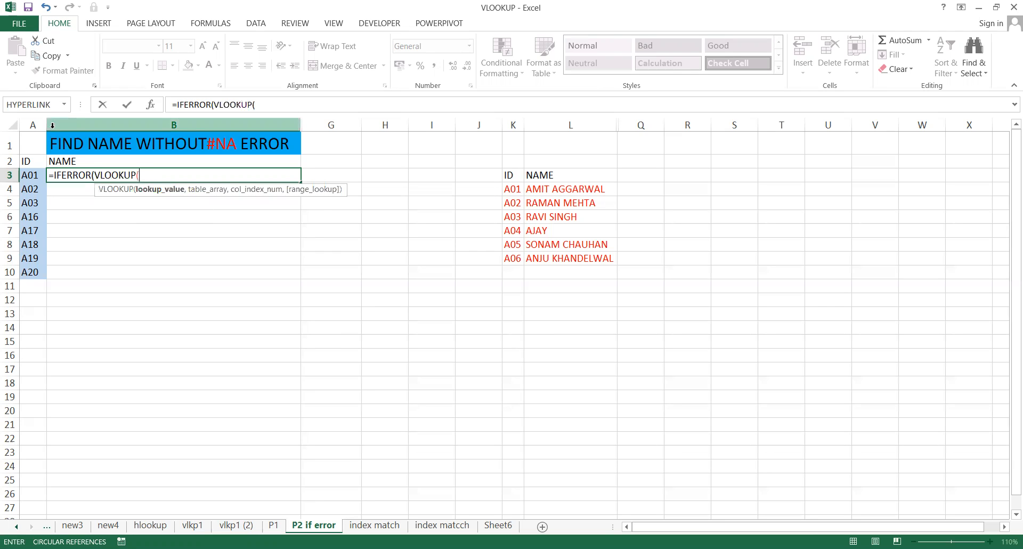
{"action": "key", "text": "BackSpace"}
{"action": "type", "text": "("}
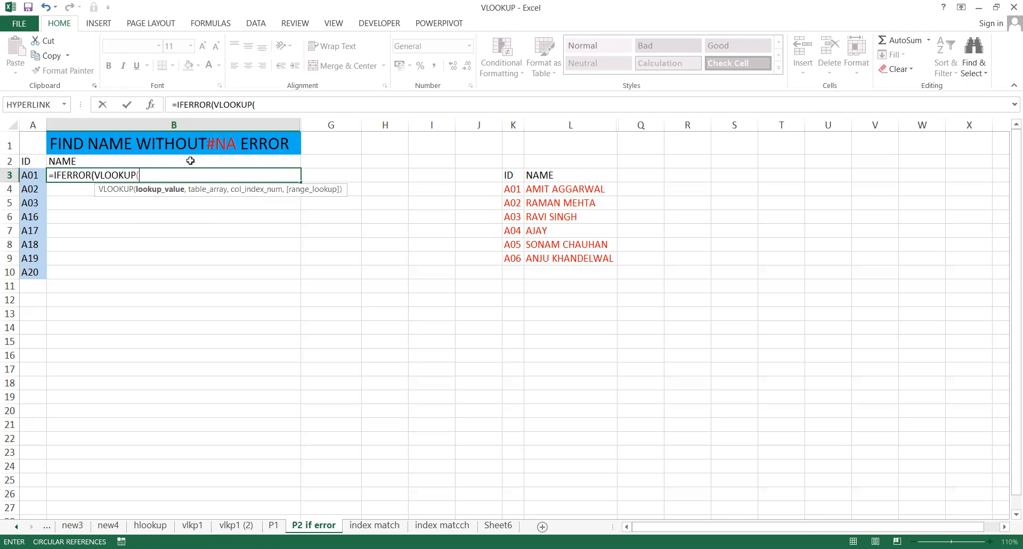
Complete B3 as =IFERROR(VLOOKUP(A3,K3:L9,2,0),"not found") and enter it.
{"action": "left_click", "coordinate": [30, 175]}
{"action": "type", "text": ","}
{"action": "key", "text": "Right"}
{"action": "key", "text": "Right"}
{"action": "key", "text": "Right"}
{"action": "key", "text": "Right"}
{"action": "key", "text": "Right"}
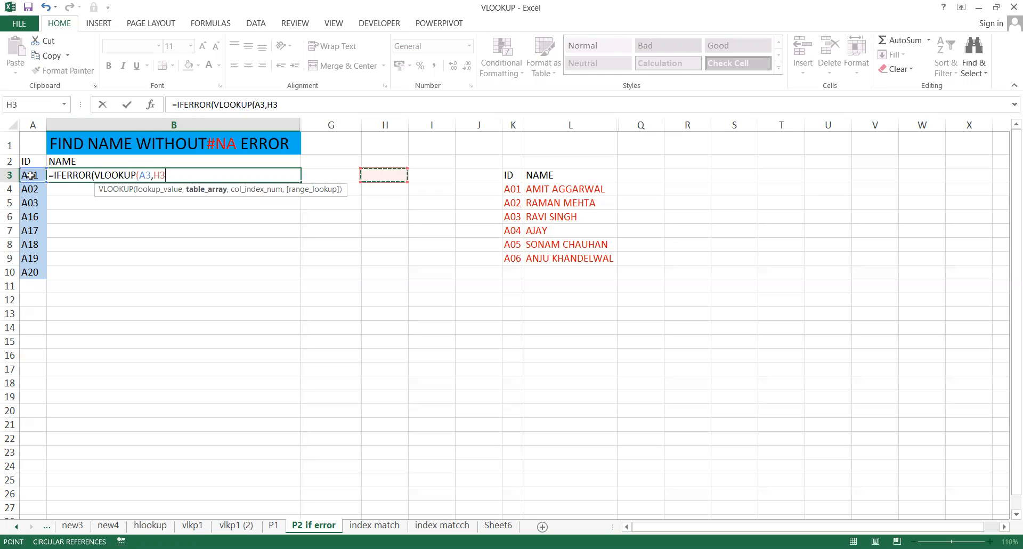
{"action": "key", "text": "shift+Down"}
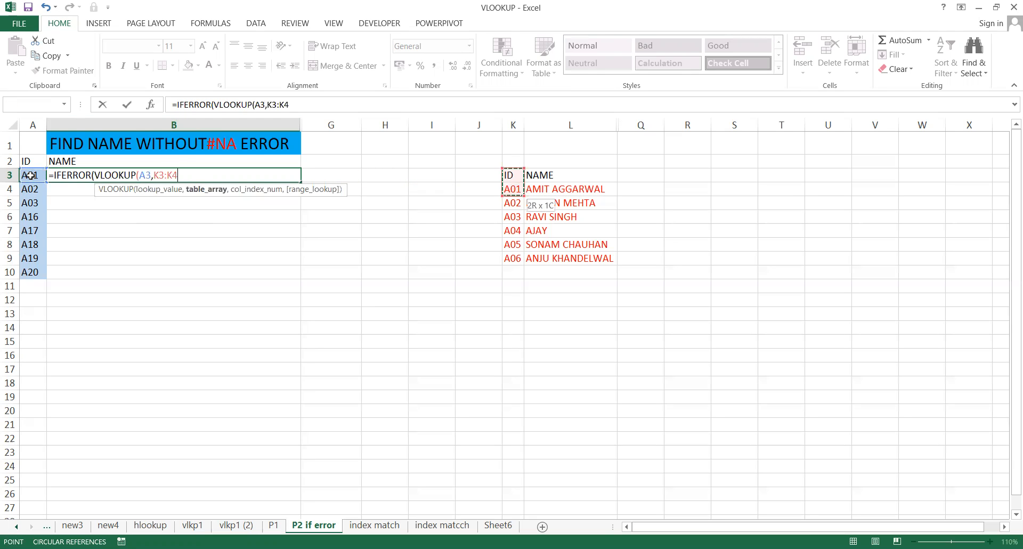
{"action": "key", "text": "shift+Right"}
{"action": "key", "text": "shift+Down"}
{"action": "key", "text": "shift+Down"}
{"action": "key", "text": "shift+Down"}
{"action": "key", "text": "shift+Down"}
{"action": "key", "text": "shift+Down"}
{"action": "type", "text": ",2,0)"}
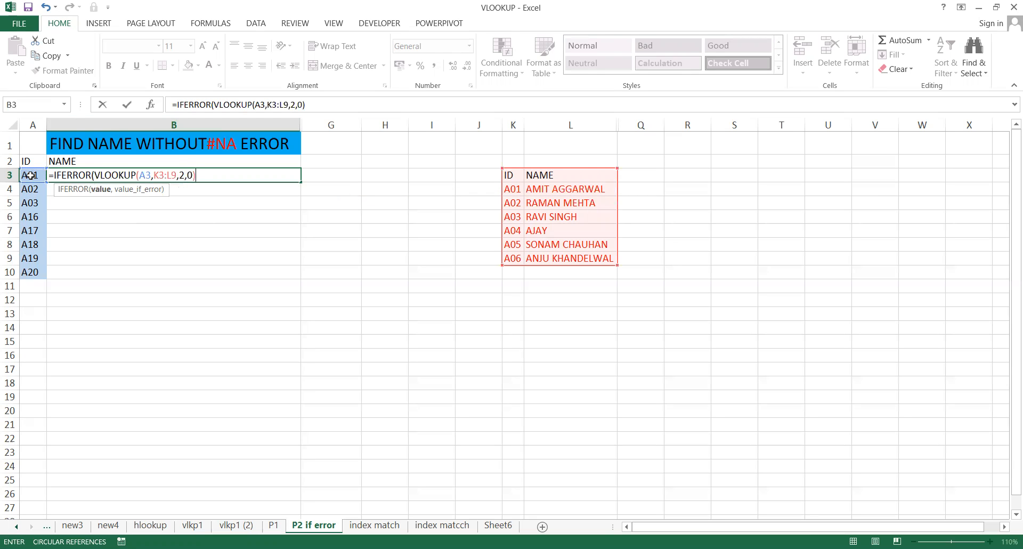
{"action": "type", "text": ",\"not found\")"}
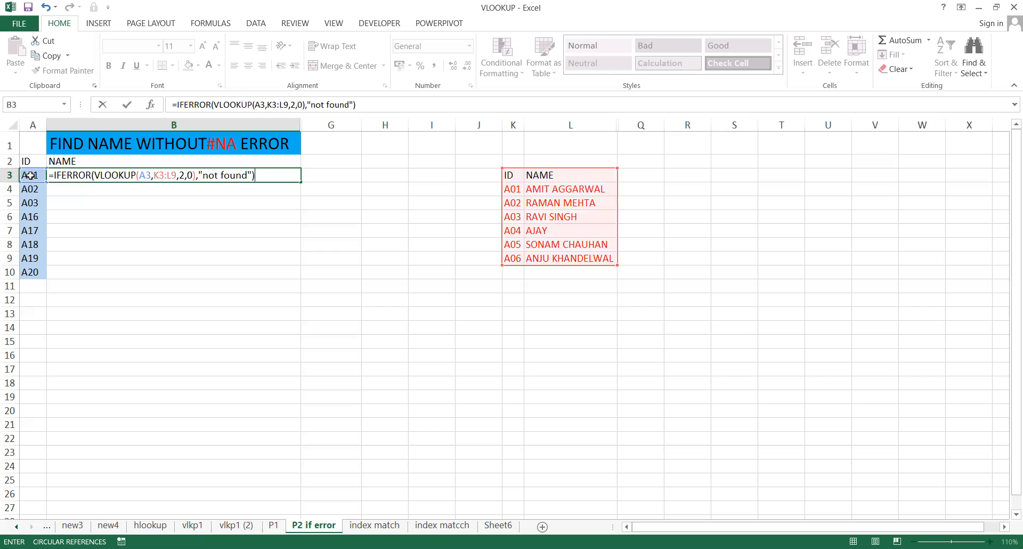
{"action": "key", "text": "Return"}
{"action": "key", "text": "Up"}
{"action": "key", "text": "shift+Down"}
{"action": "key", "text": "shift+Down"}
{"action": "key", "text": "shift+Down"}
{"action": "key", "text": "shift+Down"}
{"action": "key", "text": "shift+Down"}
{"action": "key", "text": "shift+Down"}
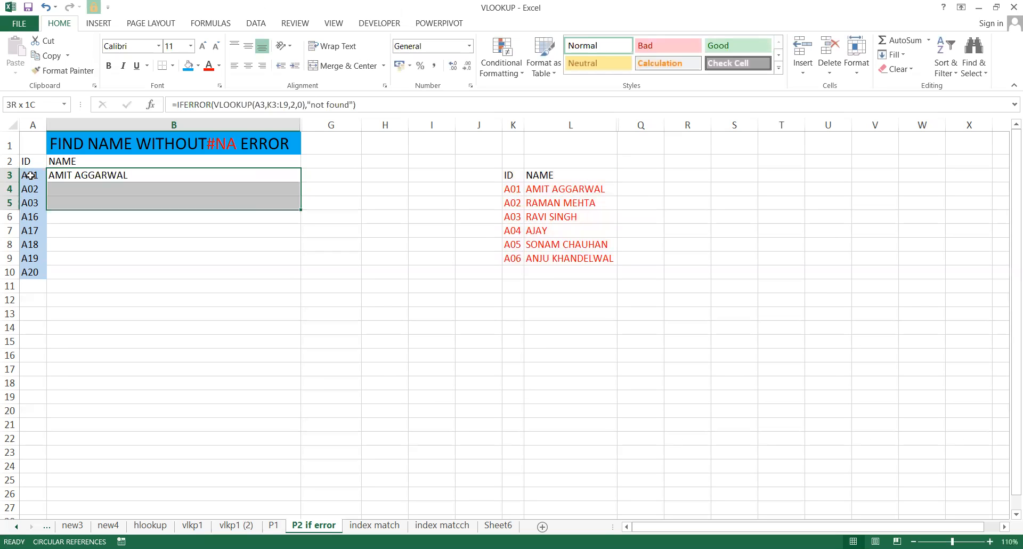
Fill the "not found" lookup formula from B3 down to B10 and review the results.
{"action": "key", "text": "shift+Down"}
{"action": "key", "text": "ctrl+d"}
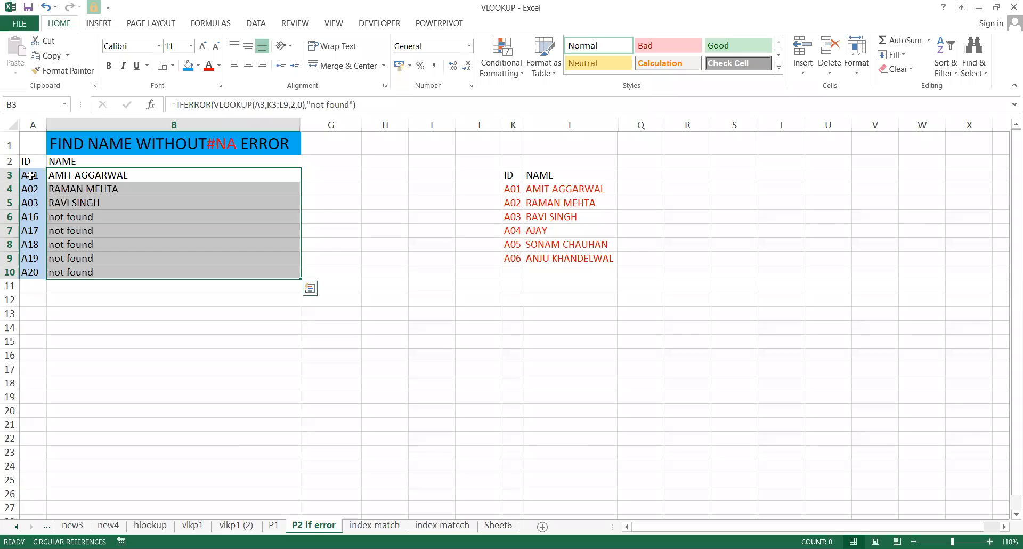
{"action": "key", "text": "Down"}
{"action": "key", "text": "Down"}
{"action": "key", "text": "Down"}
{"action": "key", "text": "Down"}
{"action": "key", "text": "Up"}
{"action": "key", "text": "Up"}
{"action": "key", "text": "Up"}
{"action": "key", "text": "Down"}
{"action": "key", "text": "Down"}
{"action": "key", "text": "Up"}
{"action": "key", "text": "Up"}
{"action": "key", "text": "Up"}
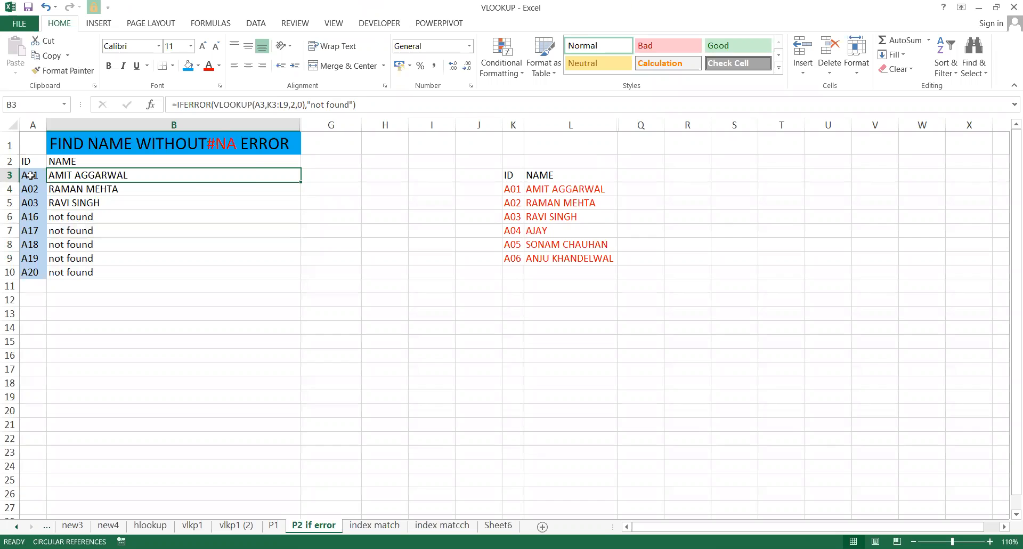
Replace "not found" with "" in B3's formula and refill it down to B10.
{"action": "key", "text": "F2"}
{"action": "key", "text": "Left"}
{"action": "key", "text": "Left"}
{"action": "key", "text": "BackSpace"}
{"action": "key", "text": "BackSpace"}
{"action": "key", "text": "BackSpace"}
{"action": "key", "text": "BackSpace"}
{"action": "key", "text": "BackSpace"}
{"action": "key", "text": "BackSpace"}
{"action": "key", "text": "BackSpace"}
{"action": "key", "text": "BackSpace"}
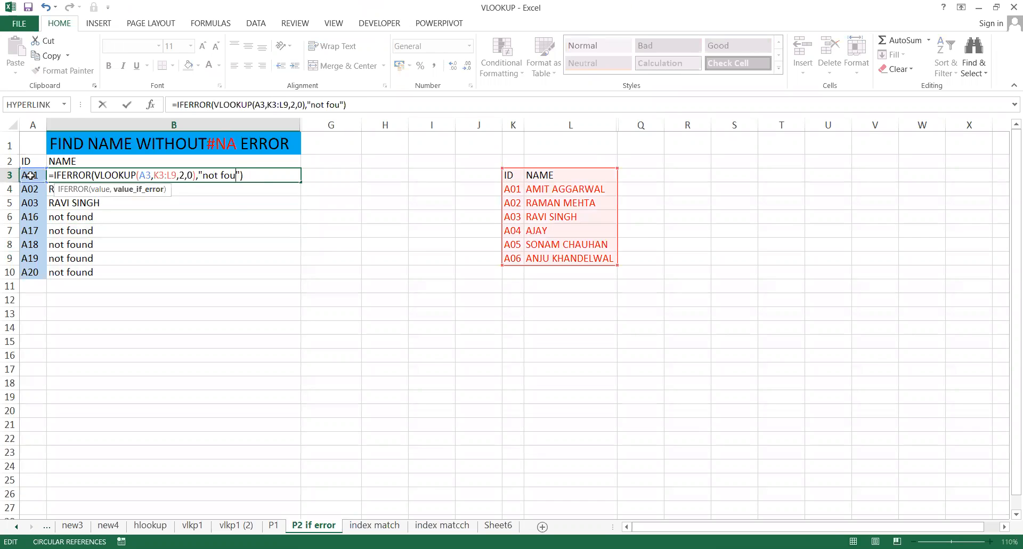
{"action": "key", "text": "BackSpace"}
{"action": "key", "text": "Return"}
{"action": "key", "text": "Up"}
{"action": "key", "text": "shift+Down"}
{"action": "key", "text": "ctrl+shift+Down"}
{"action": "key", "text": "ctrl+d"}
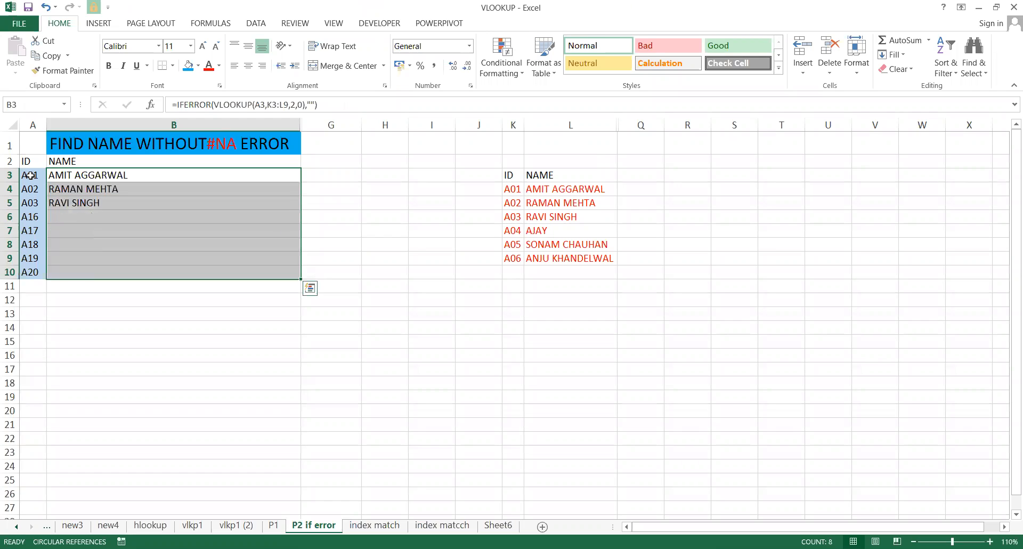
{"action": "key", "text": "Down"}
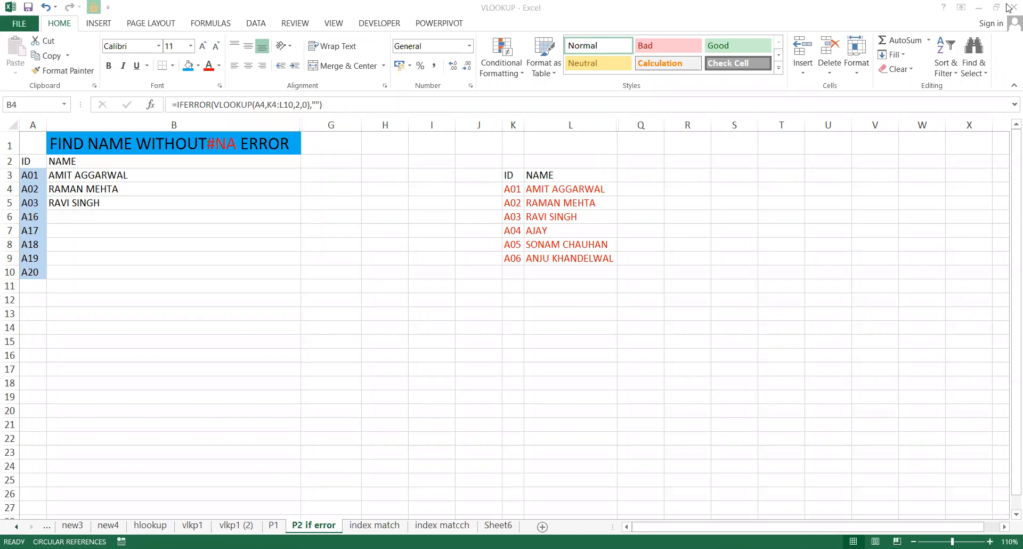
Switch to the index match sheet and back to P2 if error.
{"action": "left_click", "coordinate": [390, 176]}
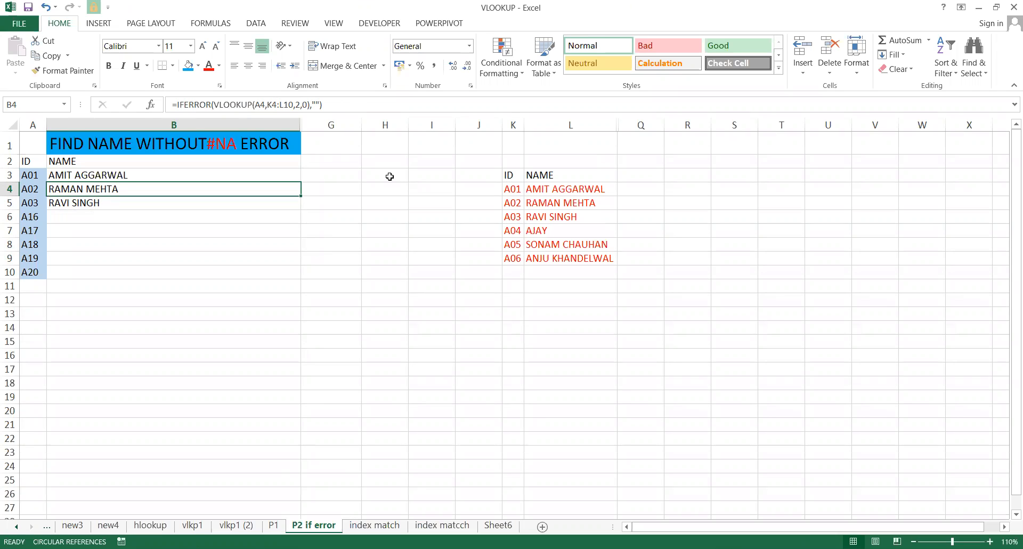
{"action": "left_click", "coordinate": [381, 525]}
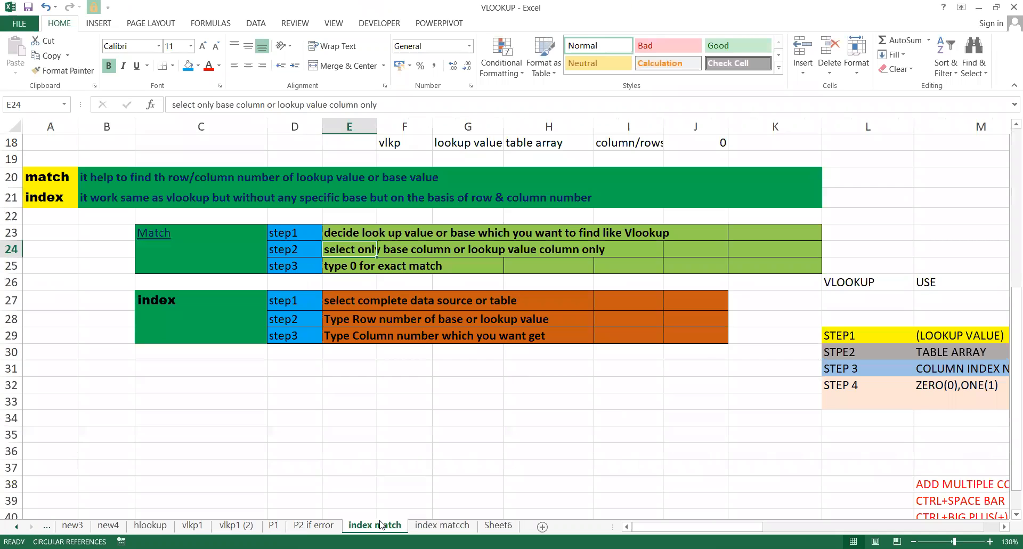
{"action": "left_click", "coordinate": [314, 524]}
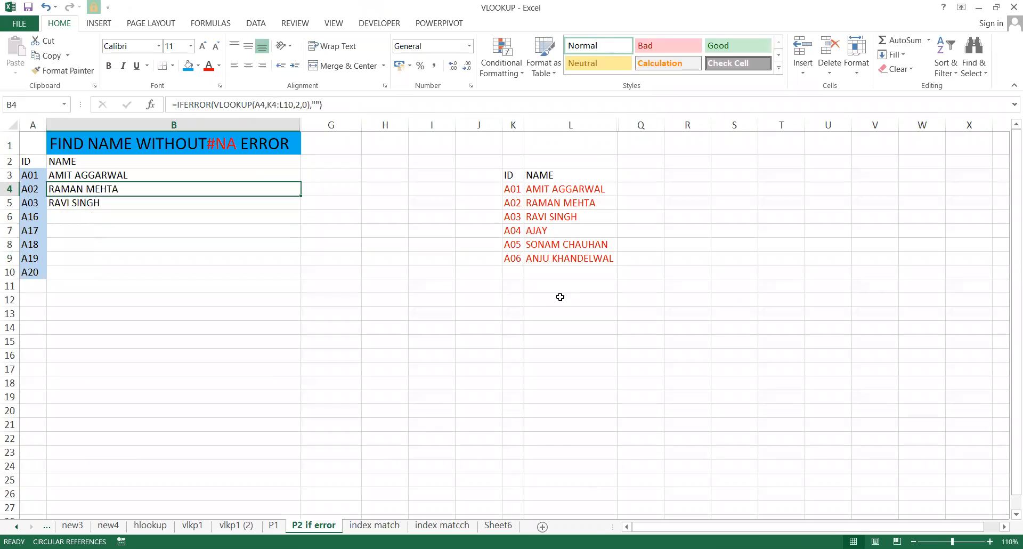
{"action": "left_click", "coordinate": [665, 26]}
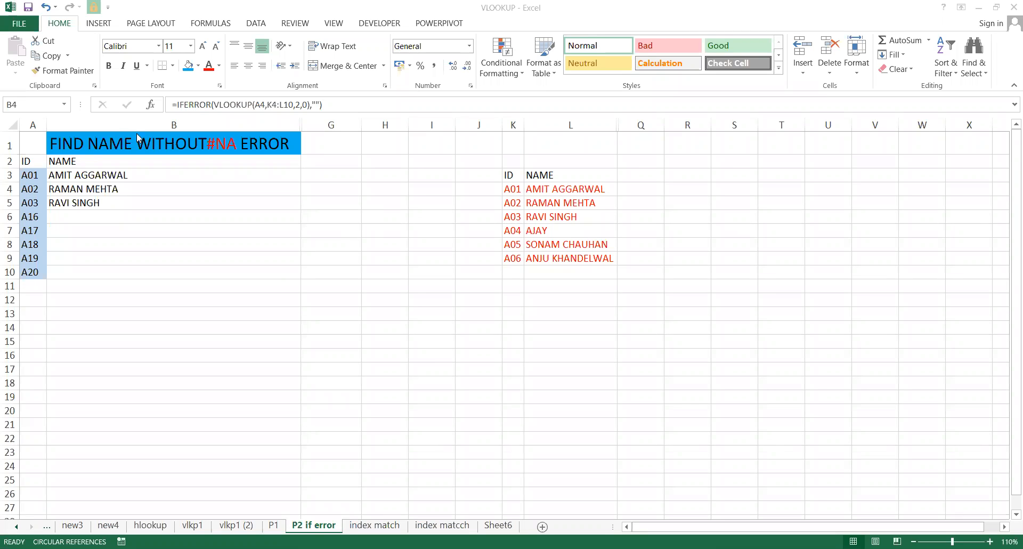
Select B3:B10 and delete the IFERROR lookup names and formulas.
{"action": "left_click", "coordinate": [83, 185]}
{"action": "left_click", "coordinate": [80, 179]}
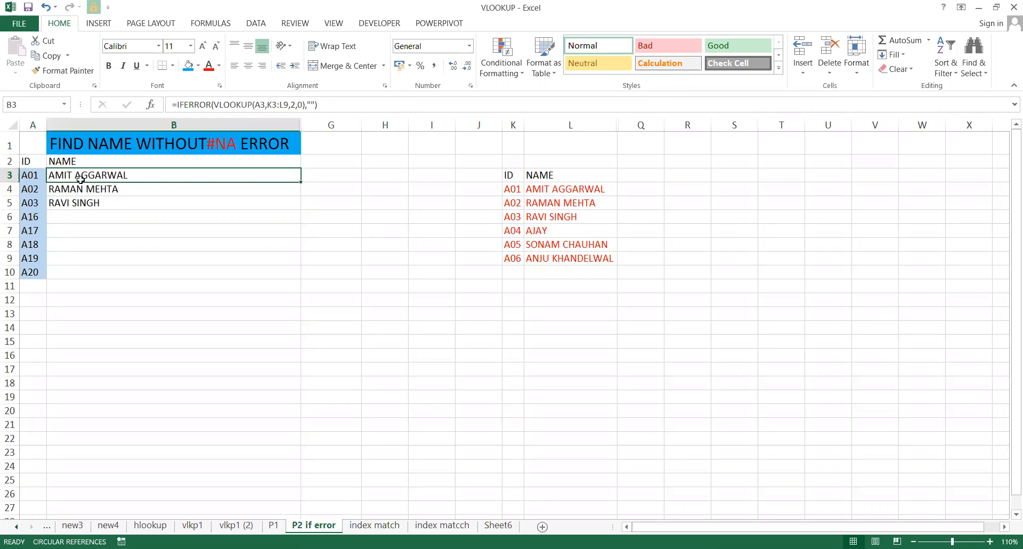
{"action": "key", "text": "shift+Down"}
{"action": "key", "text": "shift+Down"}
{"action": "key", "text": "shift+Down"}
{"action": "key", "text": "shift+Down"}
{"action": "key", "text": "shift+Down"}
{"action": "key", "text": "shift+Down"}
{"action": "key", "text": "shift+Down"}
{"action": "key", "text": "Delete"}
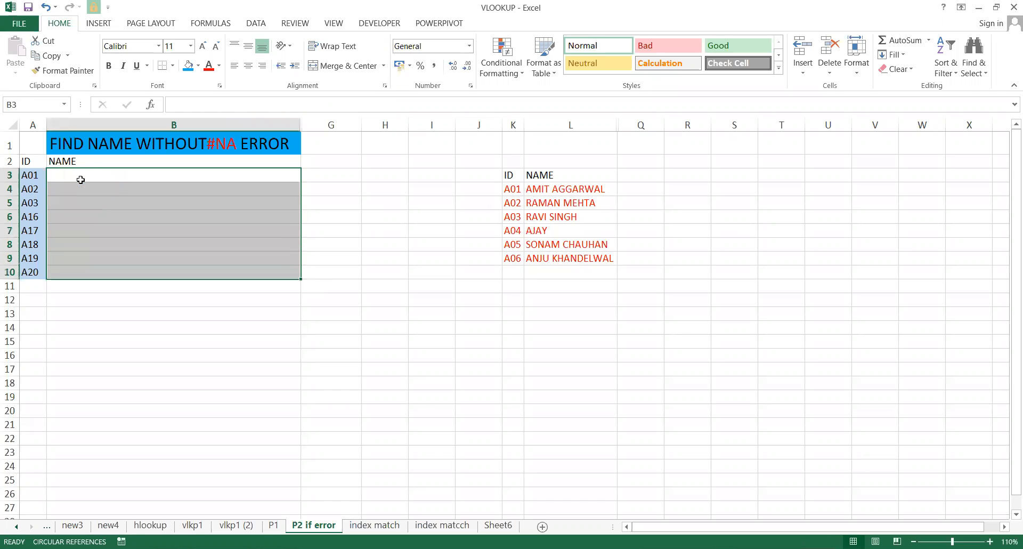
{"action": "left_click", "coordinate": [81, 183]}
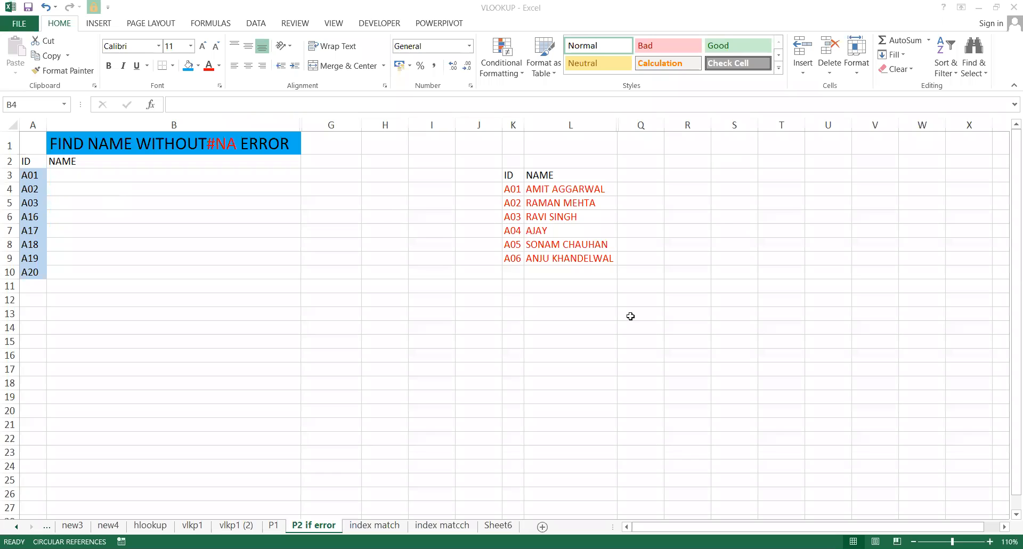
{"action": "left_click", "coordinate": [1007, 2]}
{"action": "key", "text": "ctrl+c"}
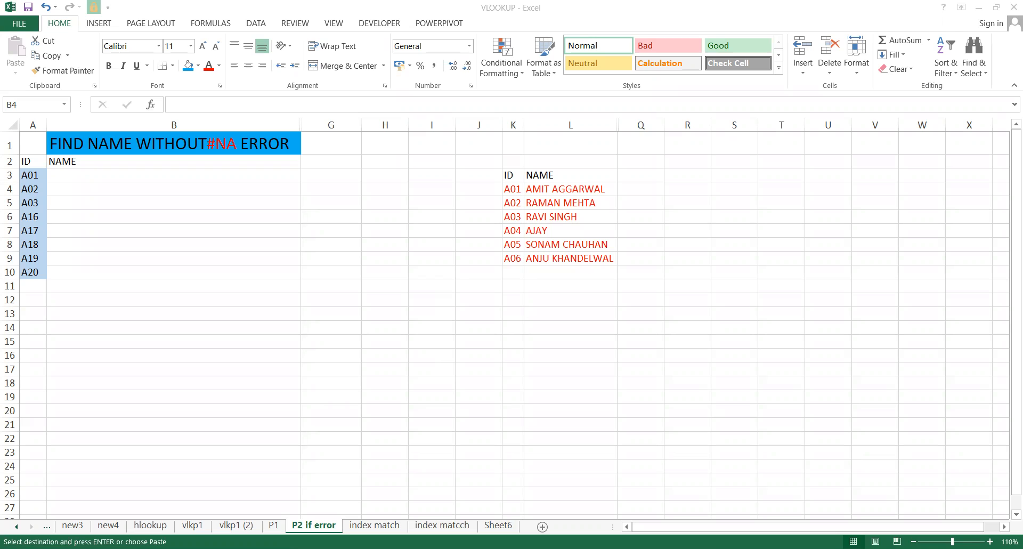
{"action": "key", "text": "Escape"}
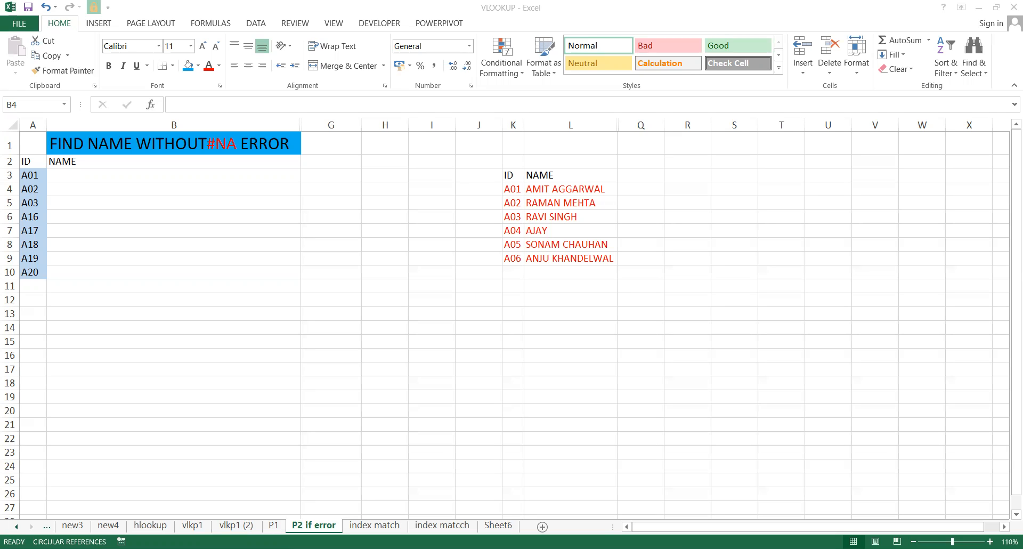
{"action": "type", "text": "=ist"}
{"action": "key", "text": "Tab"}
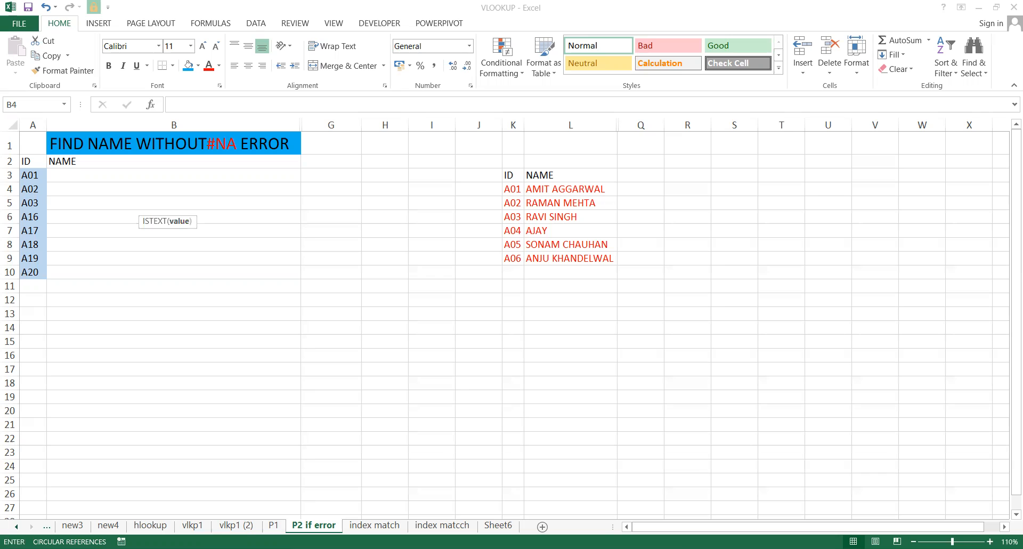
{"action": "key", "text": "Left"}
{"action": "key", "text": "Escape"}
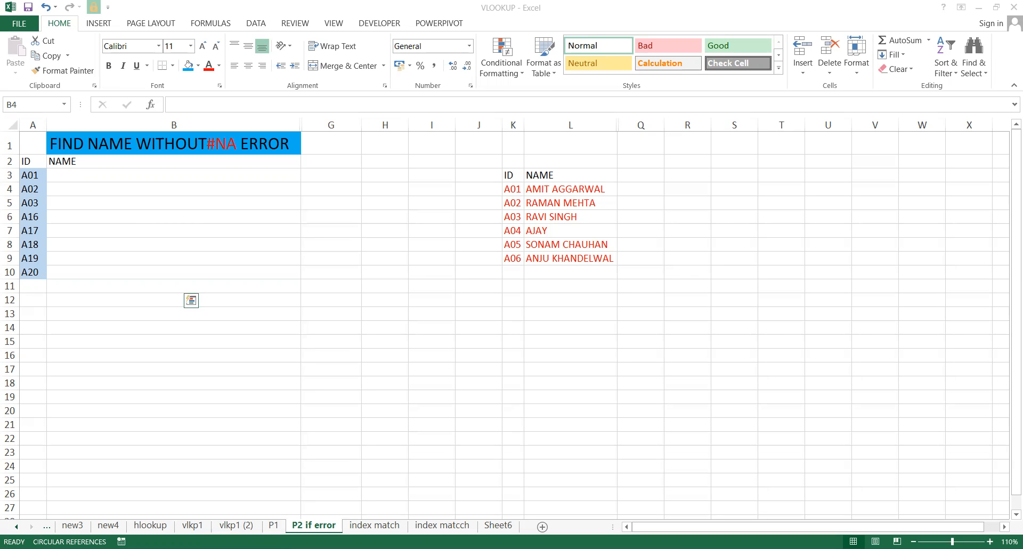
{"action": "key", "text": "F2"}
{"action": "key", "text": "Escape"}
{"action": "type", "text": "="}
{"action": "key", "text": "Escape"}
{"action": "type", "text": "="}
{"action": "key", "text": "Escape"}
{"action": "key", "text": "alt+Tab"}
Undo the number entry over RAMAN and clear the TRUE results from B29:B34.
{"action": "left_click", "coordinate": [104, 351]}
{"action": "key", "text": "Up"}
{"action": "key", "text": "Up"}
{"action": "key", "text": "Up"}
{"action": "key", "text": "Up"}
{"action": "key", "text": "ctrl+z"}
{"action": "key", "text": "ctrl+z"}
{"action": "key", "text": "ctrl+z"}
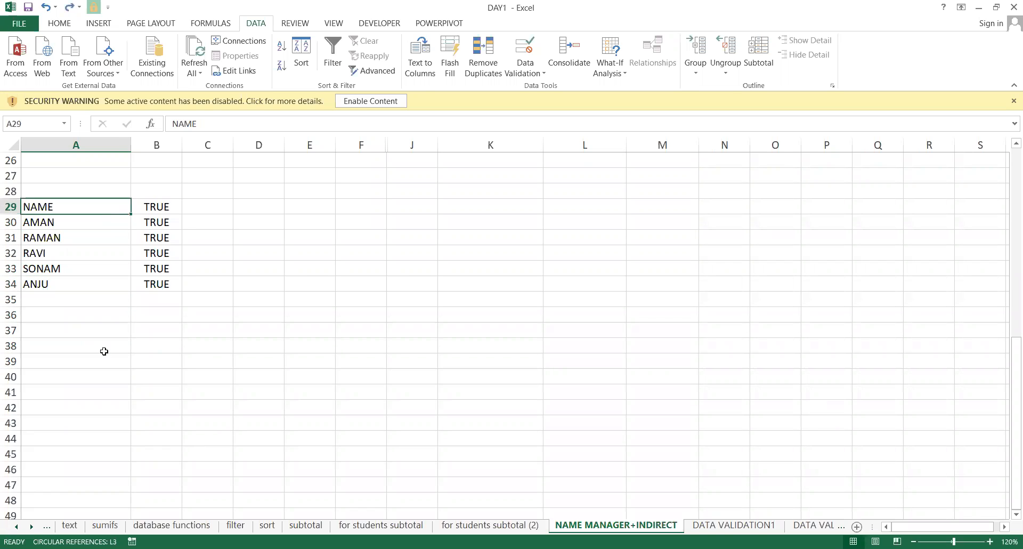
{"action": "key", "text": "Right"}
{"action": "key", "text": "shift+Down"}
{"action": "key", "text": "ctrl+shift+Down"}
{"action": "key", "text": "Delete"}
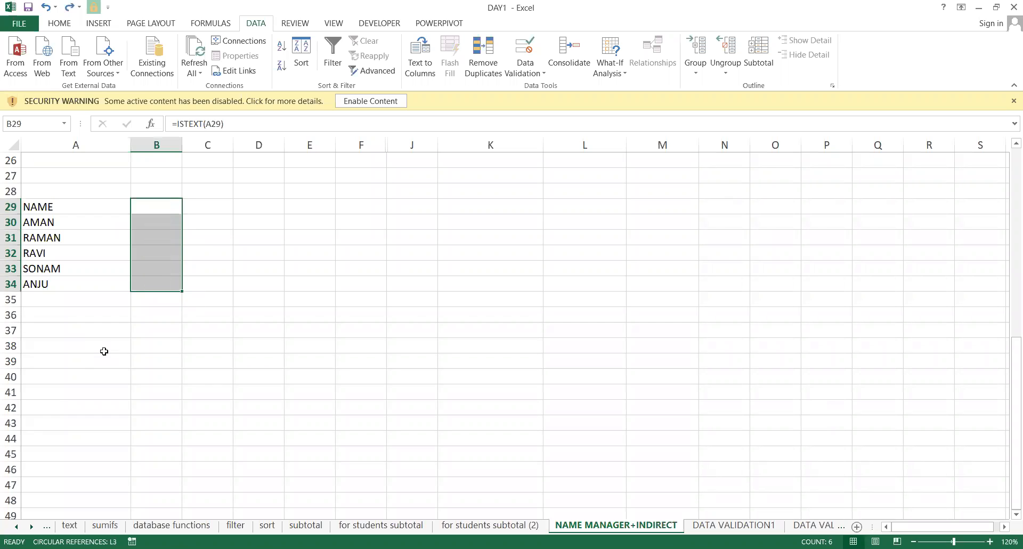
Enter =ISTEXT(A29) in B29 and fill it down to B34.
{"action": "key", "text": "Left"}
{"action": "key", "text": "Right"}
{"action": "key", "text": "Left"}
{"action": "key", "text": "Up"}
{"action": "key", "text": "Up"}
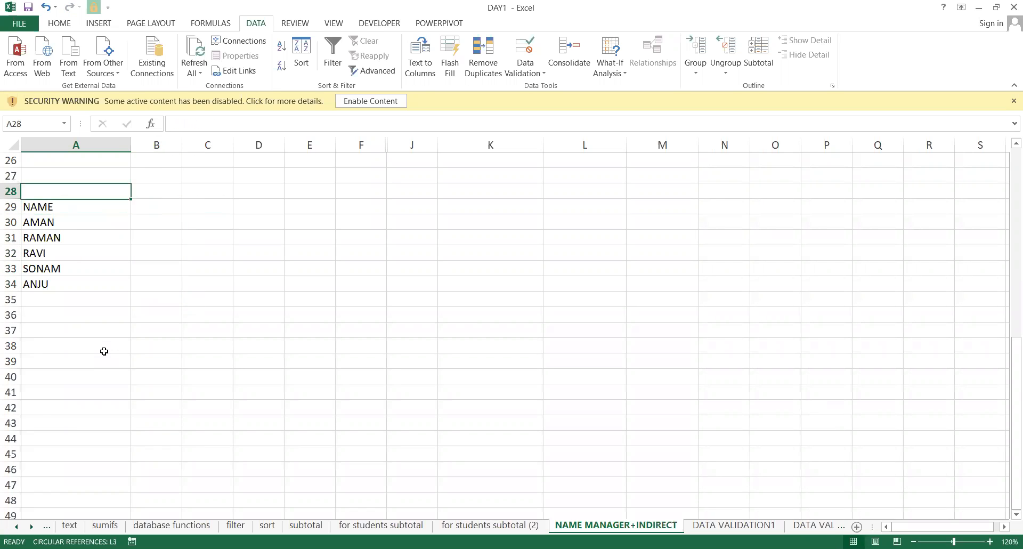
{"action": "key", "text": "Down"}
{"action": "key", "text": "Down"}
{"action": "key", "text": "Down"}
{"action": "key", "text": "Down"}
{"action": "key", "text": "Down"}
{"action": "key", "text": "Down"}
{"action": "key", "text": "Down"}
{"action": "key", "text": "Right"}
{"action": "key", "text": "Up"}
{"action": "key", "text": "Up"}
{"action": "key", "text": "Up"}
{"action": "key", "text": "Up"}
{"action": "key", "text": "Up"}
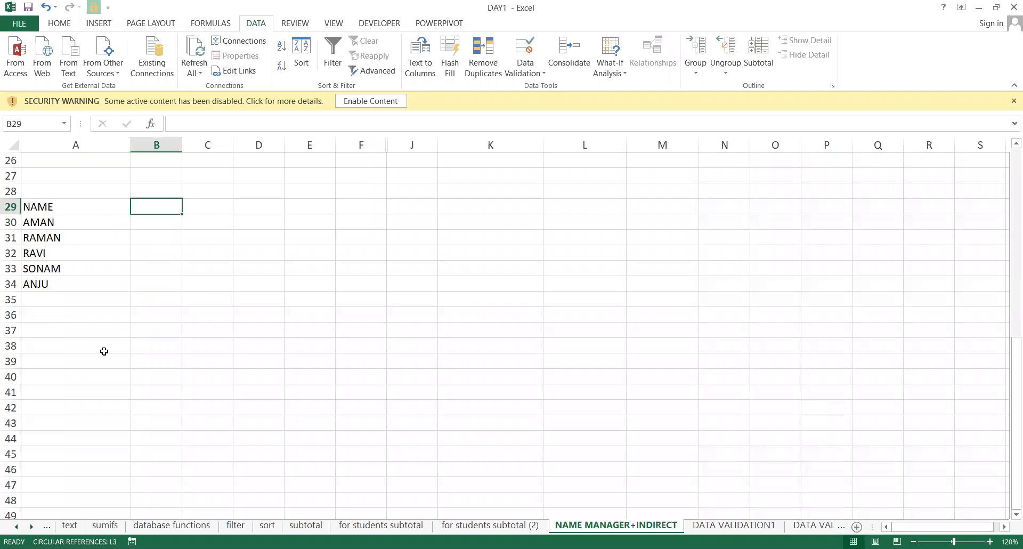
{"action": "type", "text": "="}
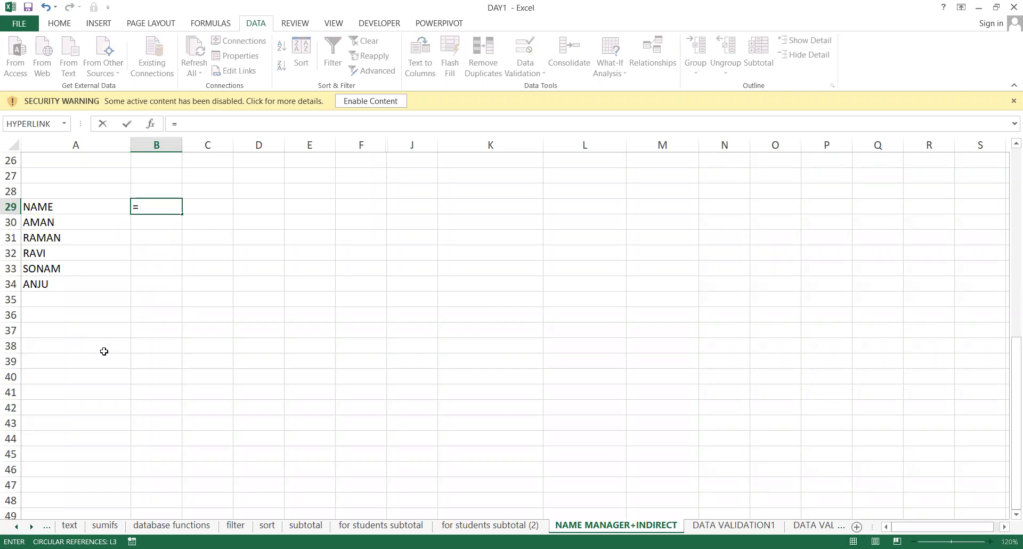
{"action": "type", "text": "istext"}
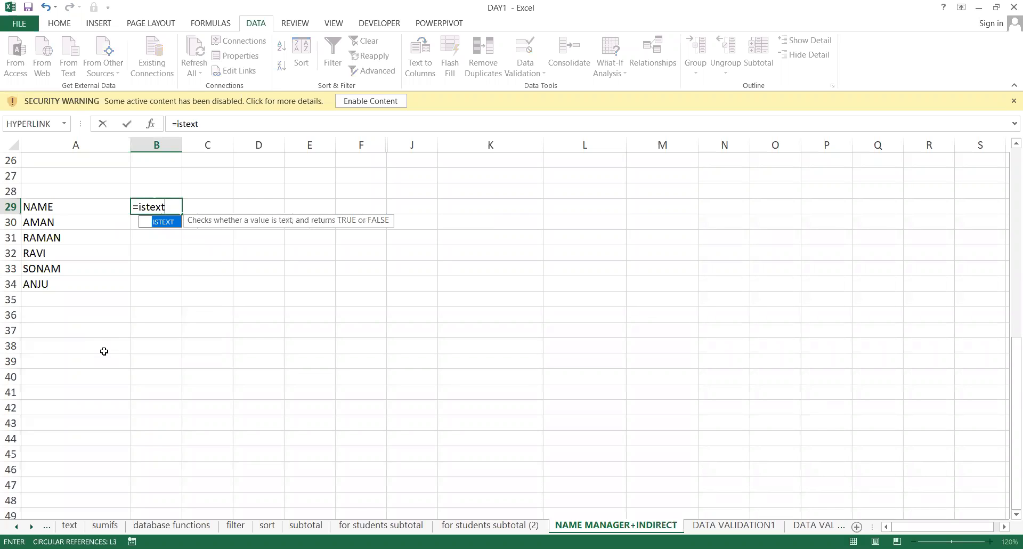
{"action": "key", "text": "Tab"}
{"action": "left_click", "coordinate": [73, 203]}
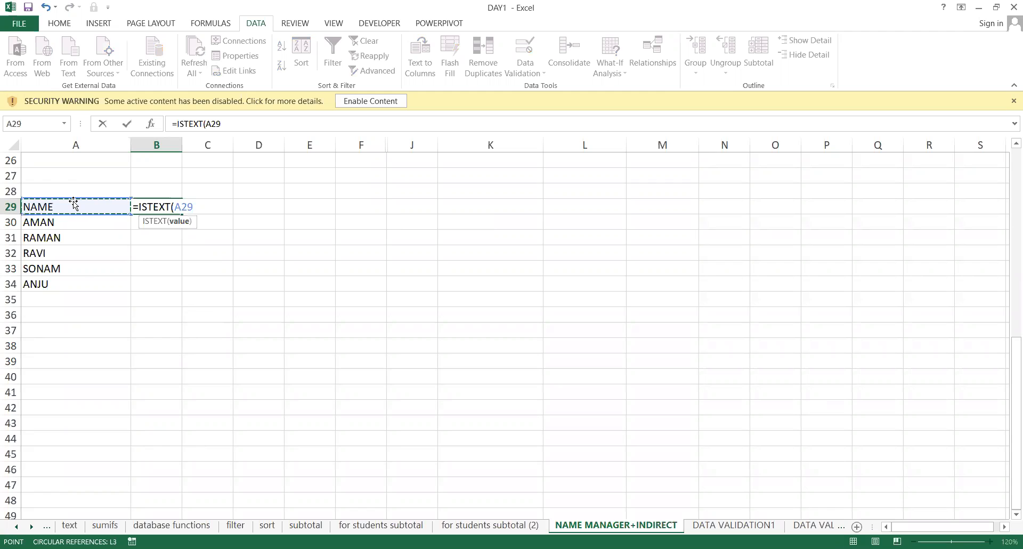
{"action": "key", "text": "Return"}
{"action": "key", "text": "Up"}
{"action": "key", "text": "shift+Down"}
{"action": "key", "text": "shift+Down"}
{"action": "key", "text": "shift+Down"}
{"action": "key", "text": "shift+Down"}
{"action": "key", "text": "shift+Down"}
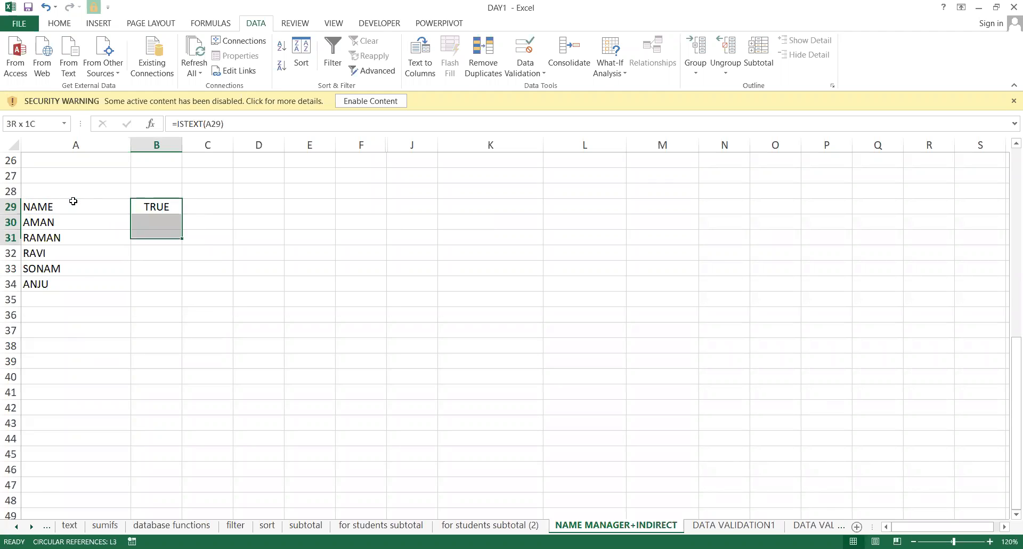
{"action": "key", "text": "ctrl+d"}
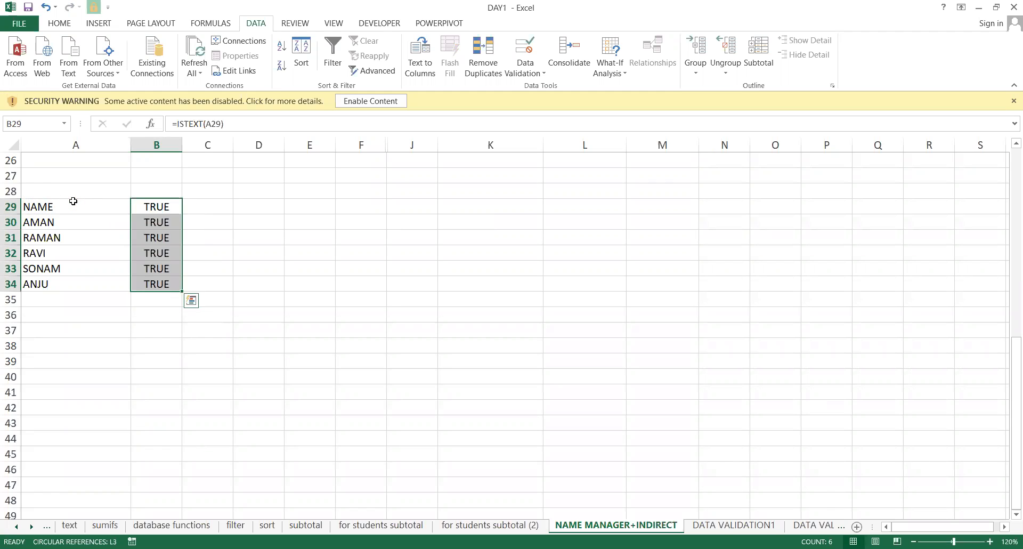
Overwrite names in A30:A33 with test values 321465, 321354, 21 and '.'.
{"action": "key", "text": "Left"}
{"action": "key", "text": "Down"}
{"action": "key", "text": "Up"}
{"action": "key", "text": "Down"}
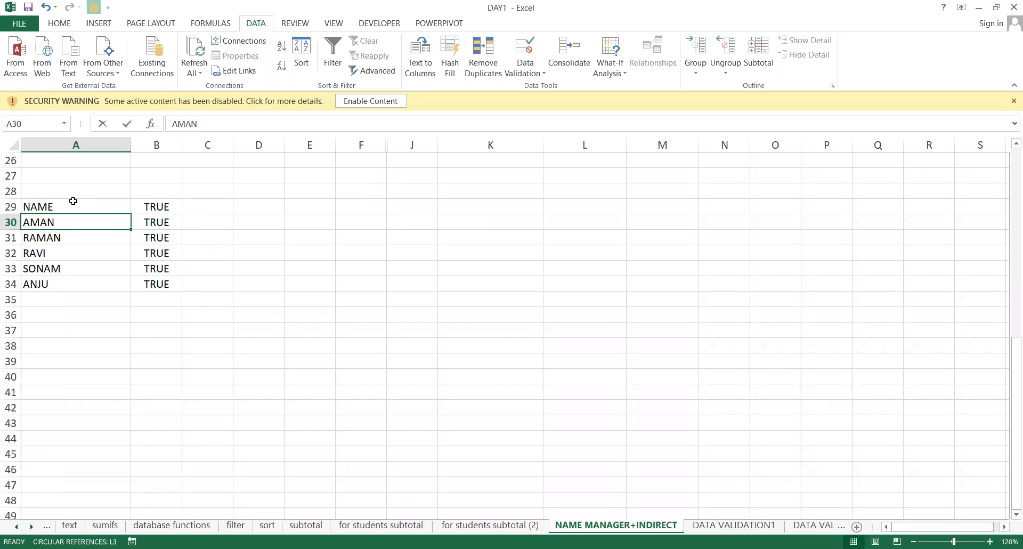
{"action": "type", "text": "321465"}
{"action": "key", "text": "Return"}
{"action": "type", "text": "321354"}
{"action": "key", "text": "Return"}
{"action": "type", "text": "21"}
{"action": "key", "text": "Return"}
{"action": "type", "text": "."}
{"action": "key", "text": "Return"}
Check the ISTEXT results for the test values, then undo them to restore the names.
{"action": "key", "text": "Up"}
{"action": "key", "text": "Up"}
{"action": "key", "text": "Right"}
{"action": "key", "text": "Up"}
{"action": "key", "text": "Left"}
{"action": "key", "text": "Up"}
{"action": "key", "text": "ctrl+z"}
{"action": "key", "text": "ctrl+z"}
{"action": "key", "text": "ctrl+z"}
{"action": "key", "text": "ctrl+z"}
Select B29:B34 and delete the ISTEXT results.
{"action": "key", "text": "Right"}
{"action": "key", "text": "Left"}
{"action": "key", "text": "Right"}
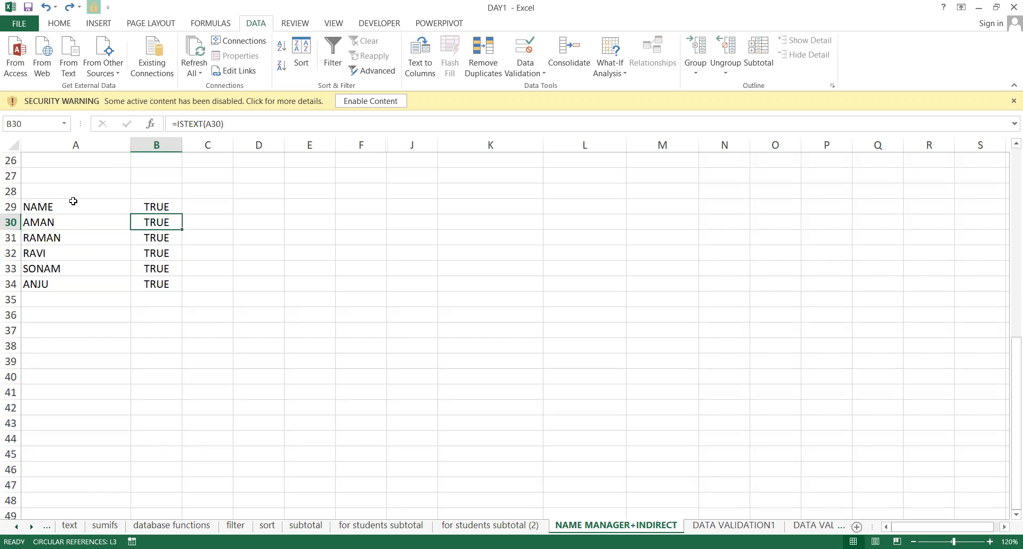
{"action": "key", "text": "Up"}
{"action": "key", "text": "shift+Down"}
{"action": "key", "text": "shift+Down"}
{"action": "key", "text": "shift+Down"}
{"action": "key", "text": "shift+Down"}
{"action": "key", "text": "shift+Down"}
{"action": "key", "text": "Delete"}
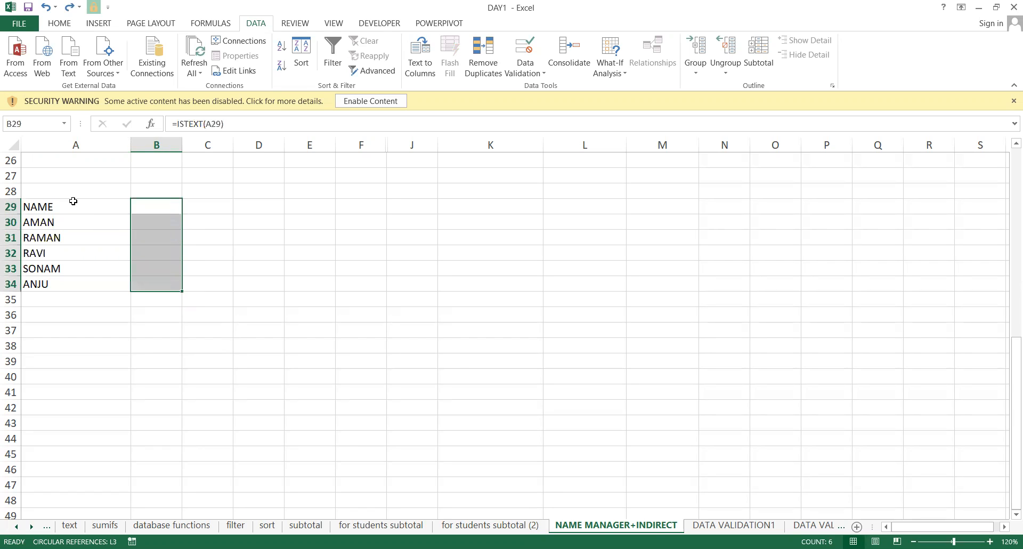
Add the header 'text?' in B28.
{"action": "key", "text": "Left"}
{"action": "key", "text": "Right"}
{"action": "key", "text": "Left"}
{"action": "key", "text": "Down"}
{"action": "key", "text": "Down"}
{"action": "key", "text": "Down"}
{"action": "key", "text": "Down"}
{"action": "key", "text": "Up"}
{"action": "key", "text": "Up"}
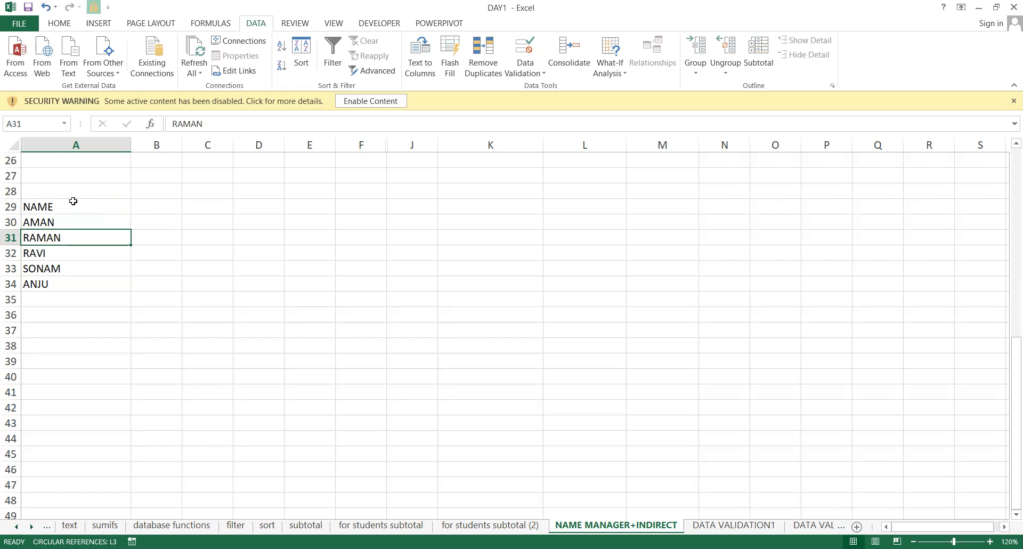
{"action": "key", "text": "Up"}
{"action": "key", "text": "Right"}
{"action": "key", "text": "Up"}
{"action": "key", "text": "Up"}
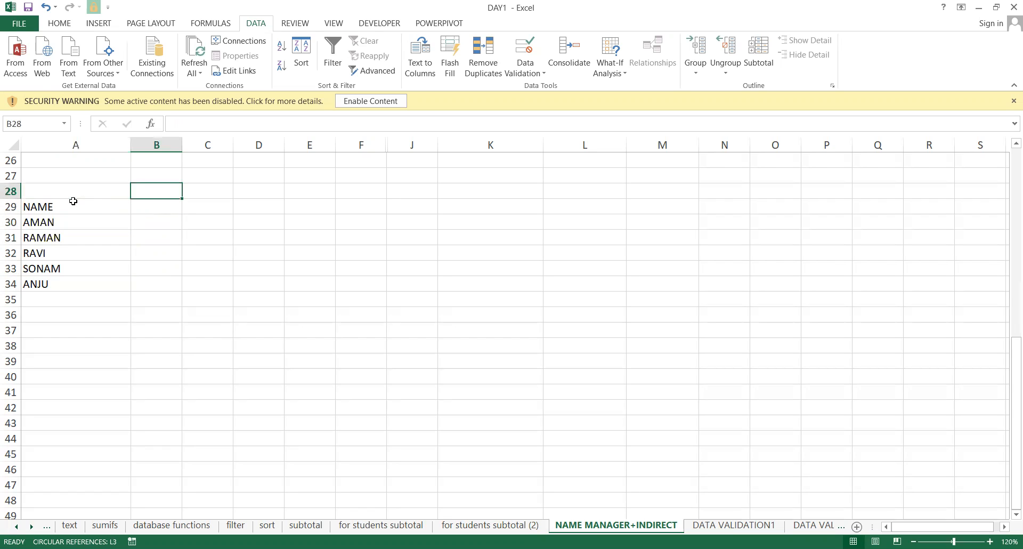
{"action": "type", "text": "text?"}
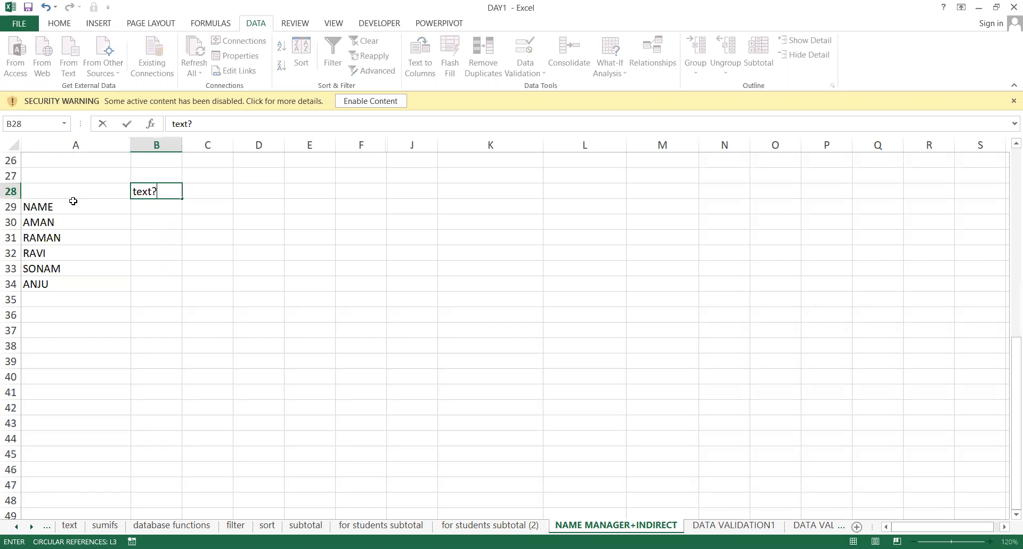
{"action": "key", "text": "Return"}
Enter =ISTEXT(A29) in B29 and fill it down to B34.
{"action": "type", "text": "="}
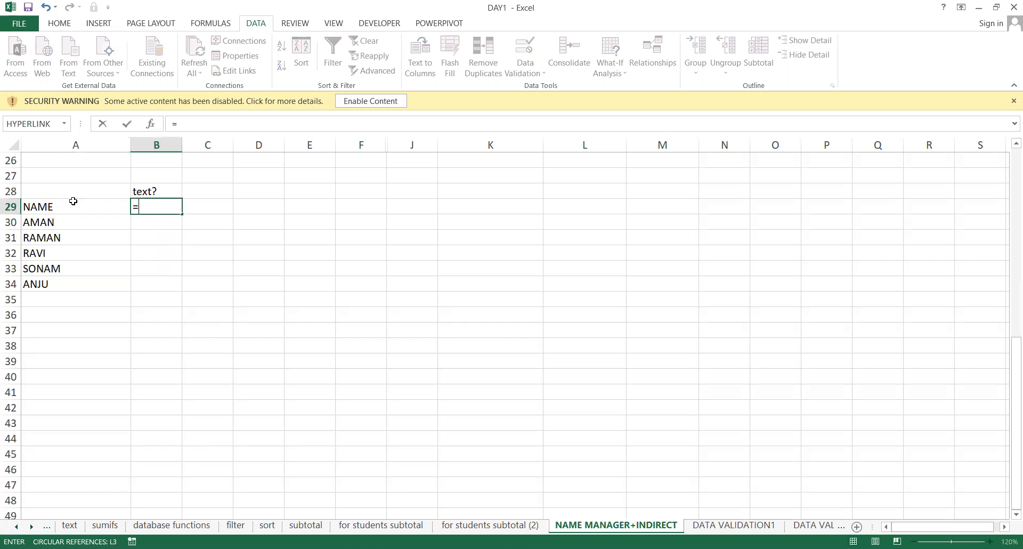
{"action": "type", "text": "istex"}
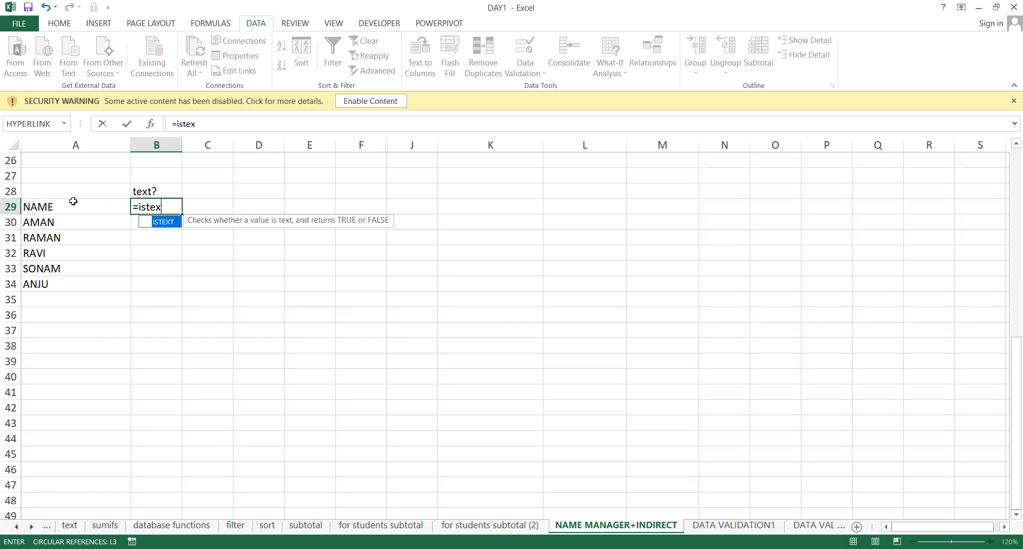
{"action": "key", "text": "Tab"}
{"action": "left_click", "coordinate": [74, 204]}
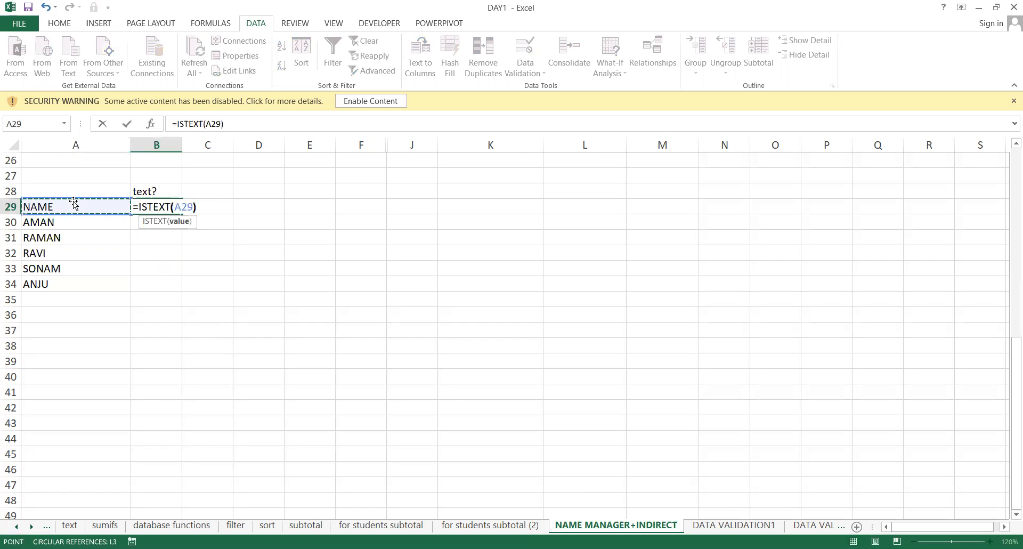
{"action": "key", "text": "Return"}
{"action": "key", "text": "Up"}
{"action": "key", "text": "shift+Down"}
{"action": "key", "text": "shift+Down"}
{"action": "key", "text": "shift+Down"}
{"action": "key", "text": "shift+Down"}
{"action": "key", "text": "shift+Down"}
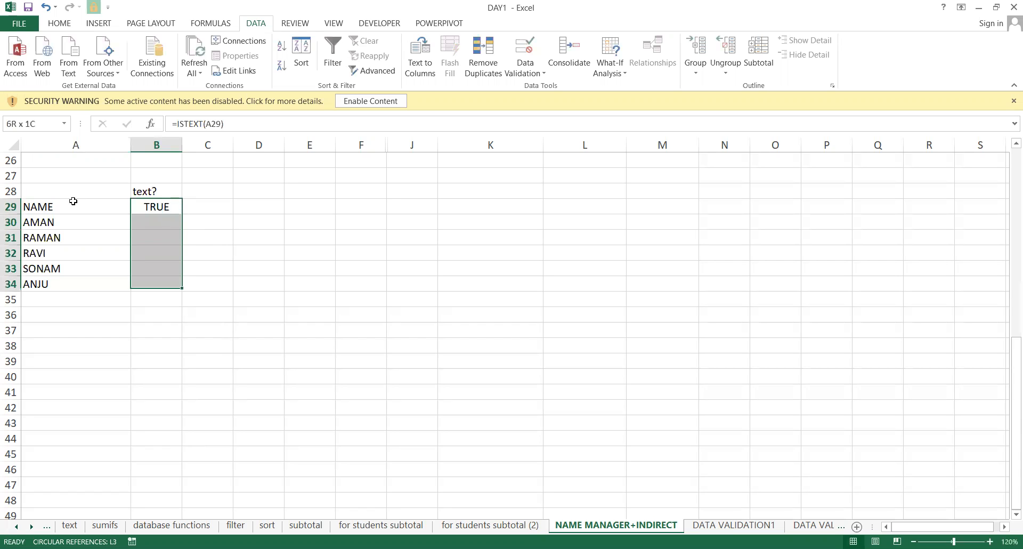
{"action": "key", "text": "ctrl+d"}
{"action": "left_click", "coordinate": [73, 201]}
{"action": "key", "text": "Down"}
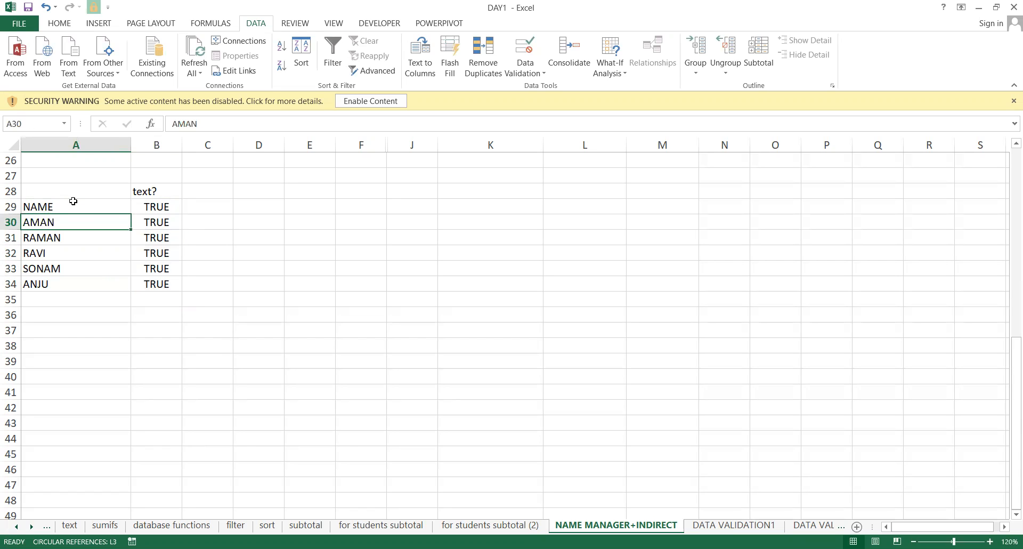
Replace AMAN in A30 with 6546 and SONAM in A33 with 354, then type a dot in A34.
{"action": "type", "text": "6546"}
{"action": "key", "text": "Return"}
{"action": "key", "text": "Up"}
{"action": "key", "text": "Down"}
{"action": "key", "text": "Down"}
{"action": "key", "text": "Down"}
{"action": "type", "text": "354"}
{"action": "key", "text": "Return"}
{"action": "type", "text": "."}
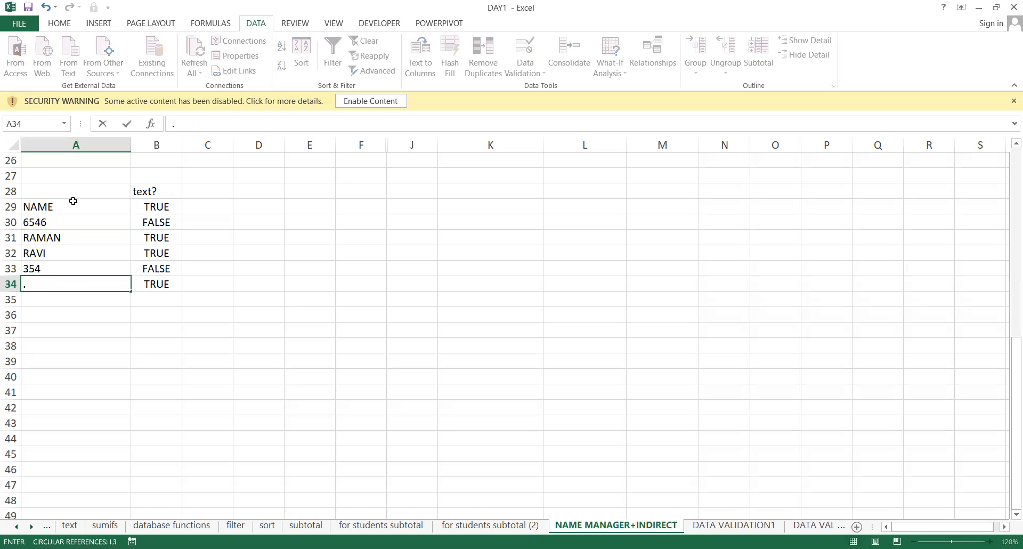
{"action": "left_click", "coordinate": [275, 1]}
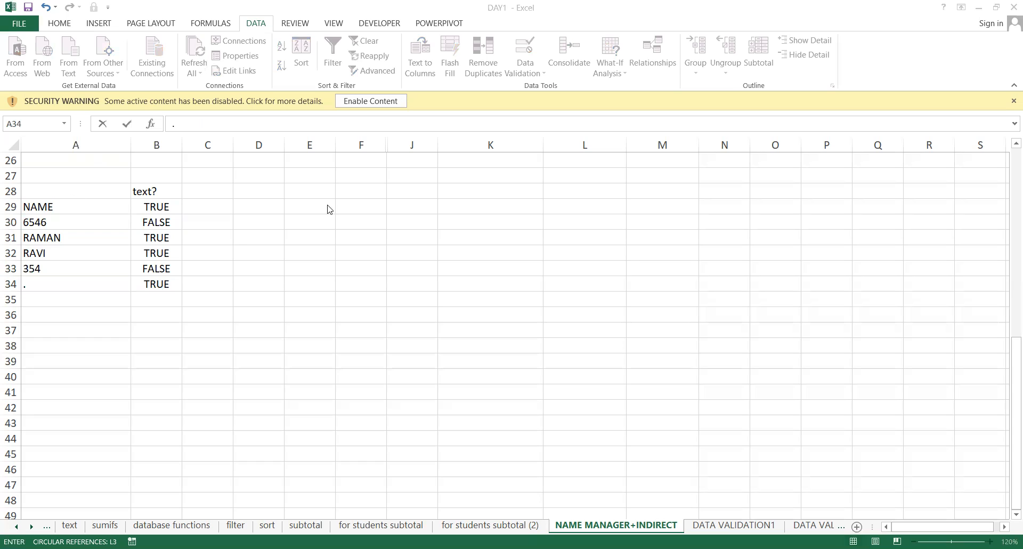
Clear the whole test table A28:B34.
{"action": "key", "text": "Up"}
{"action": "key", "text": "Up"}
{"action": "key", "text": "Up"}
{"action": "key", "text": "Up"}
{"action": "key", "text": "Up"}
{"action": "key", "text": "Up"}
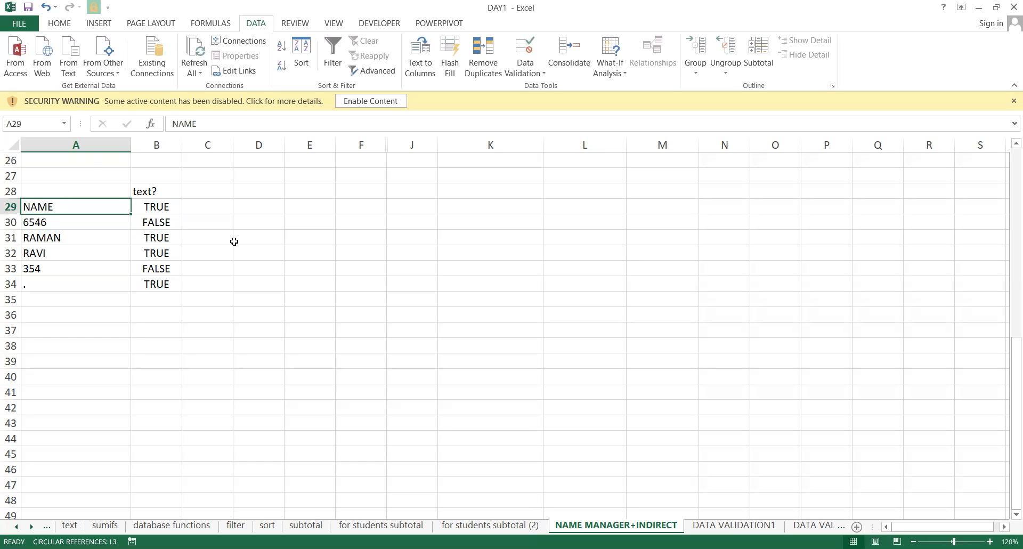
{"action": "key", "text": "shift+Right"}
{"action": "key", "text": "shift+Down"}
{"action": "key", "text": "shift+Down"}
{"action": "key", "text": "shift+Down"}
{"action": "key", "text": "shift+Down"}
{"action": "key", "text": "shift+Down"}
{"action": "key", "text": "shift+Down"}
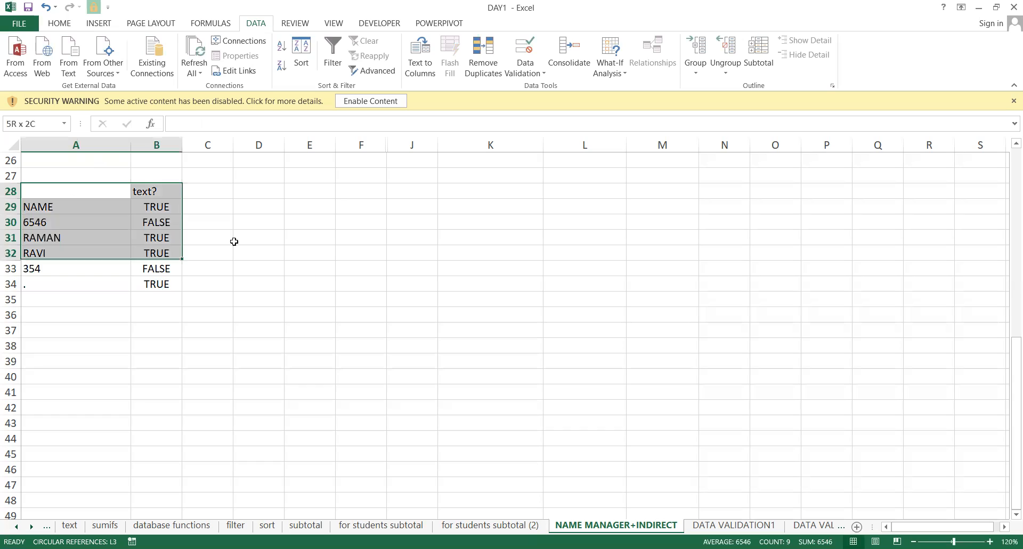
{"action": "key", "text": "Delete"}
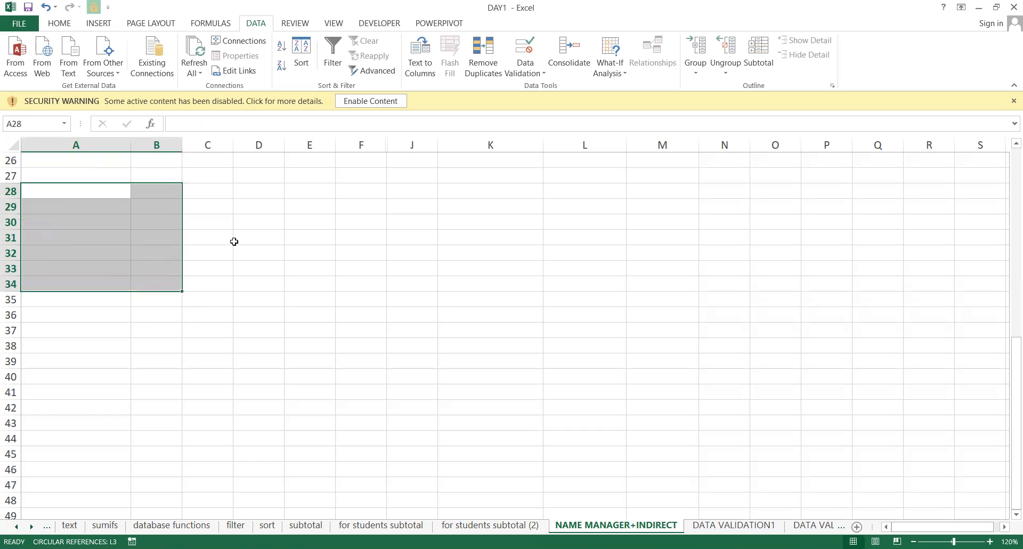
{"action": "key", "text": "Right"}
{"action": "key", "text": "Right"}
{"action": "key", "text": "Left"}
{"action": "key", "text": "Right"}
{"action": "key", "text": "Right"}
{"action": "key", "text": "Left"}
{"action": "key", "text": "Left"}
{"action": "key", "text": "Left"}
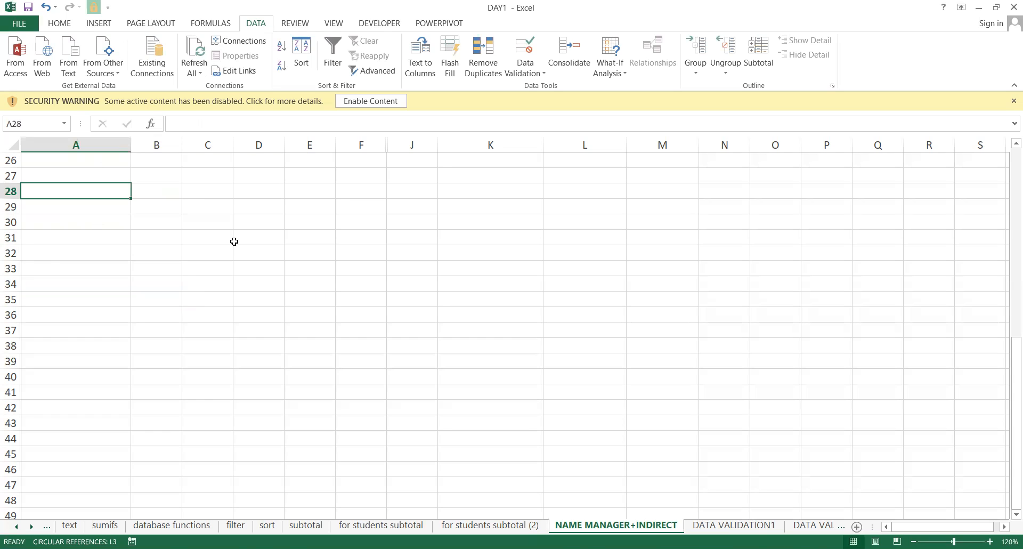
Enter 12, 15, 417, 56 and 341653 down A28:A32.
{"action": "type", "text": "12"}
{"action": "key", "text": "Return"}
{"action": "type", "text": "15"}
{"action": "key", "text": "Return"}
{"action": "type", "text": "417"}
{"action": "key", "text": "Return"}
{"action": "type", "text": "56"}
{"action": "key", "text": "Return"}
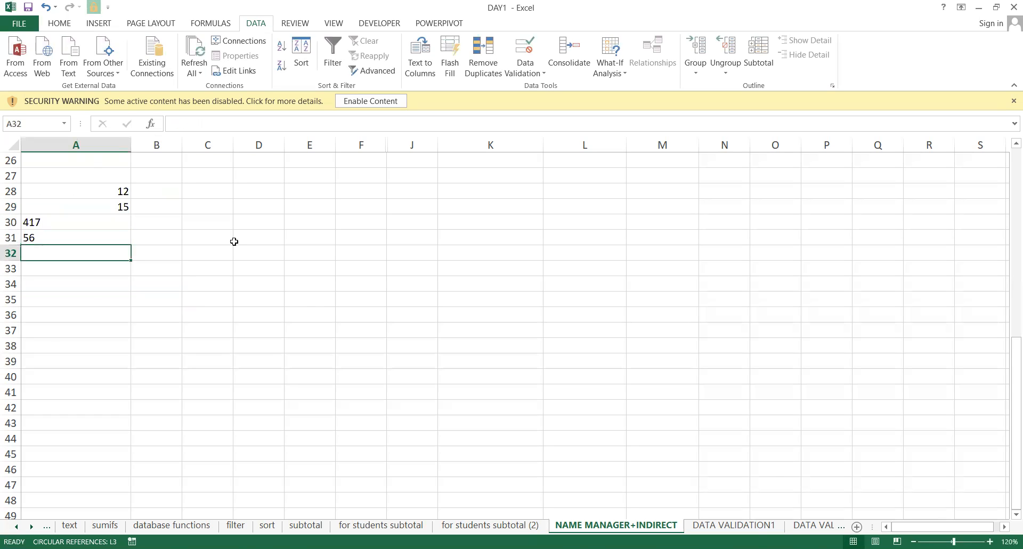
{"action": "type", "text": "341653"}
{"action": "key", "text": "Return"}
Start an =ISNUMBER( formula in B28.
{"action": "key", "text": "Up"}
{"action": "key", "text": "Up"}
{"action": "key", "text": "Up"}
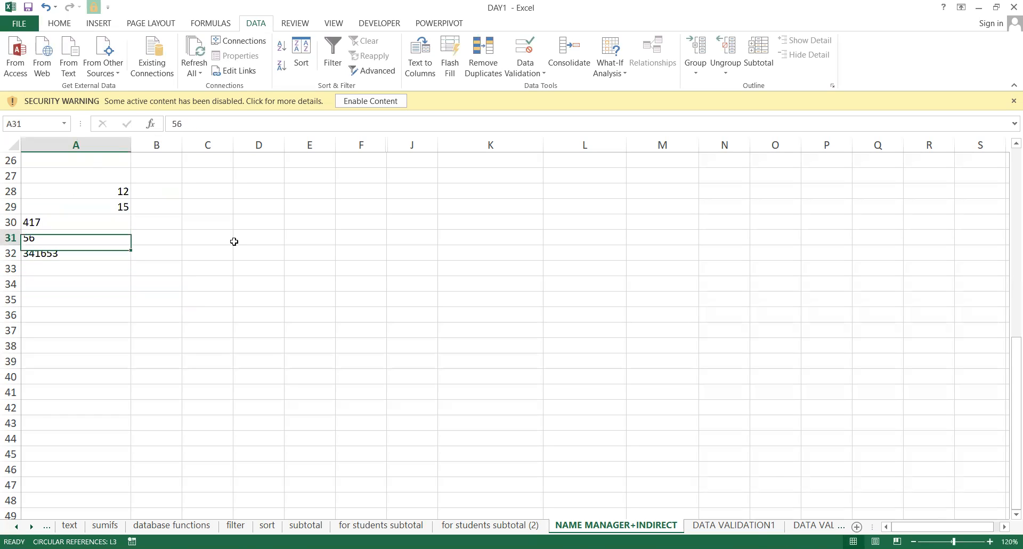
{"action": "key", "text": "Up"}
{"action": "key", "text": "Down"}
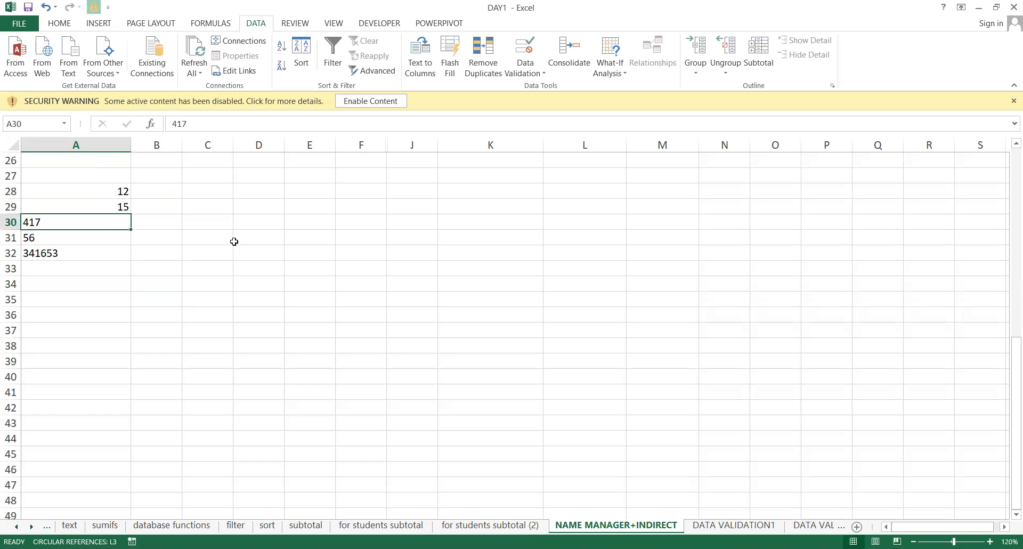
{"action": "key", "text": "Right"}
{"action": "key", "text": "Up"}
{"action": "key", "text": "Up"}
{"action": "type", "text": "="}
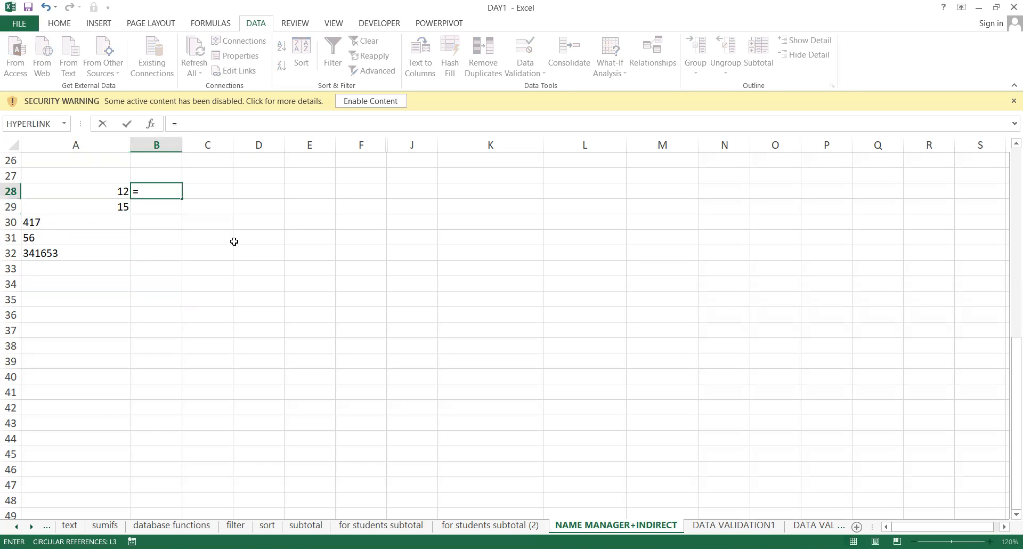
{"action": "type", "text": "ISNUMBER("}
Complete =ISNUMBER(A28) in B28 and fill it down to B32.
{"action": "key", "text": "Left"}
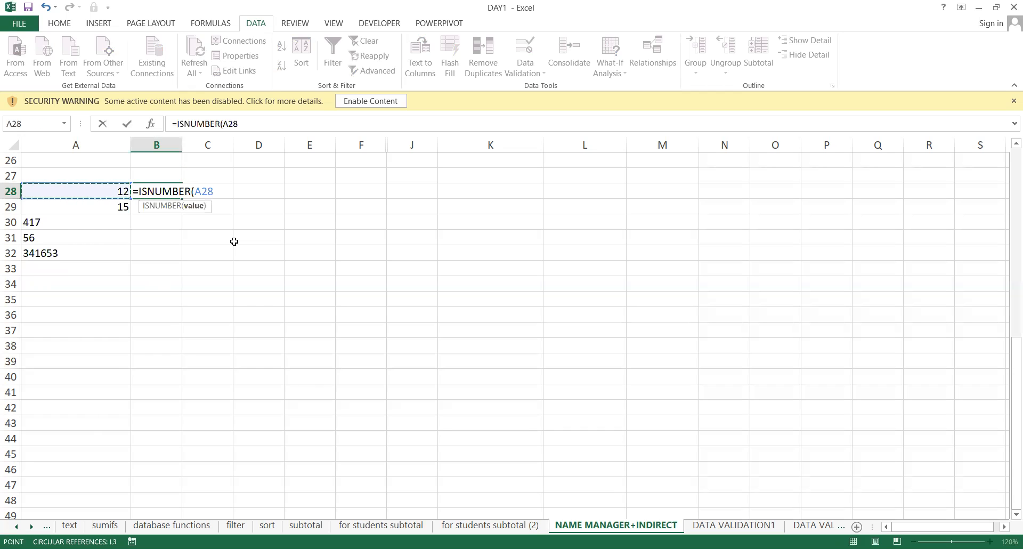
{"action": "key", "text": "Return"}
{"action": "key", "text": "Up"}
{"action": "key", "text": "shift+Down"}
{"action": "key", "text": "shift+Down"}
{"action": "key", "text": "shift+Down"}
{"action": "key", "text": "shift+Down"}
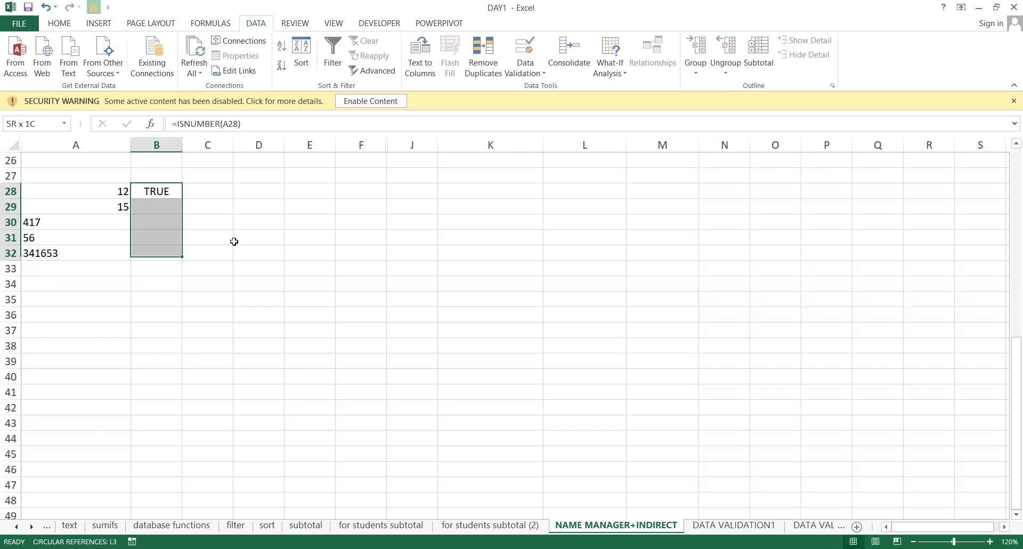
{"action": "key", "text": "ctrl+d"}
{"action": "key", "text": "shift+Up"}
{"action": "key", "text": "shift+Up"}
{"action": "key", "text": "shift+Up"}
{"action": "key", "text": "shift+Up"}
Replace the 15 in A29 with the text 'avsc'.
{"action": "key", "text": "Left"}
{"action": "key", "text": "Down"}
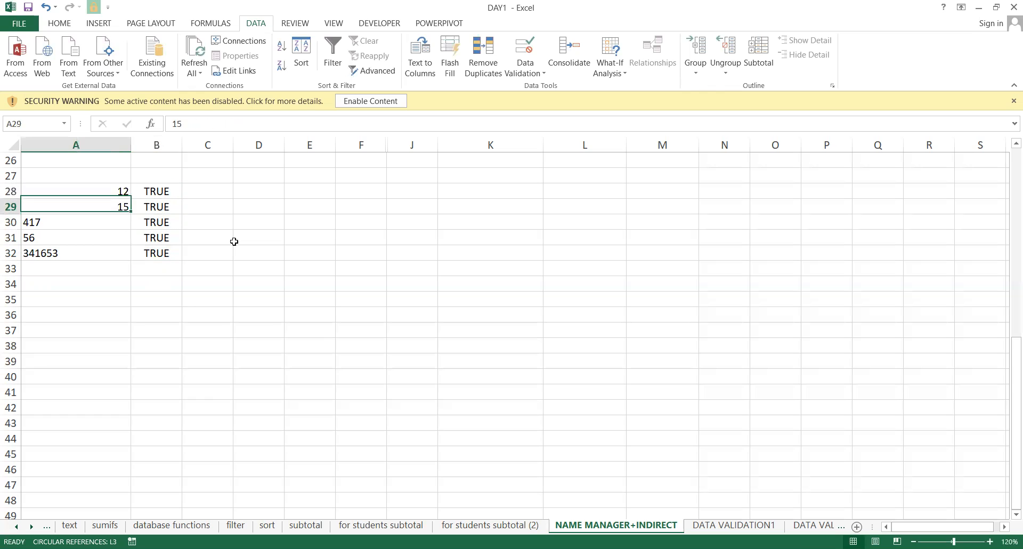
{"action": "type", "text": "avsc"}
{"action": "key", "text": "Return"}
Clear the values in A28:A32 and return to the top of the sheet.
{"action": "key", "text": "Up"}
{"action": "key", "text": "Up"}
{"action": "key", "text": "shift+Down"}
{"action": "key", "text": "shift+Down"}
{"action": "key", "text": "shift+Down"}
{"action": "key", "text": "shift+Down"}
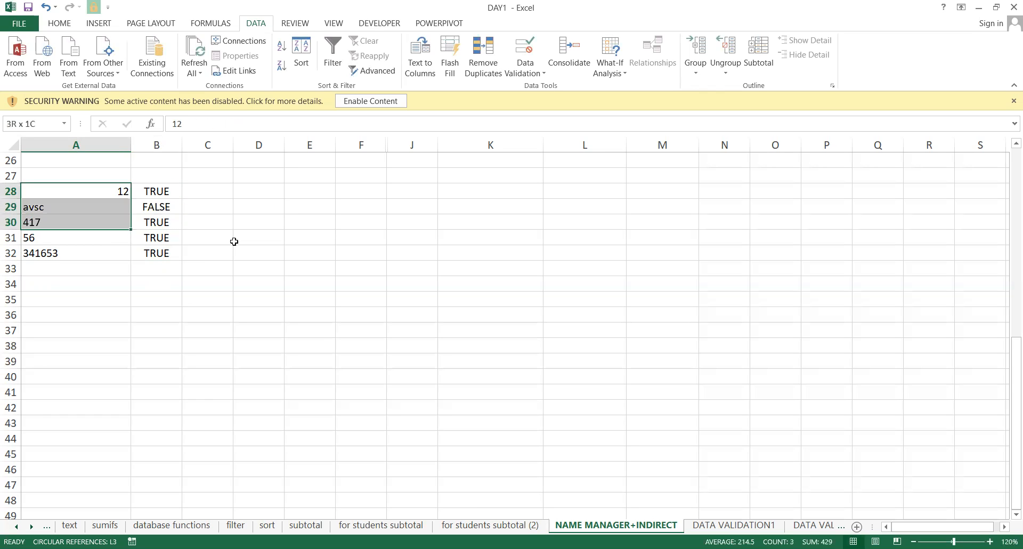
{"action": "key", "text": "Delete"}
{"action": "key", "text": "Up"}
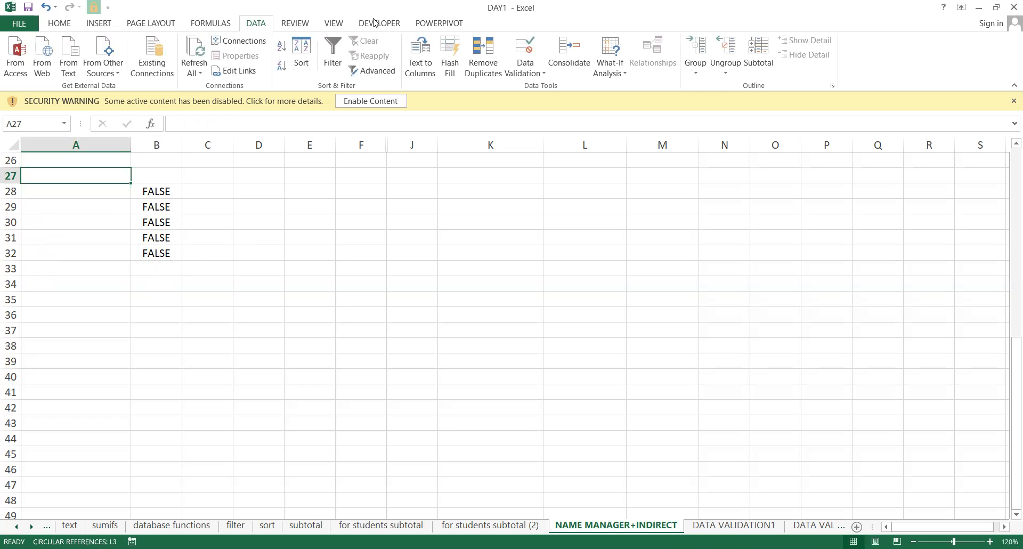
{"action": "key", "text": "ctrl+n"}
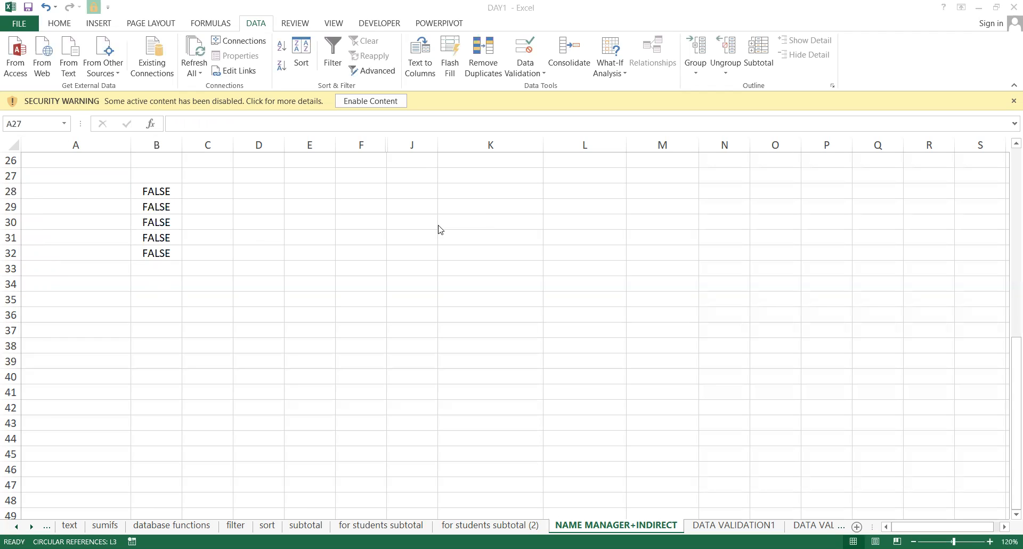
{"action": "key", "text": "ctrl+Home"}
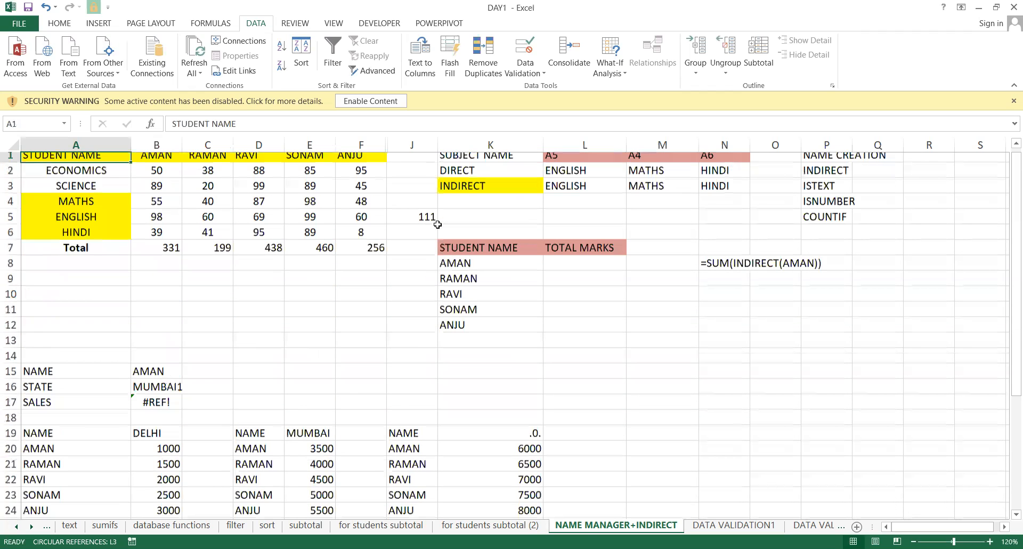
Select the names AMAN to ANJU in A20:A24 and copy them.
{"action": "key", "text": "ctrl+Right"}
{"action": "key", "text": "ctrl+Right"}
{"action": "key", "text": "ctrl+Right"}
{"action": "key", "text": "Down"}
{"action": "key", "text": "Down"}
{"action": "key", "text": "Down"}
{"action": "key", "text": "Down"}
{"action": "key", "text": "Down"}
{"action": "key", "text": "Down"}
{"action": "key", "text": "Down"}
{"action": "key", "text": "Down"}
{"action": "key", "text": "Down"}
{"action": "key", "text": "Down"}
{"action": "key", "text": "Down"}
{"action": "key", "text": "Left"}
{"action": "key", "text": "Left"}
{"action": "key", "text": "Up"}
{"action": "key", "text": "Left"}
{"action": "key", "text": "Left"}
{"action": "key", "text": "ctrl+Left"}
{"action": "key", "text": "ctrl+Down"}
Move to the empty area around row 33 as the paste destination.
{"action": "key", "text": "Down"}
{"action": "key", "text": "Down"}
{"action": "key", "text": "Down"}
{"action": "key", "text": "Down"}
{"action": "key", "text": "Down"}
{"action": "key", "text": "Down"}
{"action": "key", "text": "Up"}
{"action": "key", "text": "ctrl+shift+Down"}
{"action": "key", "text": "ctrl+c"}
{"action": "key", "text": "Down"}
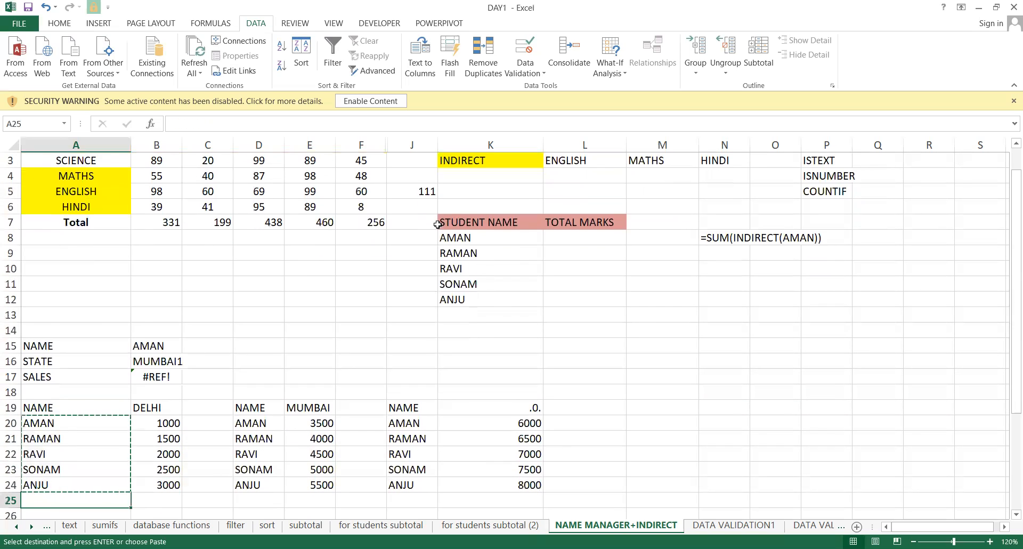
{"action": "key", "text": "Down"}
{"action": "key", "text": "Down"}
{"action": "key", "text": "Down"}
{"action": "key", "text": "Down"}
{"action": "key", "text": "Down"}
{"action": "key", "text": "Down"}
{"action": "key", "text": "Down"}
{"action": "key", "text": "Down"}
{"action": "key", "text": "Down"}
{"action": "key", "text": "Down"}
{"action": "key", "text": "Down"}
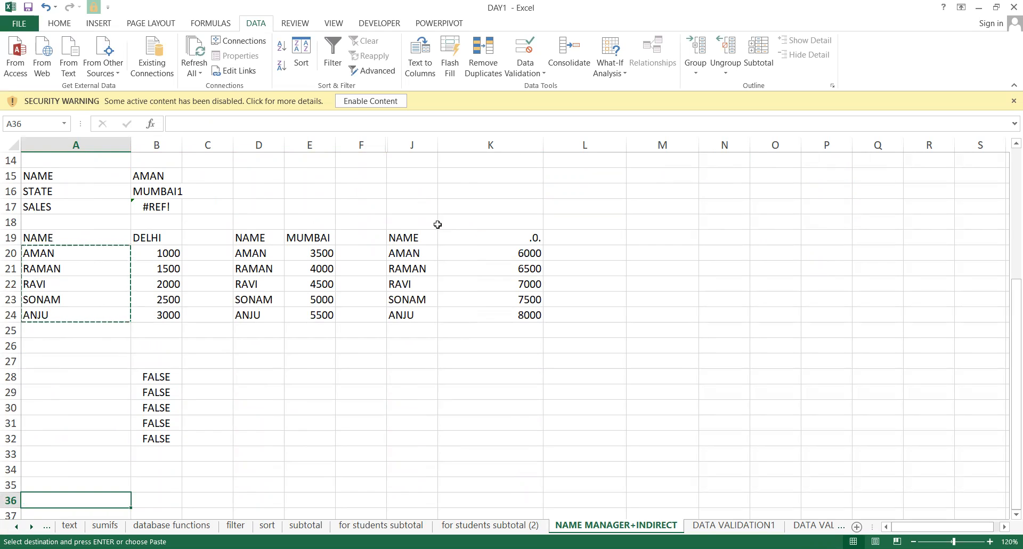
{"action": "key", "text": "Down"}
{"action": "key", "text": "Down"}
{"action": "key", "text": "Down"}
{"action": "key", "text": "Down"}
{"action": "key", "text": "Down"}
{"action": "key", "text": "Down"}
{"action": "key", "text": "Down"}
{"action": "key", "text": "Down"}
{"action": "key", "text": "Down"}
{"action": "key", "text": "Down"}
{"action": "key", "text": "Down"}
{"action": "key", "text": "Down"}
{"action": "key", "text": "Right"}
{"action": "key", "text": "Down"}
{"action": "key", "text": "Down"}
{"action": "key", "text": "Up"}
{"action": "key", "text": "Up"}
{"action": "key", "text": "Up"}
{"action": "key", "text": "Up"}
{"action": "key", "text": "Up"}
{"action": "key", "text": "Up"}
{"action": "key", "text": "Up"}
{"action": "key", "text": "Up"}
{"action": "key", "text": "Up"}
{"action": "key", "text": "Up"}
{"action": "key", "text": "Up"}
{"action": "key", "text": "Up"}
{"action": "key", "text": "Up"}
{"action": "key", "text": "Up"}
{"action": "key", "text": "Up"}
{"action": "key", "text": "Up"}
{"action": "key", "text": "Up"}
{"action": "key", "text": "Right"}
{"action": "key", "text": "Right"}
{"action": "key", "text": "Right"}
{"action": "key", "text": "Right"}
{"action": "key", "text": "Right"}
{"action": "key", "text": "Right"}
{"action": "key", "text": "Right"}
{"action": "key", "text": "Right"}
{"action": "key", "text": "Right"}
{"action": "key", "text": "Right"}
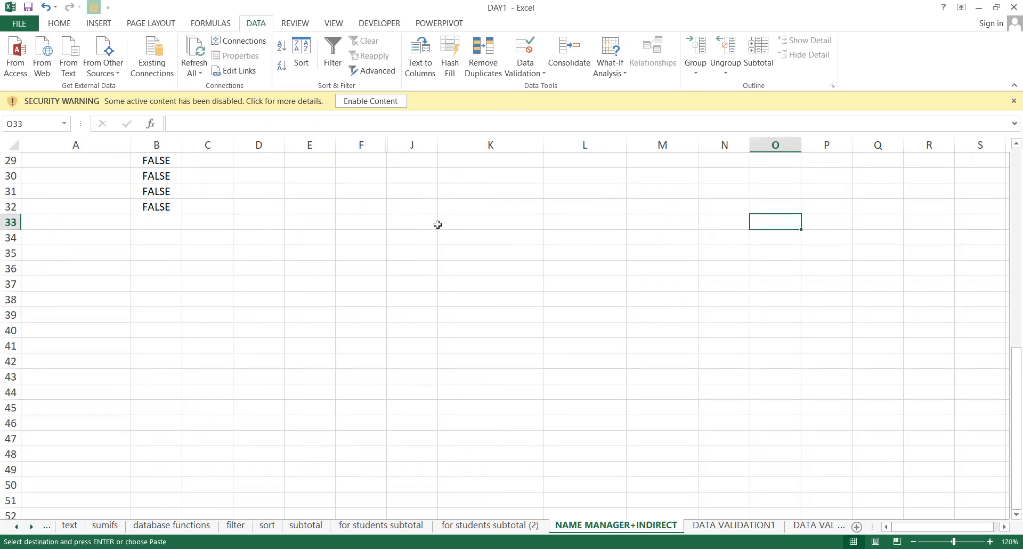
Paste the names at M33, then copy AMAN into M38 and over RAVI in M35.
{"action": "key", "text": "Left"}
{"action": "key", "text": "Left"}
{"action": "key", "text": "Return"}
{"action": "key", "text": "Down"}
{"action": "key", "text": "Down"}
{"action": "key", "text": "Down"}
{"action": "key", "text": "Down"}
{"action": "key", "text": "Down"}
{"action": "type", "text": "a"}
{"action": "key", "text": "Return"}
{"action": "key", "text": "Up"}
{"action": "key", "text": "Up"}
{"action": "key", "text": "Up"}
{"action": "key", "text": "Up"}
{"action": "key", "text": "Up"}
{"action": "key", "text": "Up"}
{"action": "key", "text": "ctrl+c"}
{"action": "key", "text": "Down"}
{"action": "key", "text": "Down"}
{"action": "key", "text": "Down"}
{"action": "key", "text": "Down"}
{"action": "key", "text": "Down"}
{"action": "key", "text": "ctrl+v"}
{"action": "key", "text": "Down"}
{"action": "key", "text": "Down"}
{"action": "key", "text": "Up"}
{"action": "key", "text": "Up"}
{"action": "key", "text": "Up"}
{"action": "key", "text": "Up"}
{"action": "key", "text": "Up"}
{"action": "key", "text": "ctrl+v"}
{"action": "key", "text": "Escape"}
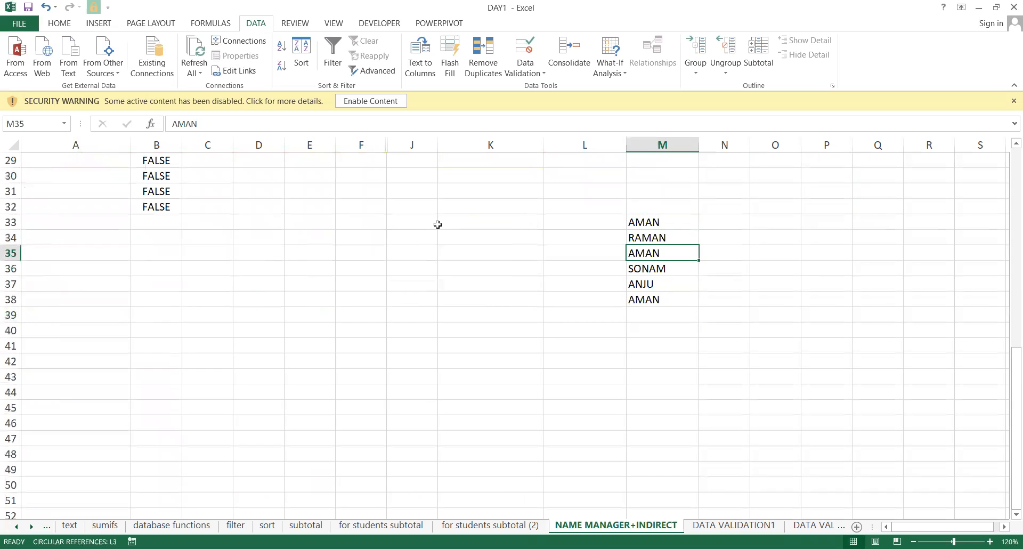
{"action": "key", "text": "Up"}
{"action": "key", "text": "Up"}
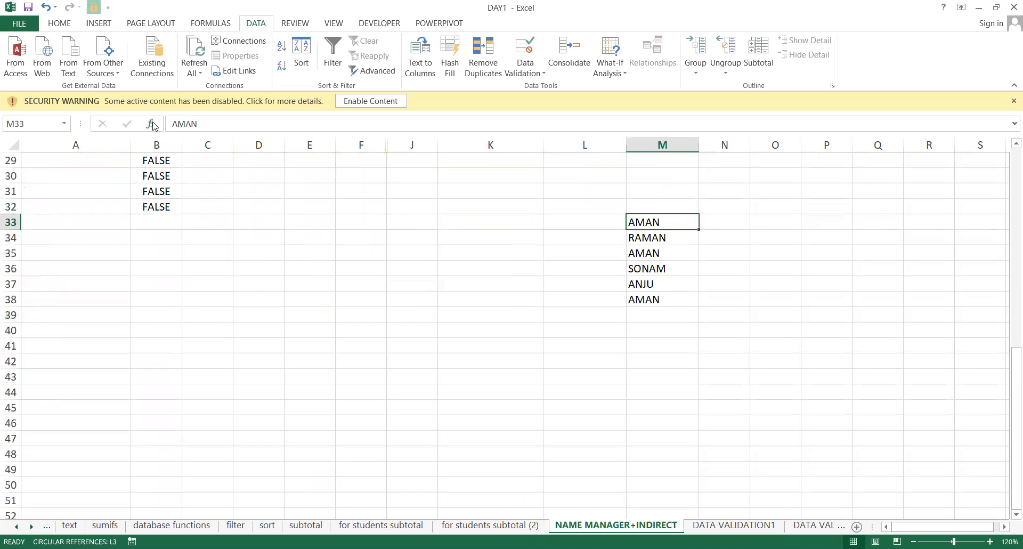
Give the AMAN cells M33, M35 and M38 a blue fill.
{"action": "left_click", "coordinate": [63, 24]}
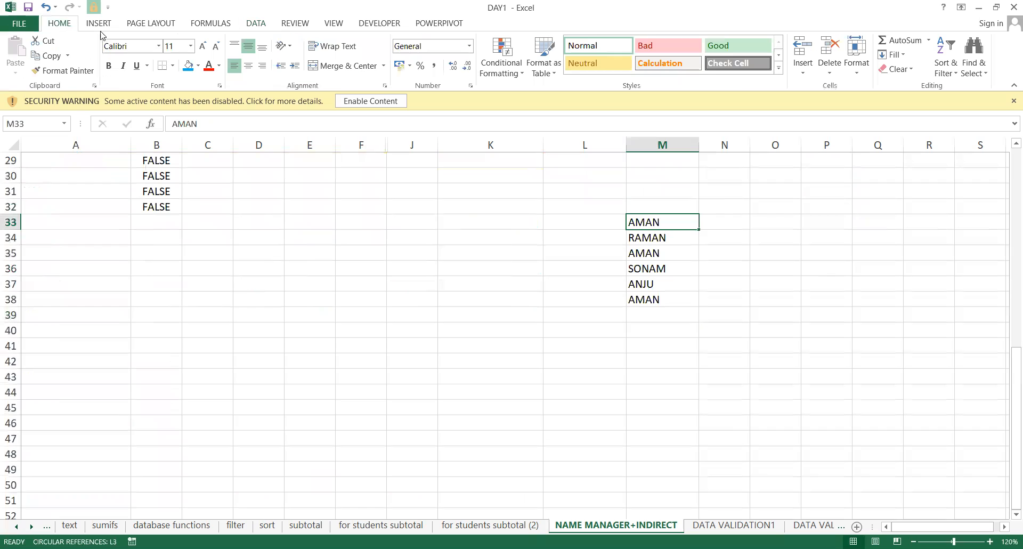
{"action": "left_click", "coordinate": [188, 66]}
{"action": "key", "text": "Down"}
{"action": "key", "text": "Down"}
{"action": "key", "text": "Down"}
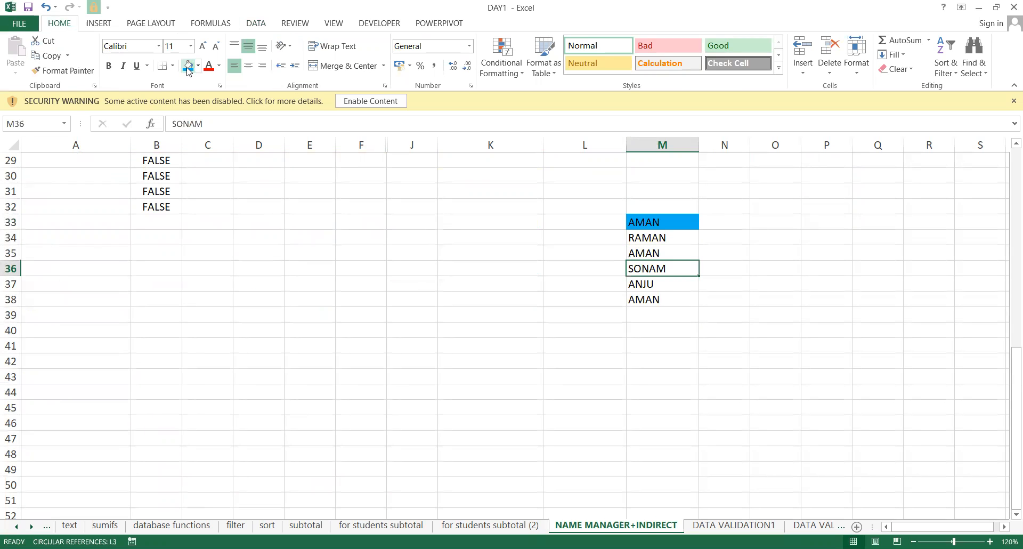
{"action": "key", "text": "Up"}
{"action": "left_click", "coordinate": [188, 65]}
{"action": "key", "text": "Down"}
{"action": "key", "text": "Down"}
{"action": "key", "text": "Down"}
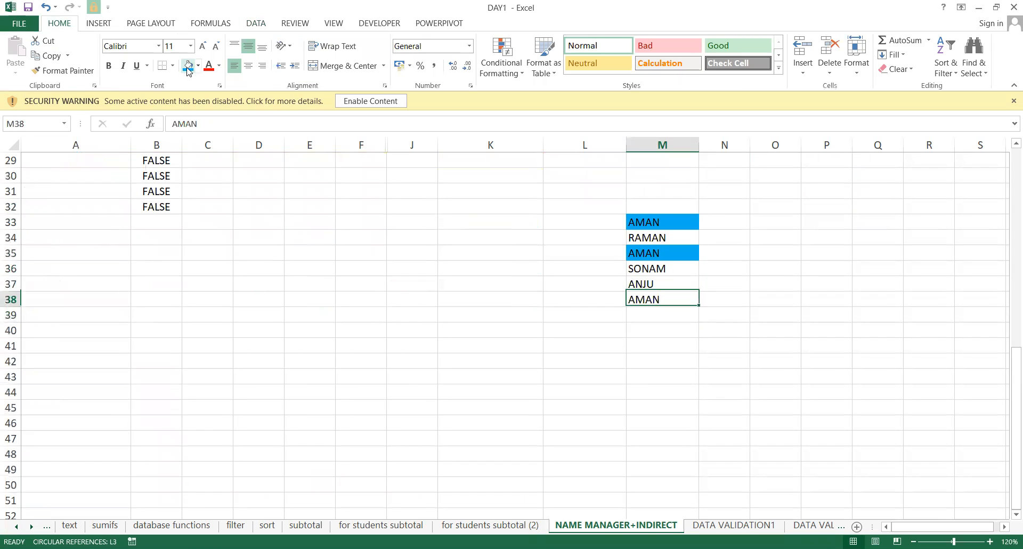
{"action": "left_click", "coordinate": [188, 66]}
{"action": "key", "text": "Up"}
{"action": "key", "text": "Up"}
{"action": "key", "text": "Up"}
{"action": "key", "text": "Up"}
{"action": "key", "text": "Up"}
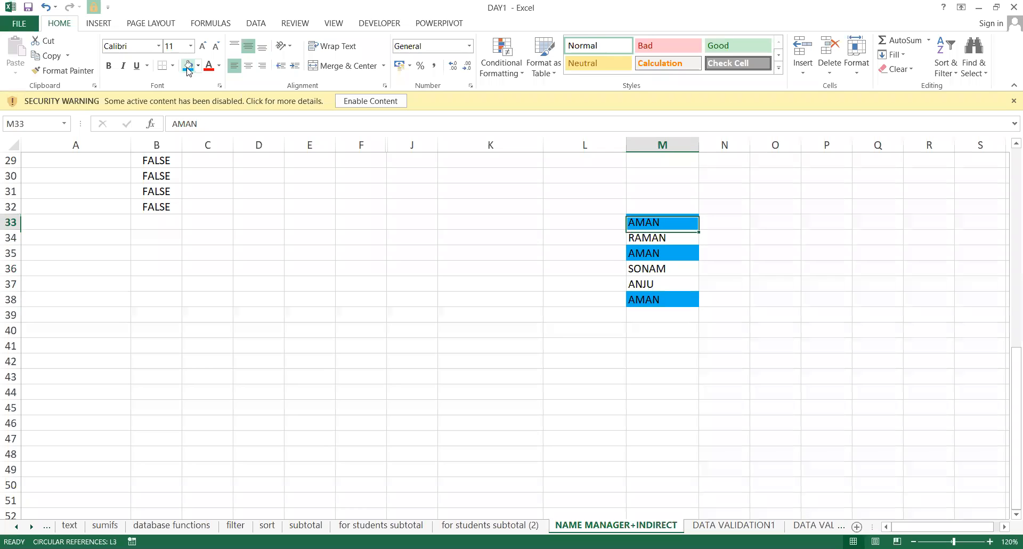
{"action": "key", "text": "shift+Down"}
{"action": "key", "text": "shift+Down"}
{"action": "key", "text": "shift+Down"}
{"action": "key", "text": "shift+Down"}
{"action": "key", "text": "shift+Down"}
{"action": "key", "text": "Left"}
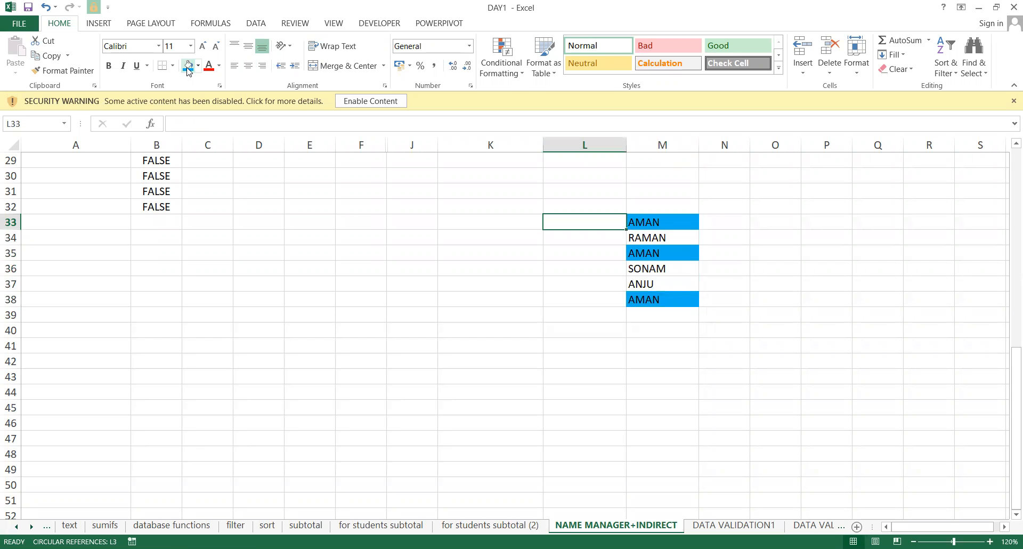
Enter =COUNTIF(M33:M38,"aman") in L33 to count AMAN, giving 3.
{"action": "type", "text": "="}
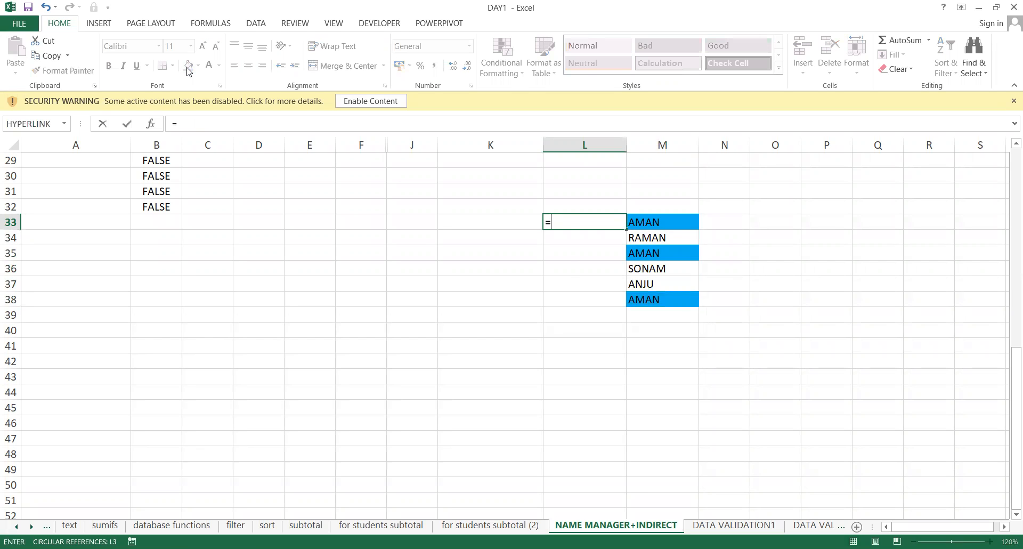
{"action": "type", "text": "coun"}
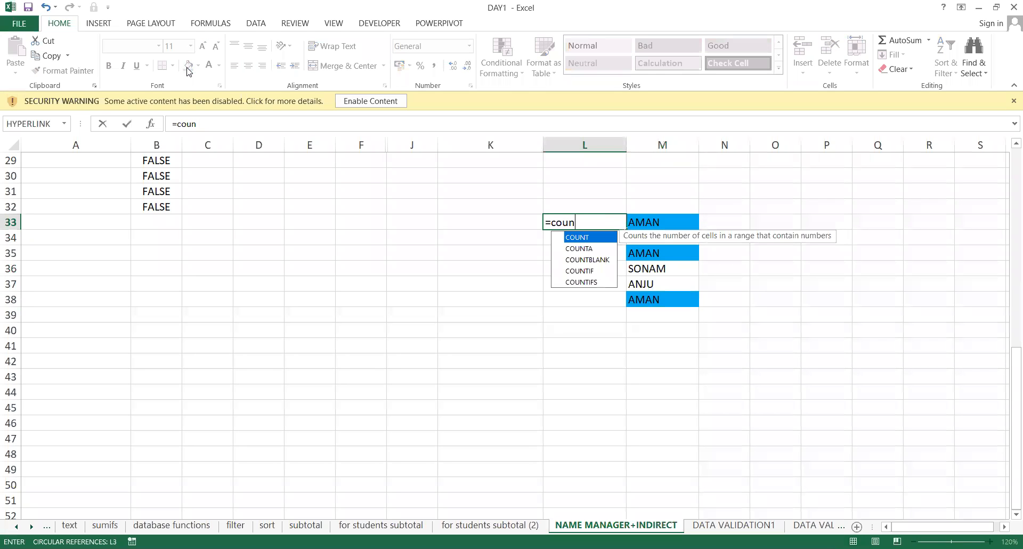
{"action": "key", "text": "Down"}
{"action": "key", "text": "Down"}
{"action": "key", "text": "Down"}
{"action": "key", "text": "Tab"}
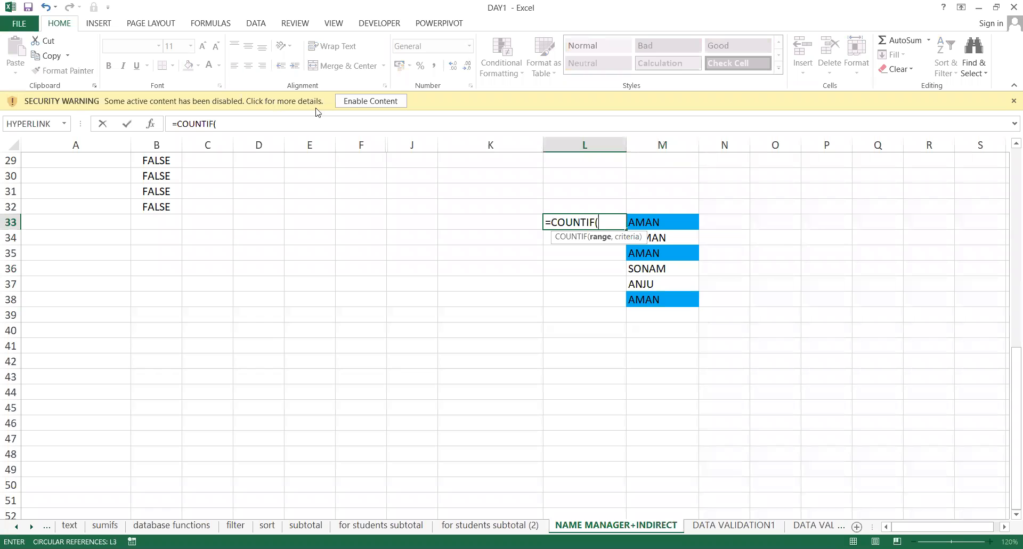
{"action": "left_click", "coordinate": [663, 222]}
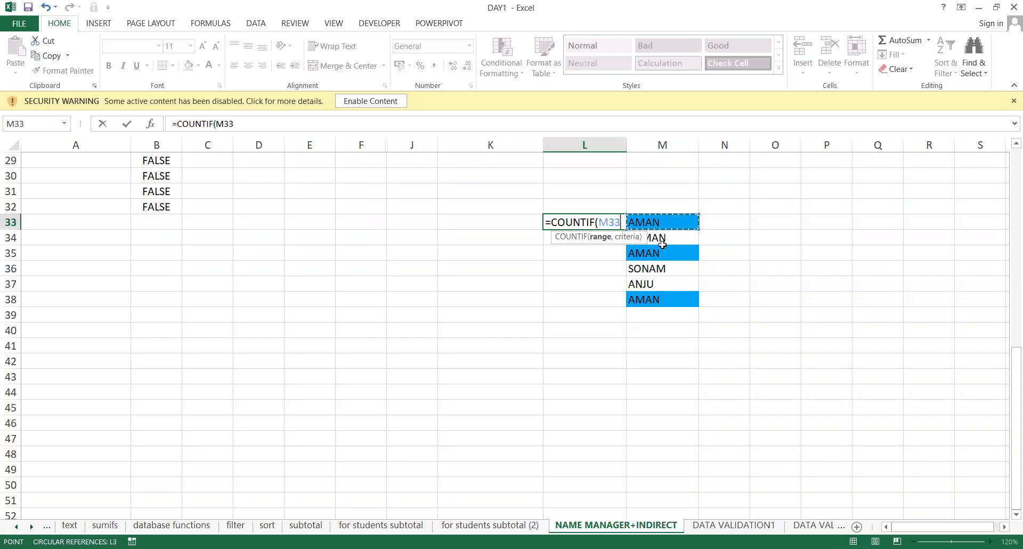
{"action": "left_click", "coordinate": [664, 300], "text": "shift"}
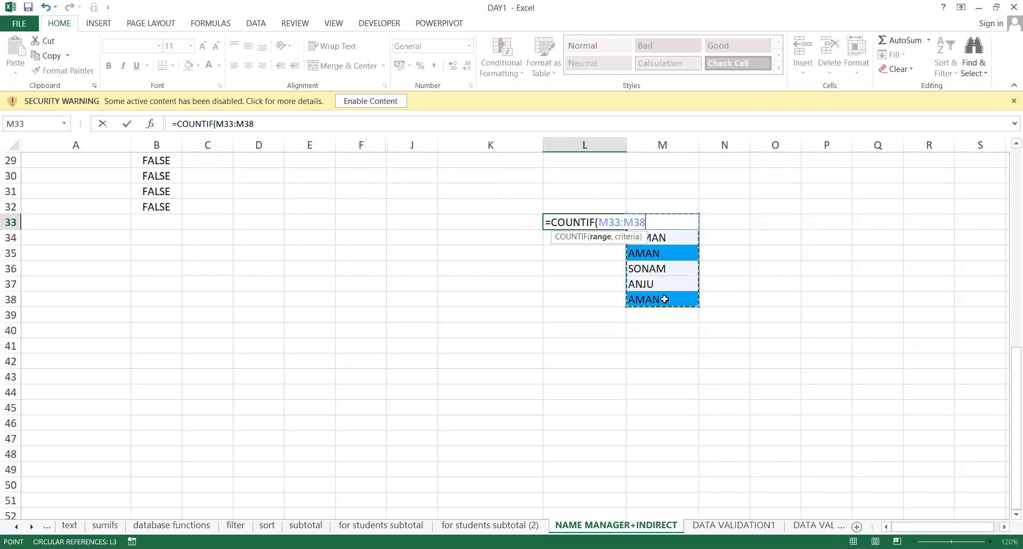
{"action": "type", "text": ","}
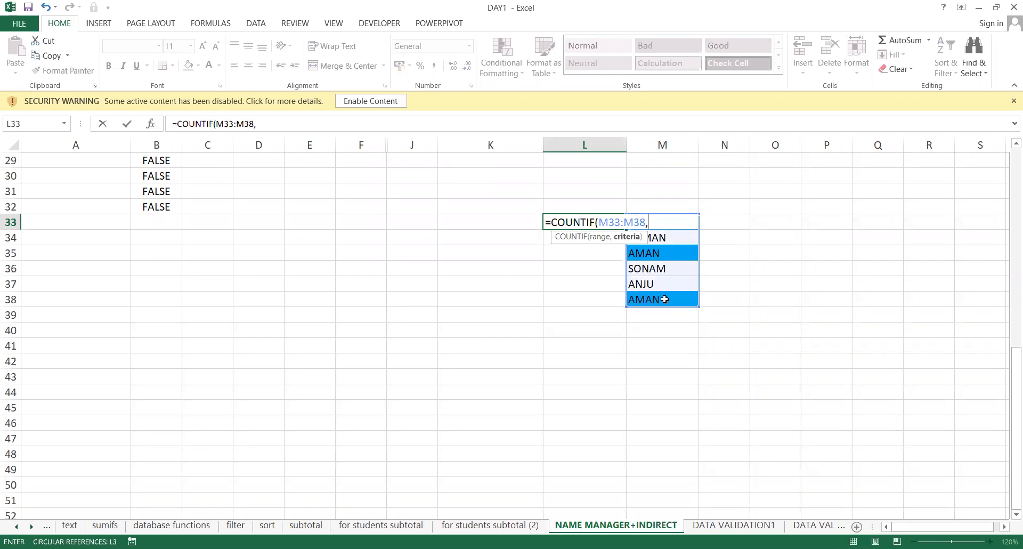
{"action": "type", "text": "\"aman\")"}
{"action": "key", "text": "Return"}
{"action": "key", "text": "Up"}
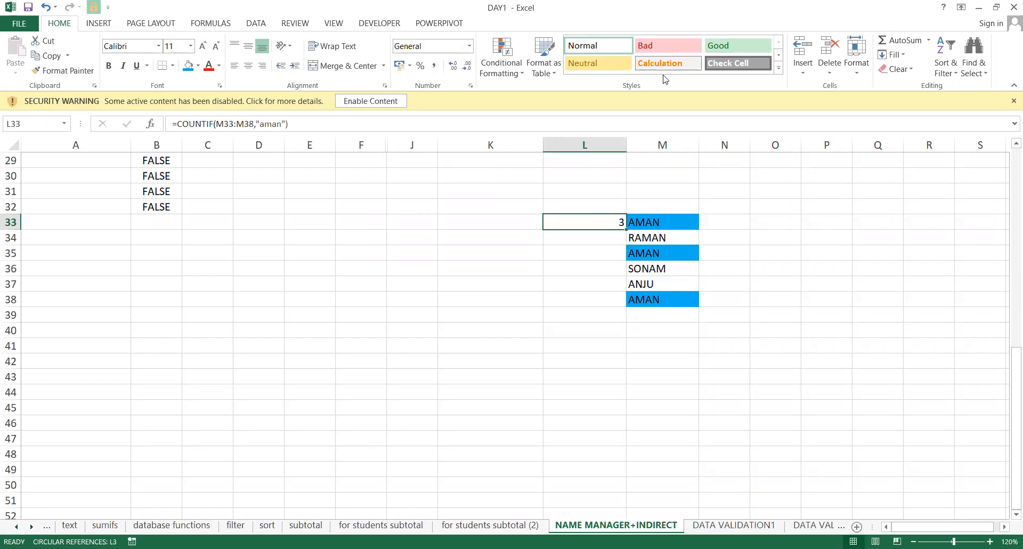
{"action": "key", "text": "alt+Tab"}
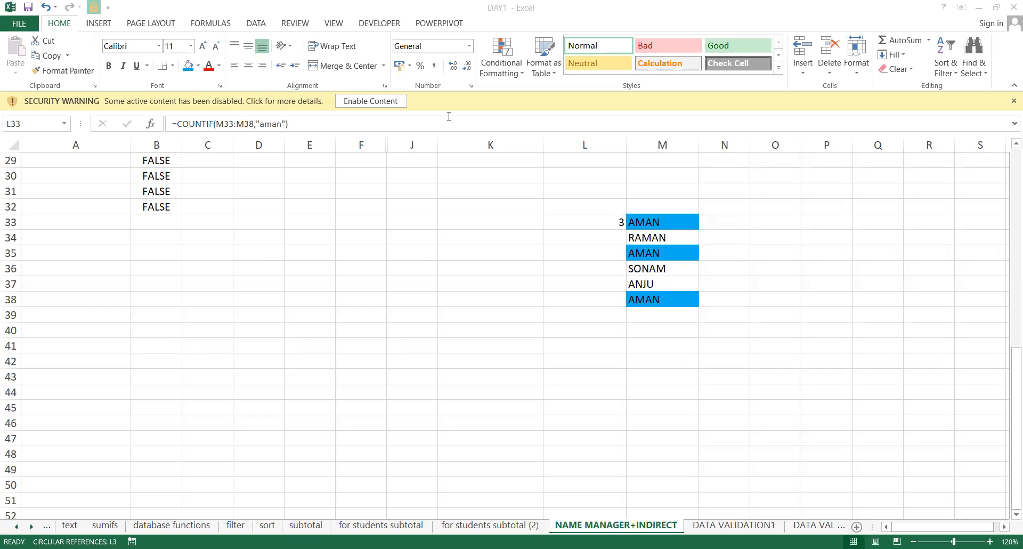
{"action": "left_click", "coordinate": [622, 212]}
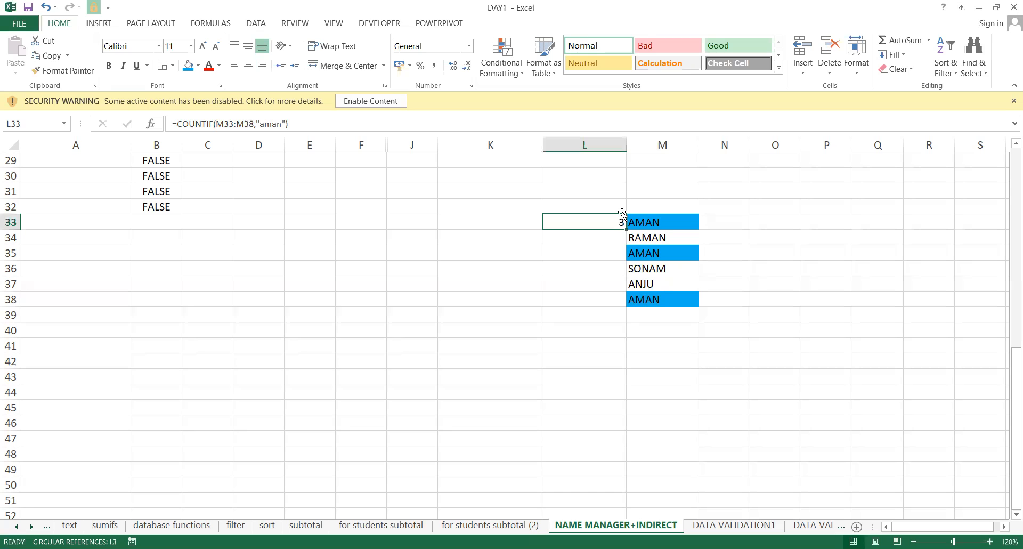
{"action": "key", "text": "Left"}
{"action": "key", "text": "Down"}
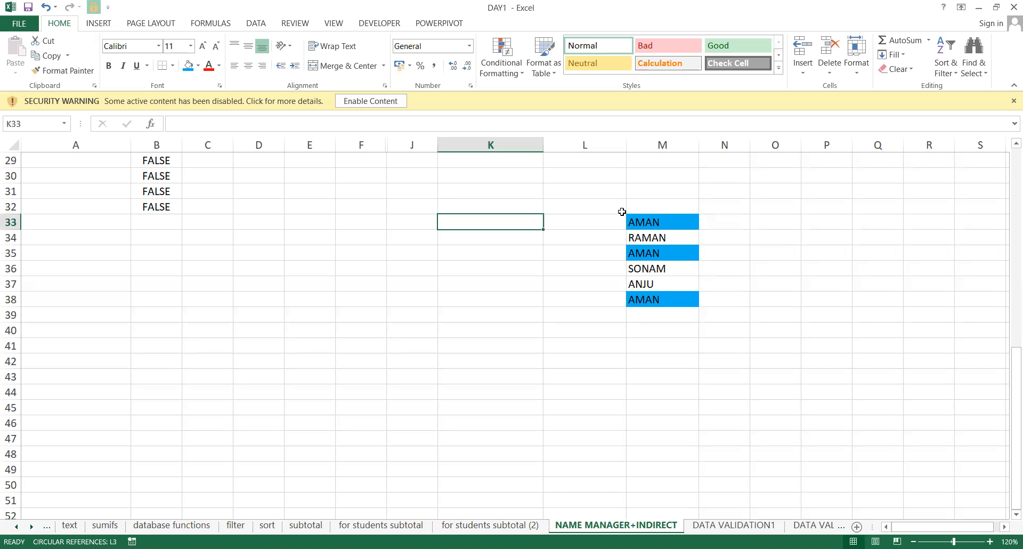
Label K33 'range' and K34 'criteria'.
{"action": "type", "text": "="}
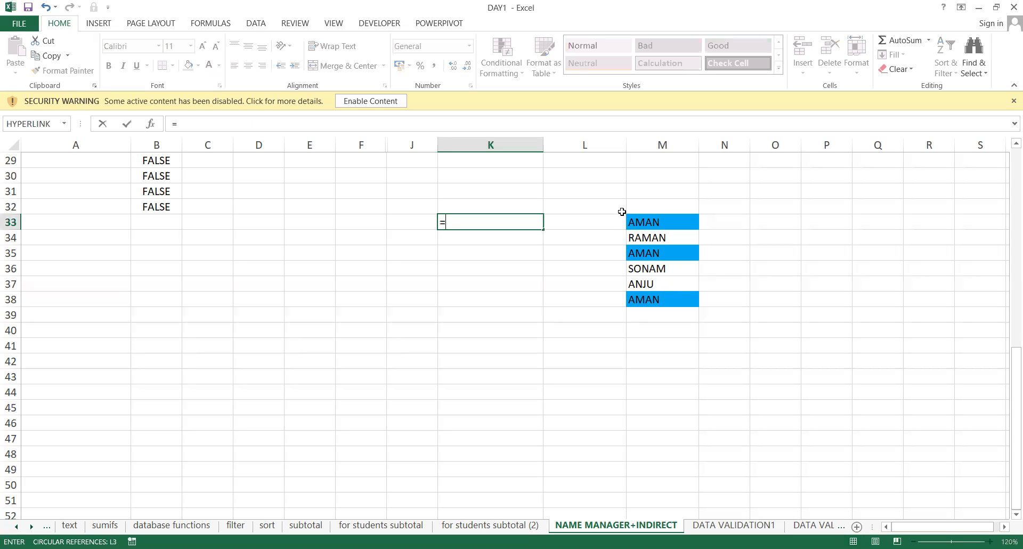
{"action": "key", "text": "Return"}
{"action": "key", "text": "Up"}
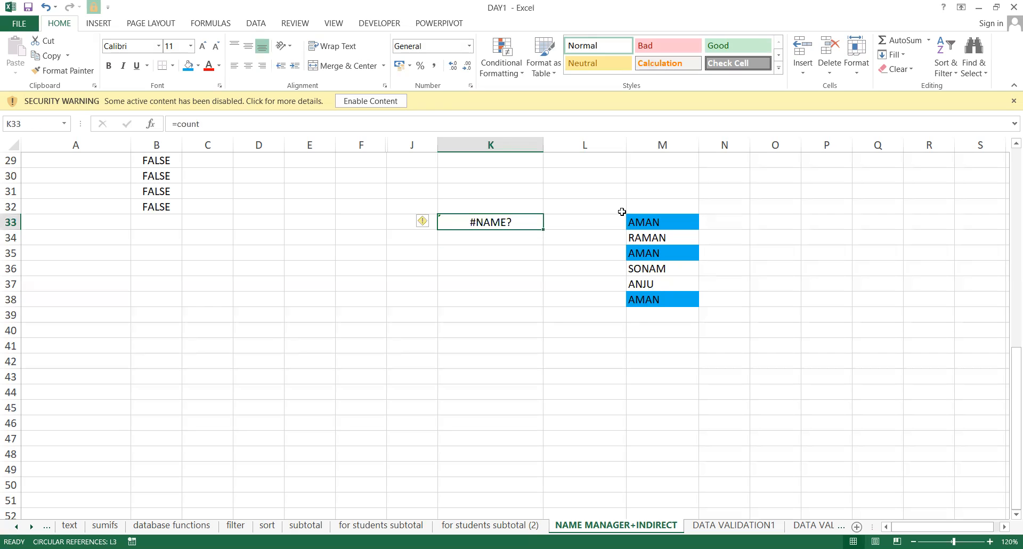
{"action": "type", "text": "range"}
{"action": "key", "text": "Return"}
{"action": "type", "text": "criteria"}
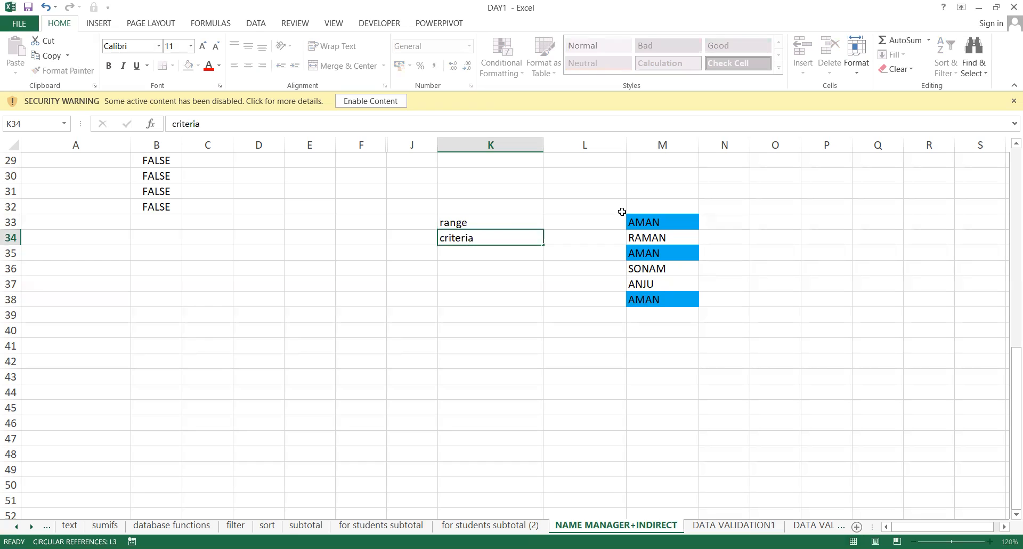
{"action": "key", "text": "Return"}
Enter the notes 'kaha' in J33 and 'kise' in J34.
{"action": "key", "text": "Up"}
{"action": "key", "text": "Up"}
{"action": "key", "text": "Down"}
{"action": "key", "text": "Left"}
{"action": "key", "text": "Up"}
{"action": "type", "text": "kaha"}
{"action": "key", "text": "Return"}
{"action": "type", "text": "kise"}
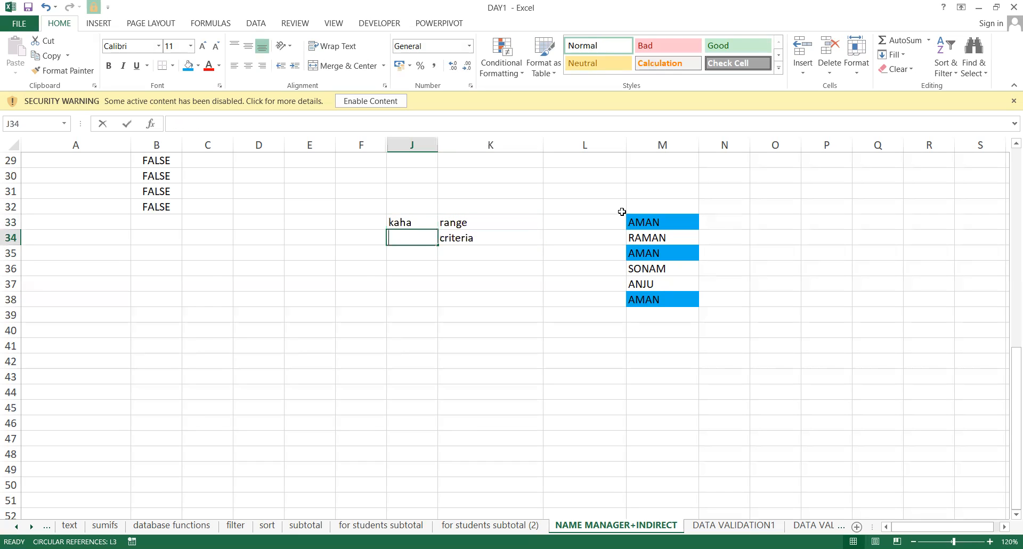
{"action": "key", "text": "Return"}
Enter the criteria name AMAN in K35.
{"action": "key", "text": "Up"}
{"action": "key", "text": "Up"}
{"action": "key", "text": "Right"}
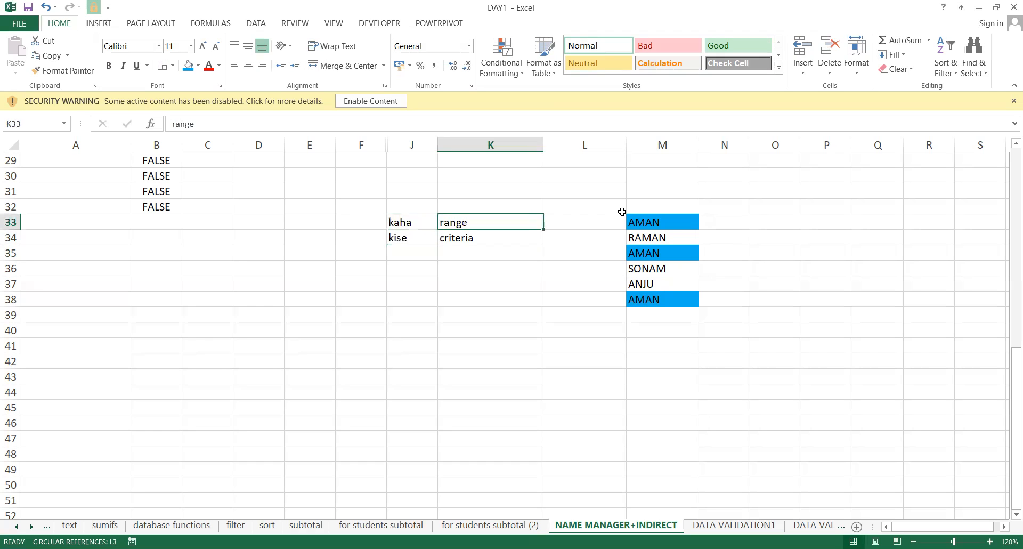
{"action": "key", "text": "Right"}
{"action": "key", "text": "Left"}
{"action": "key", "text": "Left"}
{"action": "key", "text": "Up"}
{"action": "key", "text": "Right"}
{"action": "key", "text": "Right"}
{"action": "key", "text": "Down"}
{"action": "key", "text": "Down"}
{"action": "key", "text": "Down"}
{"action": "key", "text": "Left"}
{"action": "type", "text": "aman"}
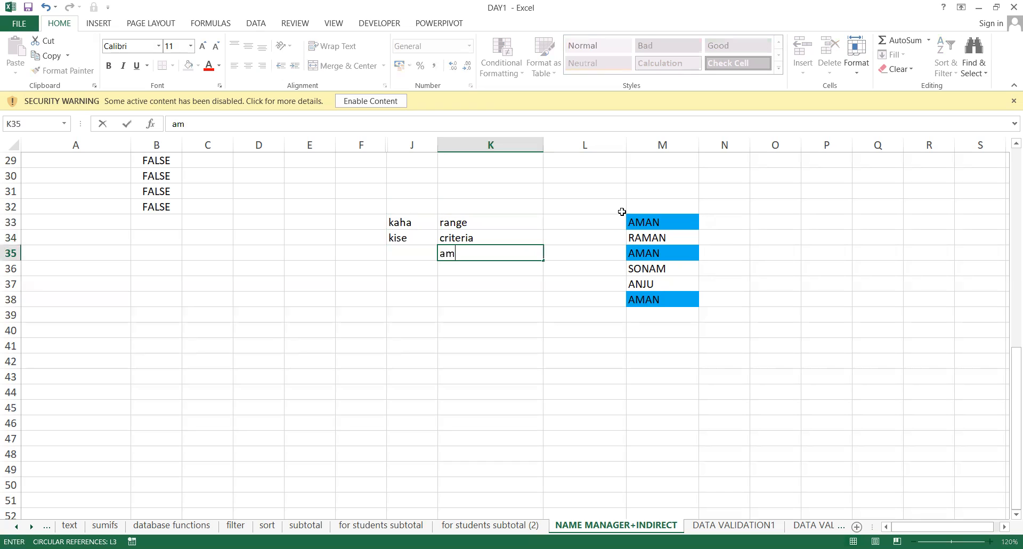
{"action": "key", "text": "Return"}
{"action": "type", "text": "AMAN"}
{"action": "key", "text": "Return"}
Begin a =COUNTIF( formula in cell L33.
{"action": "key", "text": "Up"}
{"action": "key", "text": "Up"}
{"action": "key", "text": "Right"}
{"action": "key", "text": "Up"}
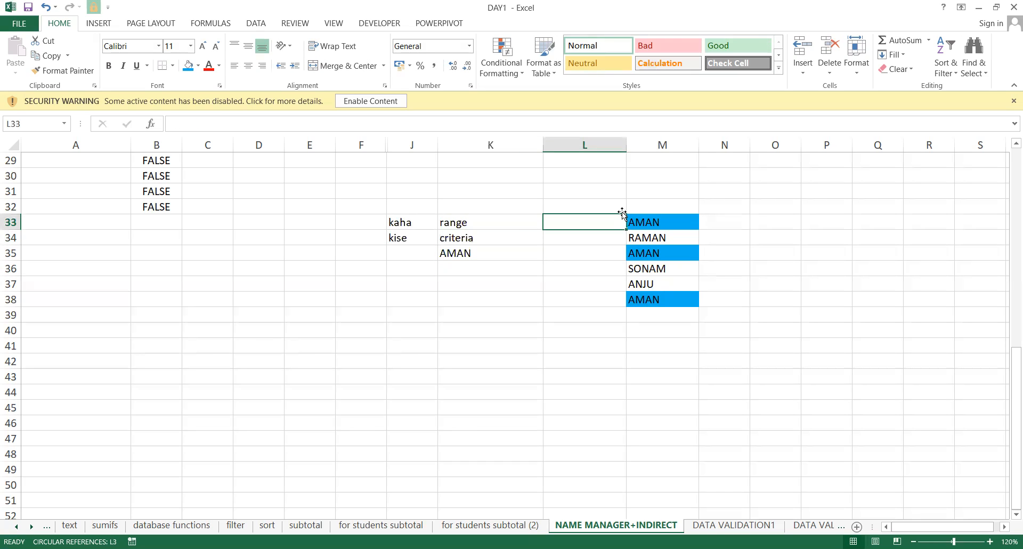
{"action": "type", "text": "="}
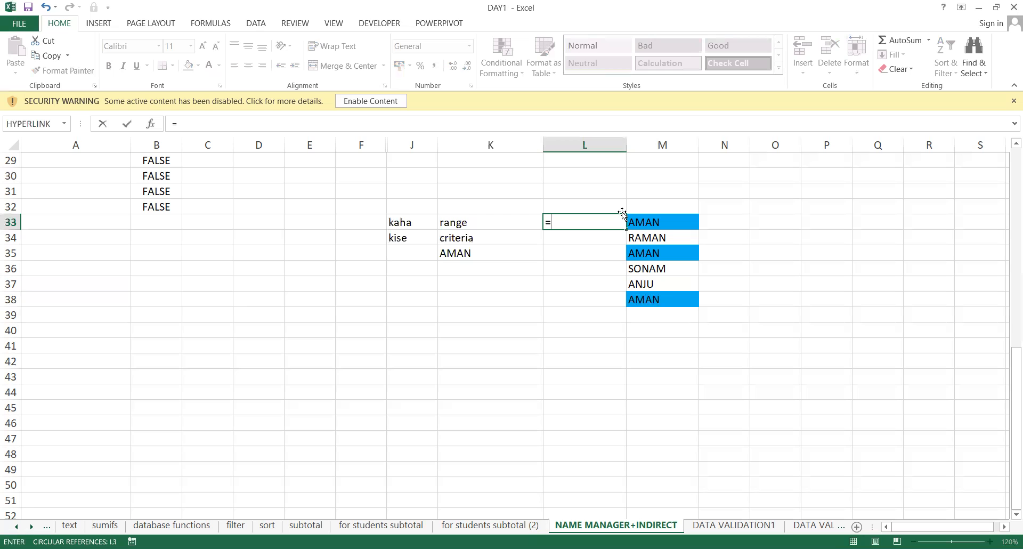
{"action": "type", "text": "COUNTIF("}
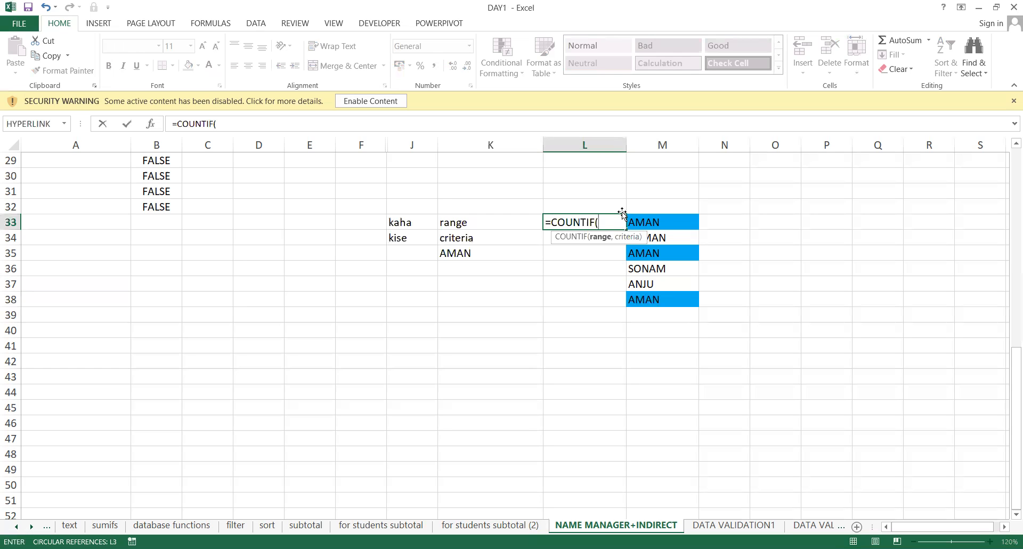
Cancel the unfinished formula and widen column L.
{"action": "left_click_drag", "start_coordinate": [668, 219], "coordinate": [664, 300]}
{"action": "key", "text": "Escape"}
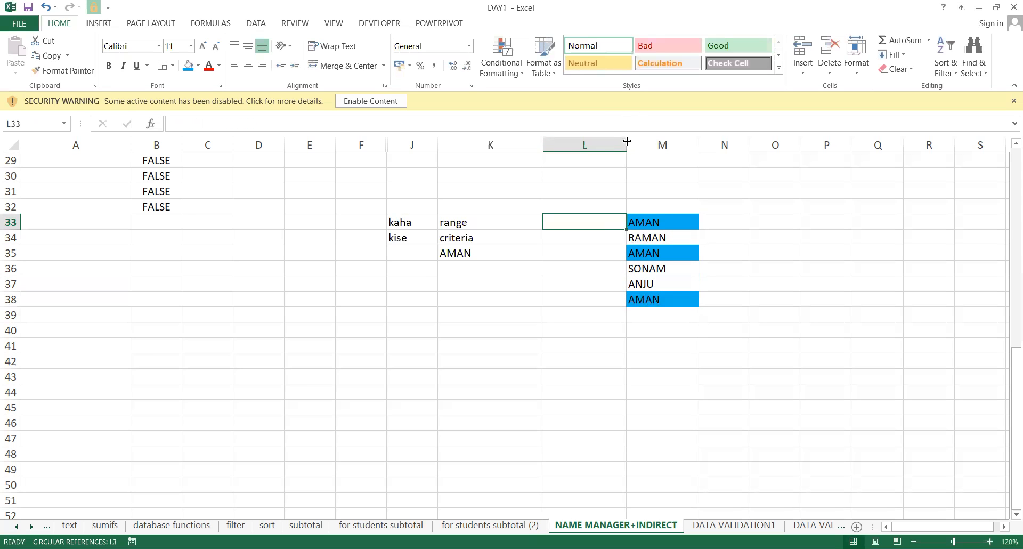
{"action": "left_click_drag", "start_coordinate": [627, 141], "coordinate": [744, 153]}
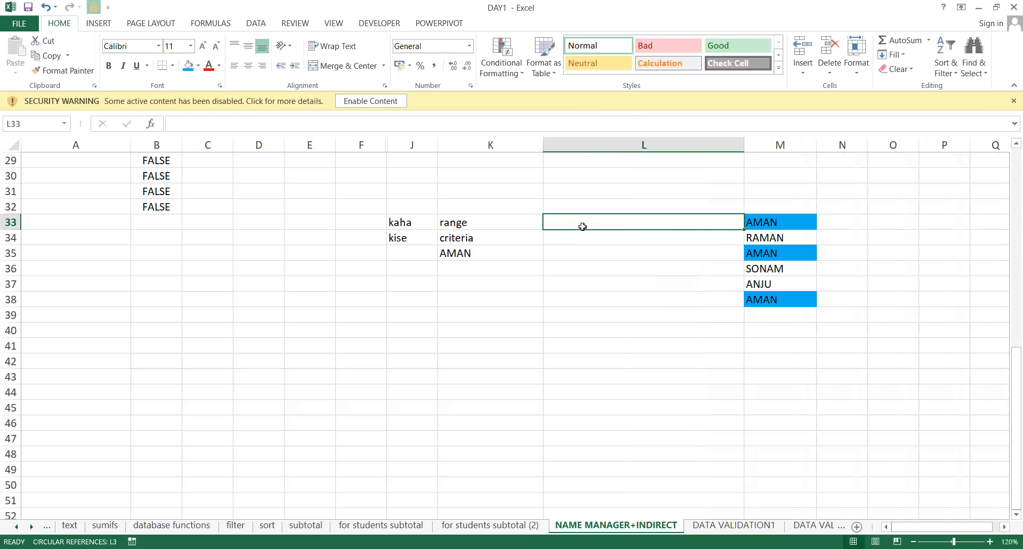
Enter =COUNTIF(M33:M38,K35) in L33 to count AMAN occurrences.
{"action": "type", "text": "="}
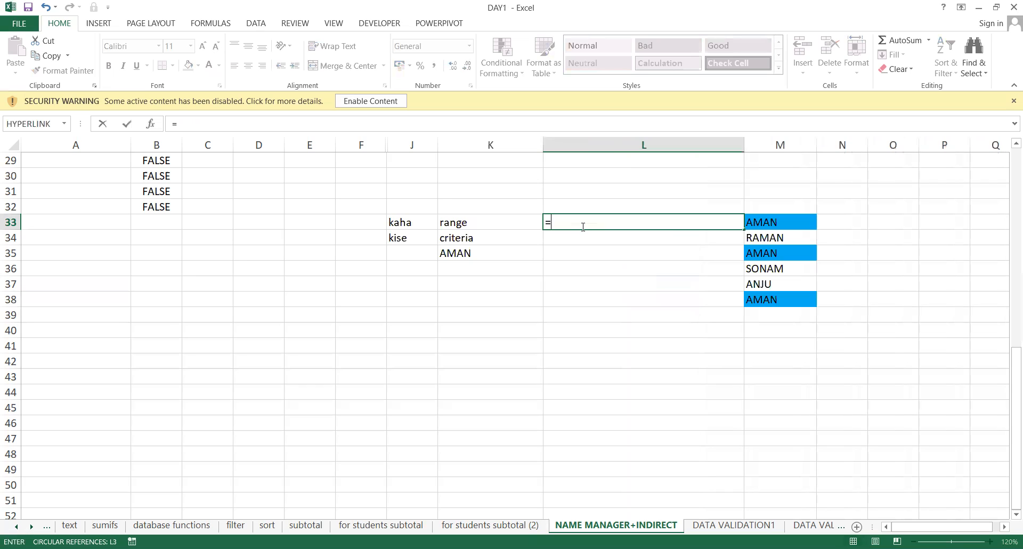
{"action": "type", "text": "COUNTIF("}
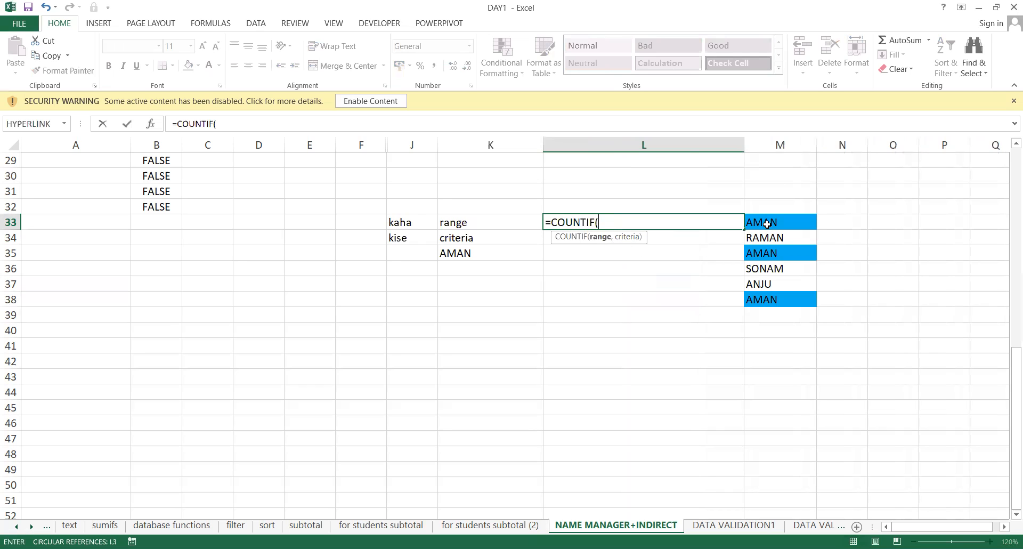
{"action": "left_click_drag", "start_coordinate": [767, 223], "coordinate": [775, 303]}
{"action": "type", "text": ","}
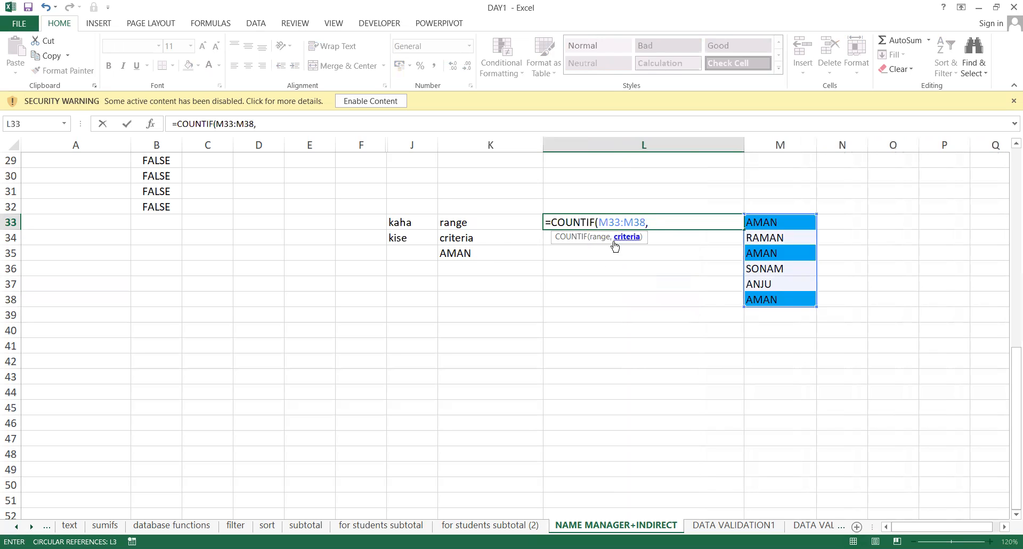
{"action": "left_click", "coordinate": [461, 256]}
{"action": "type", "text": ")"}
{"action": "key", "text": "Return"}
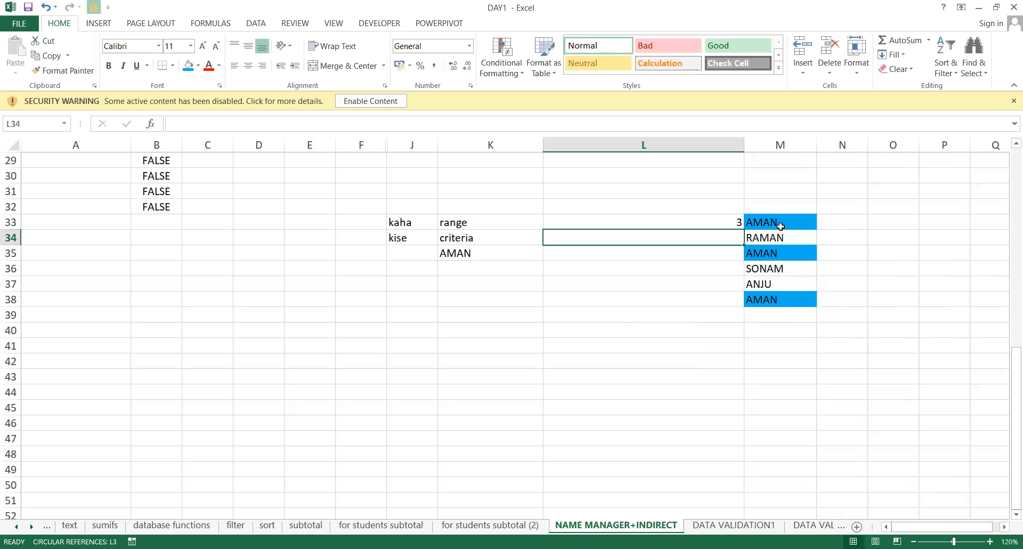
Verify the count of 3 against the AMAN entries in M35 and M38, then restart COUNTIF in L33.
{"action": "left_click", "coordinate": [780, 255]}
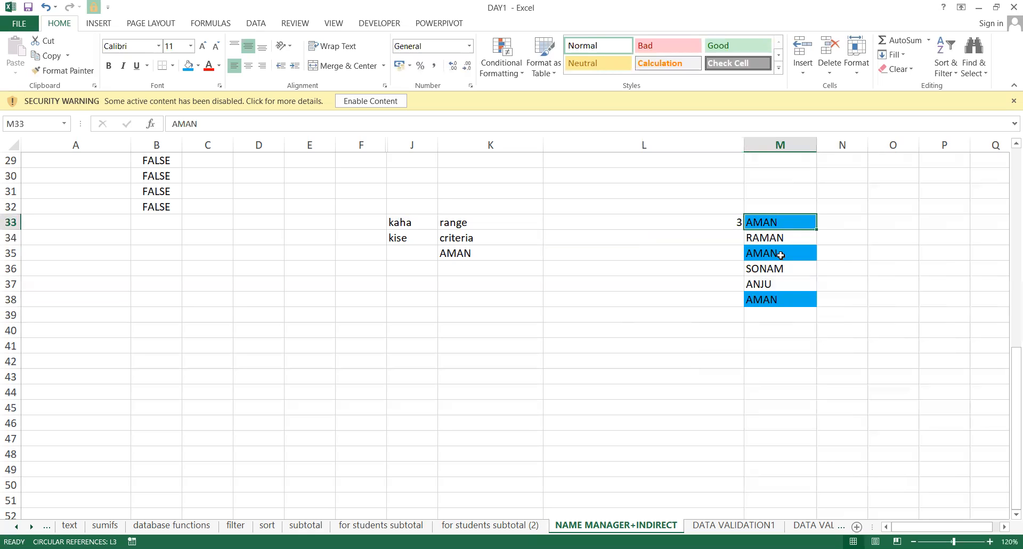
{"action": "left_click", "coordinate": [786, 305]}
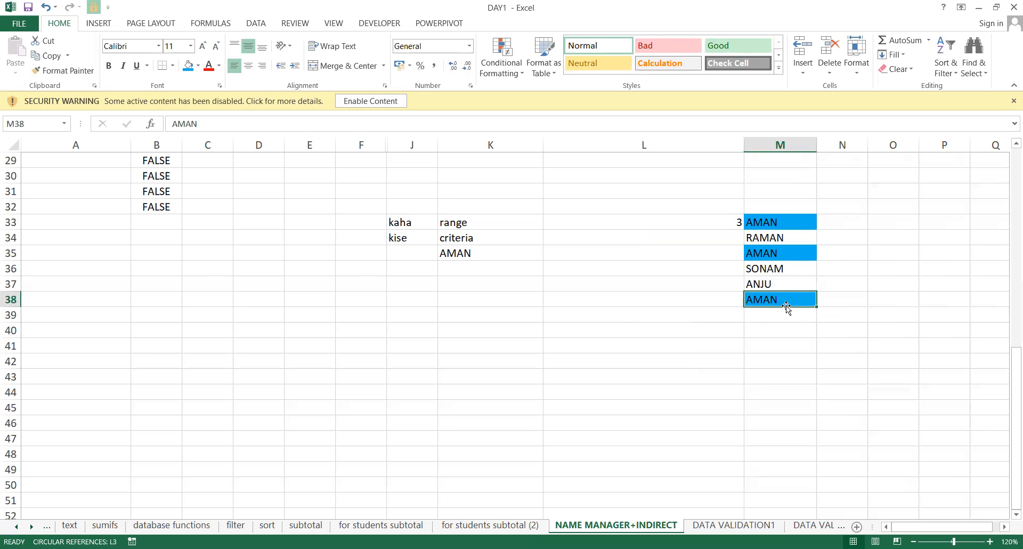
{"action": "left_click", "coordinate": [403, 18]}
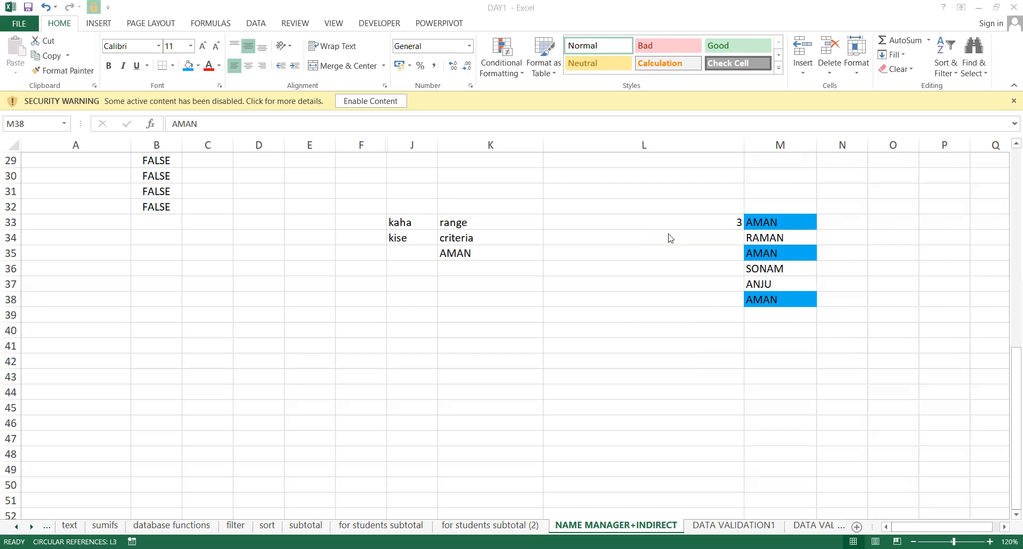
{"action": "left_click", "coordinate": [676, 213]}
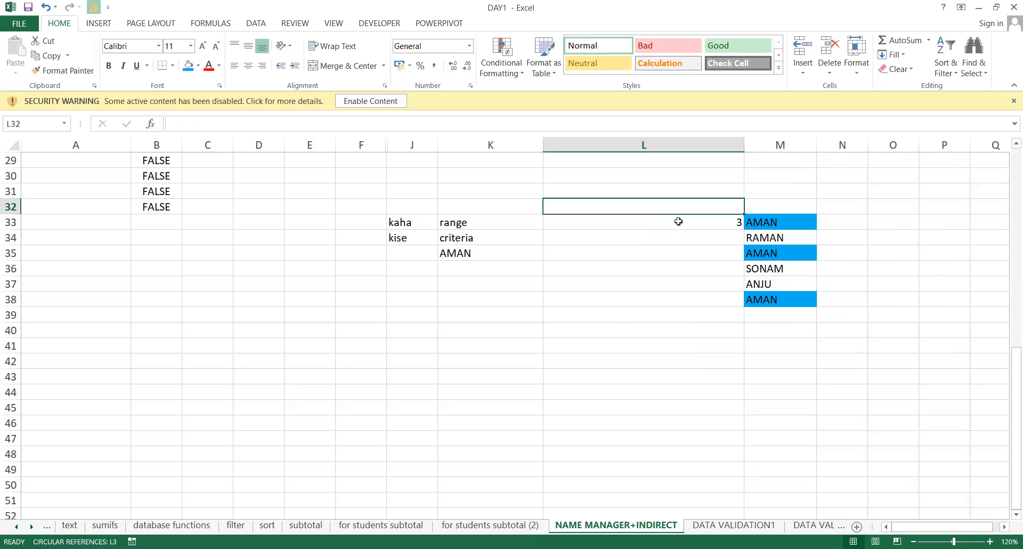
{"action": "left_click", "coordinate": [679, 221]}
{"action": "key", "text": "Right"}
{"action": "key", "text": "Left"}
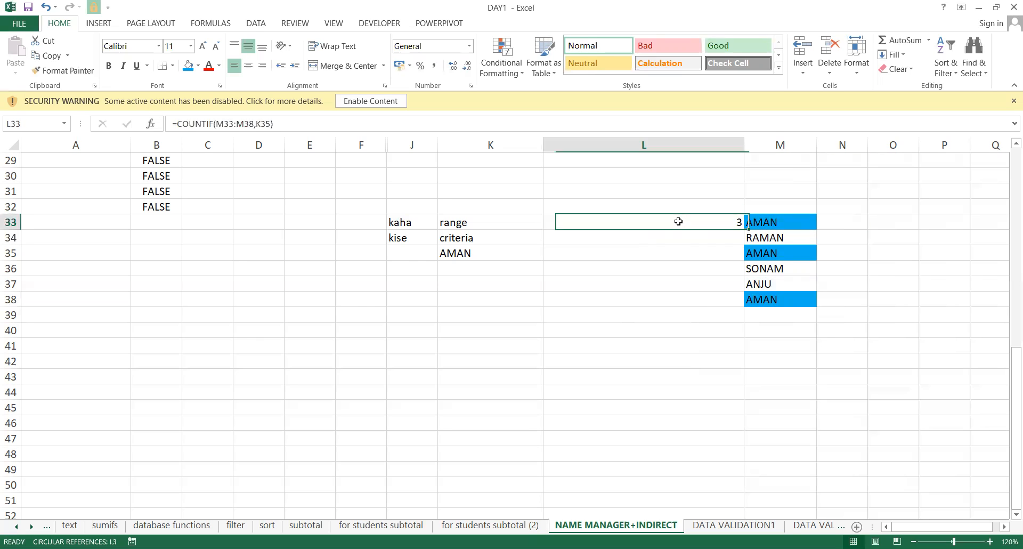
{"action": "key", "text": "Left"}
{"action": "key", "text": "Right"}
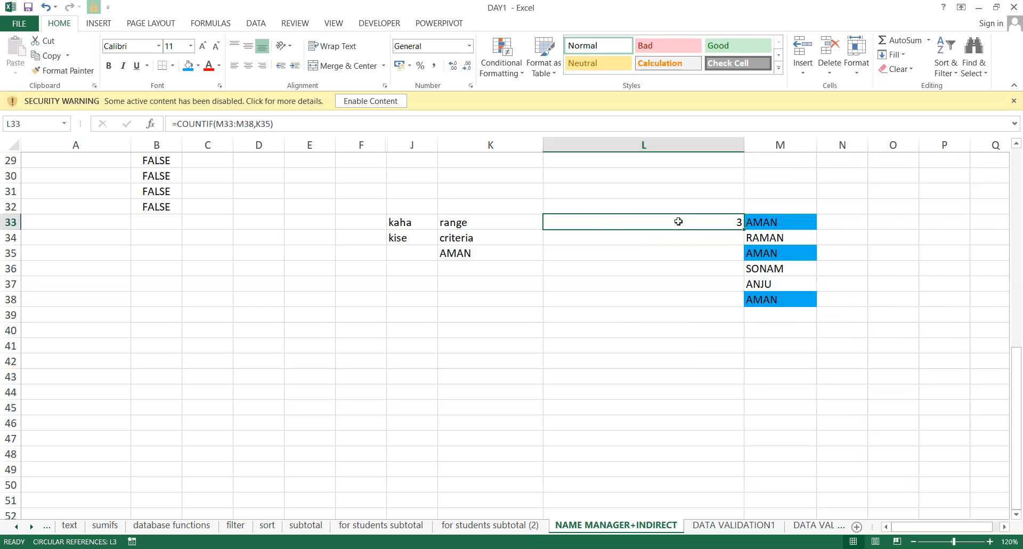
{"action": "double_click", "coordinate": [678, 222]}
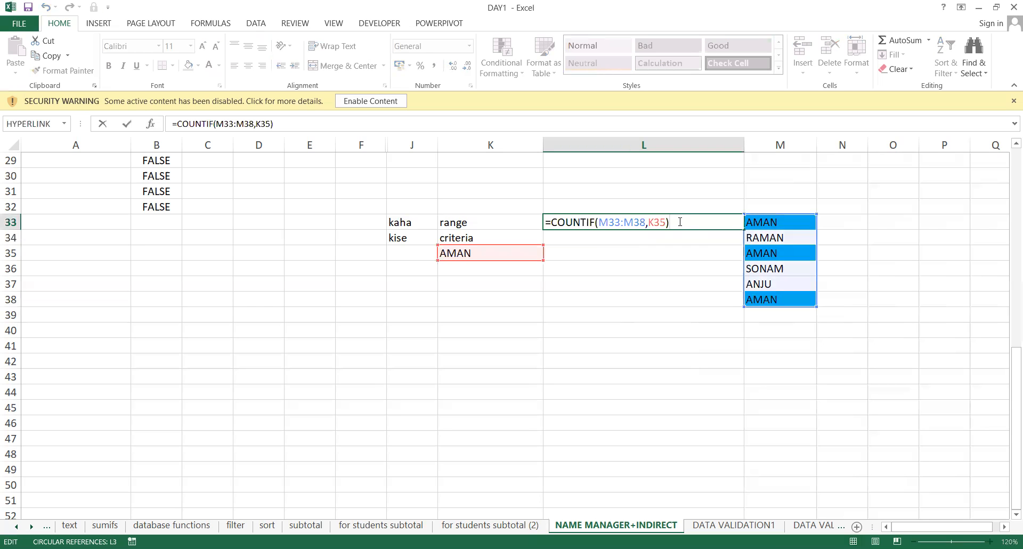
{"action": "key", "text": "Escape"}
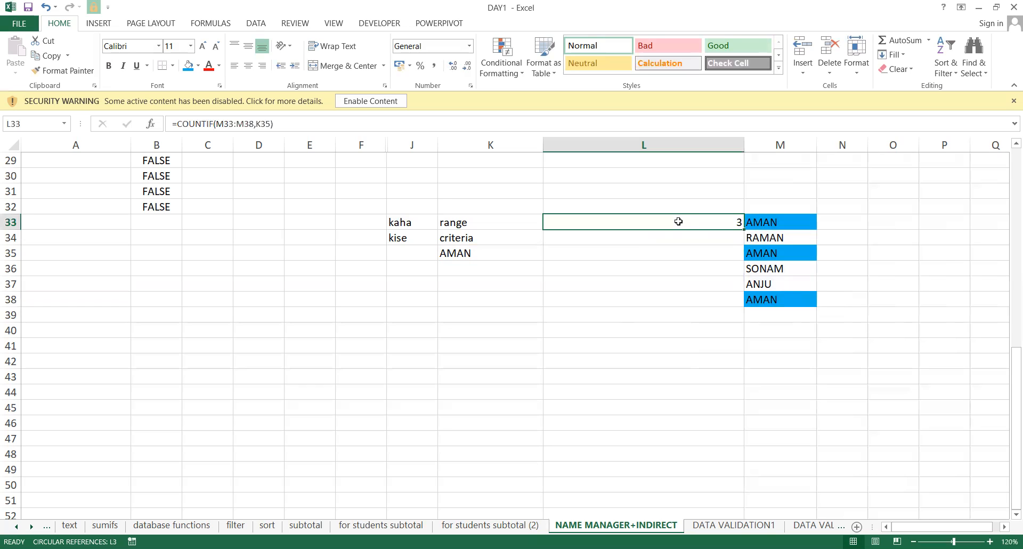
{"action": "type", "text": "="}
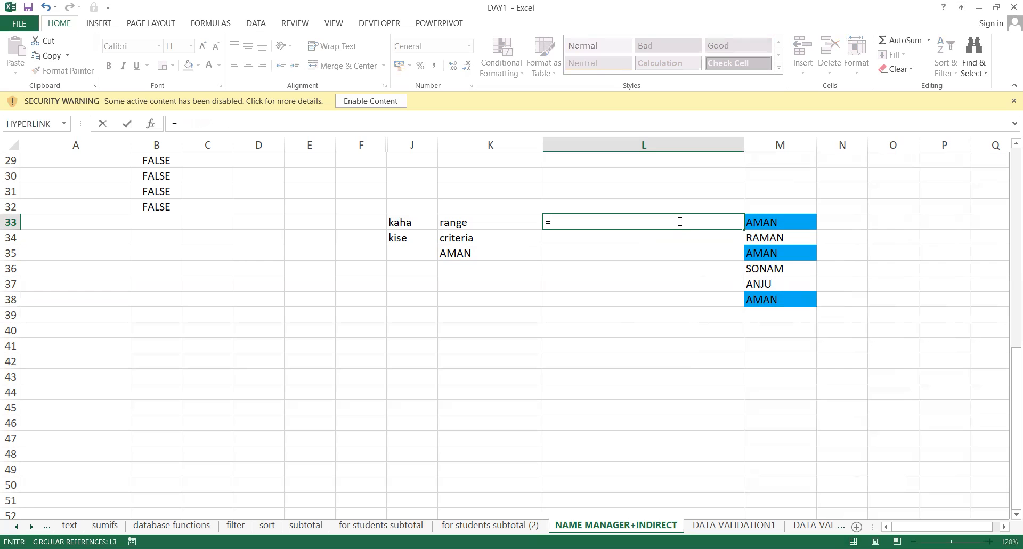
{"action": "type", "text": "COUNTIF("}
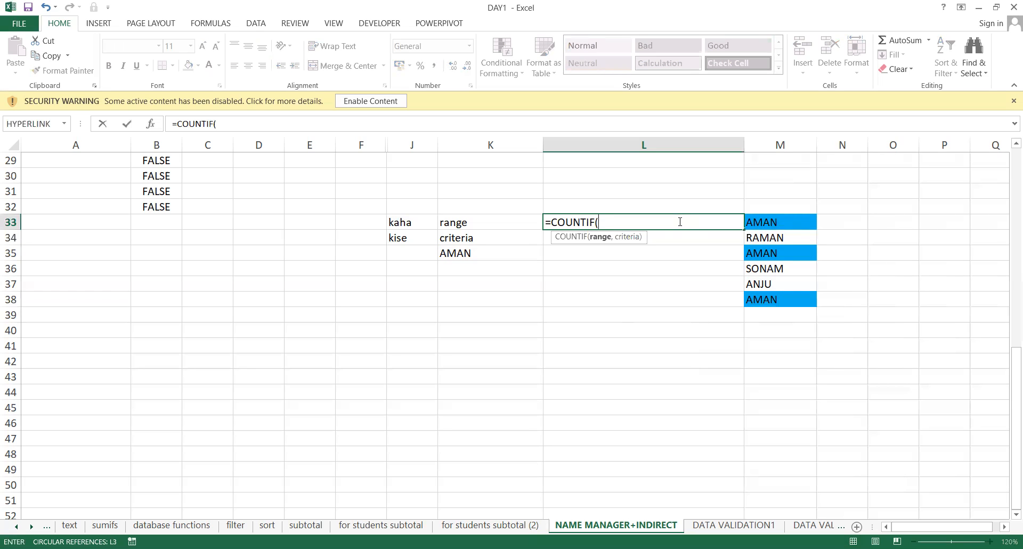
Complete L33 as =COUNTIF($M$33:M33,M33) with the range start made absolute.
{"action": "left_click", "coordinate": [782, 219]}
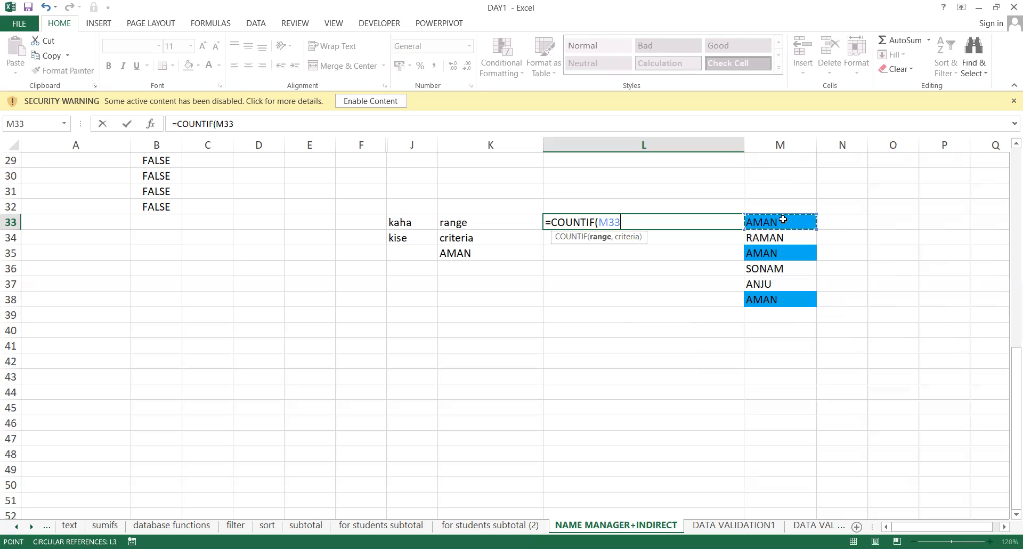
{"action": "key", "text": "F8"}
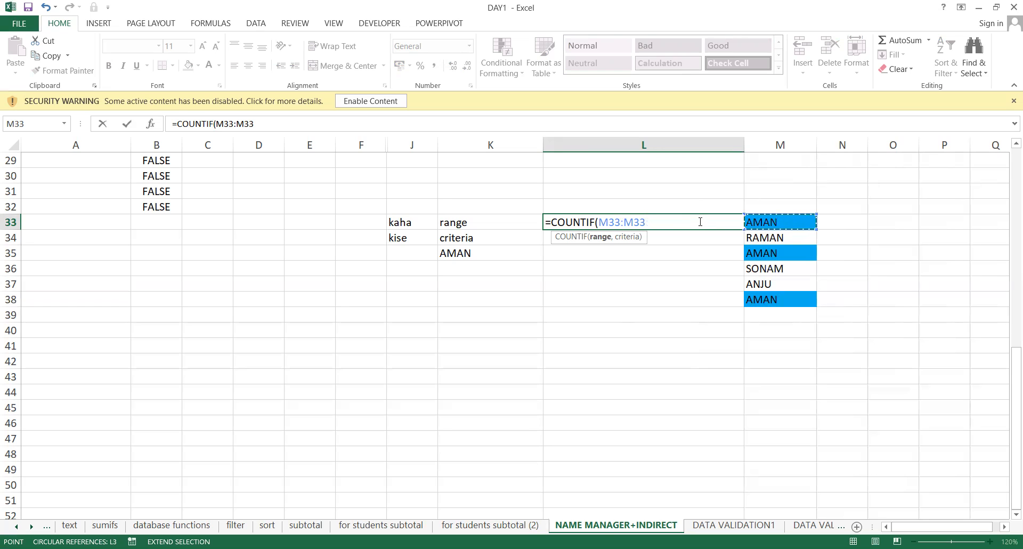
{"action": "double_click", "coordinate": [604, 222]}
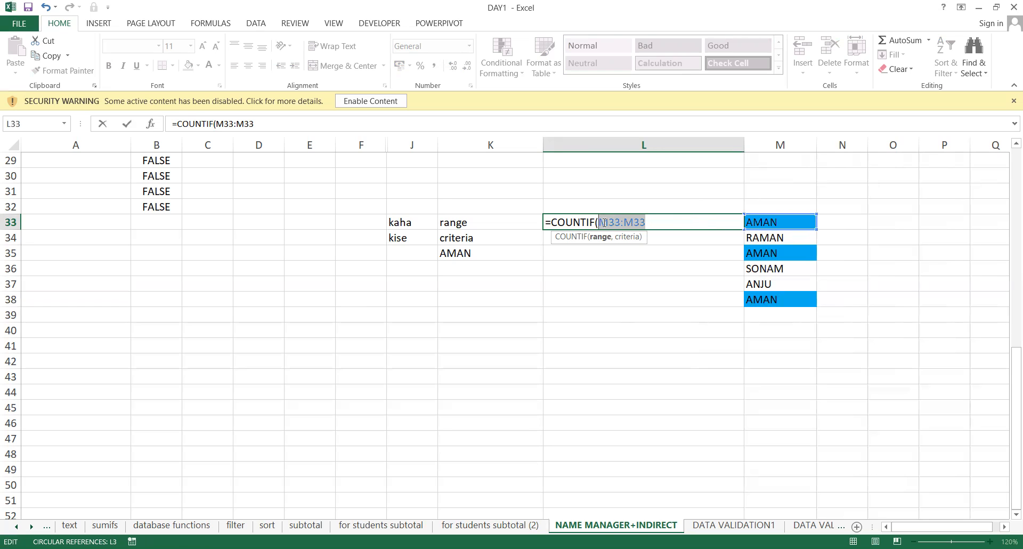
{"action": "left_click", "coordinate": [603, 222]}
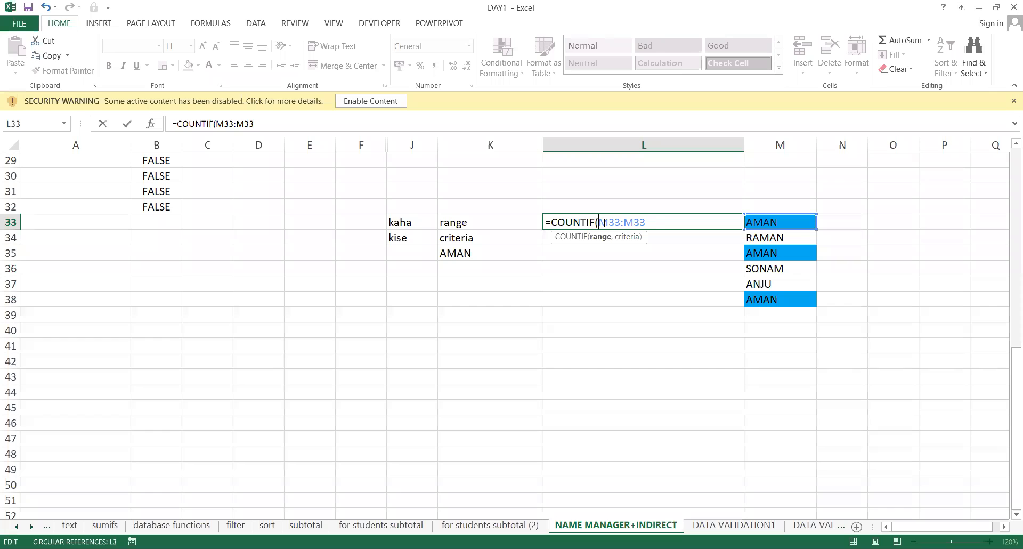
{"action": "key", "text": "F4"}
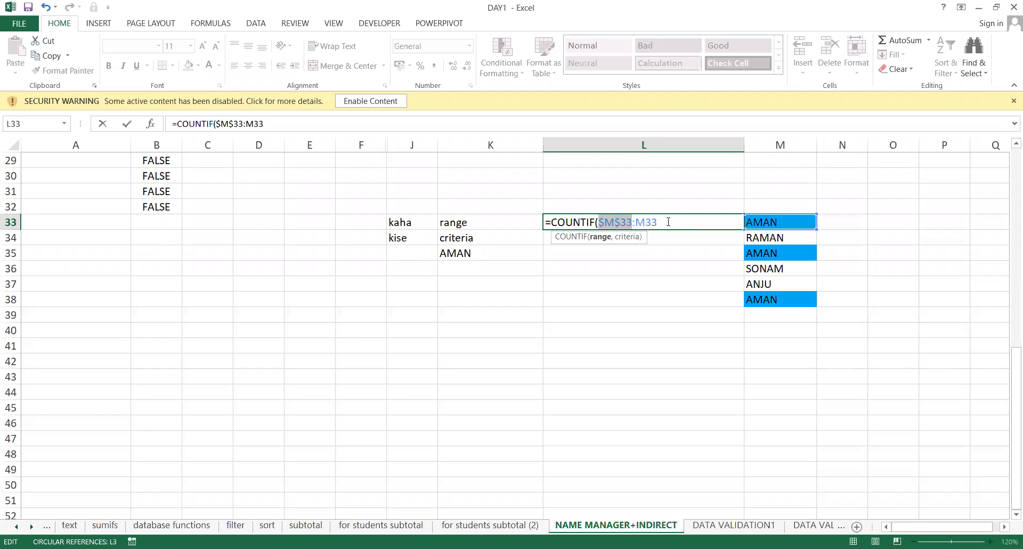
{"action": "left_click", "coordinate": [668, 221]}
{"action": "type", "text": ","}
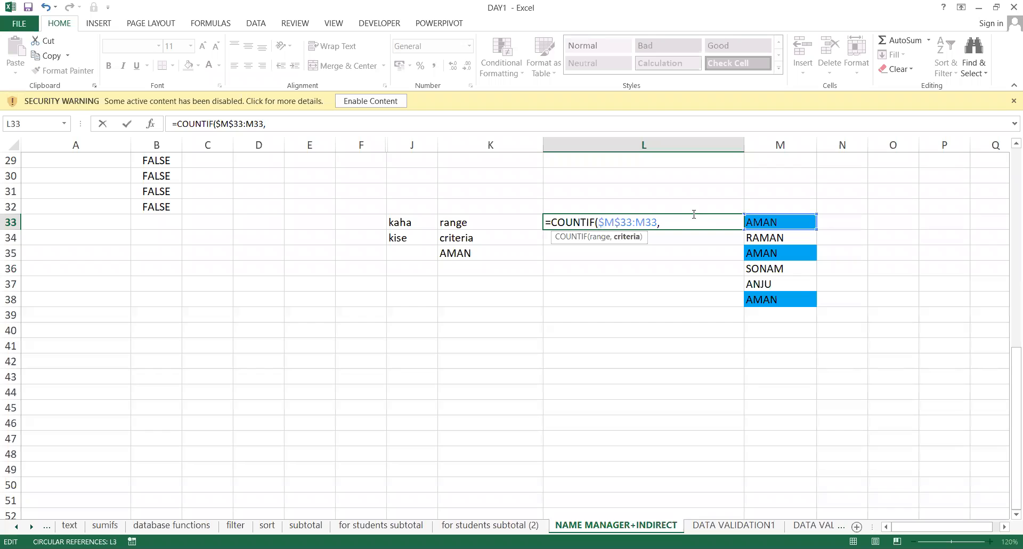
{"action": "left_click", "coordinate": [778, 221]}
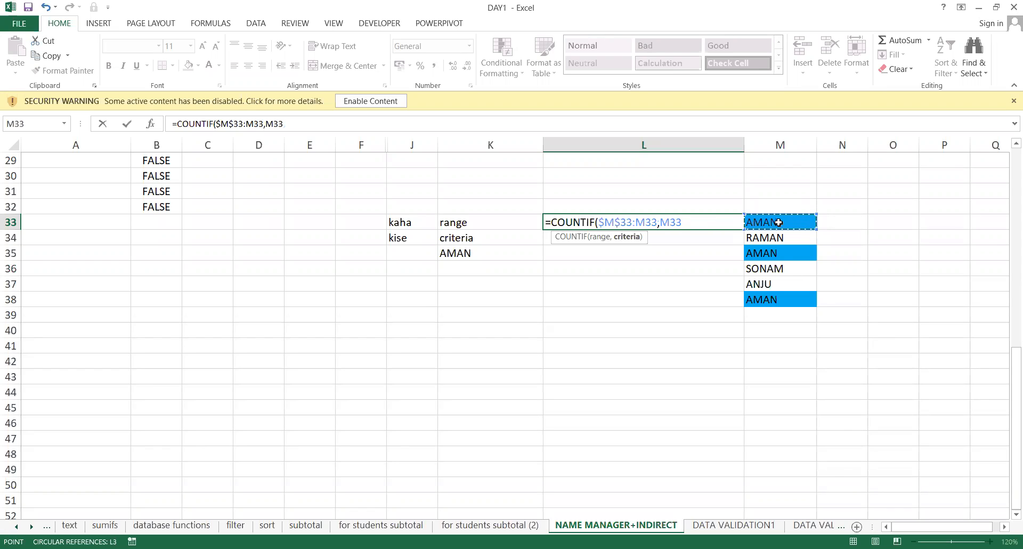
{"action": "type", "text": ")"}
{"action": "key", "text": "ctrl+Return"}
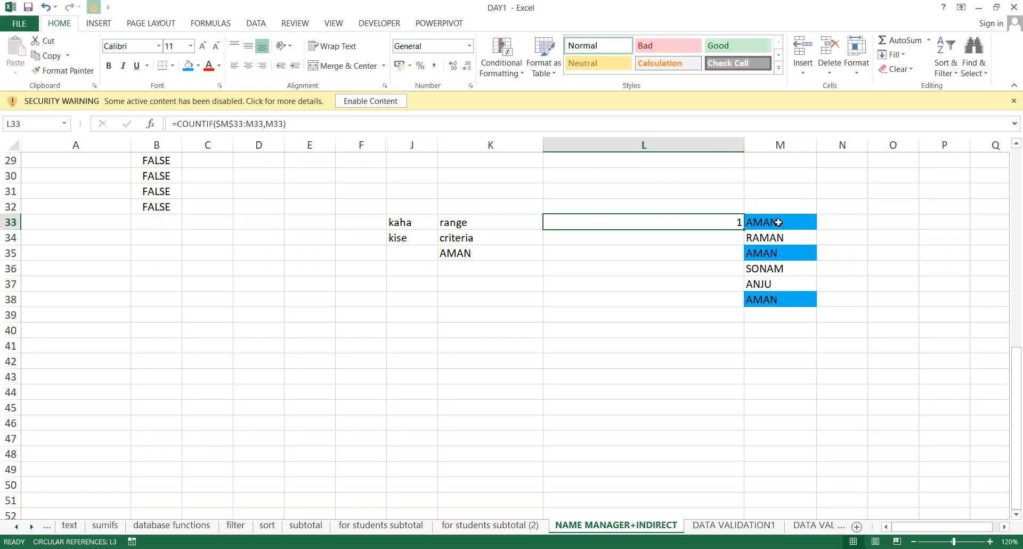
Fill the running count down L33:L38 (1, 1, 2, 1, 1, 3), then clear it.
{"action": "key", "text": "shift+Down"}
{"action": "key", "text": "shift+Down"}
{"action": "key", "text": "shift+Down"}
{"action": "key", "text": "shift+Down"}
{"action": "key", "text": "shift+Up"}
{"action": "key", "text": "shift+Up"}
{"action": "key", "text": "ctrl+d"}
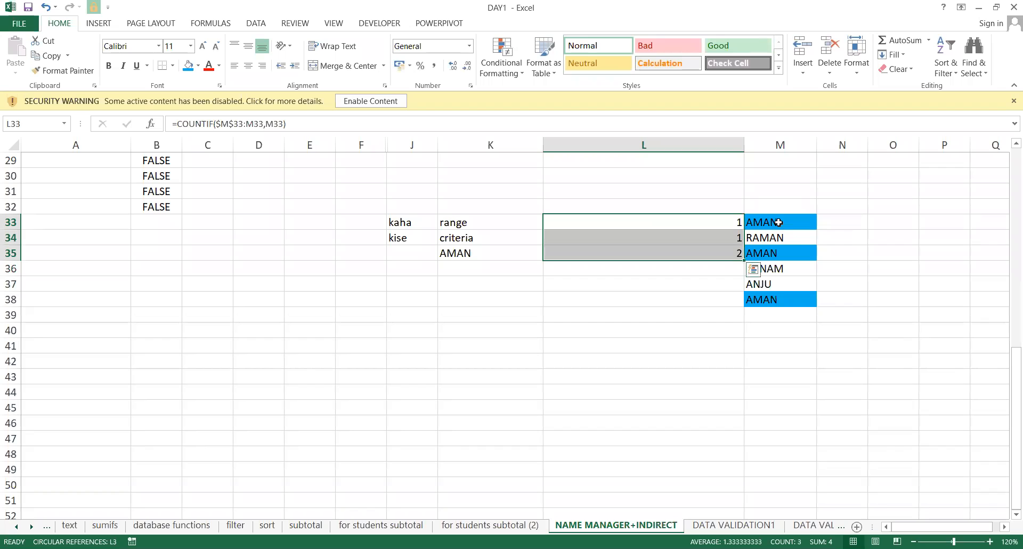
{"action": "key", "text": "shift+Down"}
{"action": "key", "text": "shift+Down"}
{"action": "key", "text": "shift+Down"}
{"action": "key", "text": "ctrl+d"}
{"action": "key", "text": "Down"}
{"action": "key", "text": "Down"}
{"action": "key", "text": "Down"}
{"action": "key", "text": "Down"}
{"action": "key", "text": "Down"}
{"action": "key", "text": "Up"}
{"action": "key", "text": "Up"}
{"action": "key", "text": "Up"}
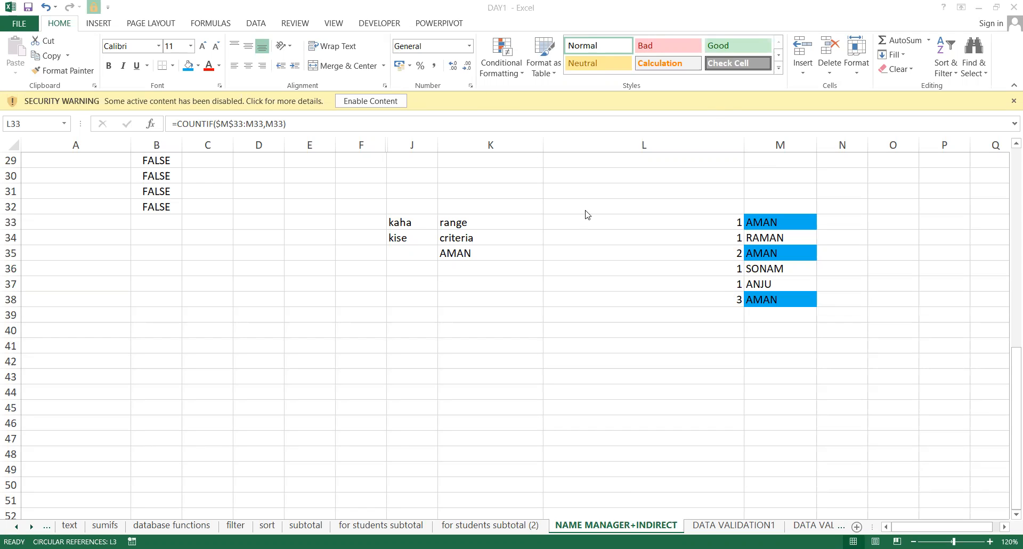
{"action": "key", "text": "ctrl+shift+Down"}
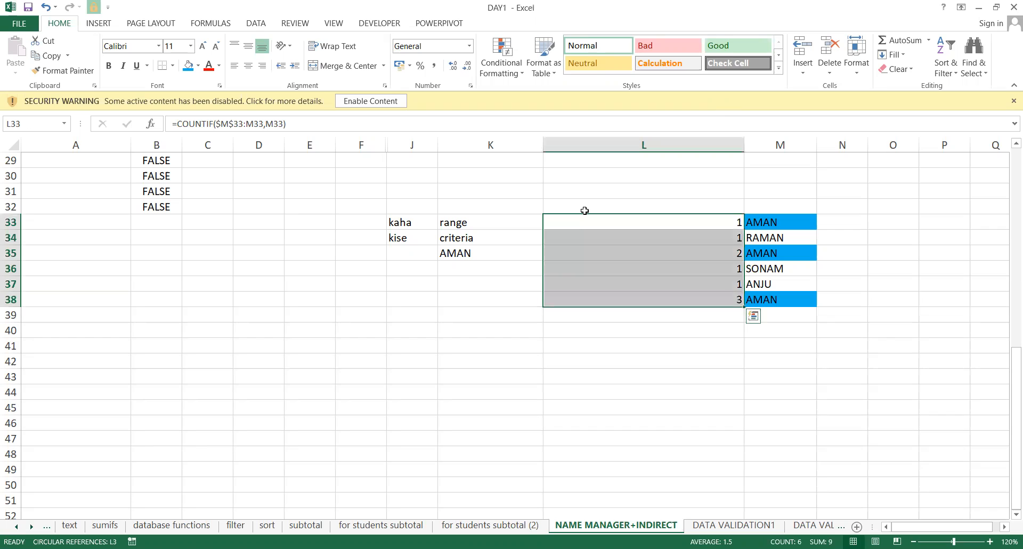
{"action": "key", "text": "Delete"}
Enter =COUNTIF($M$33:M38,M33) in L33, giving 3, and reopen it for editing.
{"action": "left_click", "coordinate": [584, 210]}
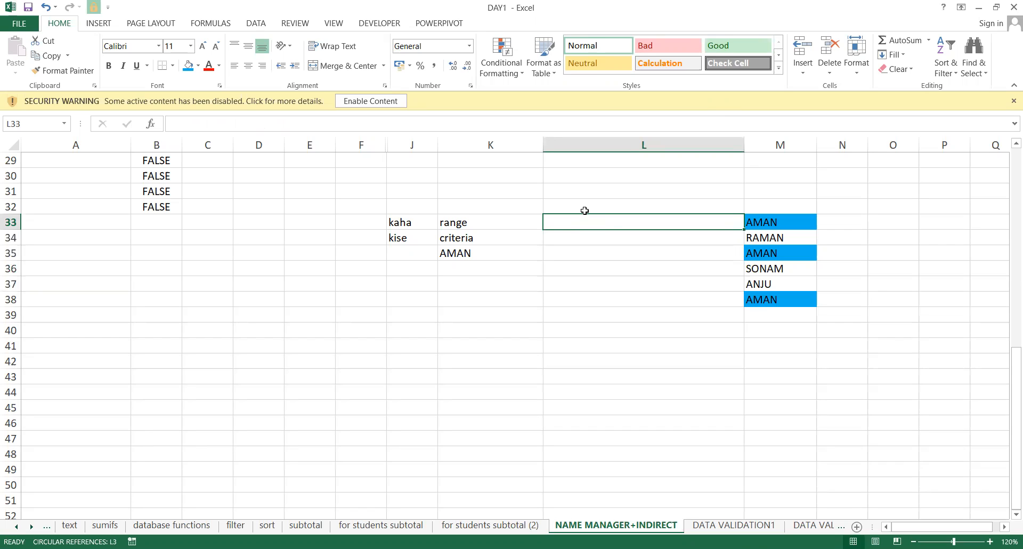
{"action": "type", "text": "="}
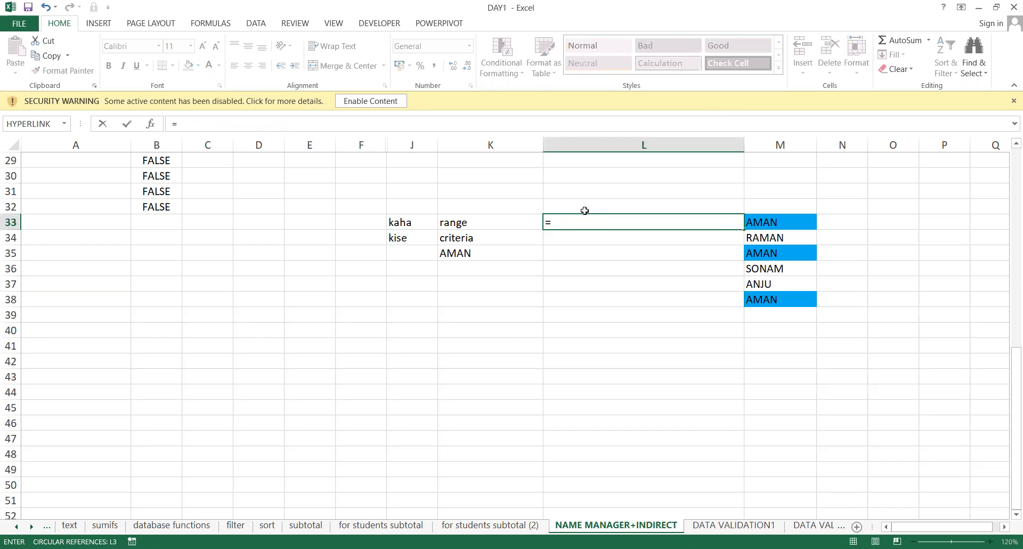
{"action": "type", "text": "COUNTIF("}
{"action": "key", "text": "Right"}
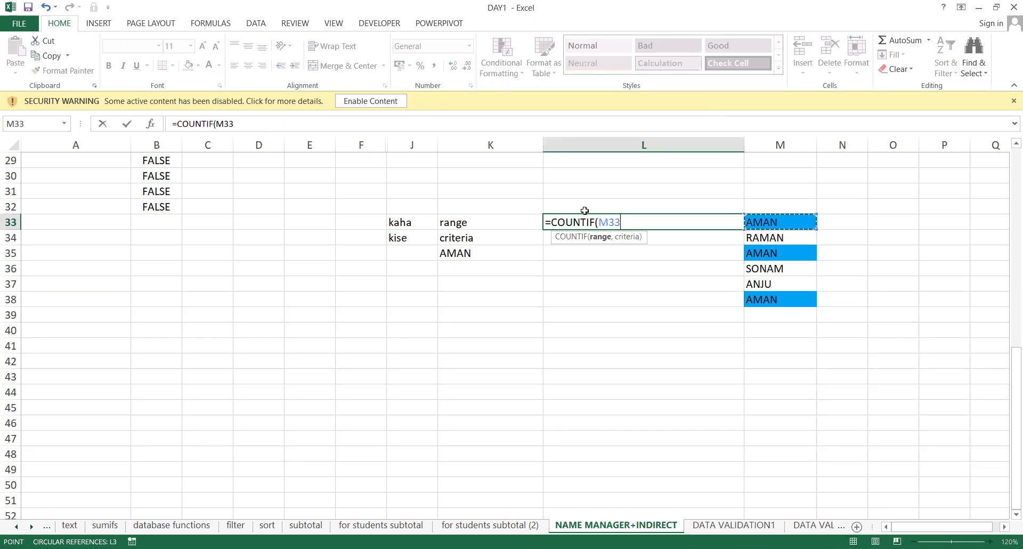
{"action": "key", "text": "ctrl+shift+Down"}
{"action": "type", "text": ","}
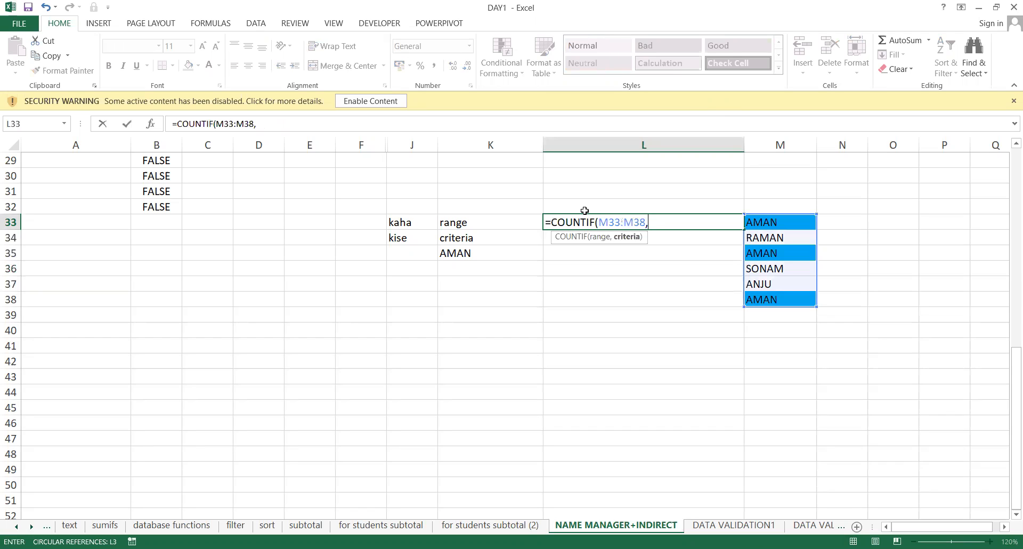
{"action": "left_click", "coordinate": [789, 216]}
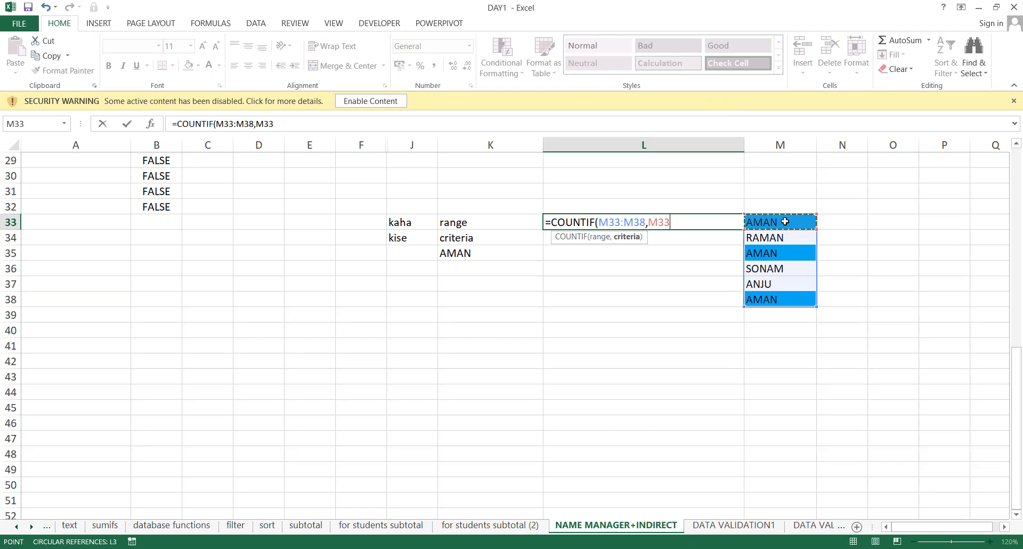
{"action": "left_click", "coordinate": [607, 219]}
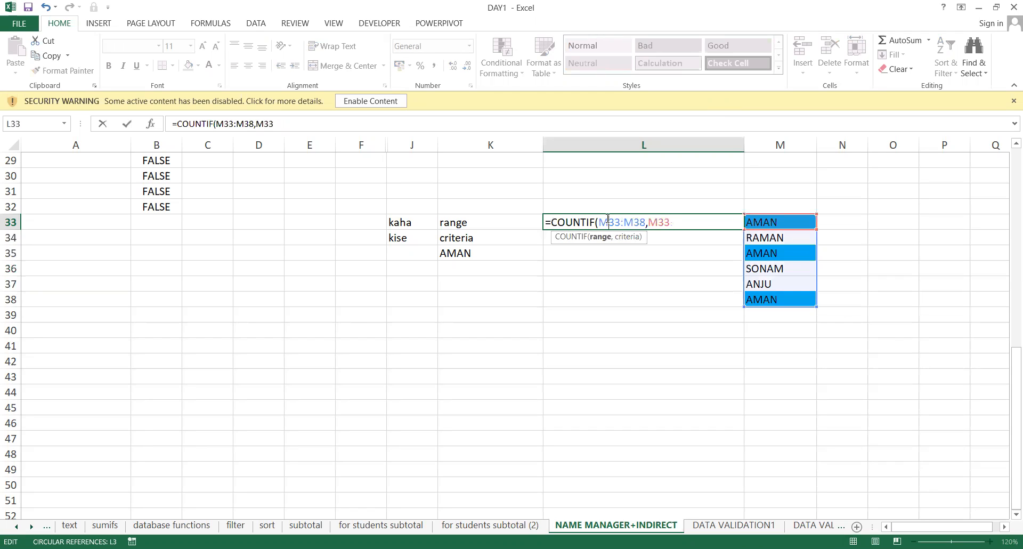
{"action": "key", "text": "F4"}
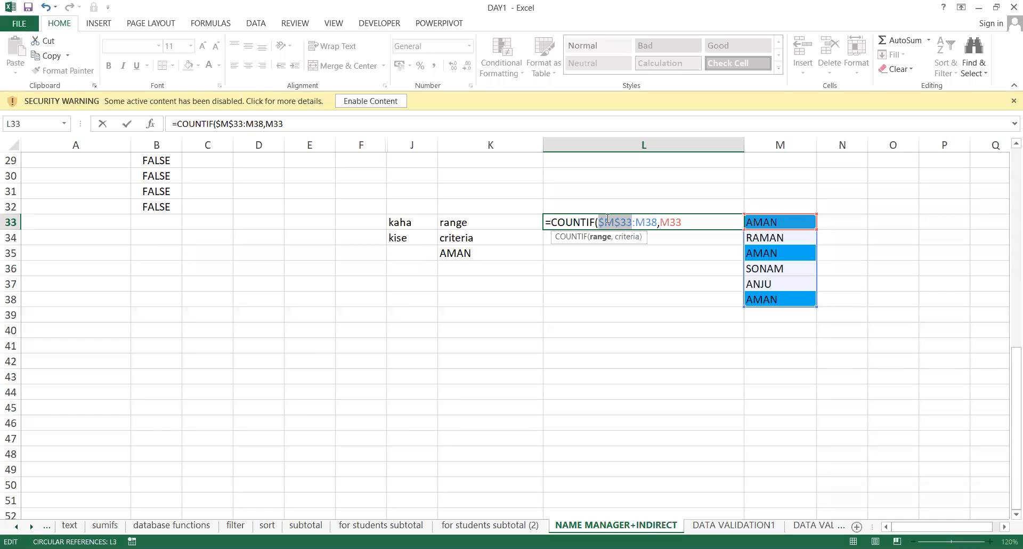
{"action": "key", "text": "ctrl+Return"}
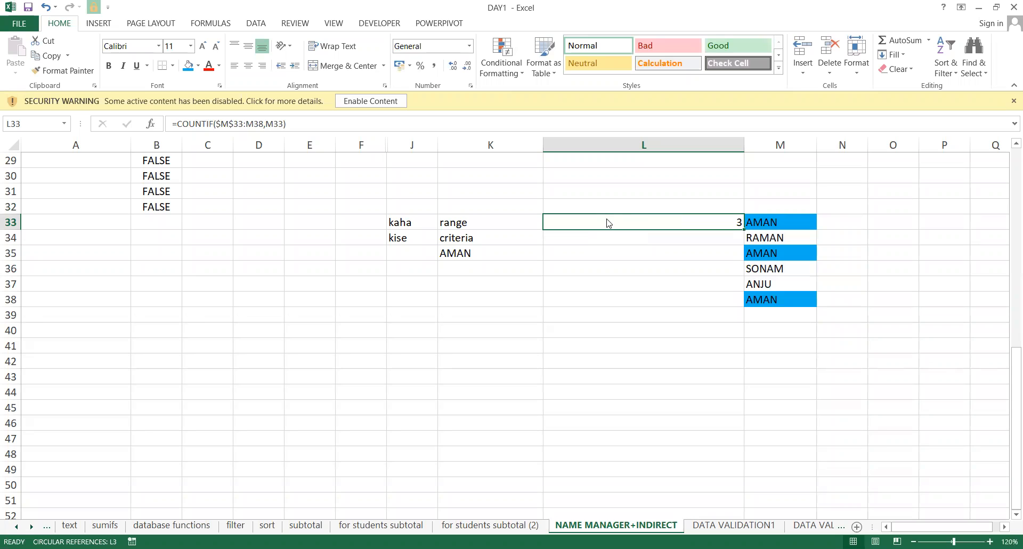
{"action": "key", "text": "F2"}
Change L33 to =COUNTIF($M$33:M33,M33) and fill it down to L38.
{"action": "key", "text": "Left"}
{"action": "key", "text": "Left"}
{"action": "key", "text": "Left"}
{"action": "key", "text": "Left"}
{"action": "key", "text": "Left"}
{"action": "key", "text": "BackSpace"}
{"action": "type", "text": "3"}
{"action": "key", "text": "Return"}
{"action": "key", "text": "Right"}
{"action": "key", "text": "Up"}
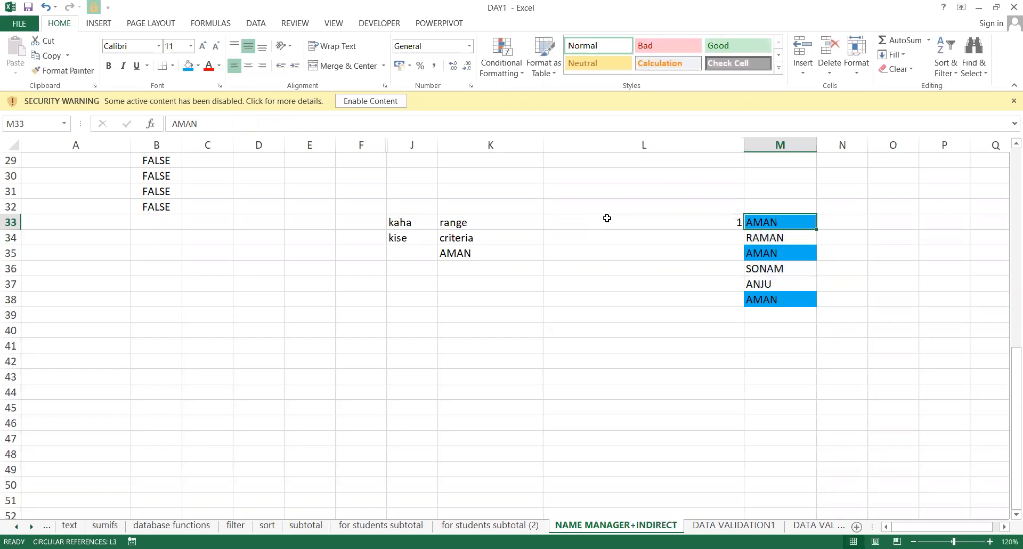
{"action": "key", "text": "Left"}
{"action": "key", "text": "shift+Down"}
{"action": "key", "text": "shift+Down"}
{"action": "key", "text": "shift+Down"}
{"action": "key", "text": "shift+Down"}
{"action": "key", "text": "shift+Down"}
{"action": "key", "text": "ctrl+d"}
{"action": "key", "text": "Right"}
{"action": "key", "text": "Down"}
{"action": "key", "text": "Down"}
{"action": "key", "text": "Down"}
{"action": "key", "text": "Down"}
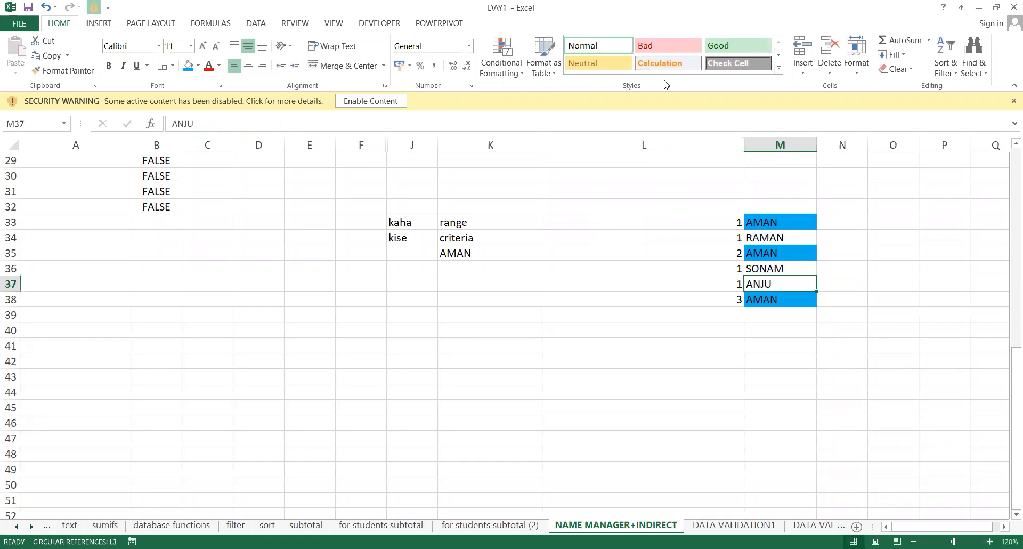
Append =1 to the L33 formula and fill the TRUE/FALSE test down to L38.
{"action": "key", "text": "alt+Tab"}
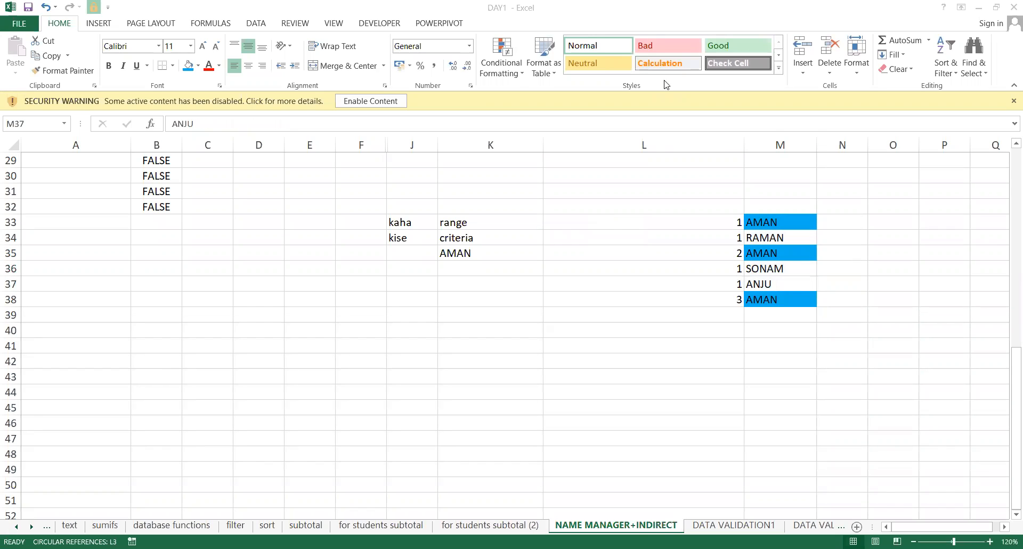
{"action": "left_click", "coordinate": [715, 220]}
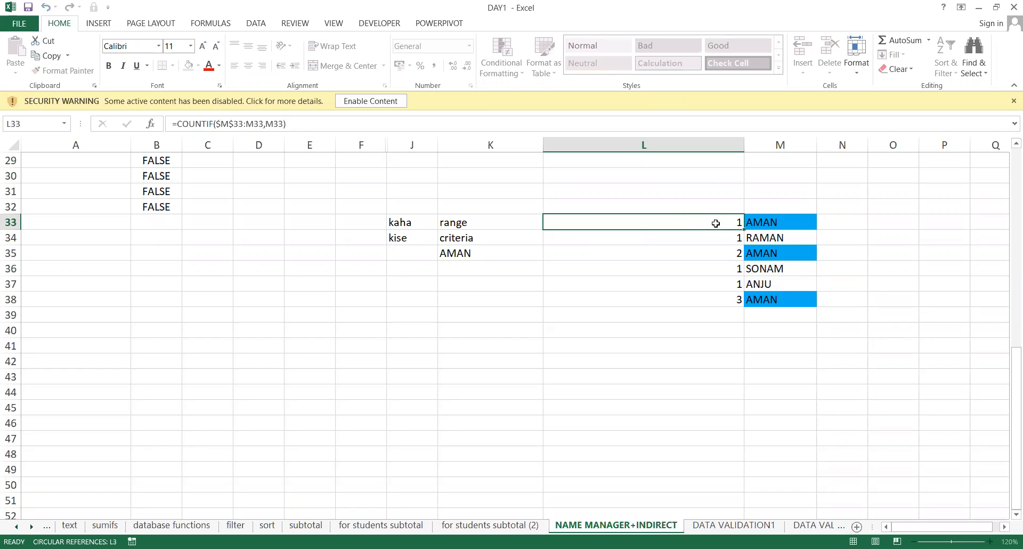
{"action": "double_click", "coordinate": [717, 224]}
{"action": "type", "text": "=1"}
{"action": "key", "text": "Return"}
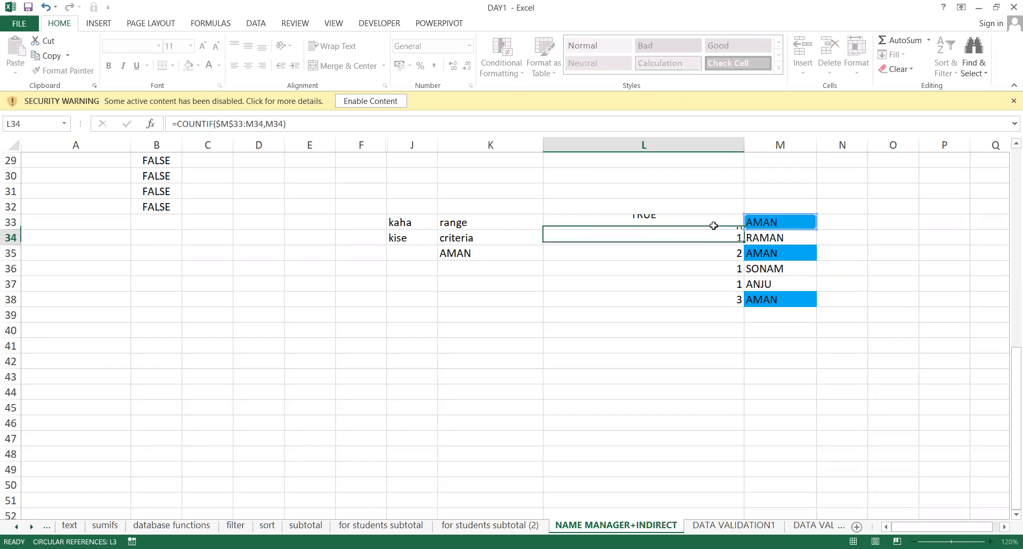
{"action": "left_click", "coordinate": [714, 226]}
{"action": "key", "text": "shift+Down"}
{"action": "key", "text": "shift+Down"}
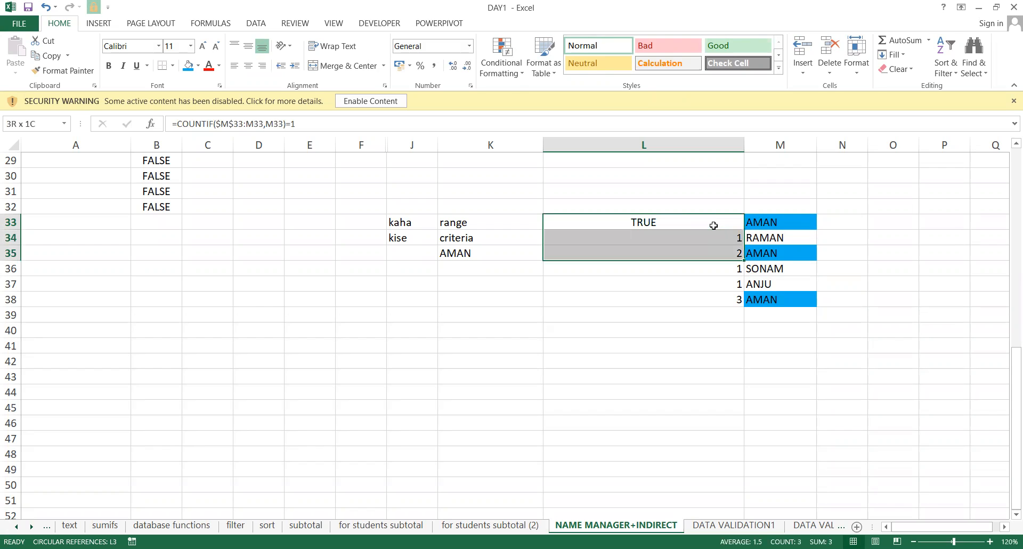
{"action": "key", "text": "shift+Down"}
{"action": "key", "text": "shift+Down"}
{"action": "key", "text": "shift+Down"}
{"action": "key", "text": "ctrl+d"}
{"action": "key", "text": "Down"}
{"action": "key", "text": "Down"}
{"action": "key", "text": "Up"}
{"action": "key", "text": "Up"}
Check the names in M33:M35 against the formulas in L33, L35 and L38.
{"action": "left_click", "coordinate": [765, 222]}
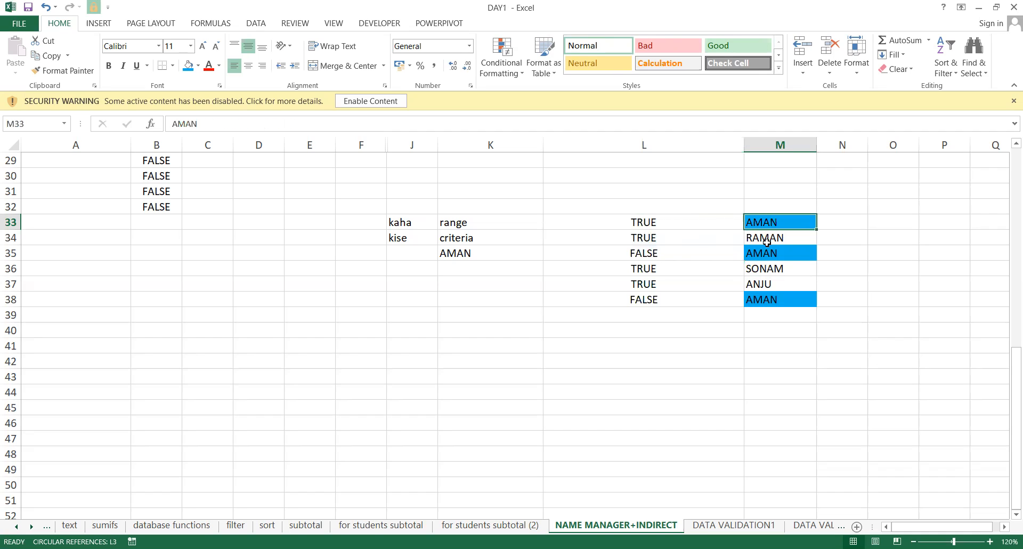
{"action": "left_click", "coordinate": [767, 242]}
{"action": "left_click", "coordinate": [738, 256]}
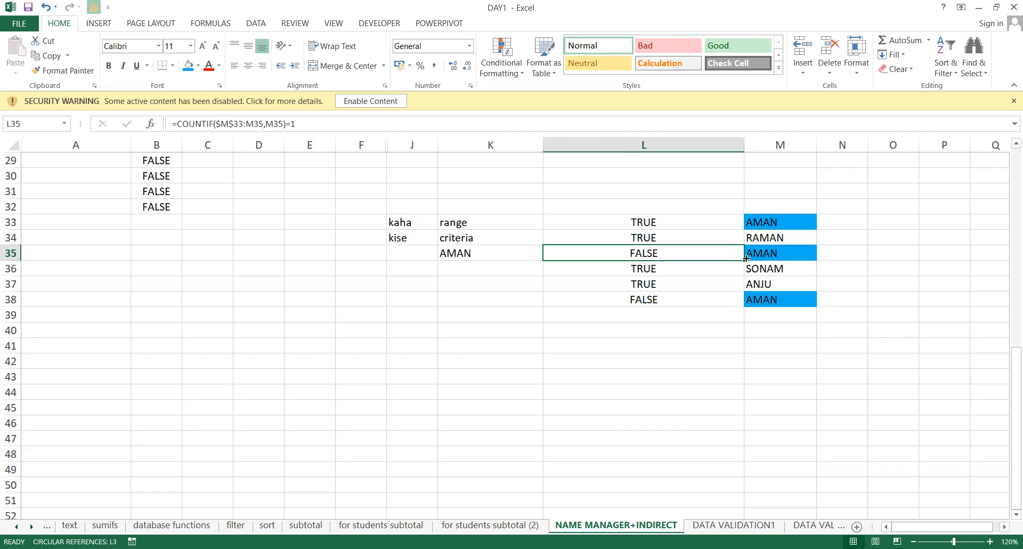
{"action": "left_click", "coordinate": [747, 257]}
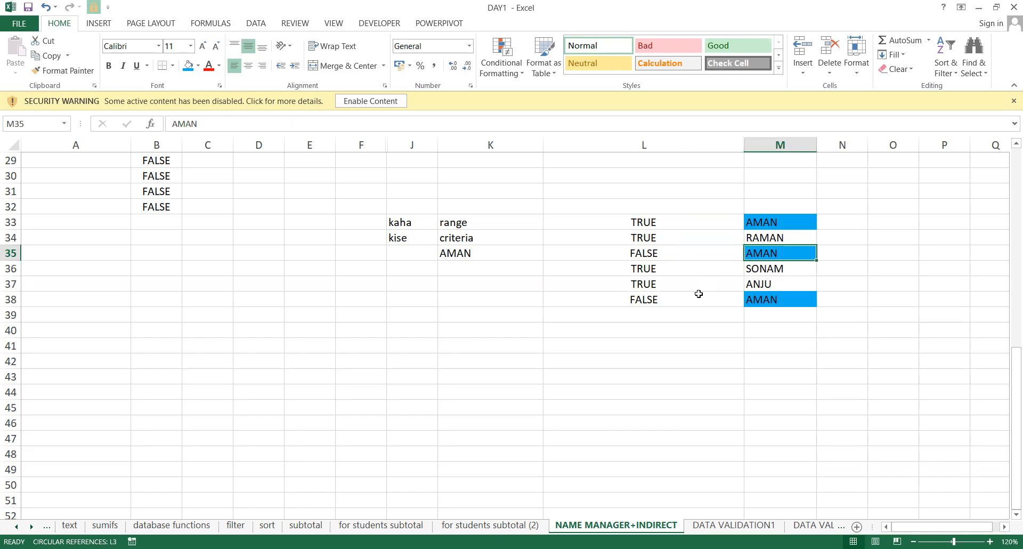
{"action": "double_click", "coordinate": [699, 294]}
{"action": "key", "text": "Escape"}
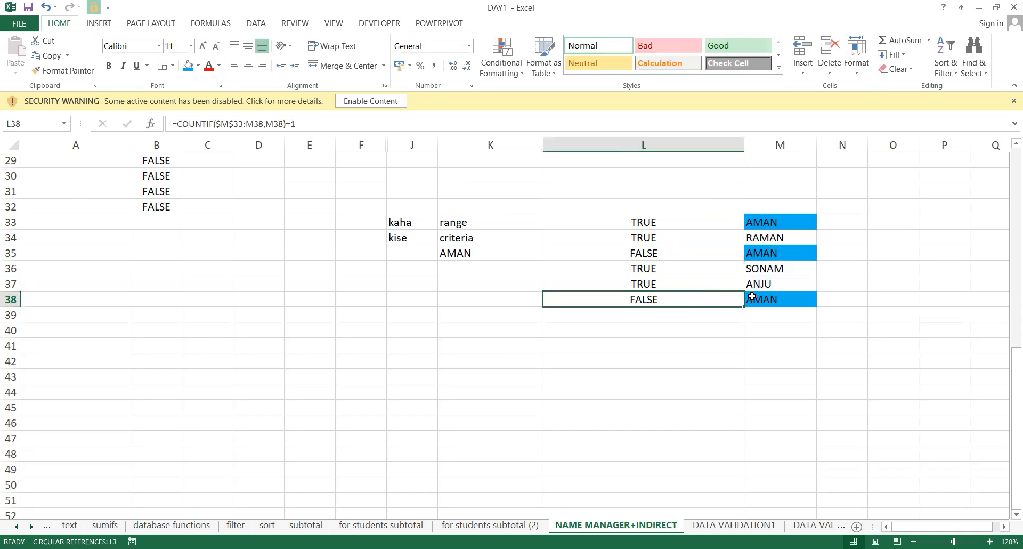
{"action": "left_click", "coordinate": [686, 253]}
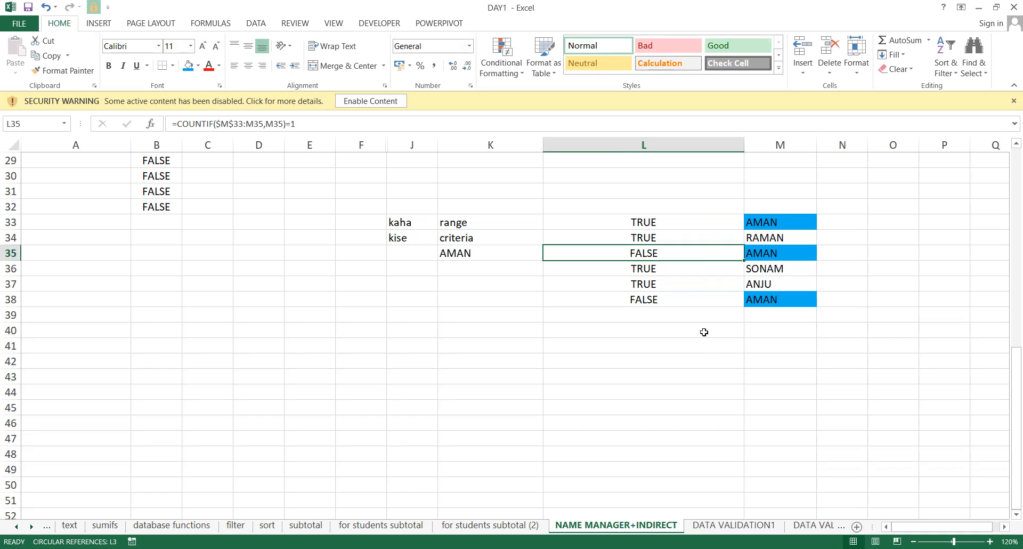
{"action": "left_click", "coordinate": [689, 299]}
{"action": "left_click", "coordinate": [676, 225]}
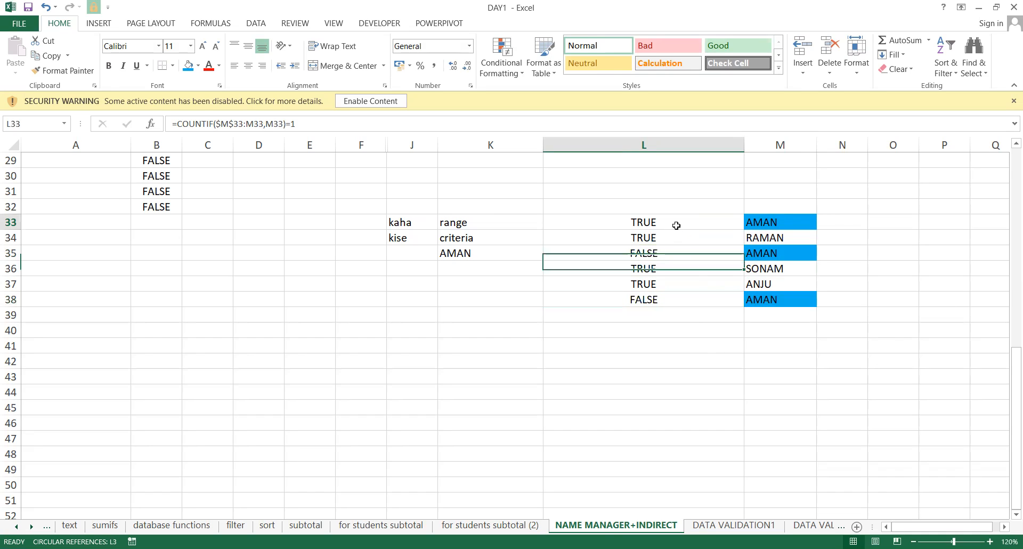
{"action": "double_click", "coordinate": [676, 225]}
{"action": "left_click", "coordinate": [703, 222]}
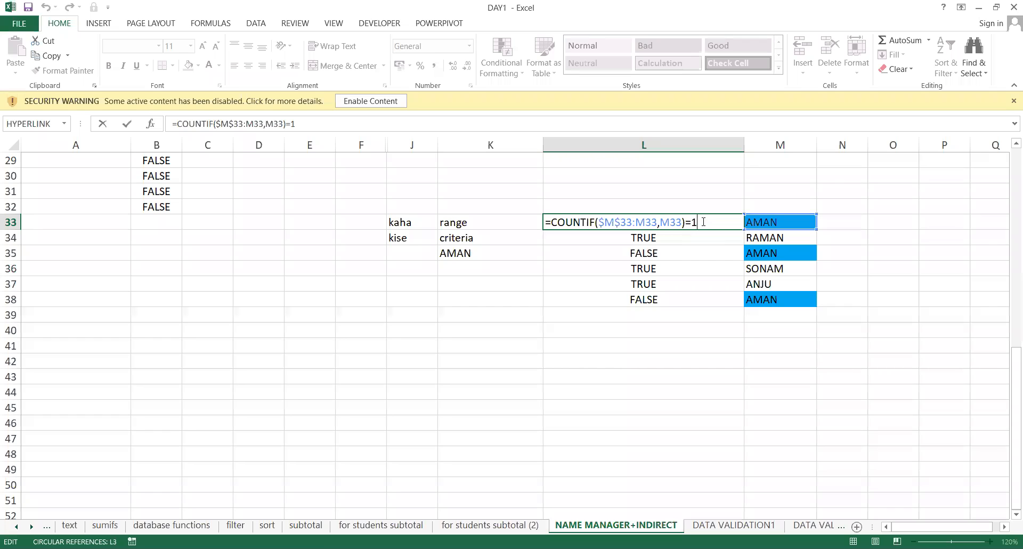
{"action": "key", "text": "ctrl+Return"}
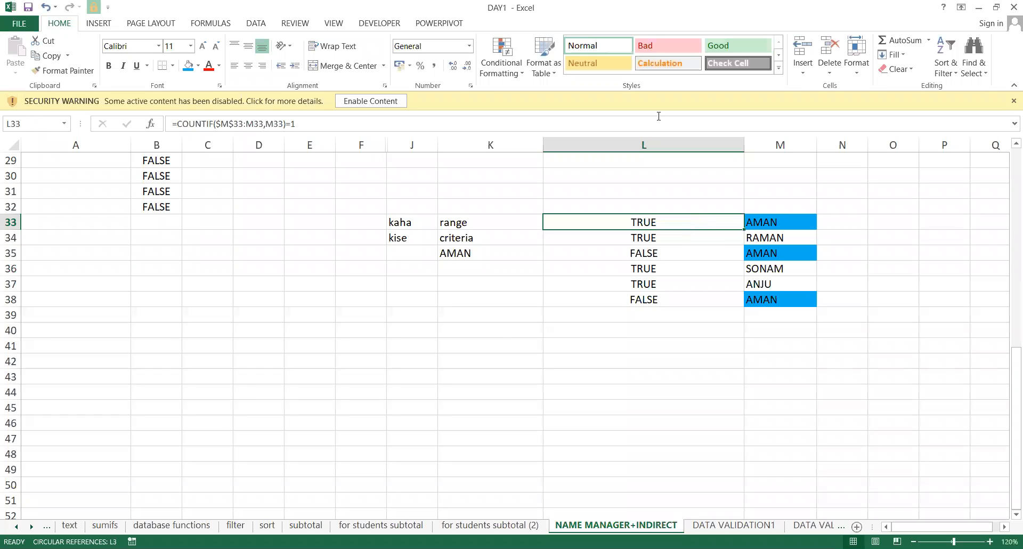
Review L33:L38, confirming FALSE for the repeated AMANs in L35 and L38.
{"action": "key", "text": "alt+Tab"}
{"action": "left_click_drag", "start_coordinate": [635, 221], "coordinate": [657, 304]}
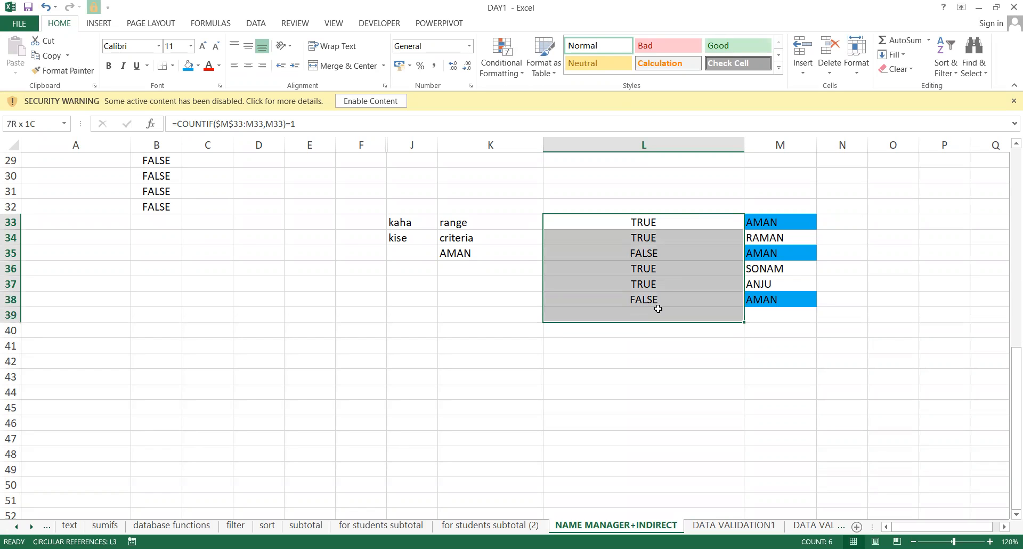
{"action": "double_click", "coordinate": [683, 222]}
{"action": "key", "text": "Escape"}
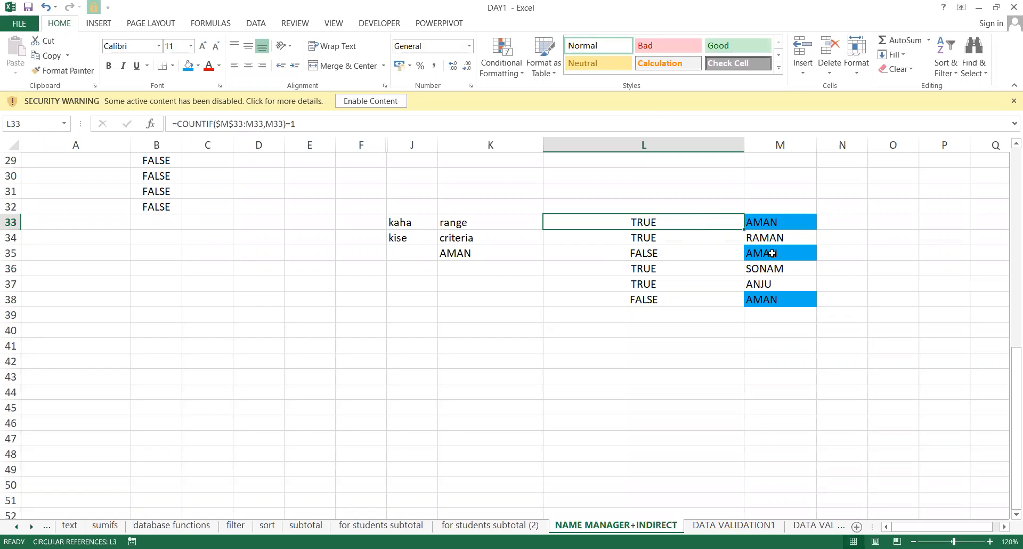
{"action": "left_click", "coordinate": [772, 298]}
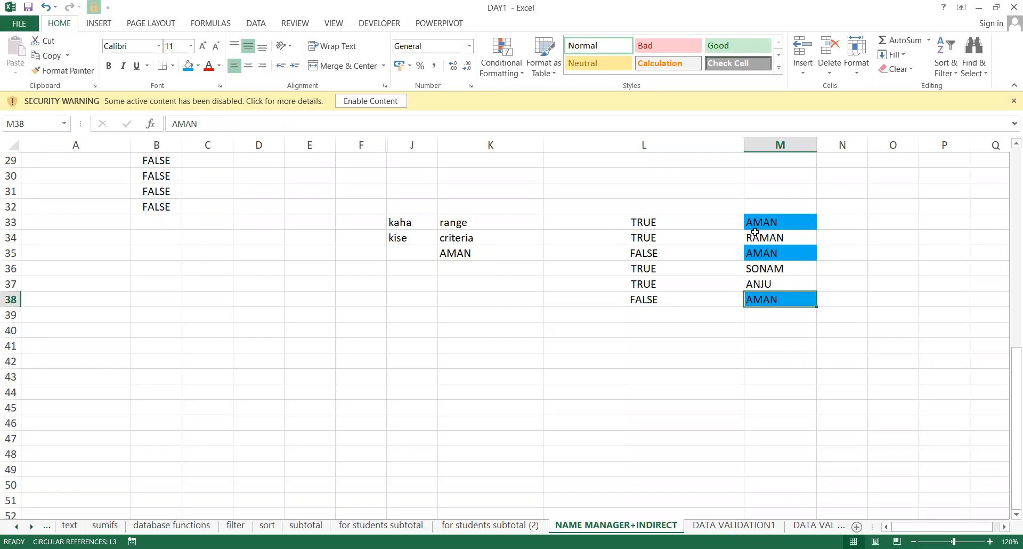
{"action": "left_click", "coordinate": [704, 231]}
{"action": "double_click", "coordinate": [694, 223]}
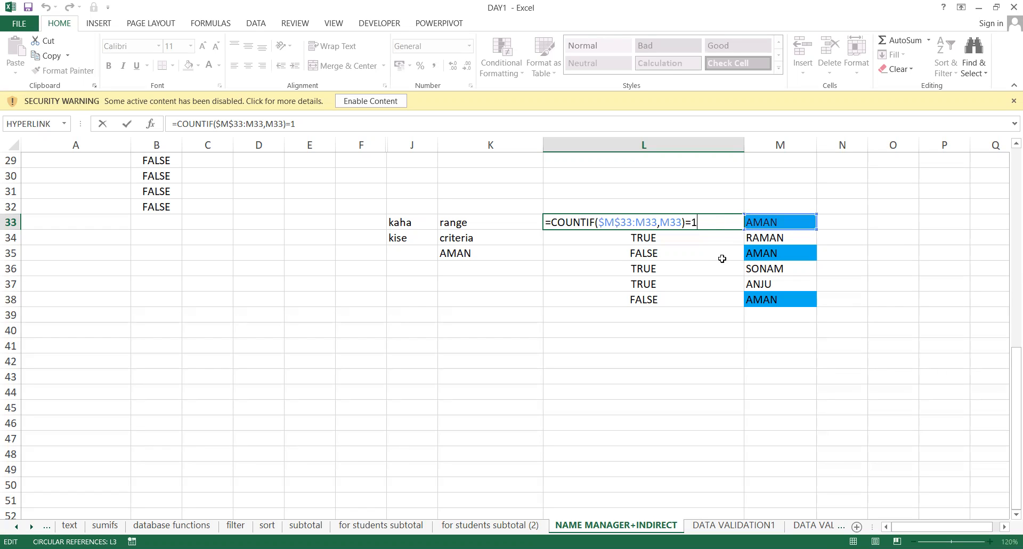
{"action": "left_click", "coordinate": [676, 258]}
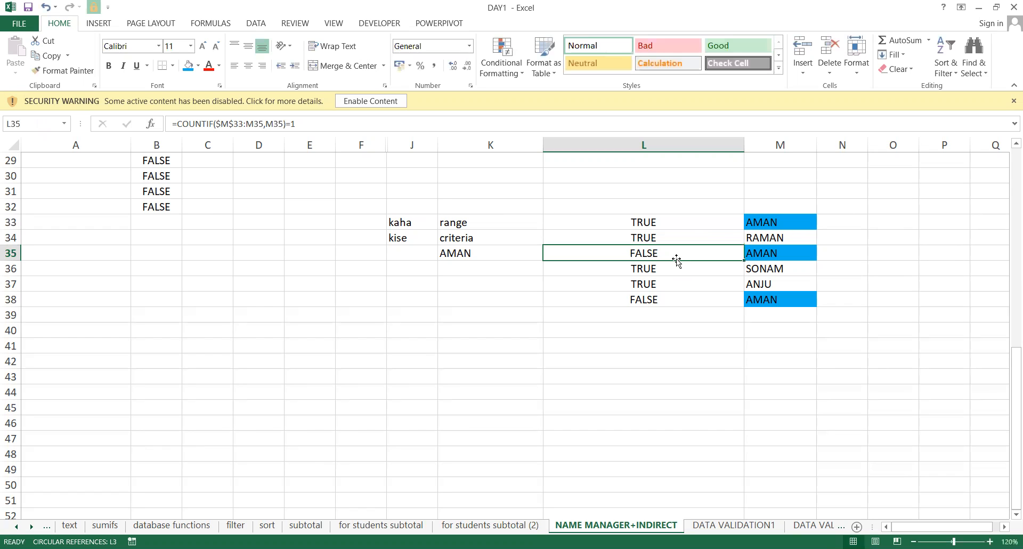
{"action": "left_click", "coordinate": [662, 298]}
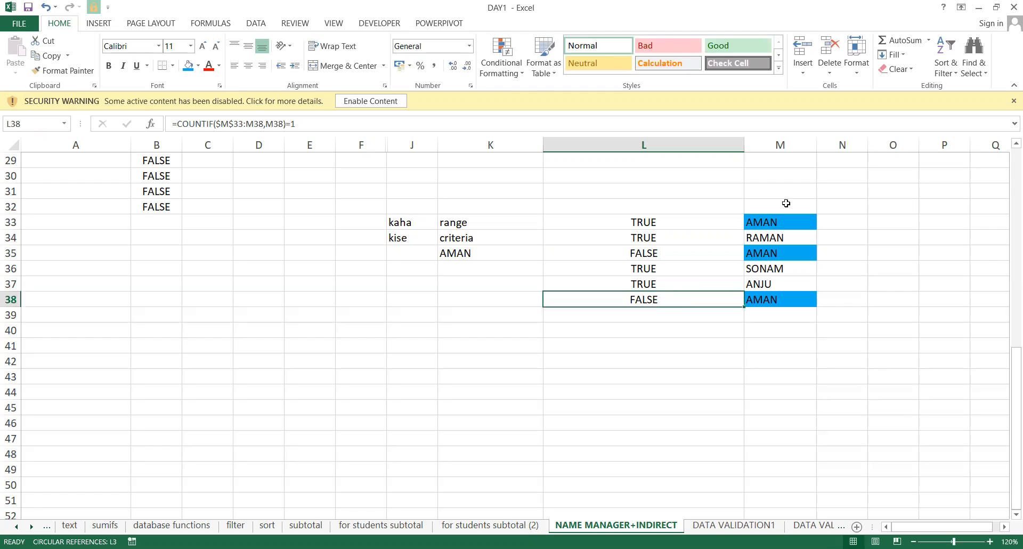
Compare the first AMAN in M33 with its repeats flagged FALSE in L35 and L38.
{"action": "key", "text": "alt+Tab"}
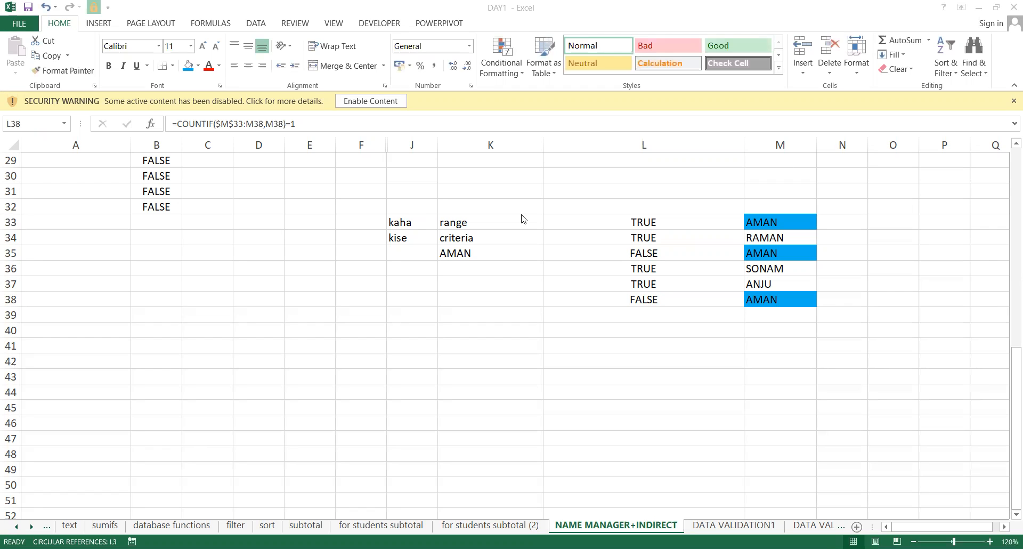
{"action": "key", "text": "alt+Tab"}
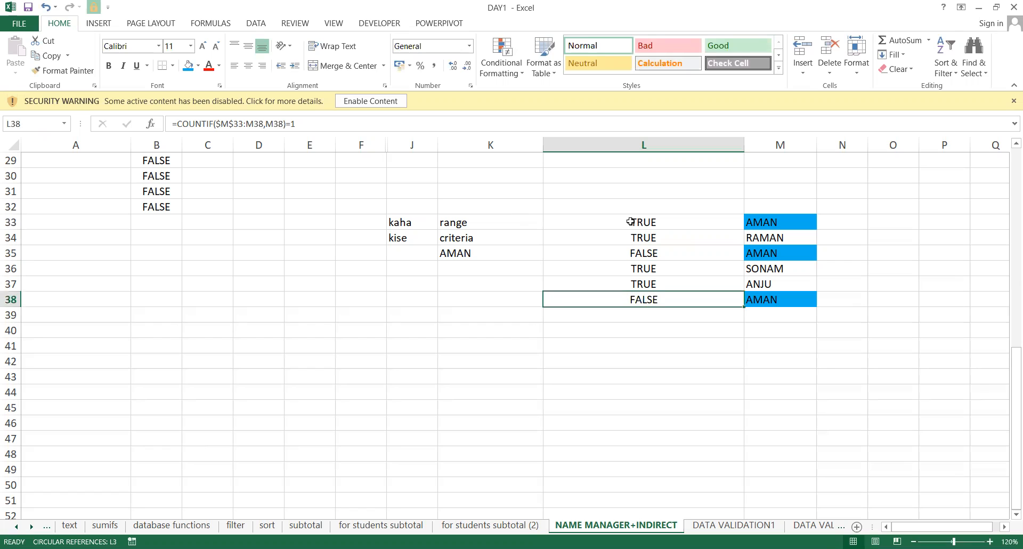
{"action": "double_click", "coordinate": [708, 228]}
{"action": "key", "text": "Escape"}
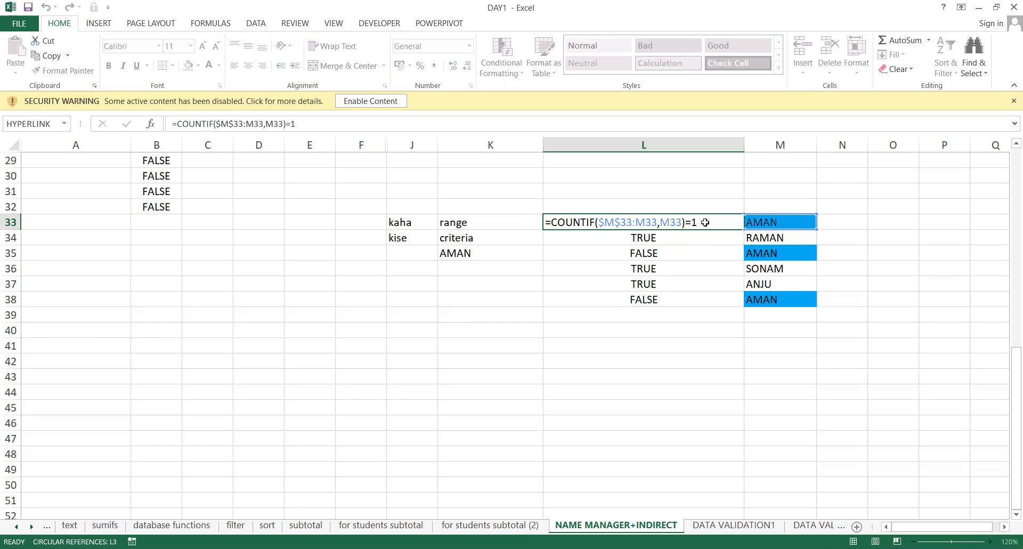
{"action": "left_click", "coordinate": [760, 223]}
{"action": "left_click", "coordinate": [759, 255]}
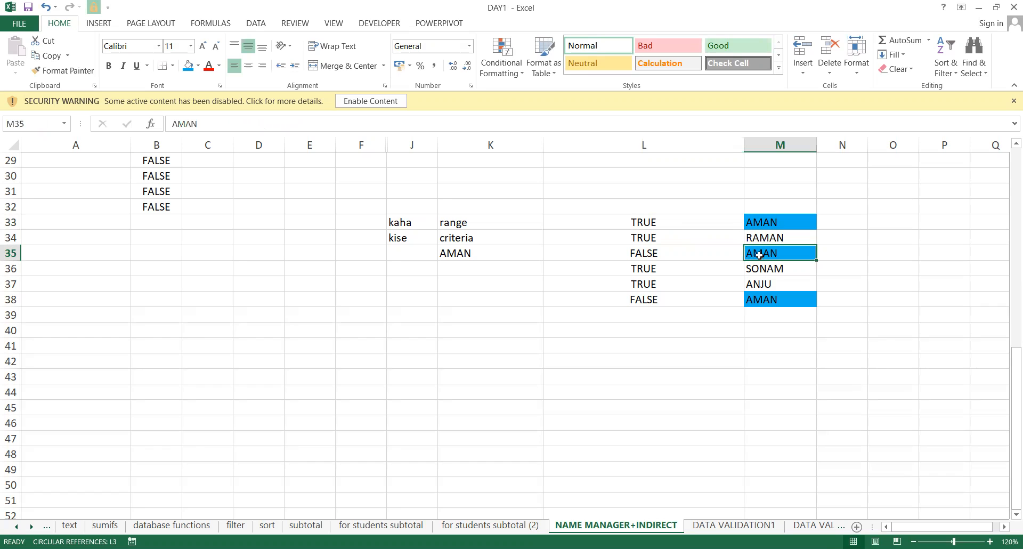
{"action": "left_click", "coordinate": [661, 256]}
{"action": "left_click", "coordinate": [681, 300]}
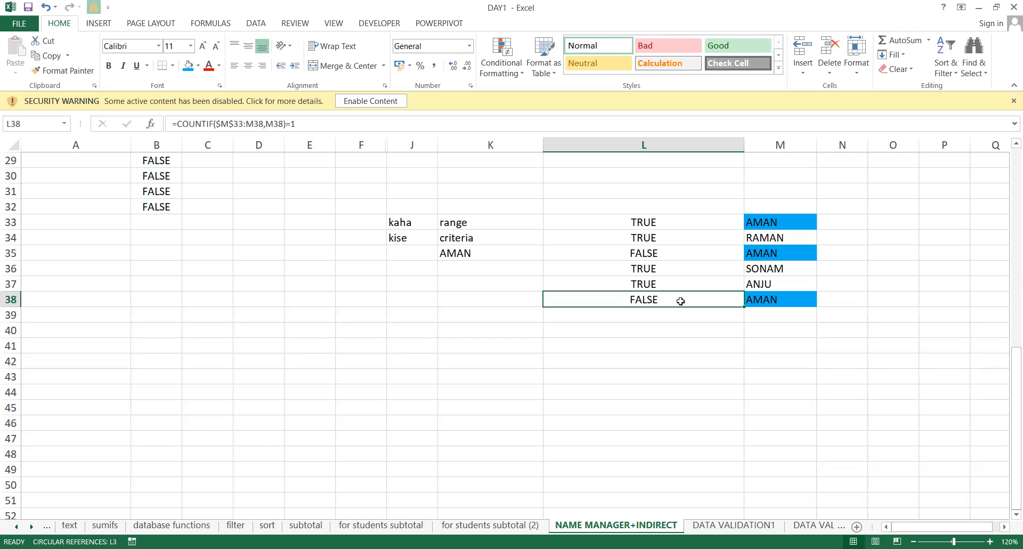
Undo the last change so column L shows the running COUNTIF counts again.
{"action": "key", "text": "ctrl+z"}
{"action": "key", "text": "ctrl+z"}
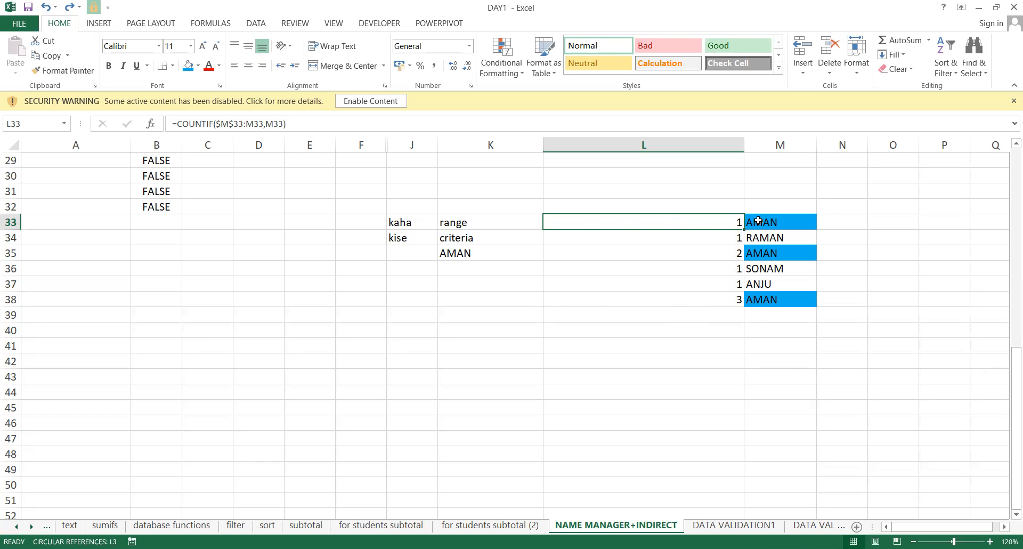
{"action": "left_click", "coordinate": [714, 257]}
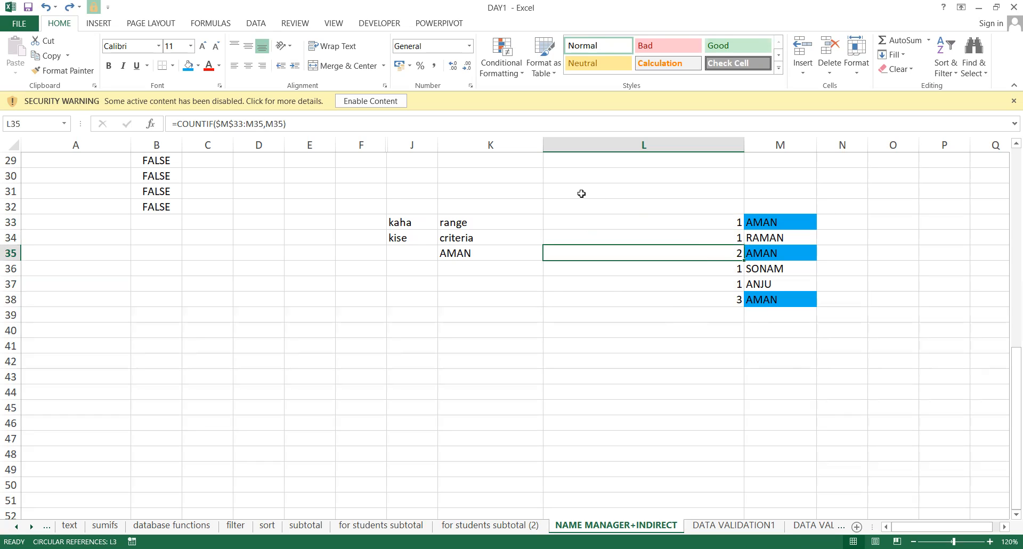
{"action": "left_click", "coordinate": [497, 232]}
Clear the range/criteria notes from column K, starting at K33.
{"action": "key", "text": "Right"}
{"action": "key", "text": "Up"}
{"action": "key", "text": "Left"}
{"action": "key", "text": "shift+Down"}
{"action": "key", "text": "shift+Down"}
{"action": "key", "text": "shift+Down"}
{"action": "key", "text": "shift+Down"}
{"action": "key", "text": "shift+Down"}
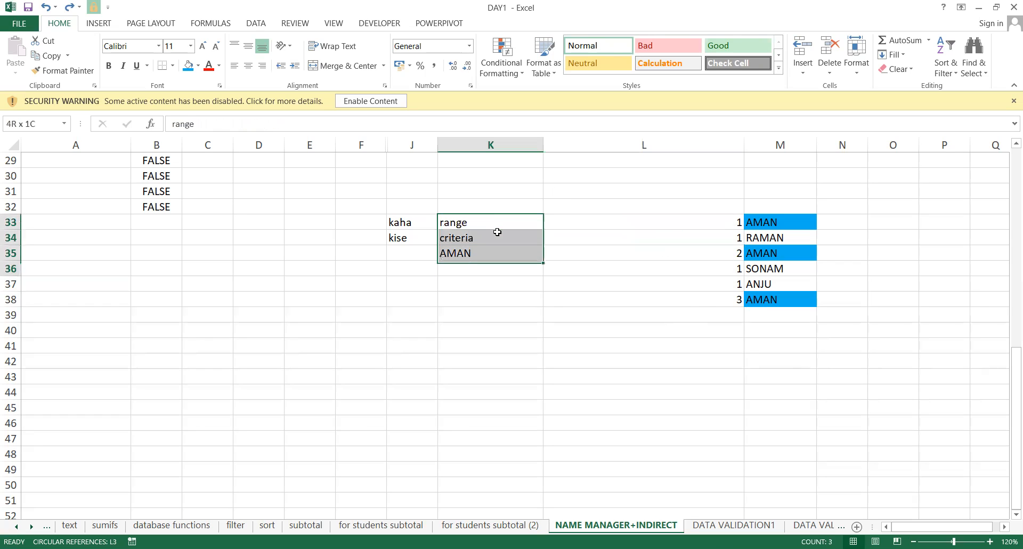
{"action": "key", "text": "Delete"}
{"action": "key", "text": "Up"}
{"action": "key", "text": "Down"}
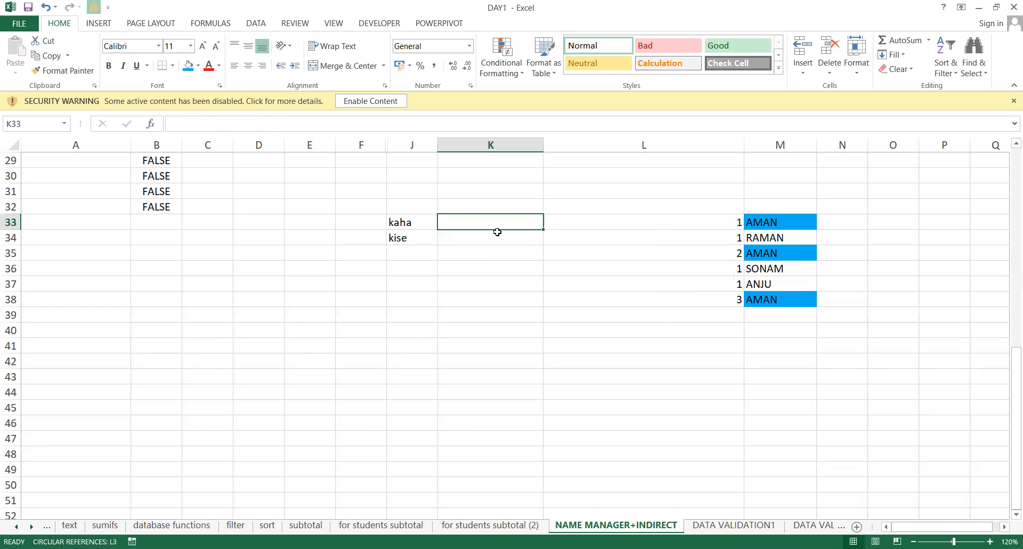
Enter the check =L33=1 in K33 and fill it down to K38.
{"action": "type", "text": "=0"}
{"action": "key", "text": "BackSpace"}
{"action": "key", "text": "Right"}
{"action": "type", "text": "=1"}
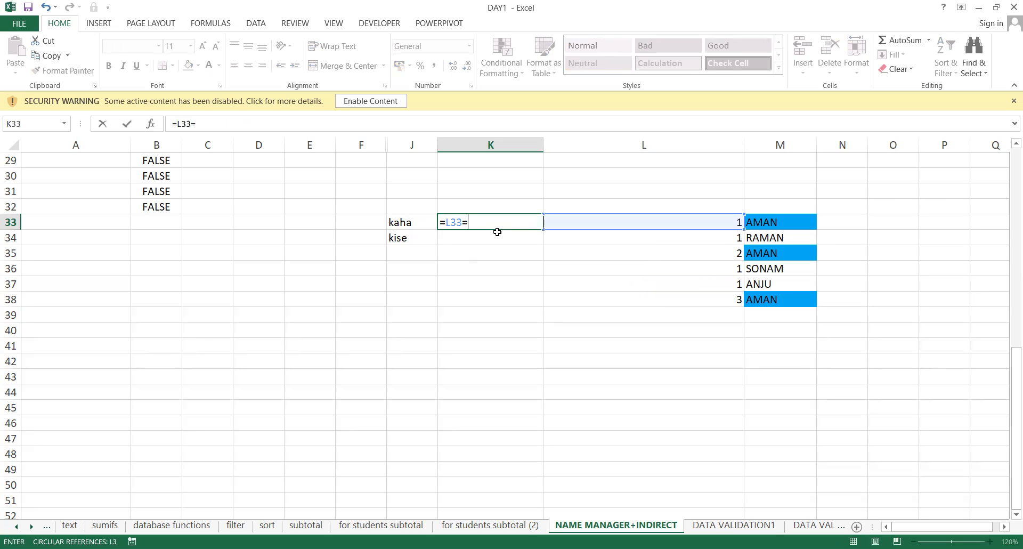
{"action": "key", "text": "Return"}
{"action": "key", "text": "Up"}
{"action": "key", "text": "shift+Down"}
{"action": "key", "text": "shift+Down"}
{"action": "key", "text": "shift+Down"}
{"action": "key", "text": "shift+Down"}
{"action": "key", "text": "shift+Down"}
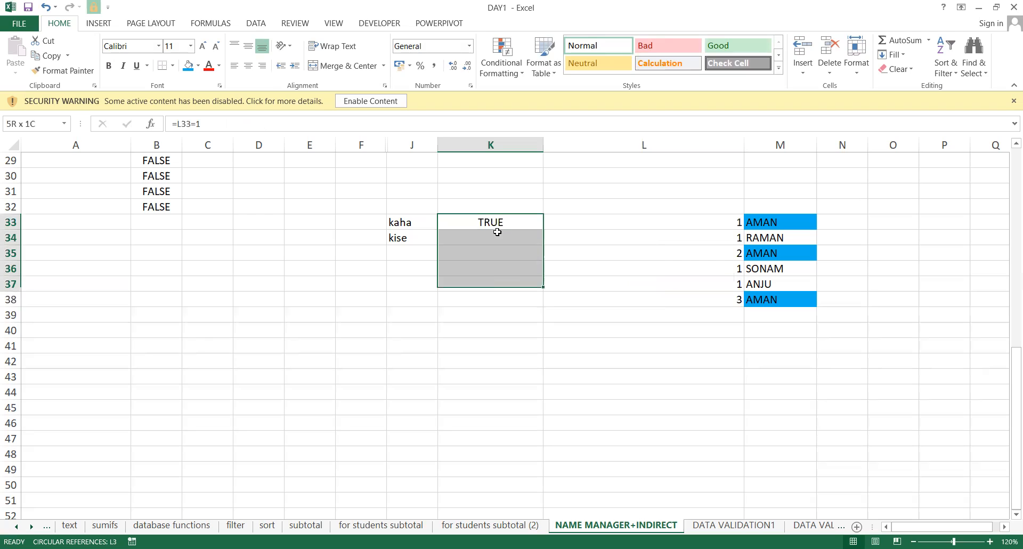
{"action": "key", "text": "ctrl+d"}
Review column K's TRUE/FALSE checks against column L's COUNTIF formulas and counts.
{"action": "left_click", "coordinate": [497, 232]}
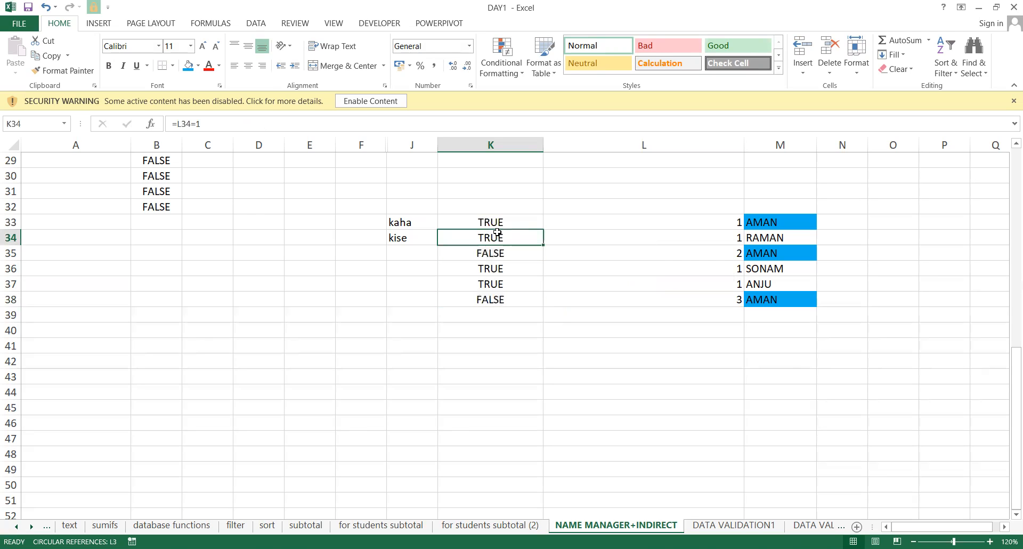
{"action": "left_click_drag", "start_coordinate": [588, 248], "coordinate": [738, 239]}
{"action": "left_click", "coordinate": [616, 253]}
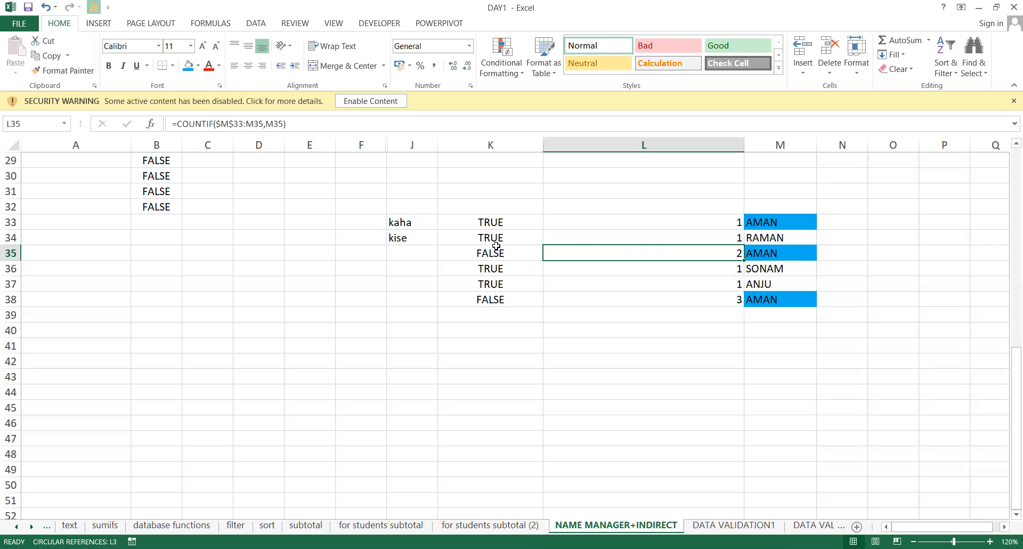
{"action": "left_click", "coordinate": [655, 297]}
{"action": "left_click", "coordinate": [466, 307]}
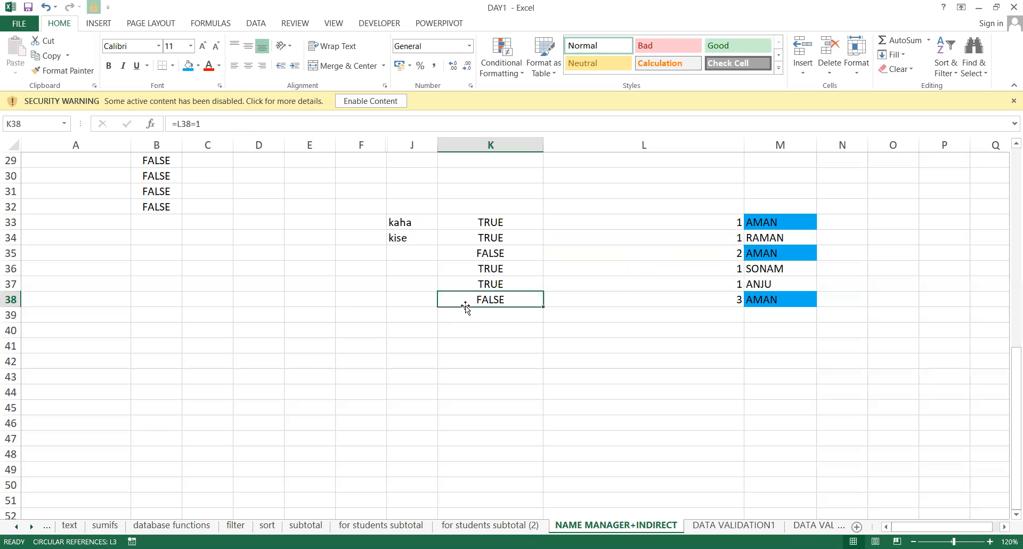
{"action": "left_click", "coordinate": [730, 224]}
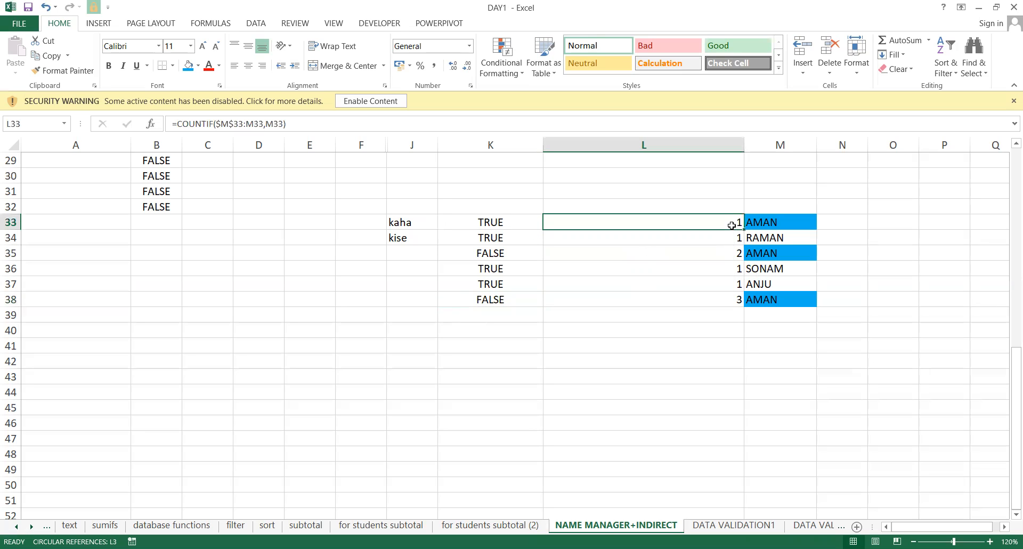
{"action": "left_click", "coordinate": [728, 250]}
{"action": "left_click", "coordinate": [732, 299]}
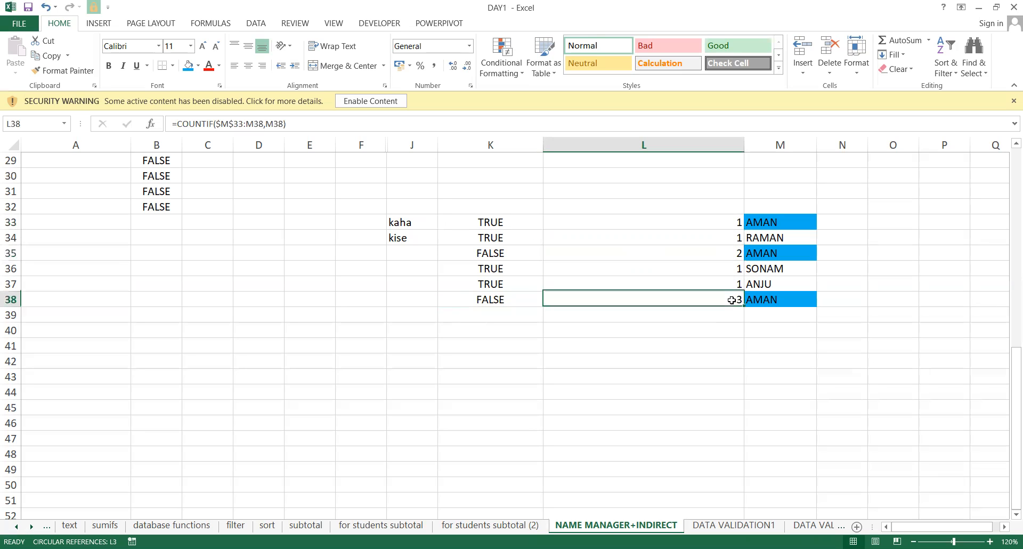
{"action": "left_click", "coordinate": [731, 252]}
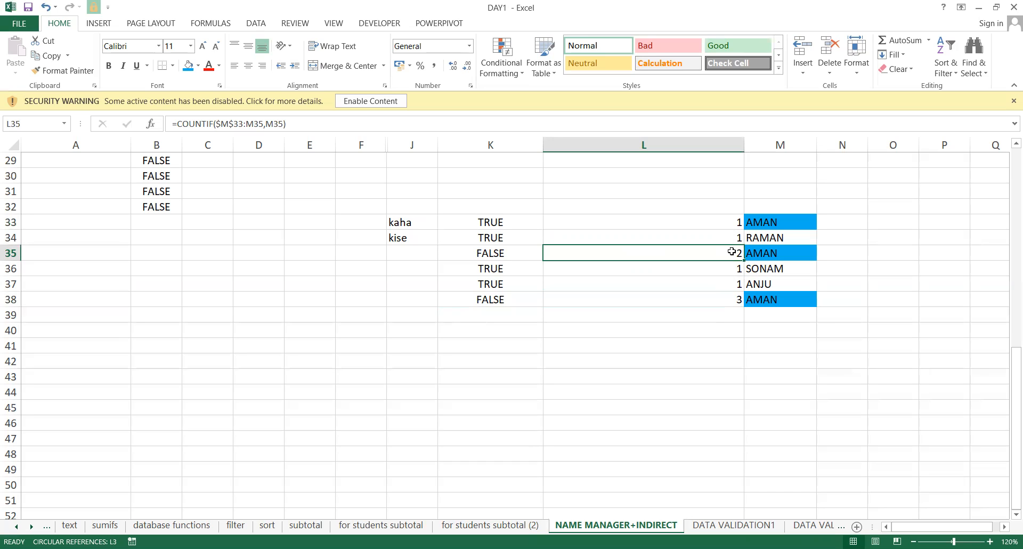
{"action": "left_click", "coordinate": [724, 224]}
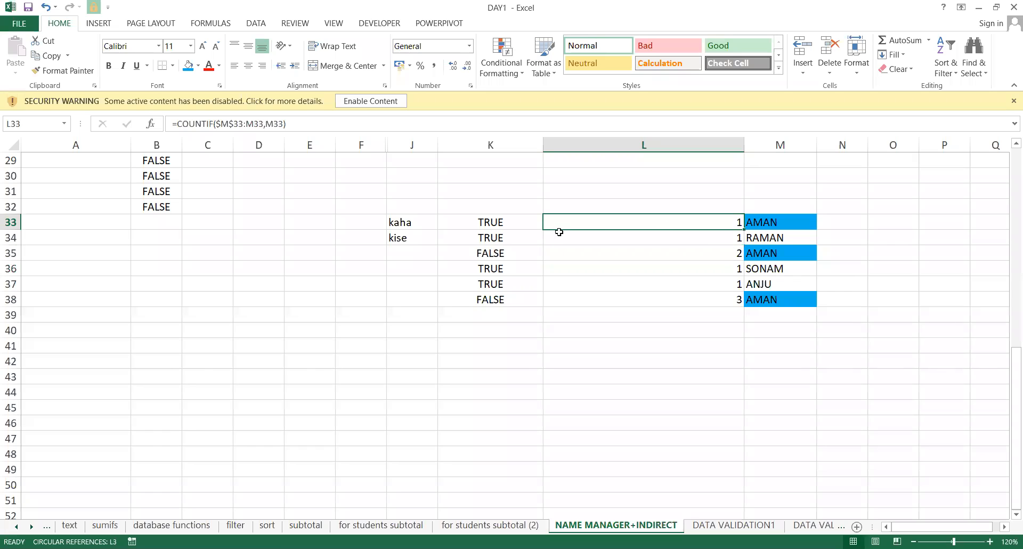
{"action": "left_click", "coordinate": [479, 219]}
{"action": "key", "text": "Down"}
{"action": "key", "text": "Down"}
{"action": "key", "text": "Down"}
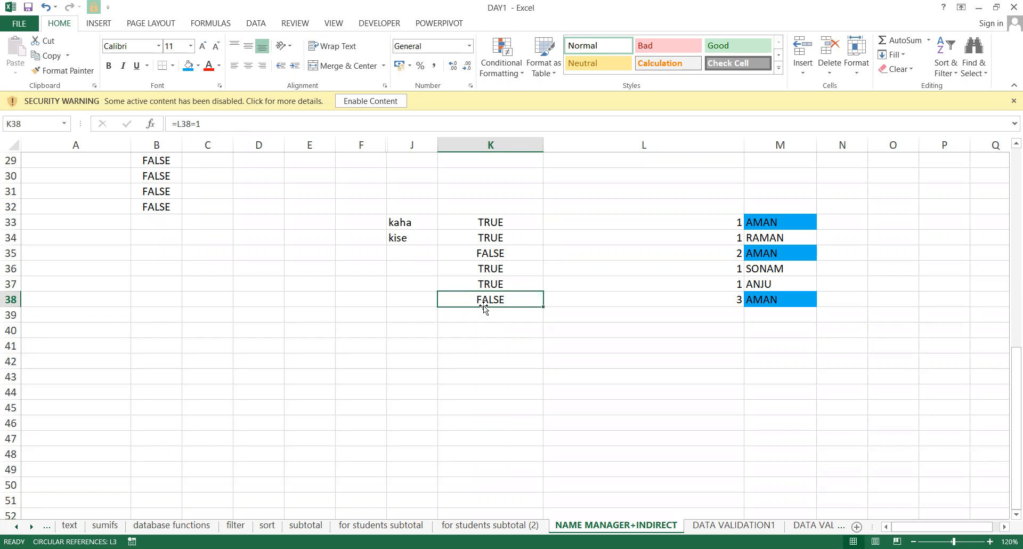
Select the COUNTIF results from L33 downward, then go to the DATA VALIDATION1 sheet.
{"action": "left_click", "coordinate": [761, 179]}
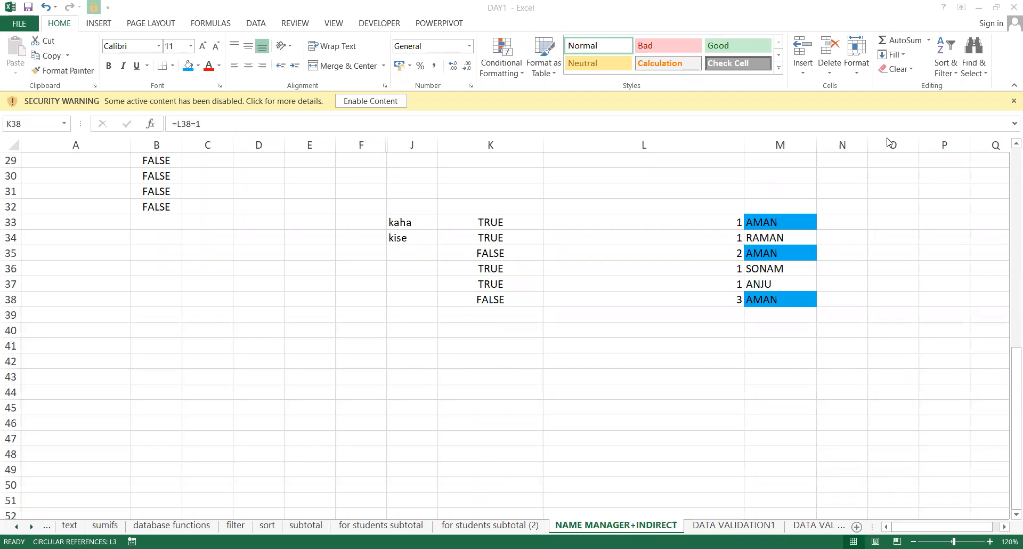
{"action": "left_click", "coordinate": [728, 215]}
{"action": "key", "text": "shift+Down"}
{"action": "key", "text": "shift+Down"}
{"action": "key", "text": "shift+Down"}
{"action": "key", "text": "shift+Down"}
{"action": "key", "text": "shift+Down"}
{"action": "key", "text": "shift+Down"}
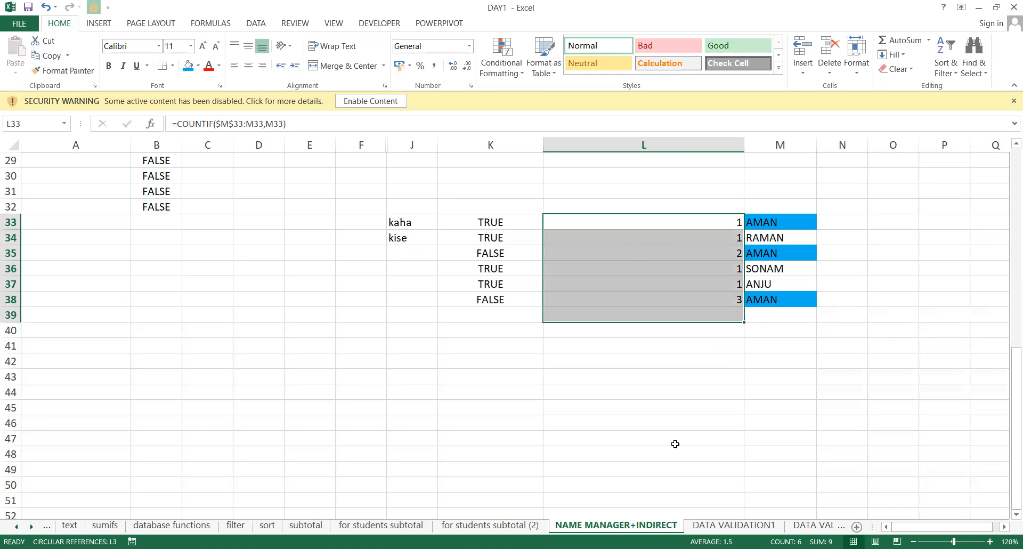
{"action": "left_click", "coordinate": [734, 525]}
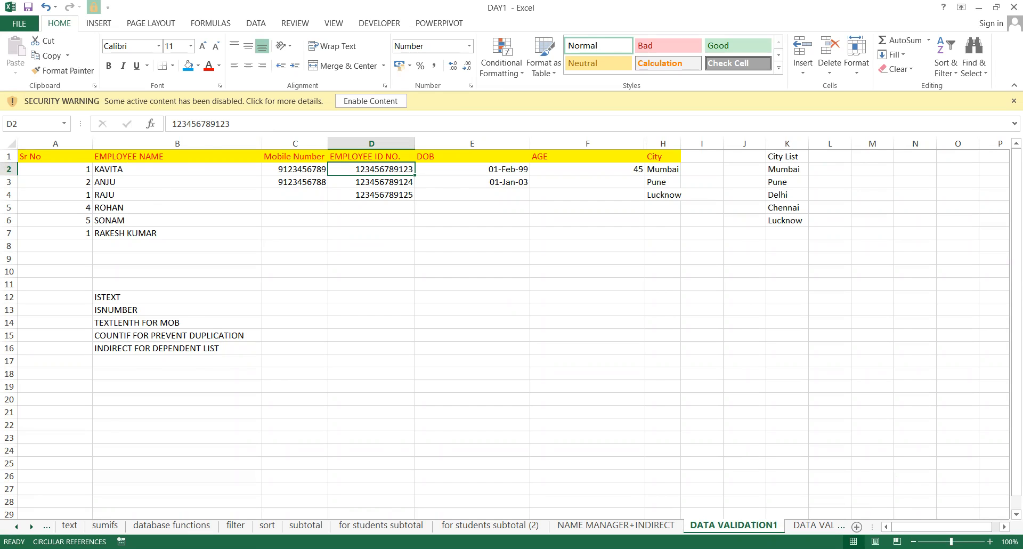
Insert a new blank worksheet, Sheet9, using the New Sheet (+) button.
{"action": "scroll", "coordinate": [508, 328], "scroll_direction": "up", "scroll_amount": 2}
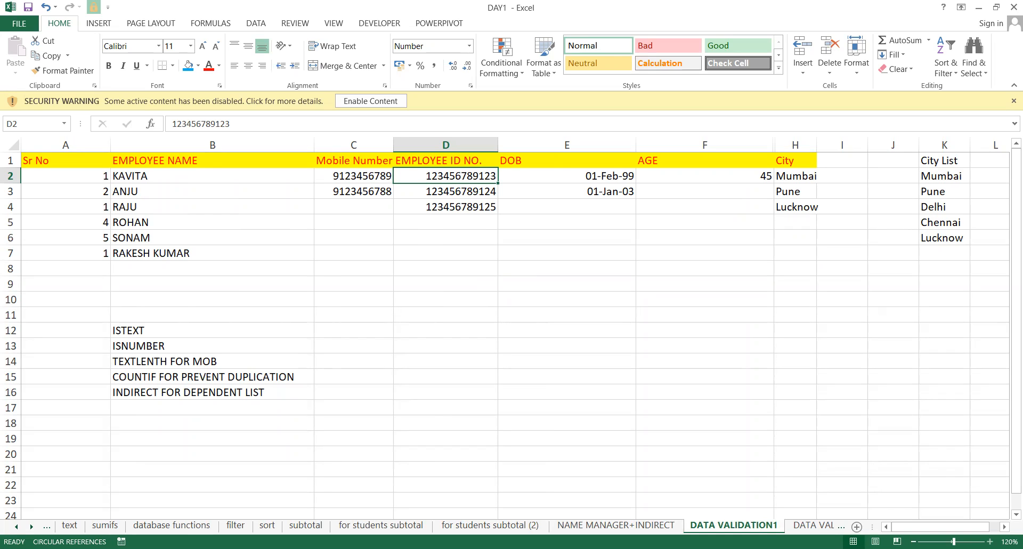
{"action": "left_click", "coordinate": [855, 526]}
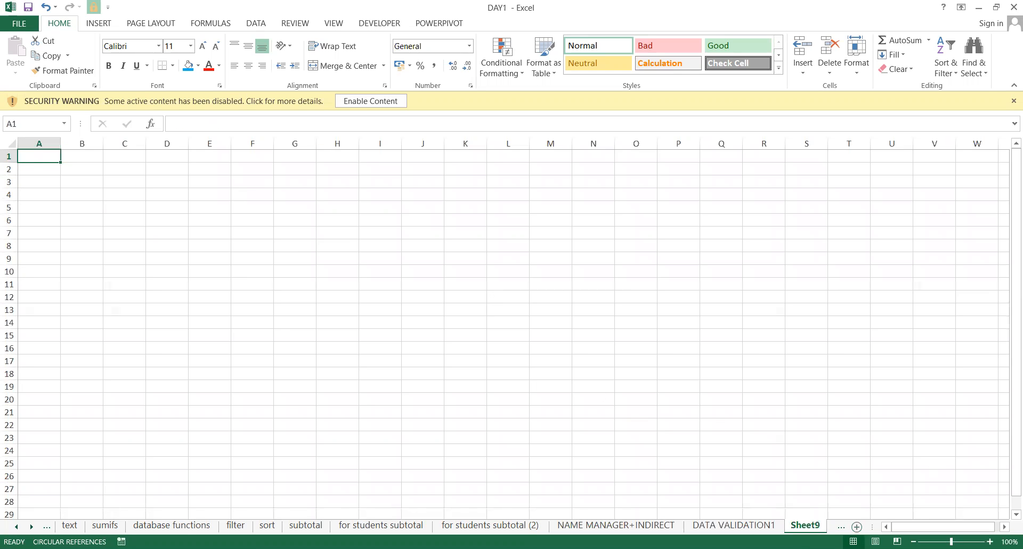
Fill A1 yellow and enter the header NAME.
{"action": "scroll", "coordinate": [421, 443], "scroll_direction": "up", "scroll_amount": 5, "text": "ctrl"}
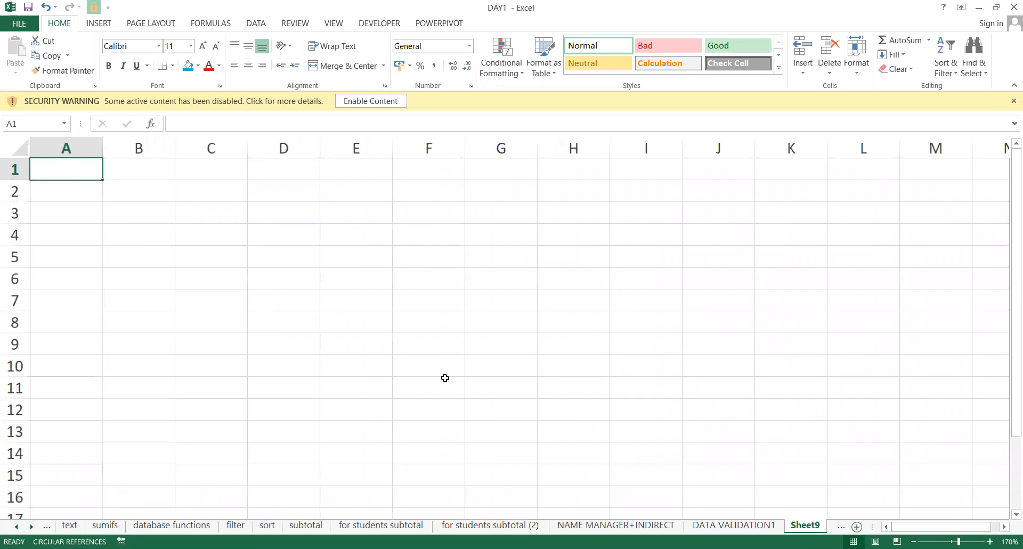
{"action": "key", "text": "alt+Tab"}
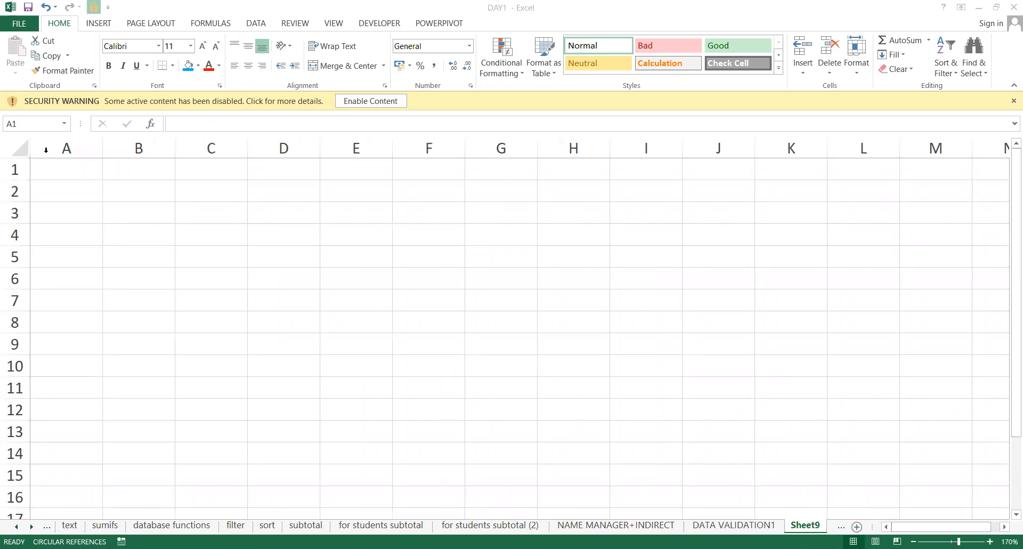
{"action": "key", "text": "alt+Tab"}
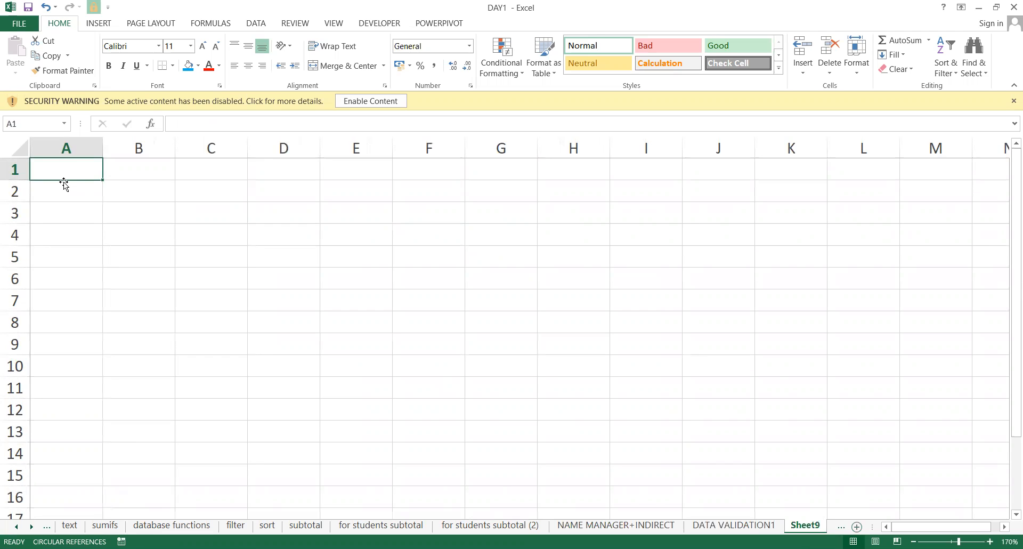
{"action": "left_click", "coordinate": [197, 73]}
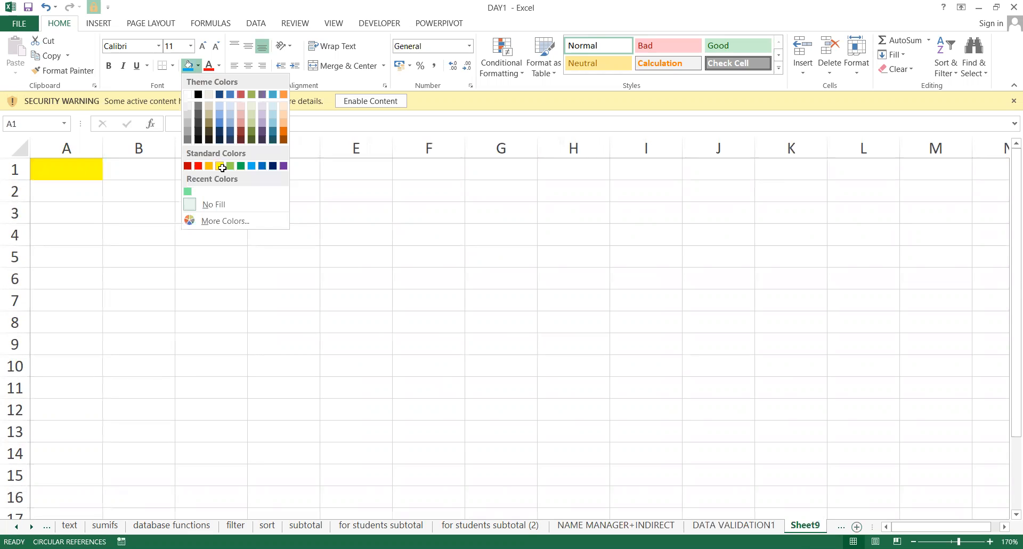
{"action": "left_click", "coordinate": [222, 168]}
{"action": "type", "text": "NAME"}
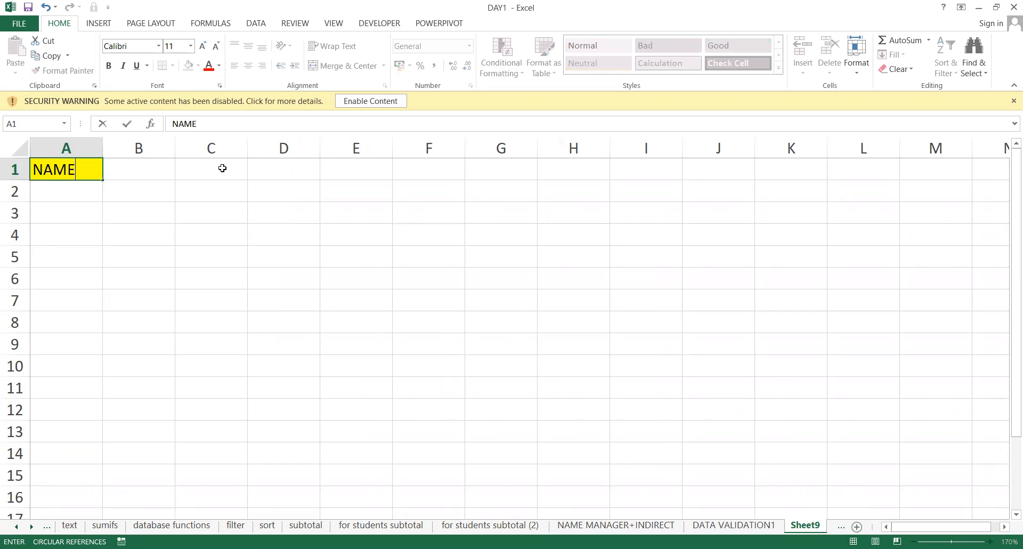
{"action": "key", "text": "Return"}
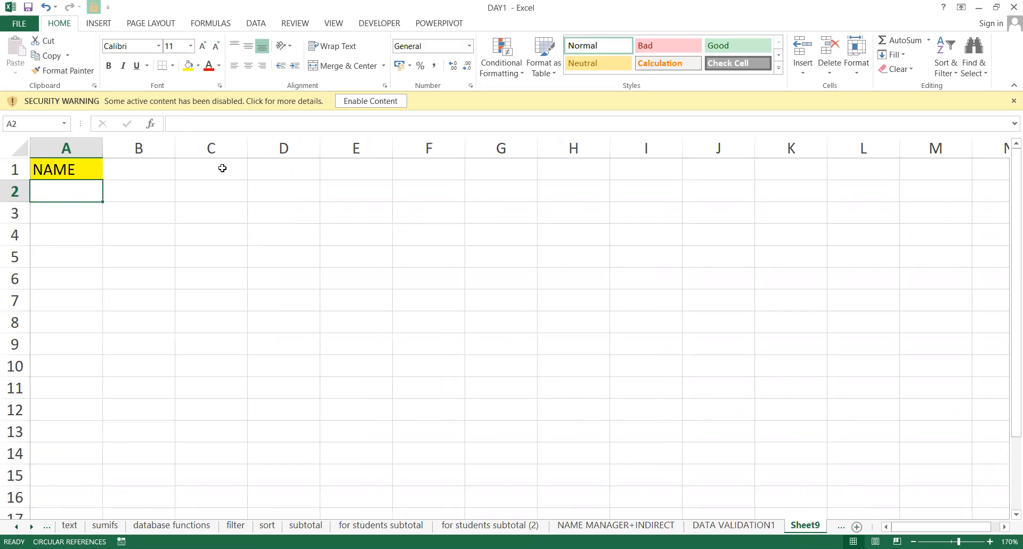
Enter test values A-Z, 15345 and AMAAN in A2:A4.
{"action": "type", "text": "A-Z"}
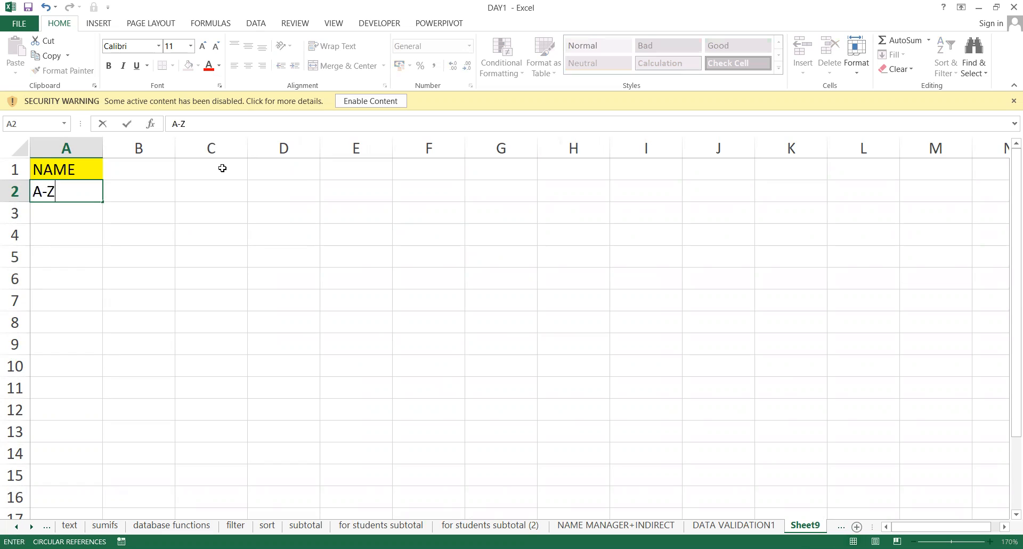
{"action": "key", "text": "Return"}
{"action": "type", "text": "1564"}
{"action": "key", "text": "Return"}
{"action": "key", "text": "Up"}
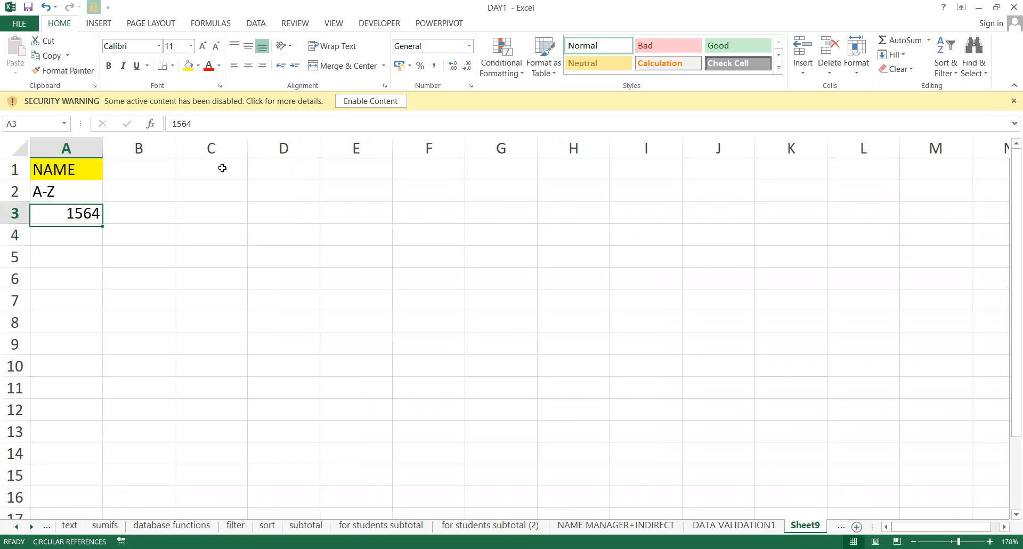
{"action": "key", "text": "Delete"}
{"action": "type", "text": "15345"}
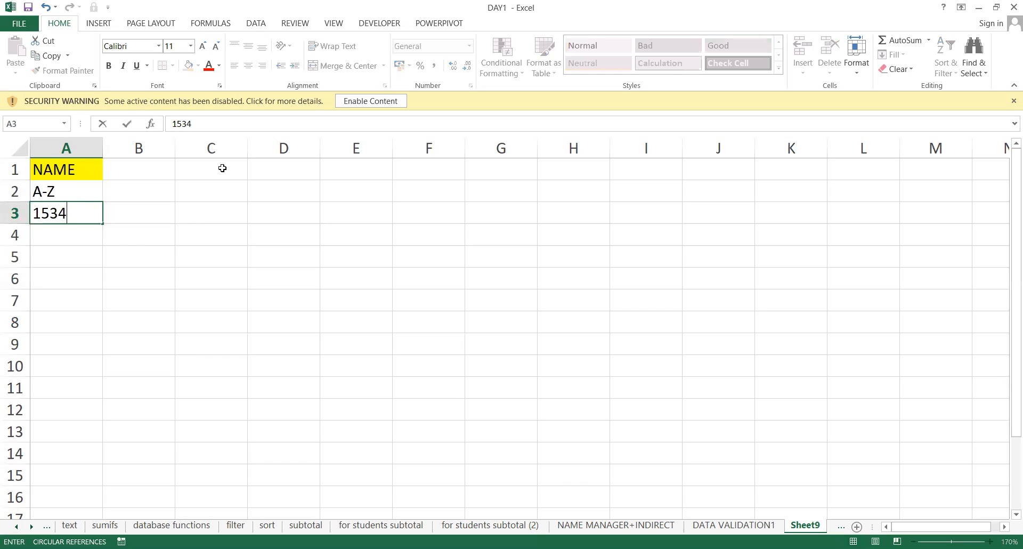
{"action": "key", "text": "Return"}
{"action": "key", "text": "Up"}
{"action": "key", "text": "Down"}
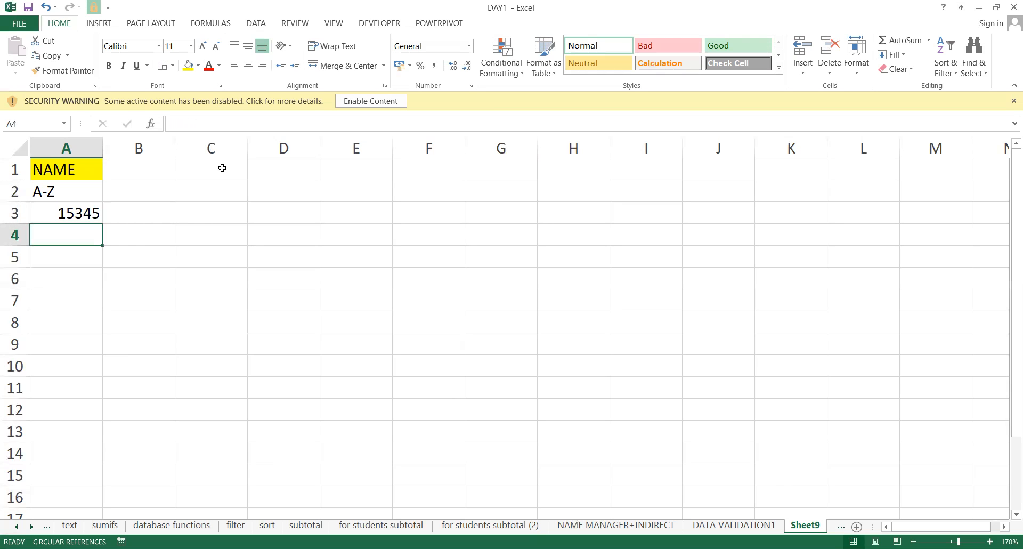
{"action": "type", "text": "AMAAN"}
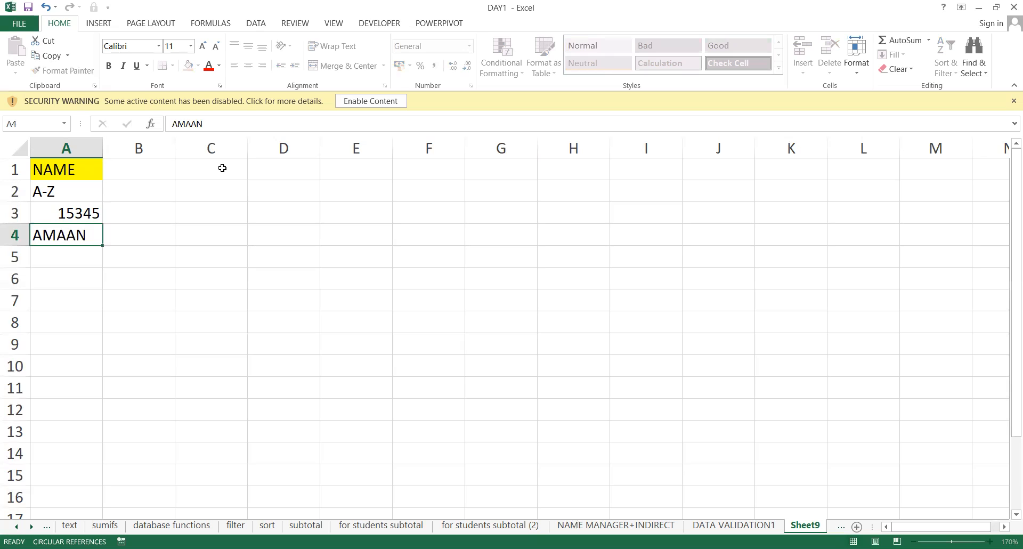
{"action": "key", "text": "Return"}
Revisit the AMAAN entry in A4 and cancel the edits, leaving it unchanged.
{"action": "key", "text": "Up"}
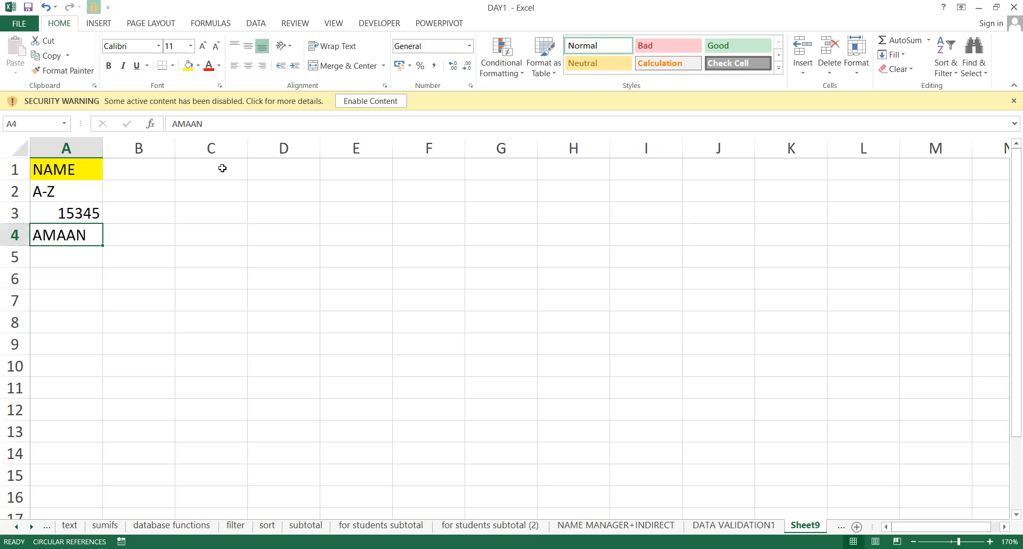
{"action": "key", "text": "F2"}
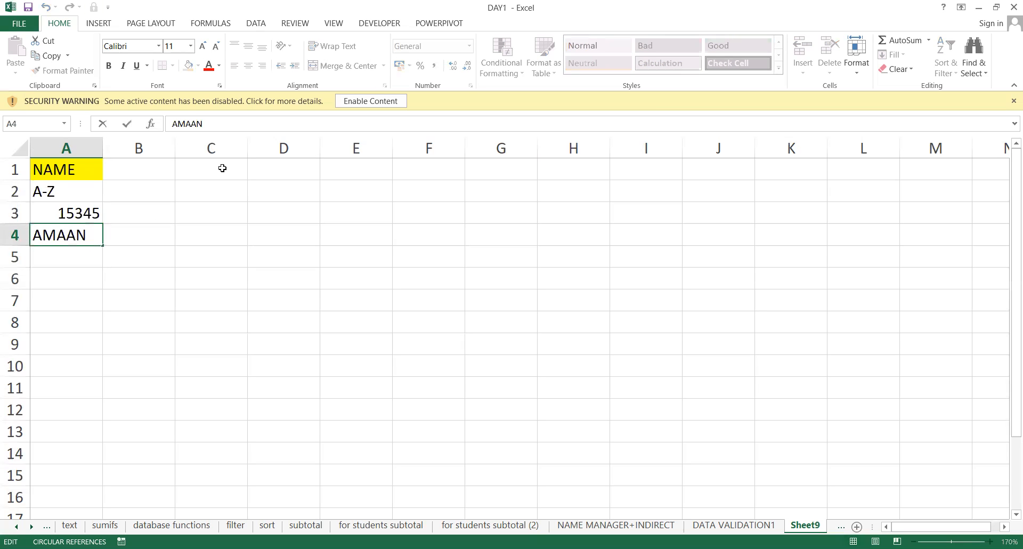
{"action": "key", "text": "Escape"}
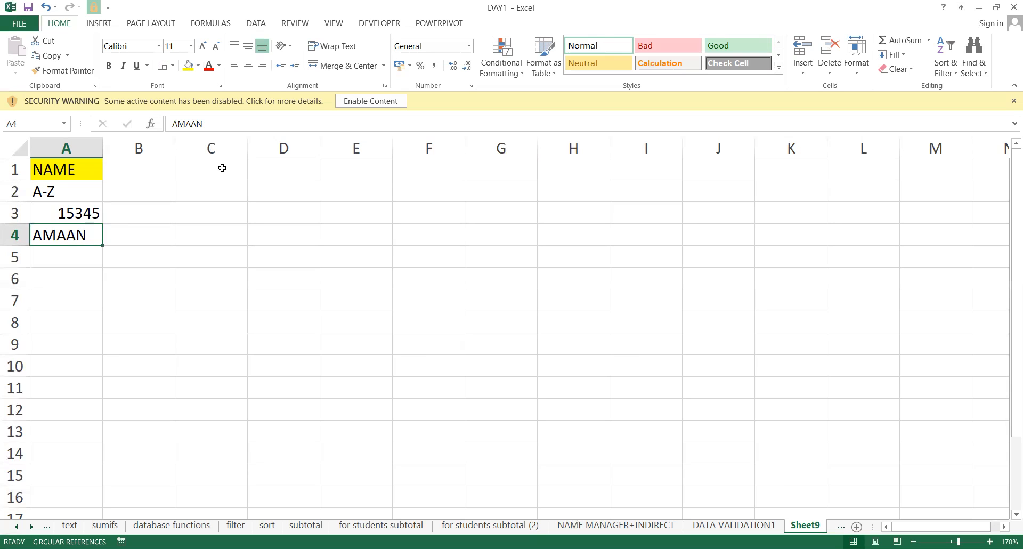
{"action": "key", "text": "Up"}
{"action": "key", "text": "Up"}
{"action": "key", "text": "Up"}
{"action": "key", "text": "Down"}
{"action": "key", "text": "Down"}
{"action": "key", "text": "Up"}
{"action": "key", "text": "Down"}
{"action": "key", "text": "Down"}
{"action": "type", "text": "9"}
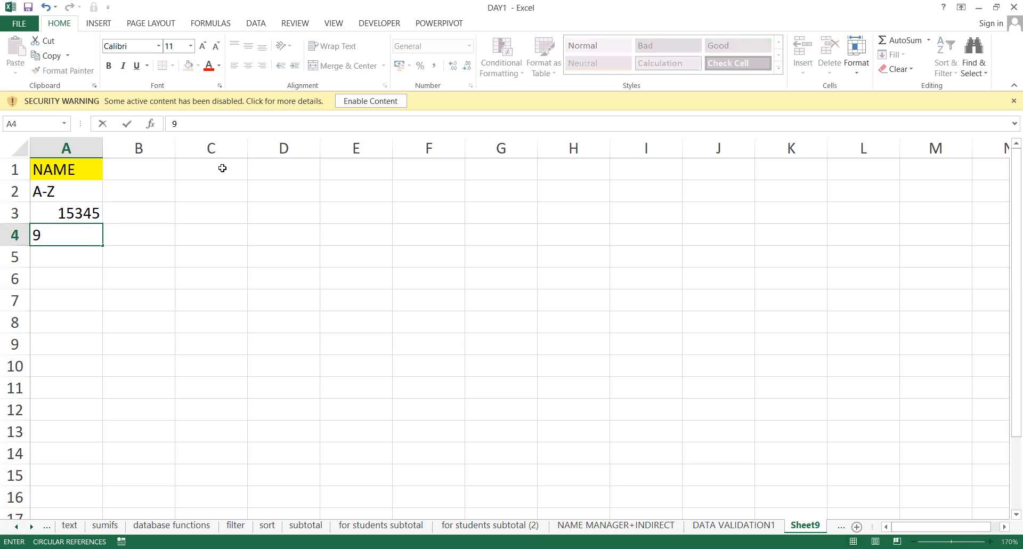
{"action": "key", "text": "Escape"}
{"action": "key", "text": "Up"}
Clear A2:A8 so only the NAME header remains.
{"action": "key", "text": "shift+Down"}
{"action": "key", "text": "shift+Down"}
{"action": "key", "text": "shift+Down"}
{"action": "key", "text": "shift+Down"}
{"action": "key", "text": "shift+Down"}
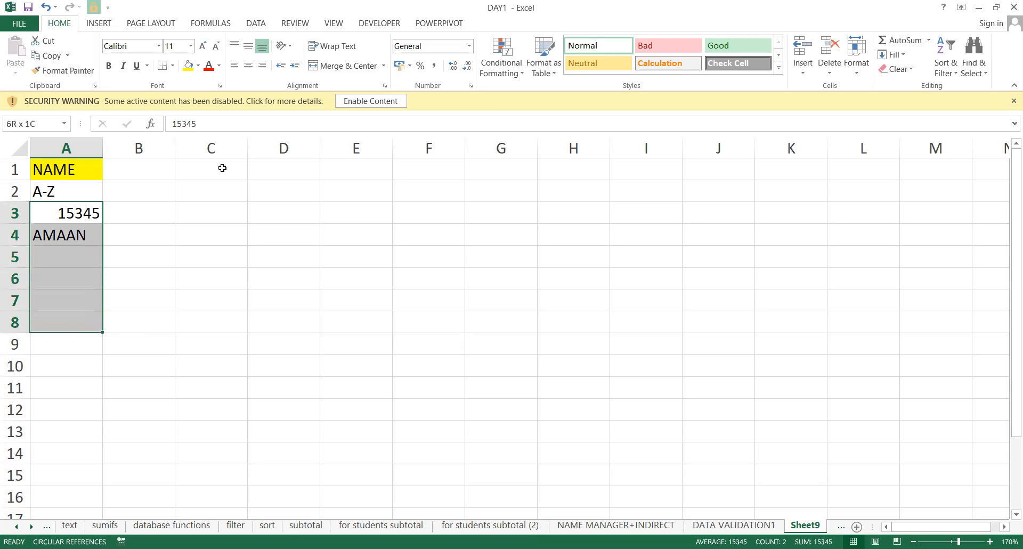
{"action": "key", "text": "Delete"}
{"action": "key", "text": "Up"}
{"action": "key", "text": "shift+Down"}
{"action": "key", "text": "shift+Down"}
{"action": "key", "text": "shift+Down"}
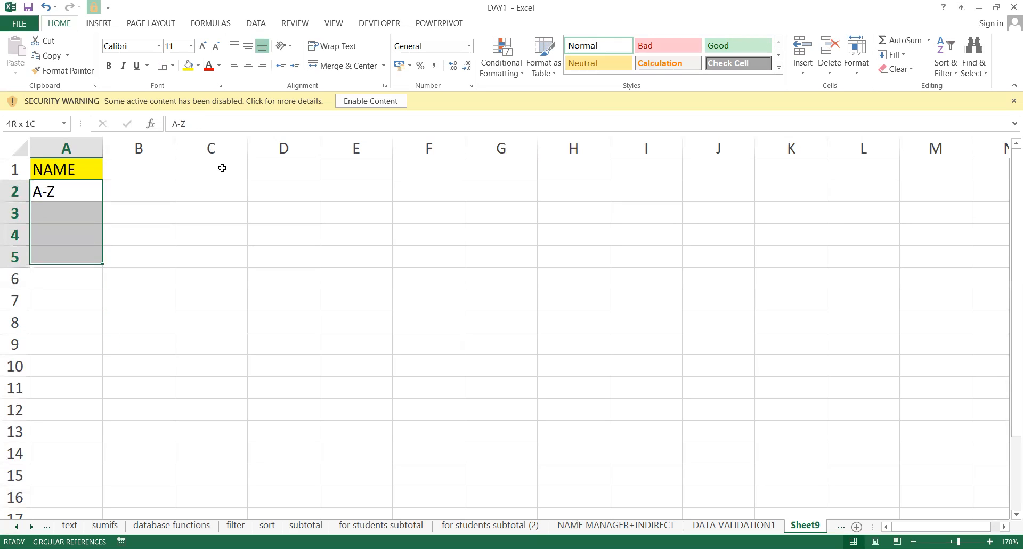
{"action": "key", "text": "shift+Down"}
{"action": "key", "text": "Delete"}
{"action": "key", "text": "Up"}
{"action": "key", "text": "Down"}
{"action": "key", "text": "Down"}
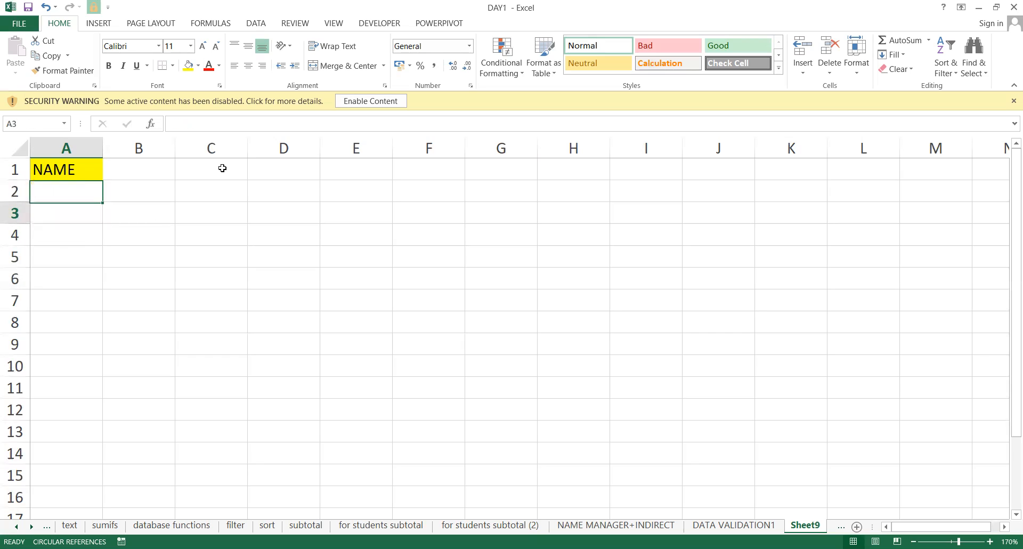
{"action": "key", "text": "Down"}
{"action": "key", "text": "Down"}
{"action": "key", "text": "Up"}
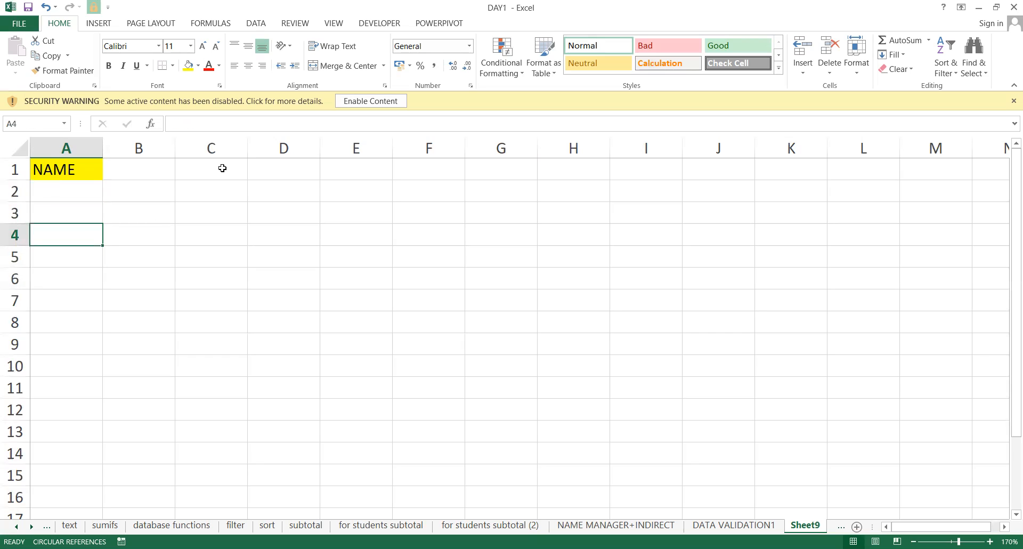
{"action": "key", "text": "Up"}
{"action": "key", "text": "Up"}
{"action": "key", "text": "Up"}
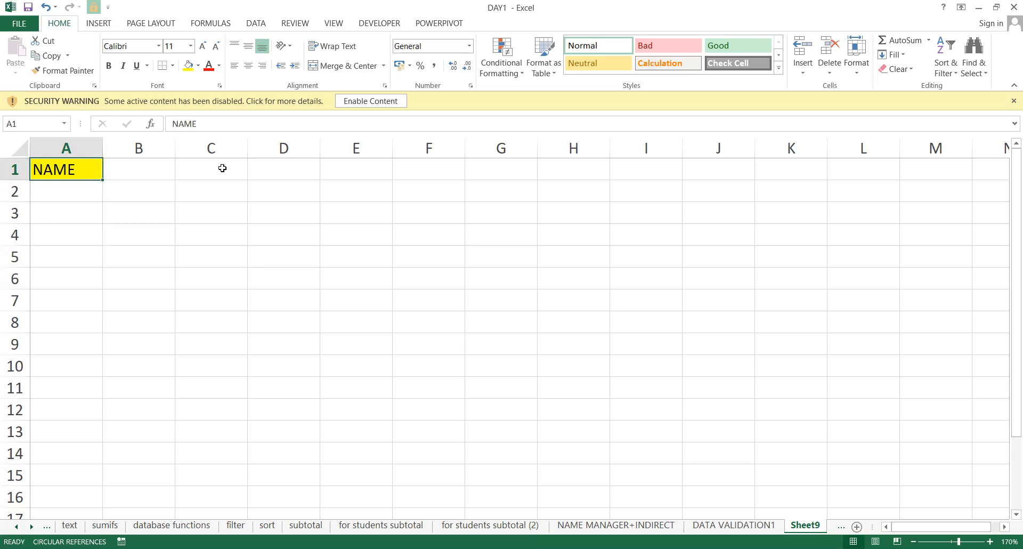
{"action": "key", "text": "Down"}
{"action": "key", "text": "Down"}
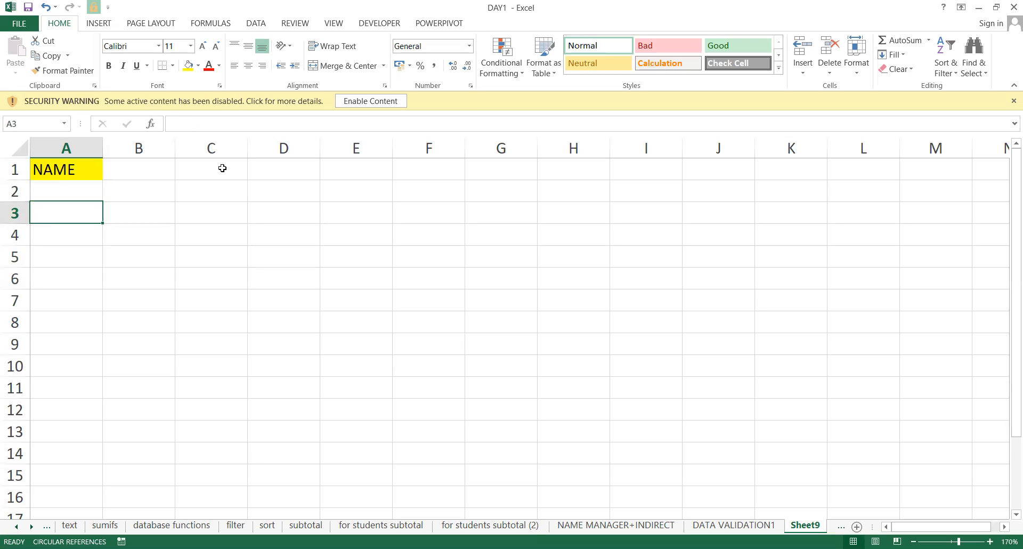
{"action": "left_click", "coordinate": [54, 142]}
{"action": "key", "text": "Down"}
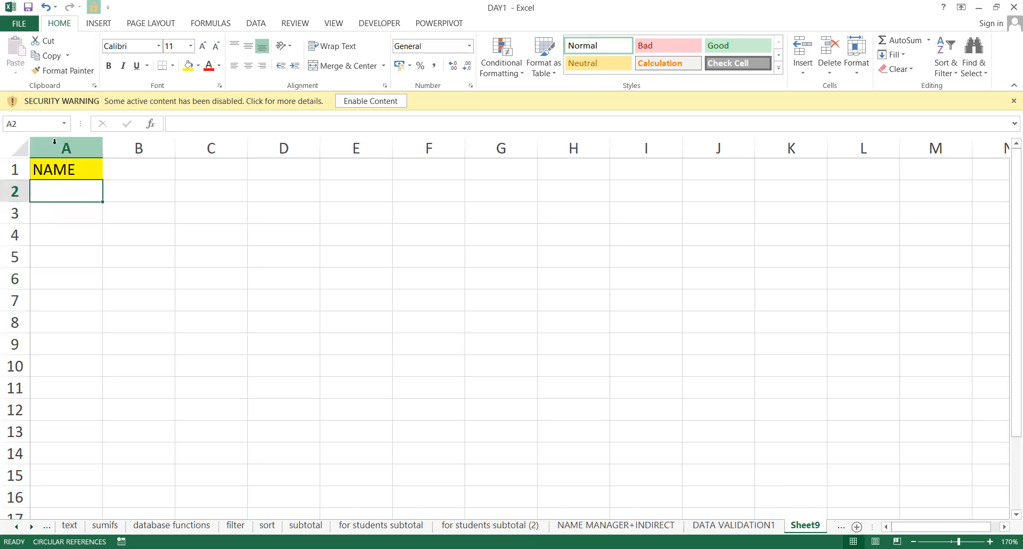
{"action": "left_click", "coordinate": [55, 141]}
{"action": "left_click", "coordinate": [63, 184]}
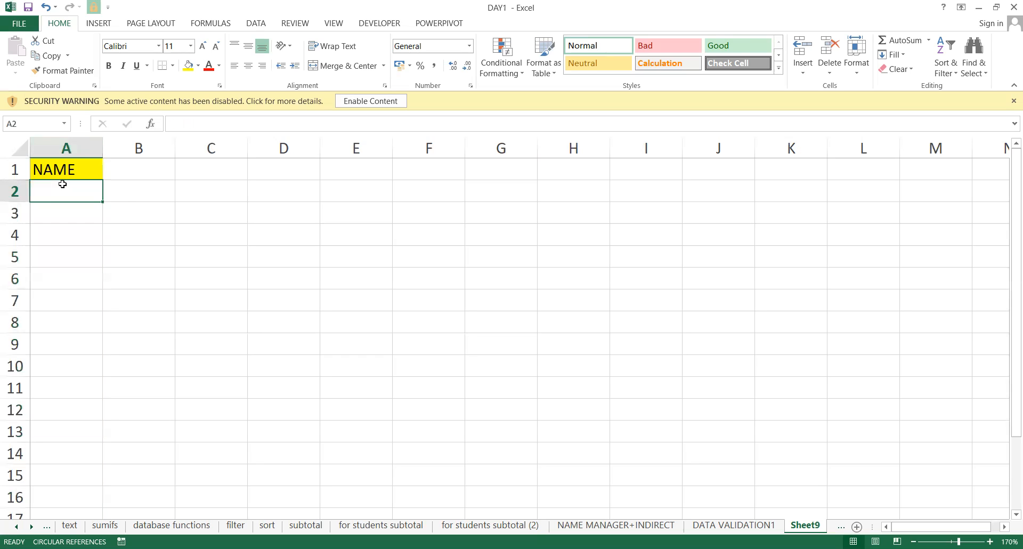
{"action": "left_click", "coordinate": [80, 144]}
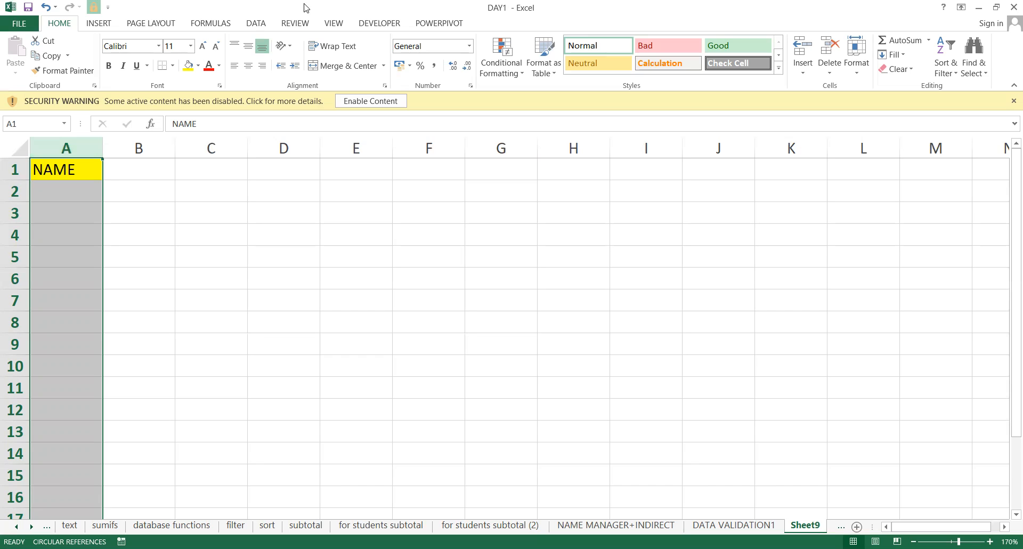
{"action": "key", "text": "ctrl+n"}
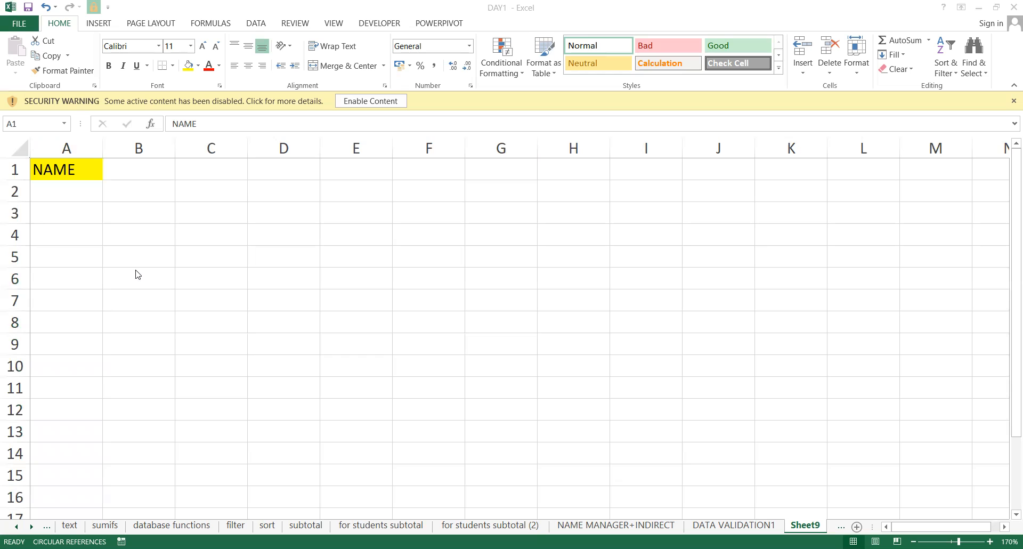
Enter 132, 312, 54654, AMAN and AMIT into A2 through A6.
{"action": "left_click", "coordinate": [42, 203]}
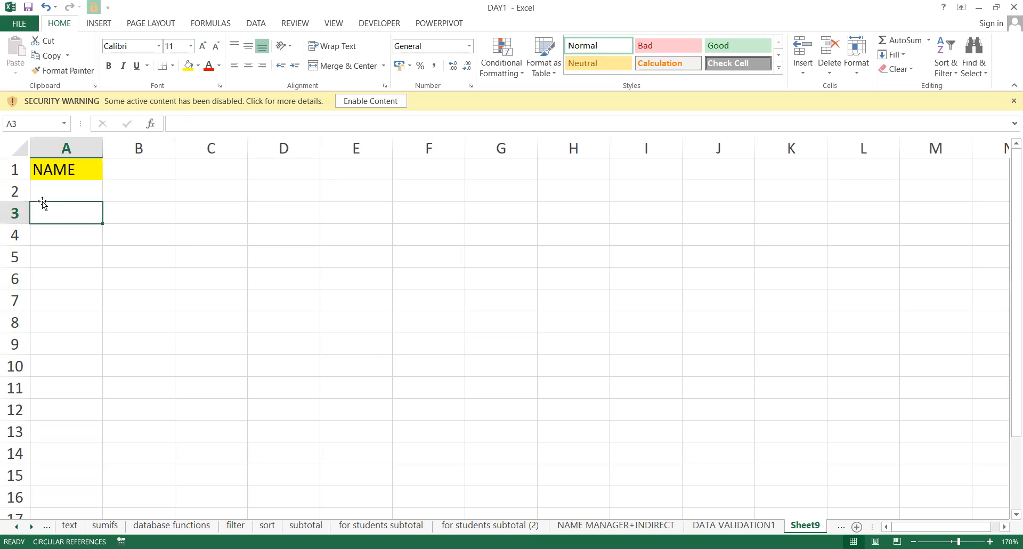
{"action": "left_click", "coordinate": [43, 198]}
{"action": "type", "text": "132"}
{"action": "key", "text": "Return"}
{"action": "type", "text": "312"}
{"action": "key", "text": "Return"}
{"action": "type", "text": "54654"}
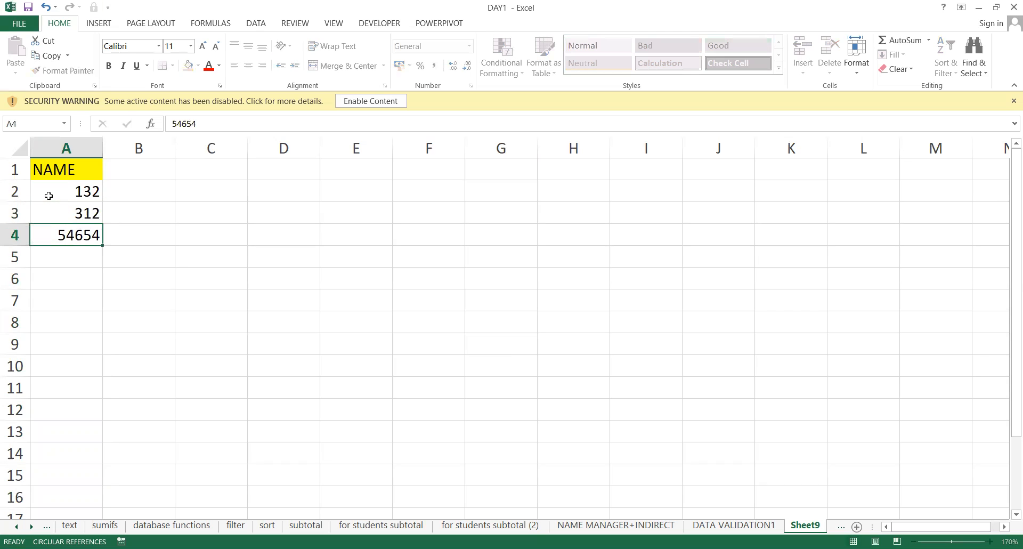
{"action": "key", "text": "Return"}
{"action": "type", "text": "AMAN"}
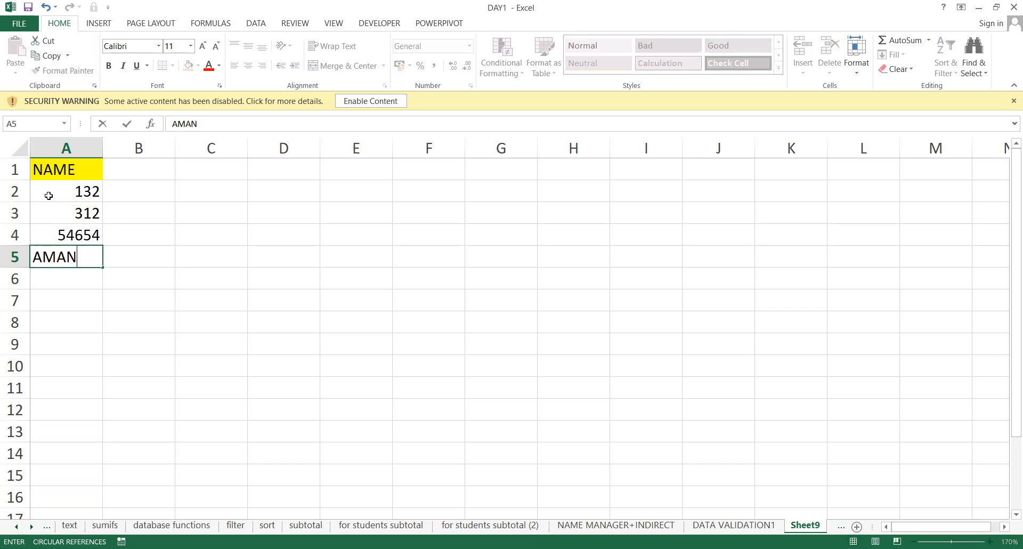
{"action": "key", "text": "Return"}
{"action": "type", "text": "AMIT"}
{"action": "key", "text": "Return"}
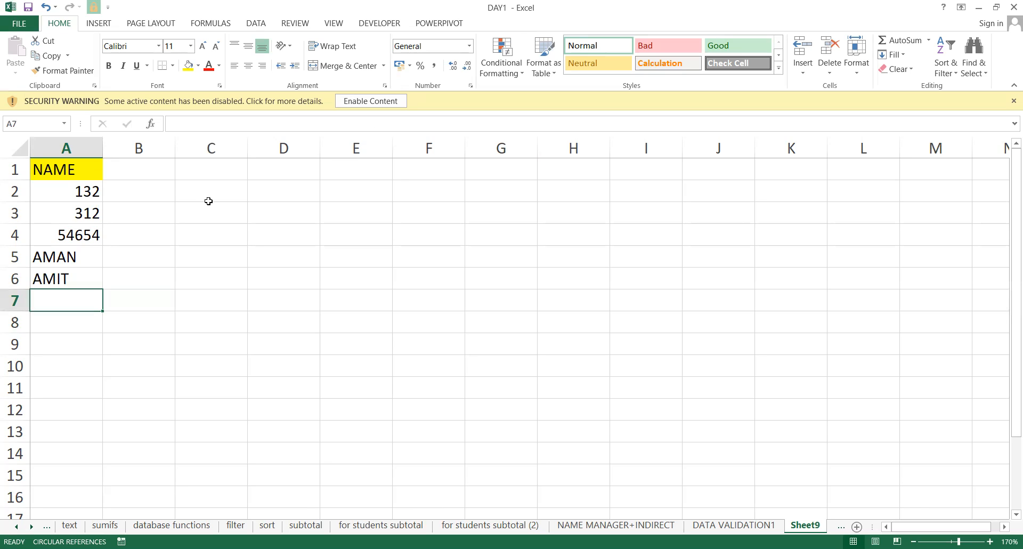
Select the entire column A and switch to the DATA ribbon tab.
{"action": "left_click", "coordinate": [42, 147]}
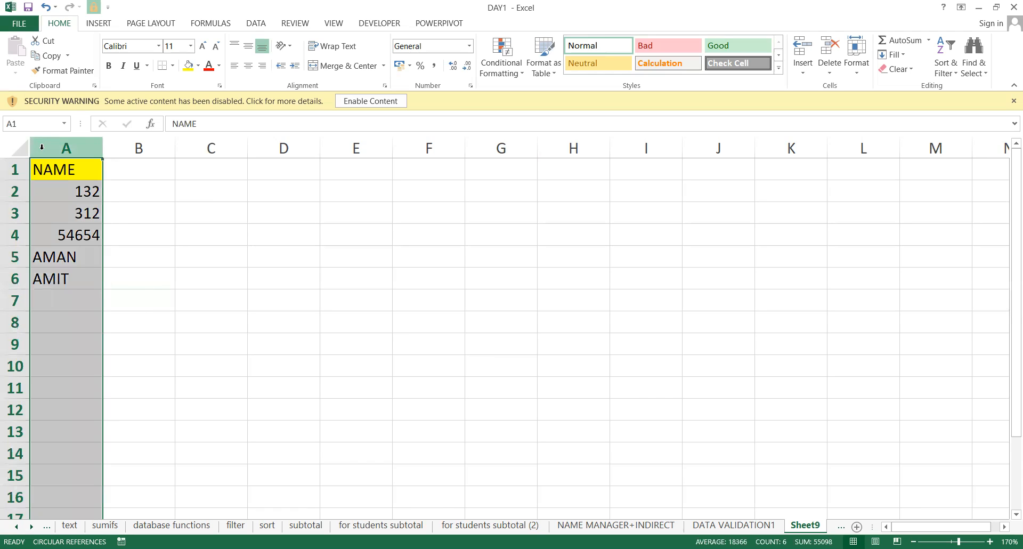
{"action": "key", "text": "Down"}
{"action": "key", "text": "Up"}
{"action": "key", "text": "shift+Down"}
{"action": "key", "text": "shift+Down"}
{"action": "key", "text": "shift+Down"}
{"action": "key", "text": "shift+Down"}
{"action": "key", "text": "shift+Down"}
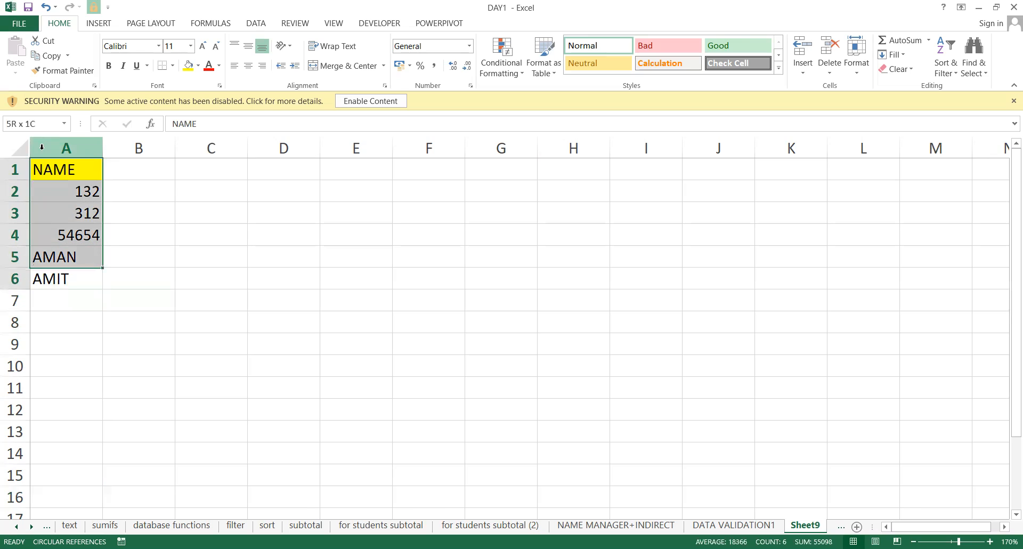
{"action": "key", "text": "shift+Down"}
{"action": "key", "text": "shift+Down"}
{"action": "key", "text": "shift+Down"}
{"action": "key", "text": "shift+Down"}
{"action": "key", "text": "shift+Down"}
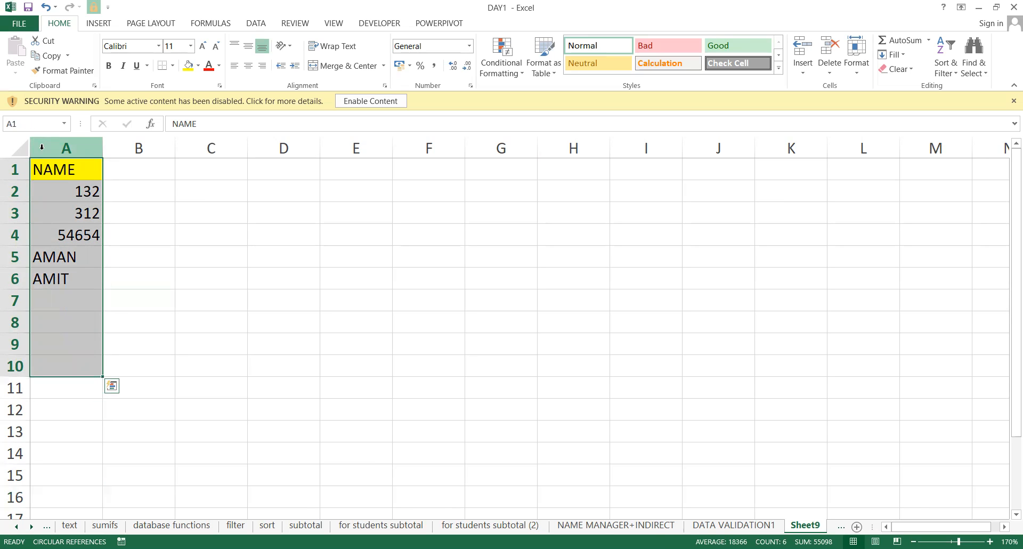
{"action": "left_click", "coordinate": [166, 213]}
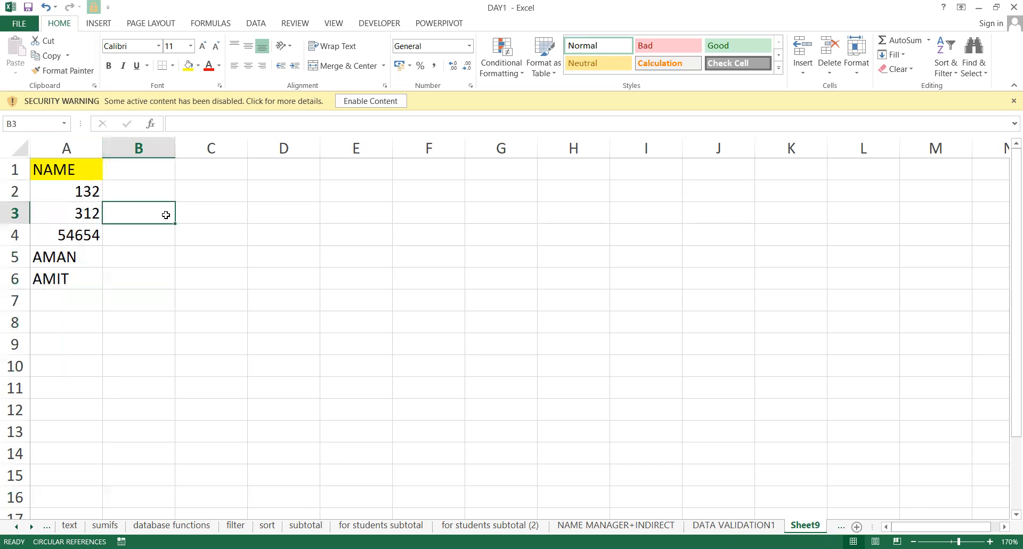
{"action": "left_click", "coordinate": [84, 147]}
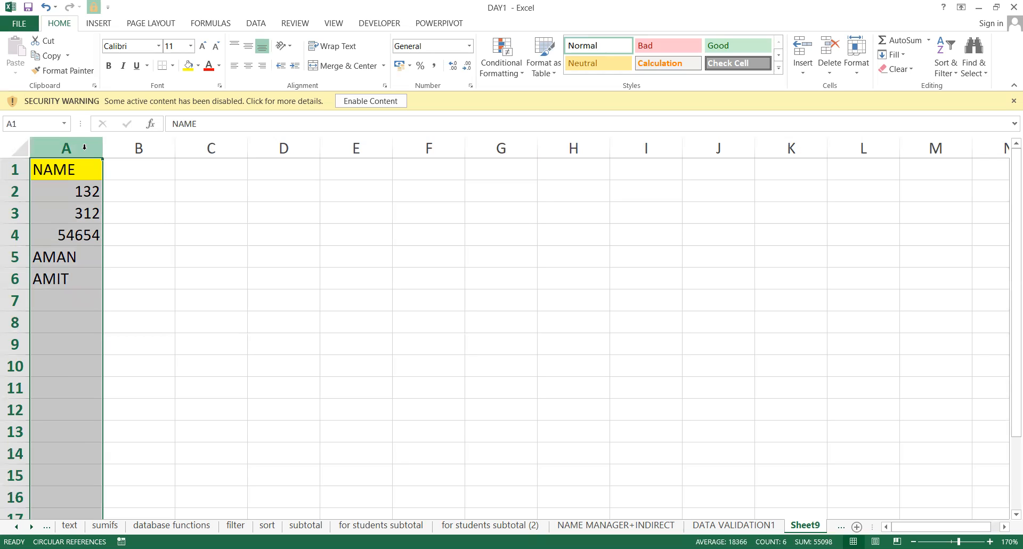
{"action": "left_click", "coordinate": [255, 23]}
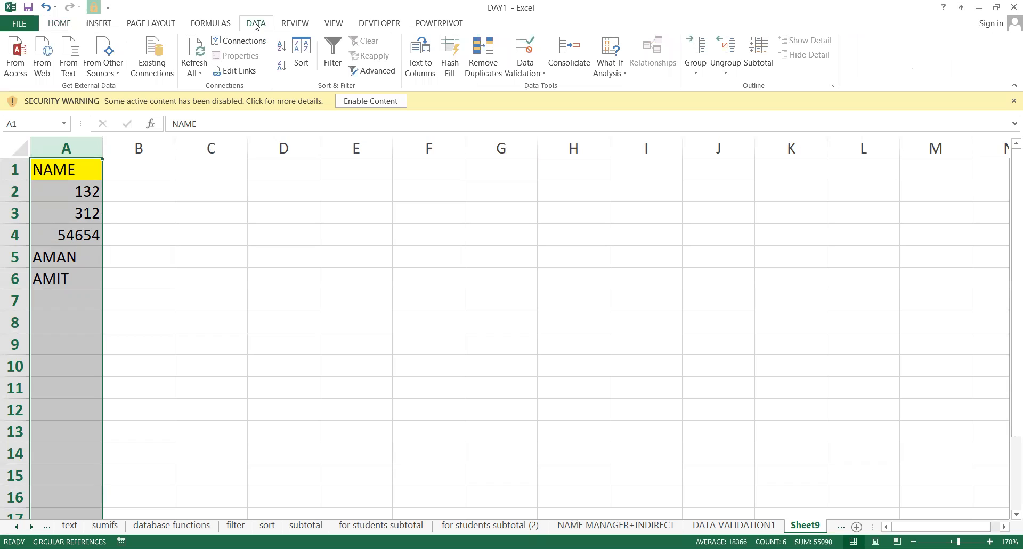
Open Data Validation for column A and set Allow to Custom.
{"action": "left_click", "coordinate": [528, 67]}
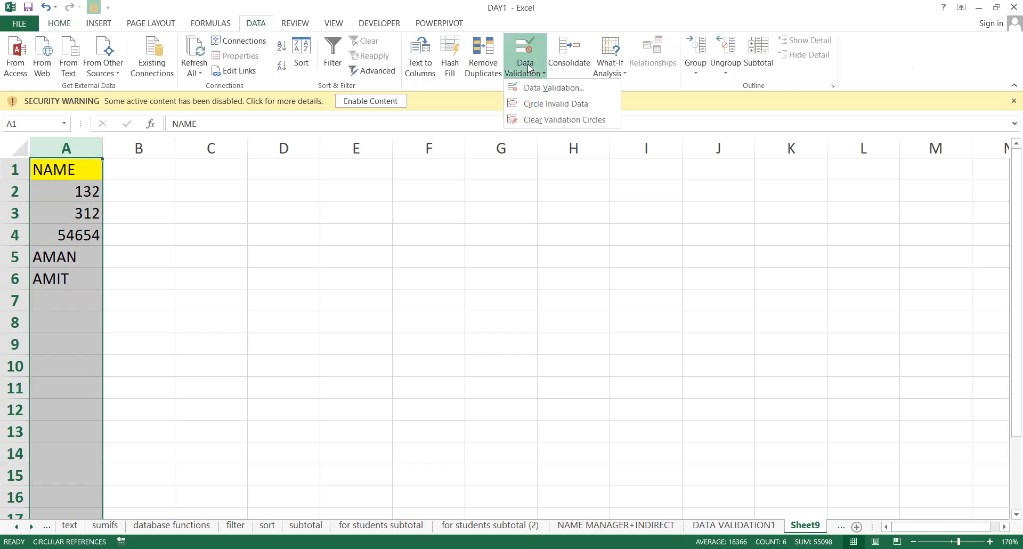
{"action": "left_click", "coordinate": [546, 93]}
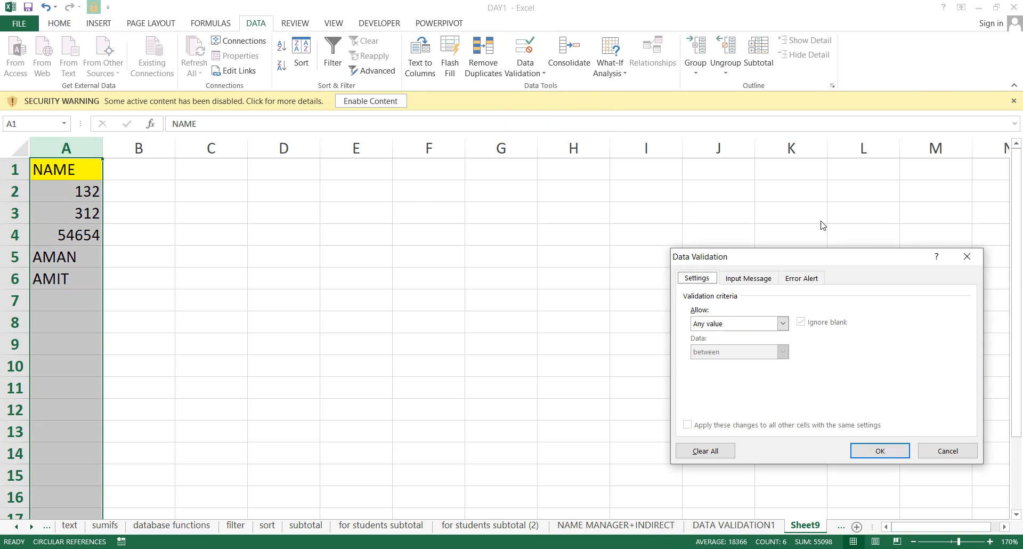
{"action": "left_click_drag", "start_coordinate": [808, 257], "coordinate": [577, 176]}
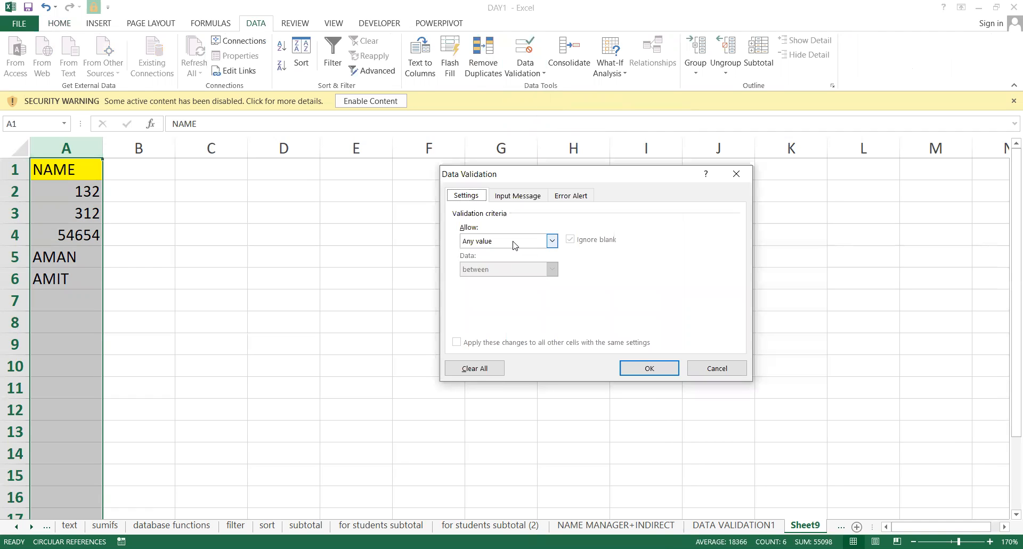
{"action": "left_click", "coordinate": [515, 244]}
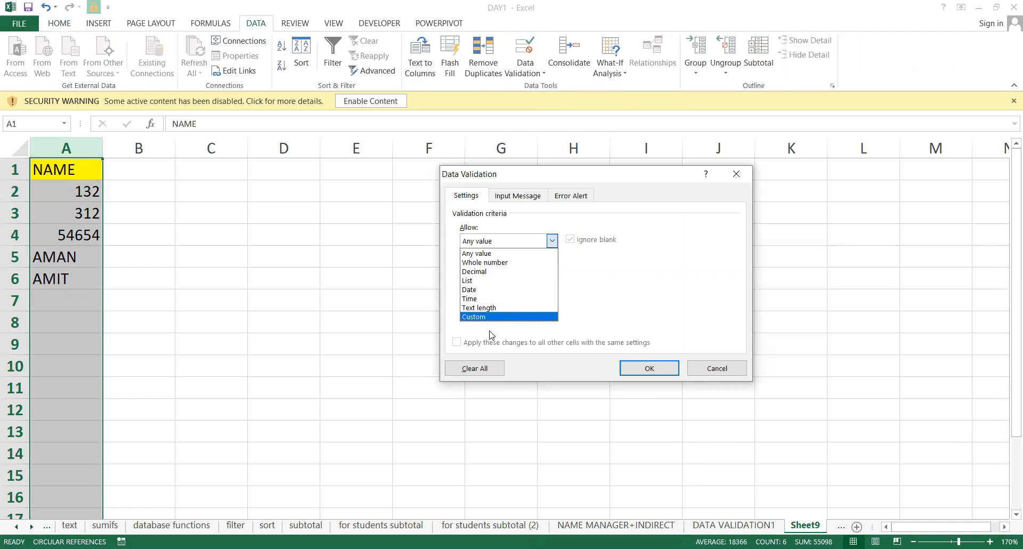
{"action": "left_click", "coordinate": [485, 317]}
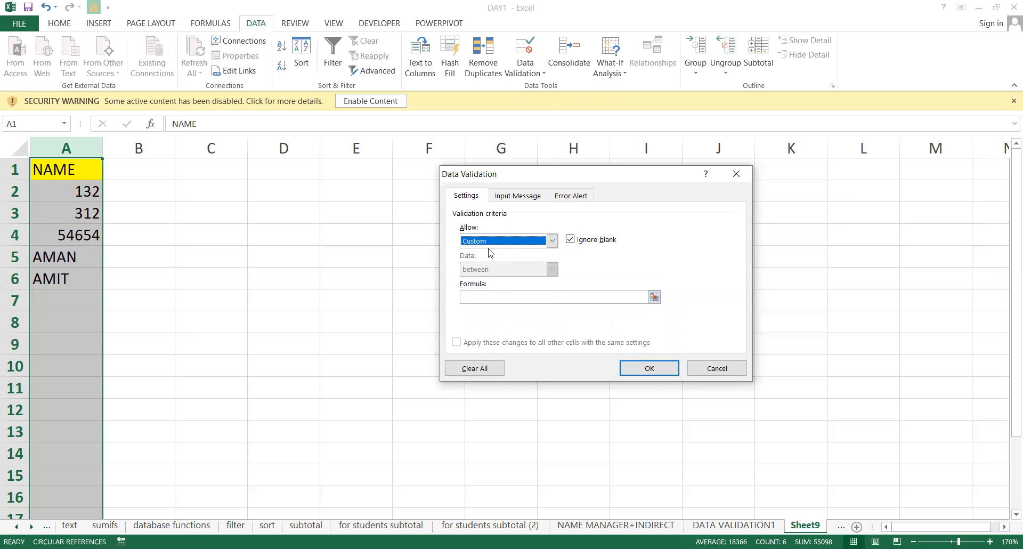
Enter =ISTEXT(A2)=TRUE as the custom validation formula, referencing A2 by clicking the cell.
{"action": "left_click", "coordinate": [476, 295]}
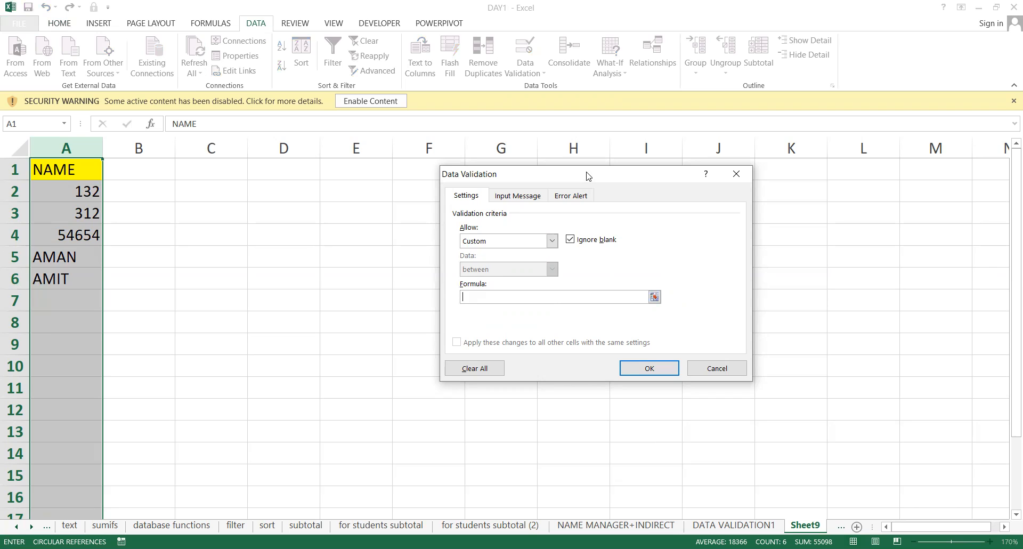
{"action": "left_click_drag", "start_coordinate": [507, 179], "coordinate": [377, 202]}
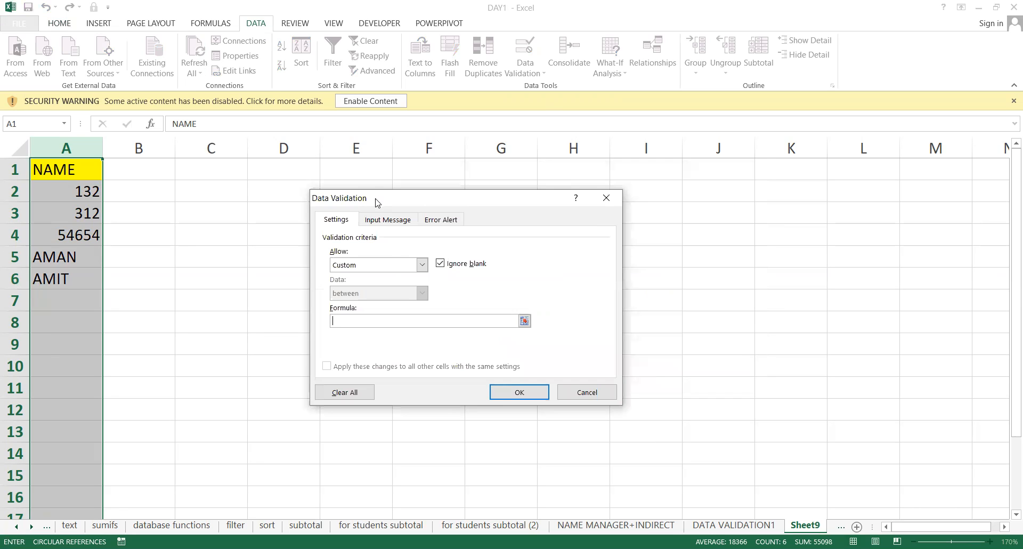
{"action": "left_click_drag", "start_coordinate": [376, 203], "coordinate": [374, 170]}
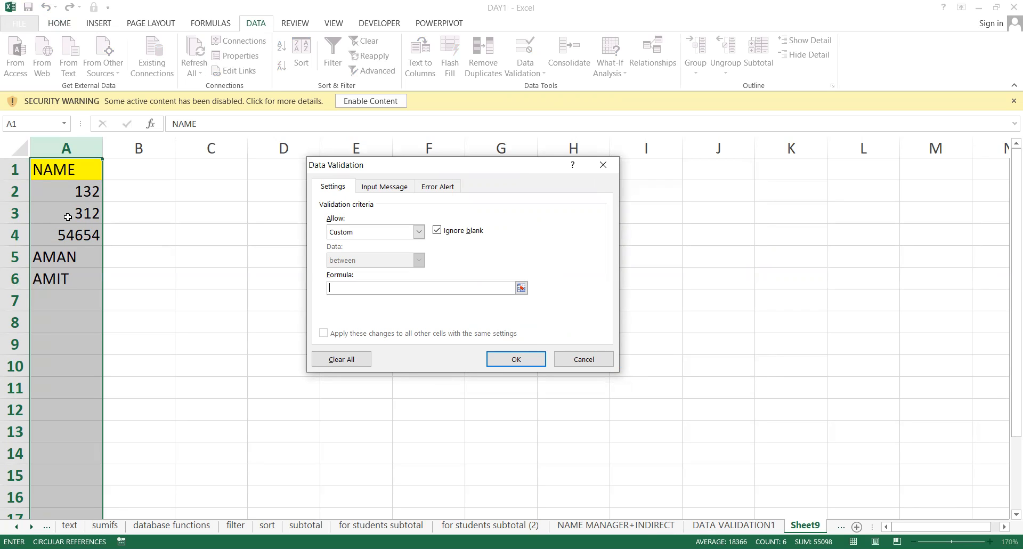
{"action": "type", "text": "=ISTEXT"}
{"action": "type", "text": "("}
{"action": "left_click", "coordinate": [64, 191]}
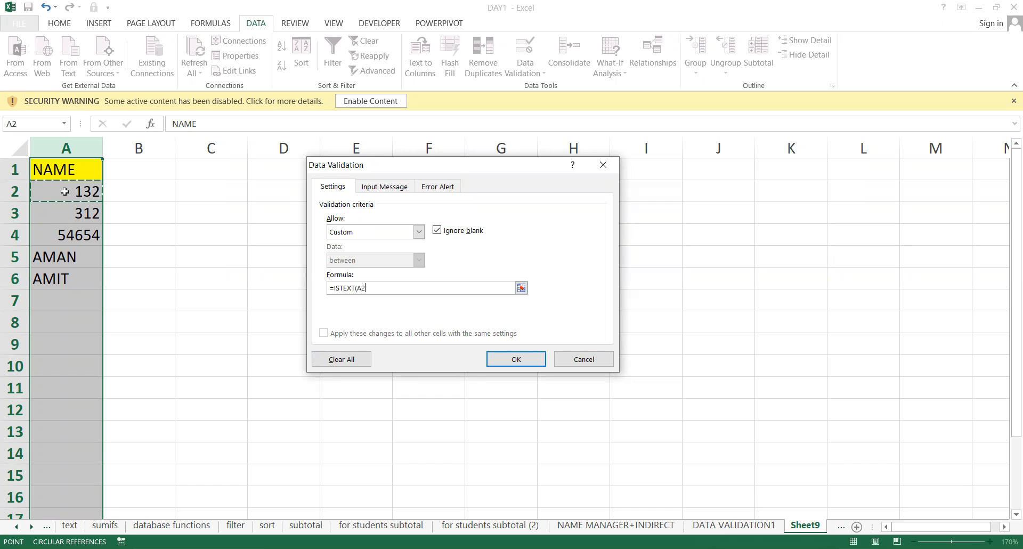
{"action": "type", "text": ")"}
{"action": "type", "text": "=TRUE"}
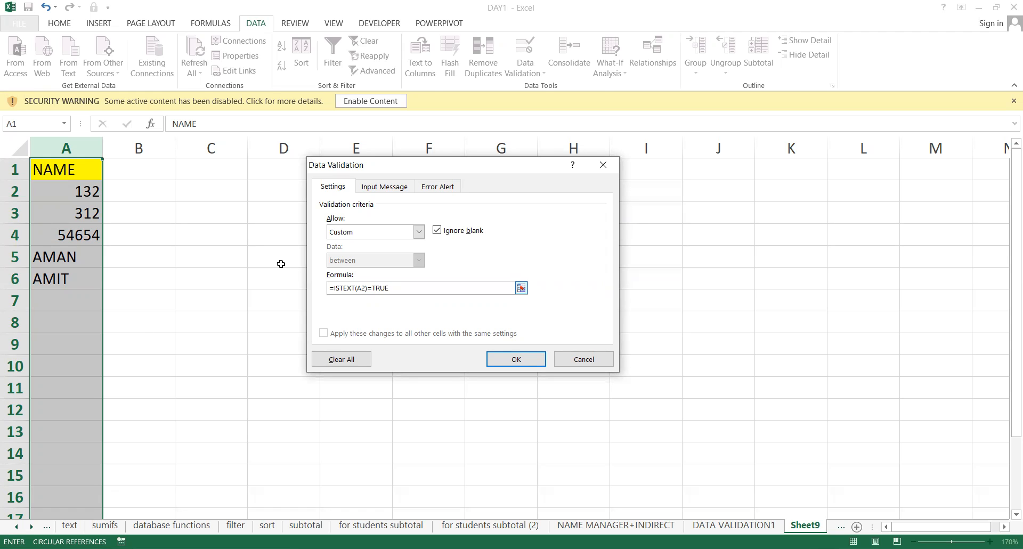
Review the =TRUE part of the rule formula, then move to the Error Alert settings.
{"action": "left_click_drag", "start_coordinate": [386, 289], "coordinate": [373, 288]}
{"action": "left_click", "coordinate": [412, 287]}
{"action": "left_click", "coordinate": [385, 187]}
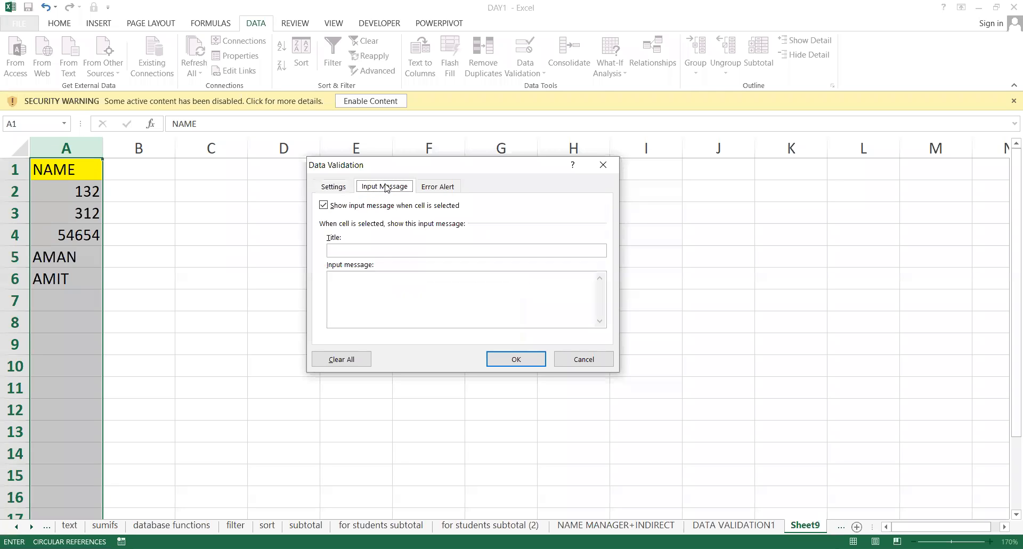
{"action": "left_click", "coordinate": [431, 188]}
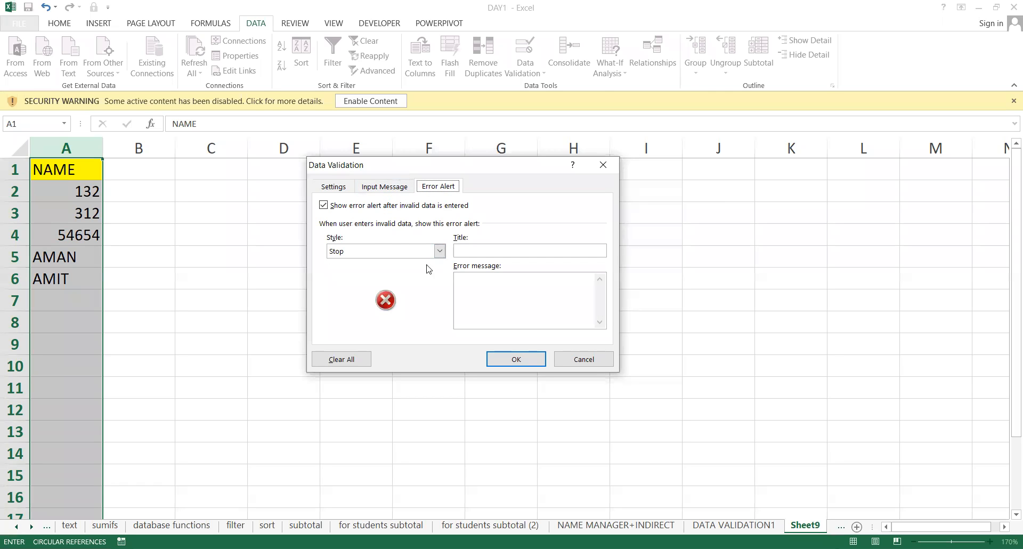
Try the Warning alert style, then set it back to Stop and start on the Title.
{"action": "left_click", "coordinate": [376, 250]}
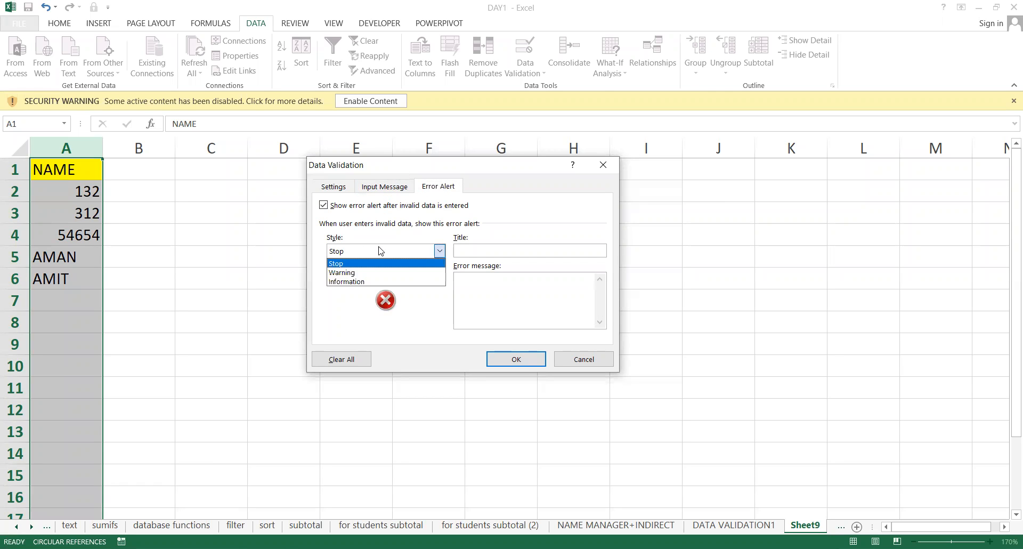
{"action": "left_click", "coordinate": [361, 272]}
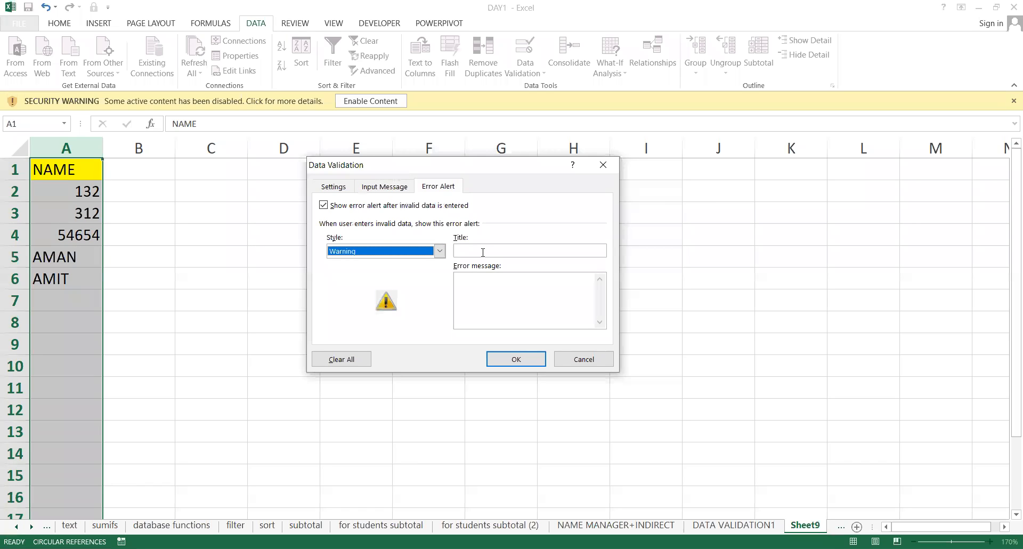
{"action": "left_click", "coordinate": [440, 251]}
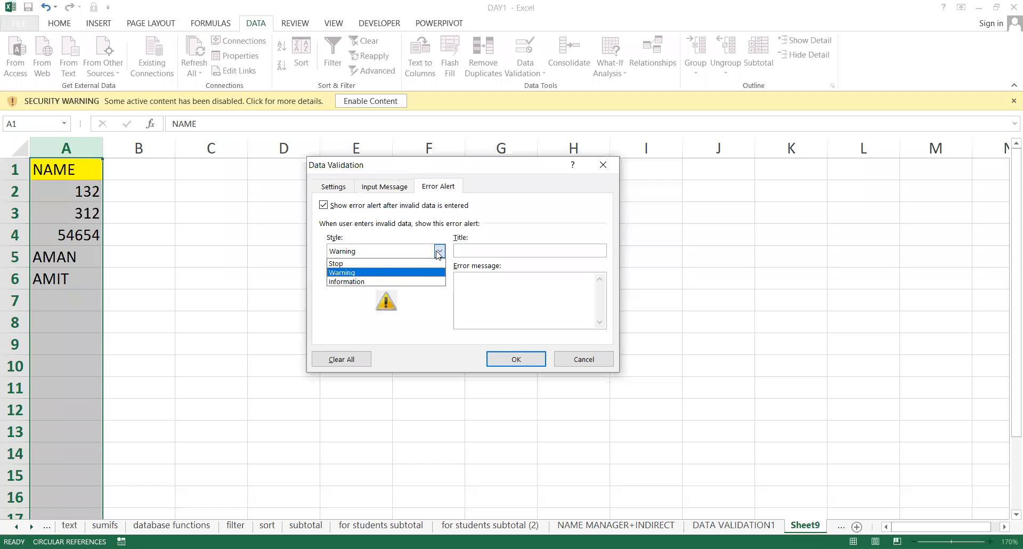
{"action": "left_click", "coordinate": [396, 264]}
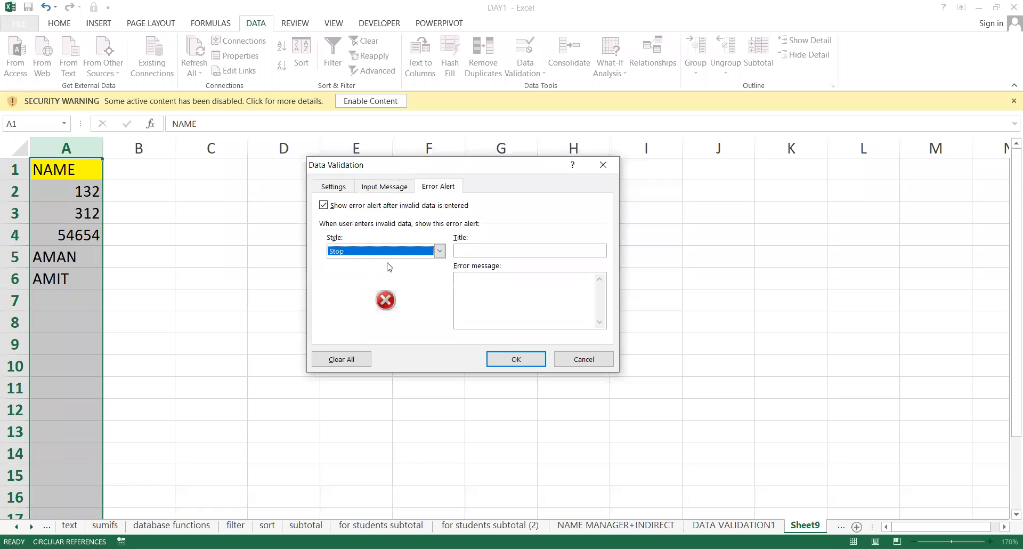
{"action": "left_click", "coordinate": [439, 252]}
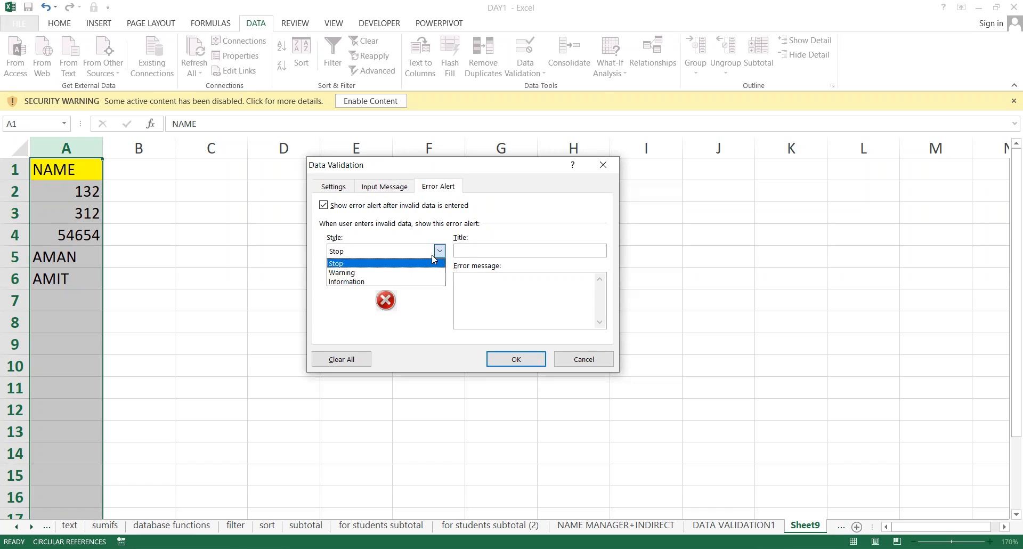
{"action": "left_click", "coordinate": [397, 264]}
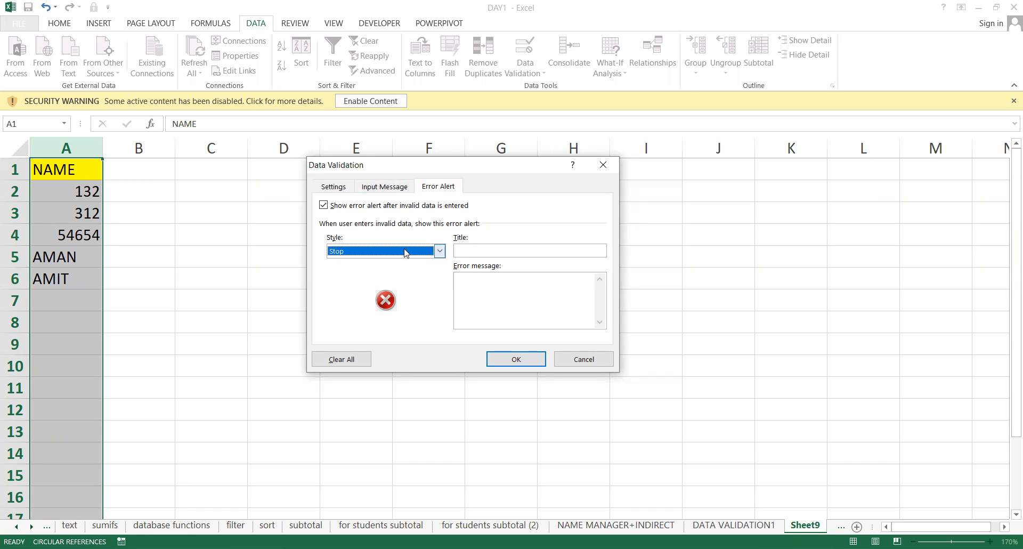
{"action": "left_click", "coordinate": [406, 253]}
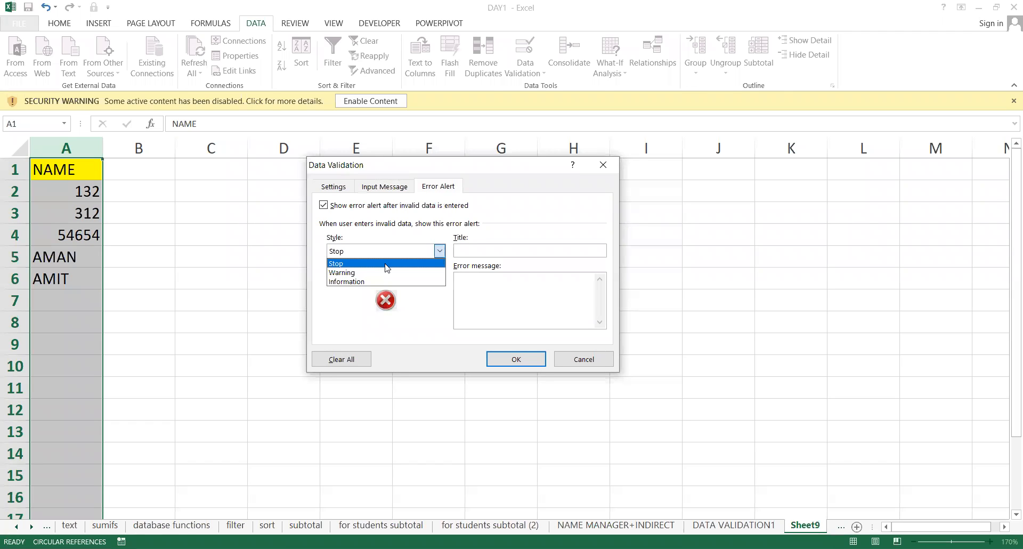
{"action": "left_click", "coordinate": [386, 264]}
{"action": "left_click", "coordinate": [465, 249]}
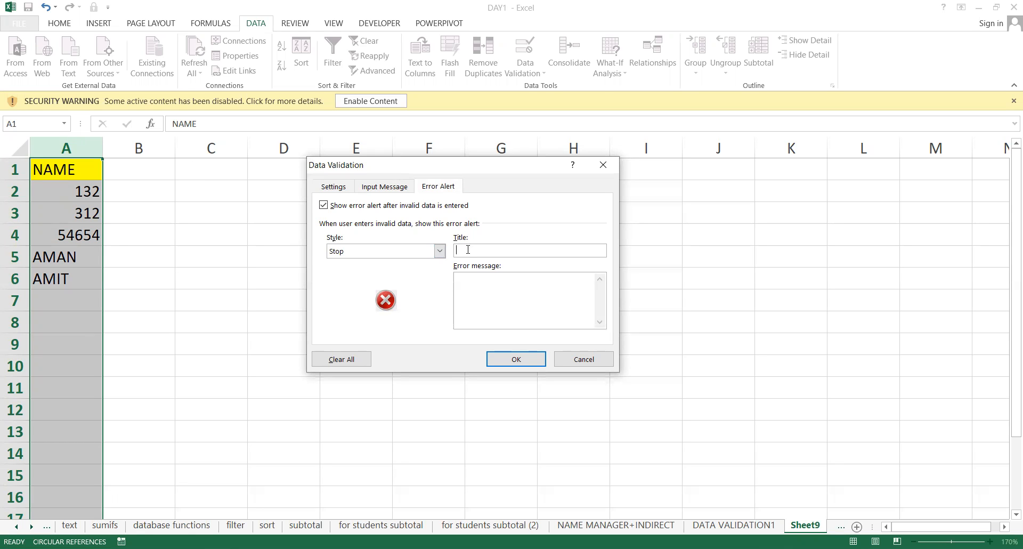
Title the Stop alert 'ENTER NAME ONLY' with message 'NUMBER NOT ALLOWED' and apply the rule.
{"action": "type", "text": "ENTER NAME ONLY"}
{"action": "left_click", "coordinate": [498, 282]}
{"action": "type", "text": "NUMBER NOT ALLOWED"}
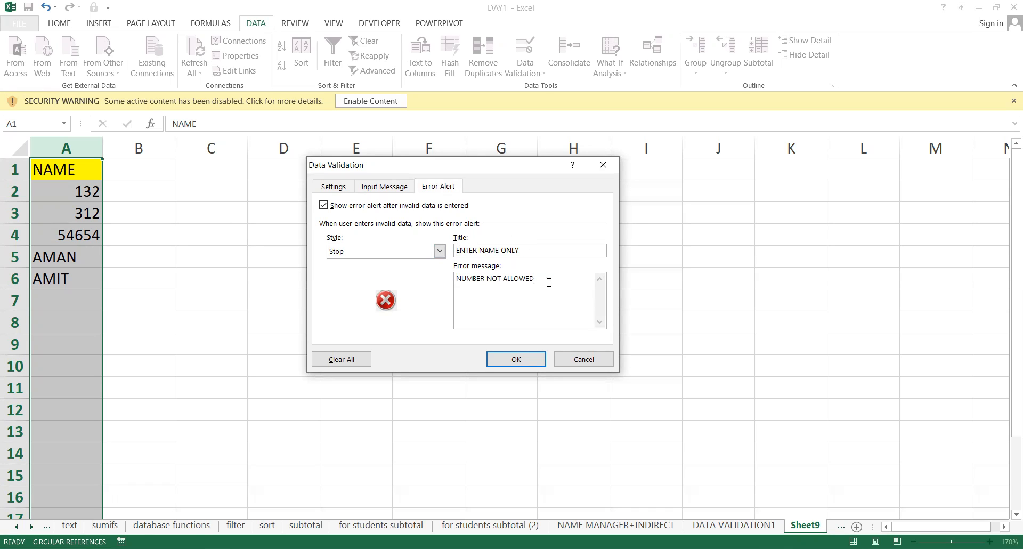
{"action": "left_click", "coordinate": [514, 359]}
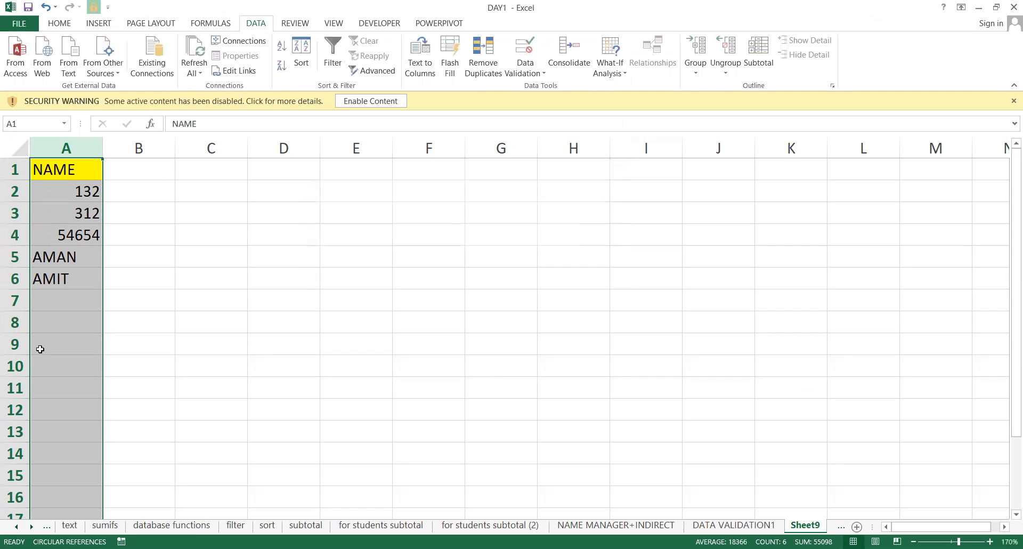
Enter 123 in A8, overwrite A4's 54654 with 123, and reconfirm A5 and A6.
{"action": "left_click", "coordinate": [60, 318]}
{"action": "type", "text": "123"}
{"action": "key", "text": "Return"}
{"action": "key", "text": "Up"}
{"action": "key", "text": "Up"}
{"action": "key", "text": "Up"}
{"action": "key", "text": "Up"}
{"action": "key", "text": "Up"}
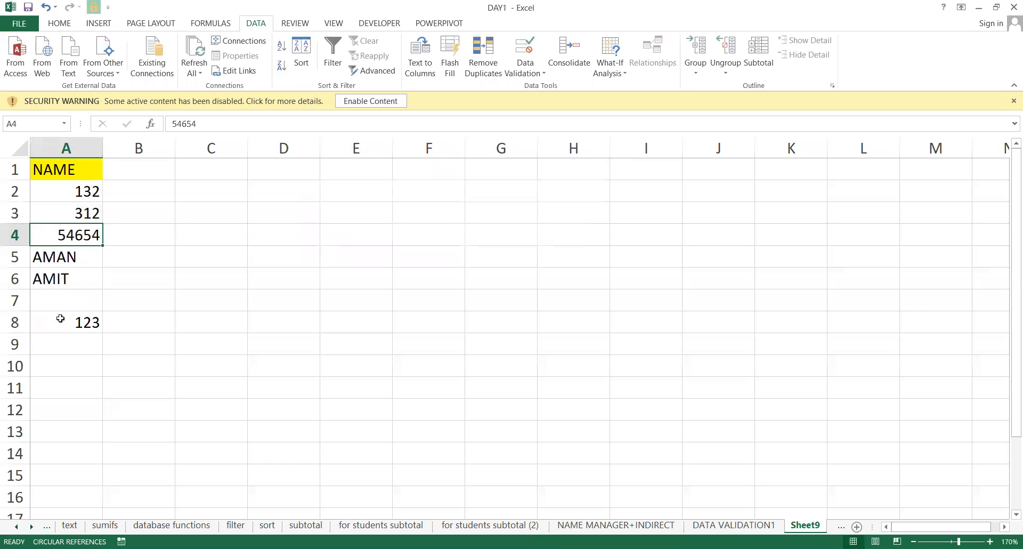
{"action": "type", "text": "123"}
{"action": "key", "text": "Return"}
{"action": "key", "text": "F2"}
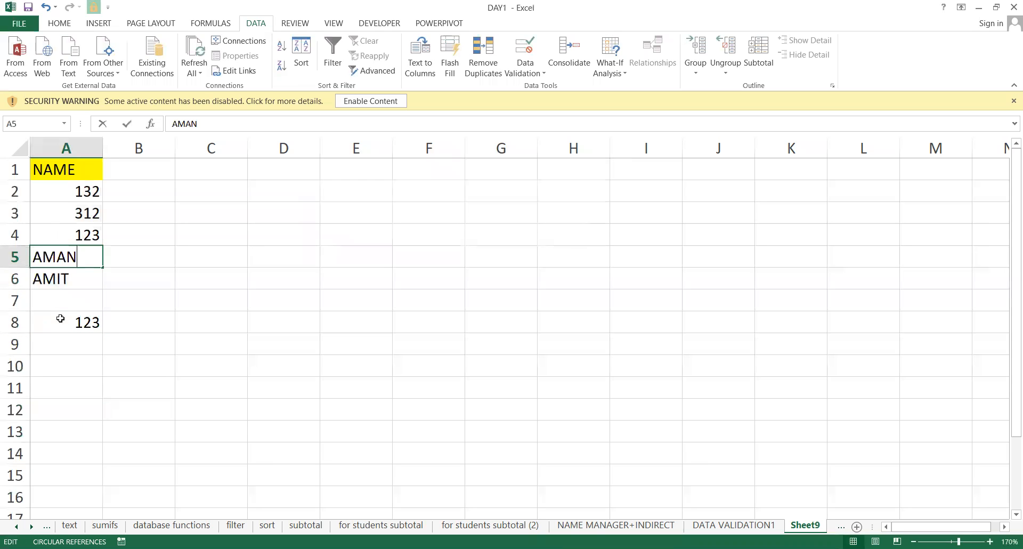
{"action": "key", "text": "Return"}
{"action": "key", "text": "F2"}
{"action": "key", "text": "Return"}
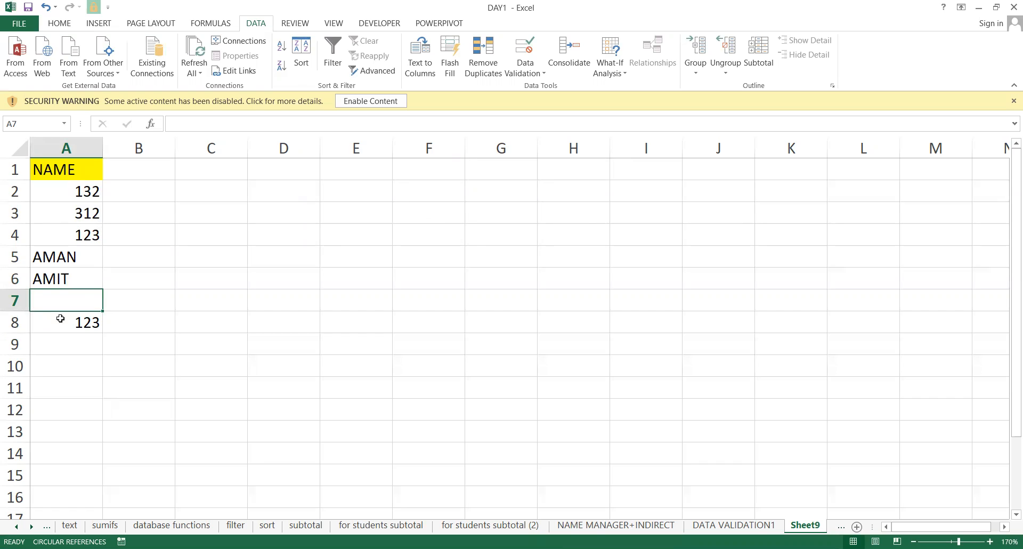
{"action": "key", "text": "ctrl+space"}
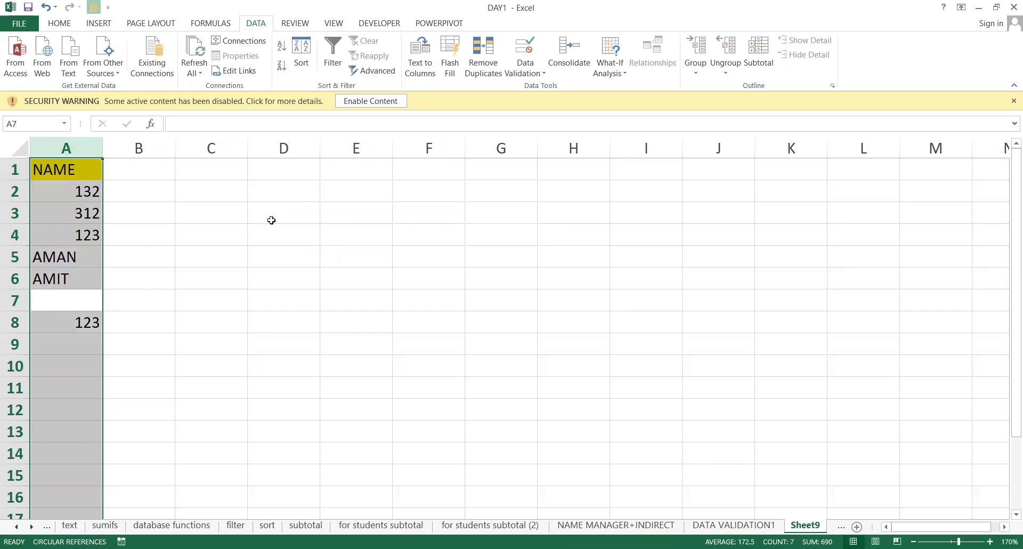
Enter =ISTEXT(A4)=TRUE in B4, which returns FALSE for the number in A4.
{"action": "left_click", "coordinate": [187, 240]}
{"action": "left_click", "coordinate": [119, 244]}
{"action": "type", "text": "="}
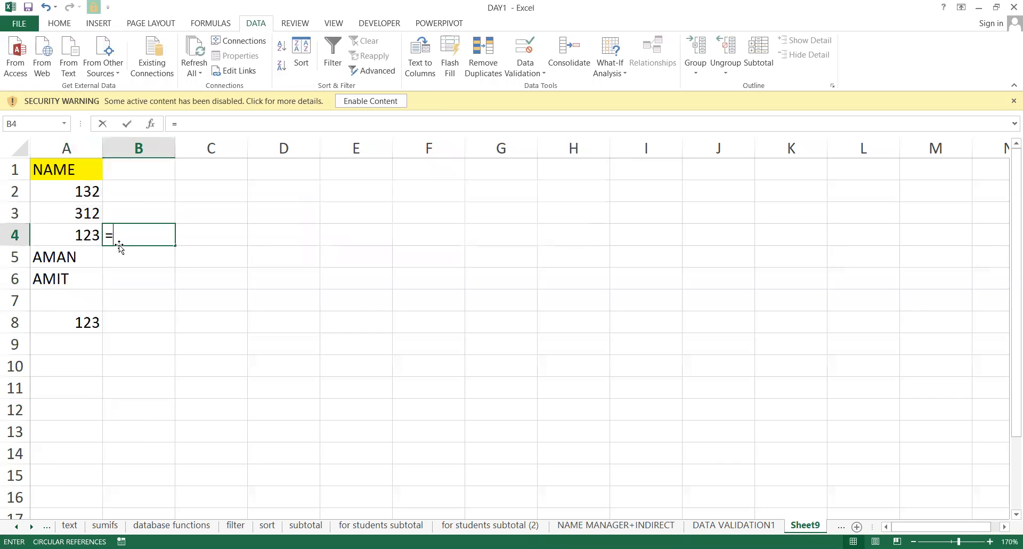
{"action": "type", "text": "ISTEXT`"}
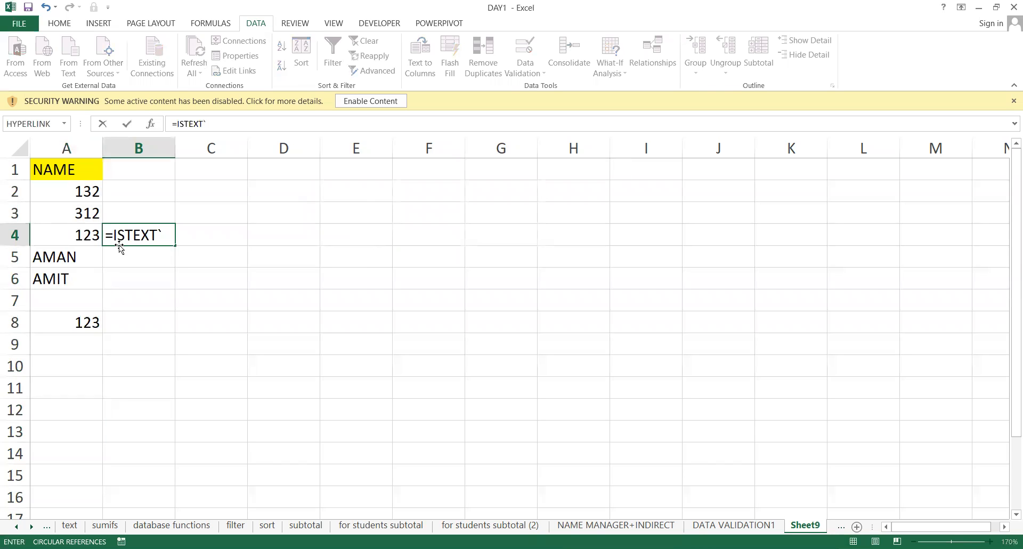
{"action": "key", "text": "BackSpace"}
{"action": "type", "text": "("}
{"action": "left_click", "coordinate": [71, 241]}
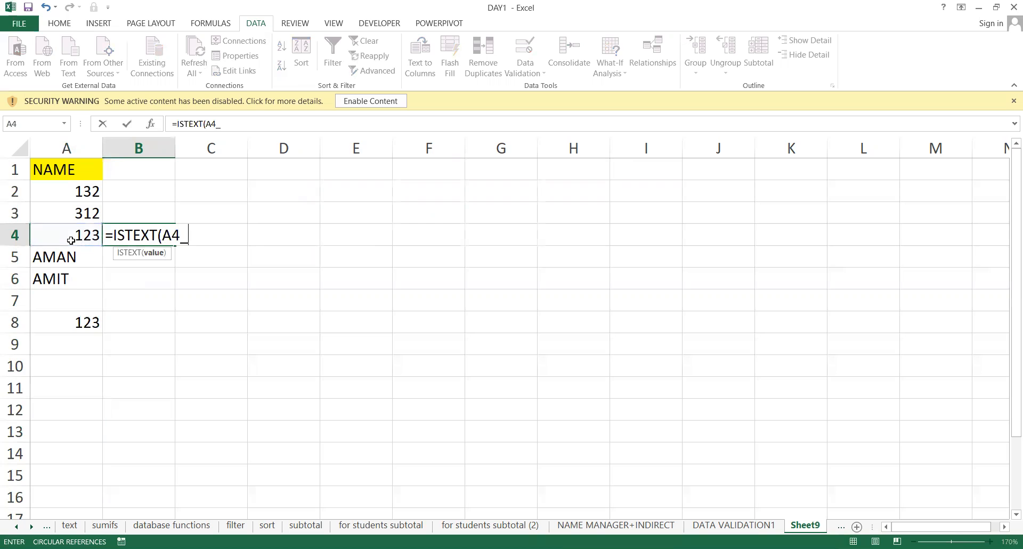
{"action": "type", "text": ")="}
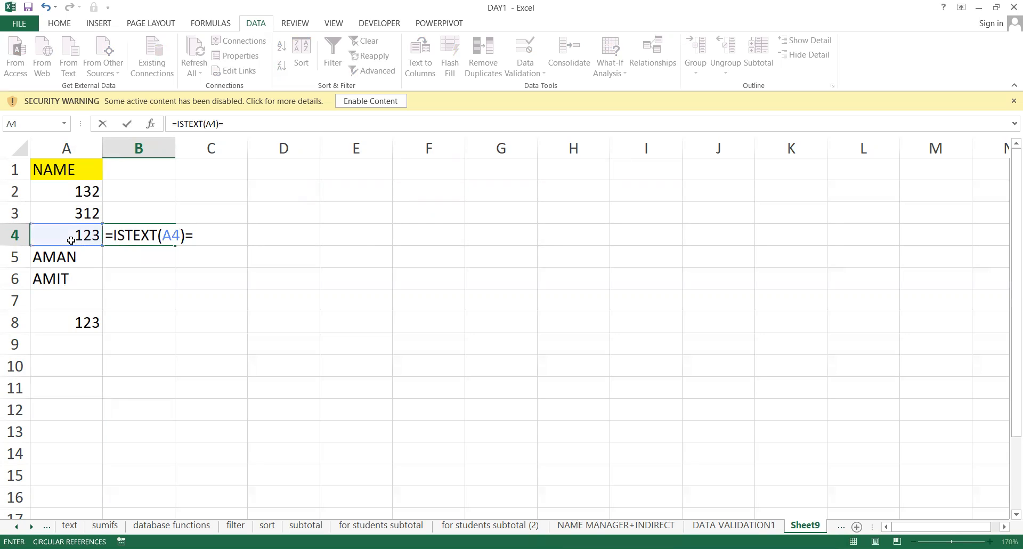
{"action": "type", "text": "TREUE"}
{"action": "key", "text": "BackSpace"}
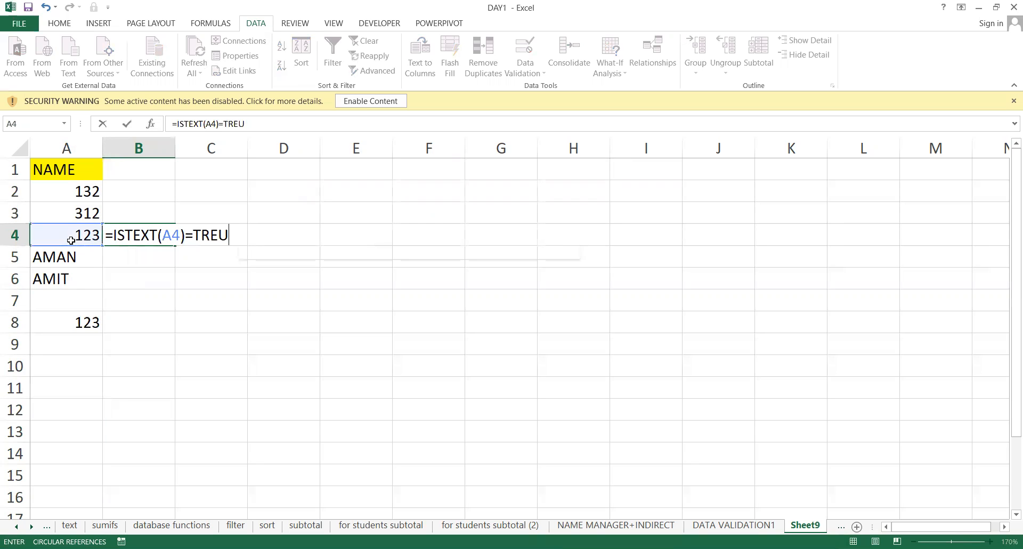
{"action": "key", "text": "Return"}
Review B4's formula in edit mode without changing it, then select column A.
{"action": "key", "text": "Up"}
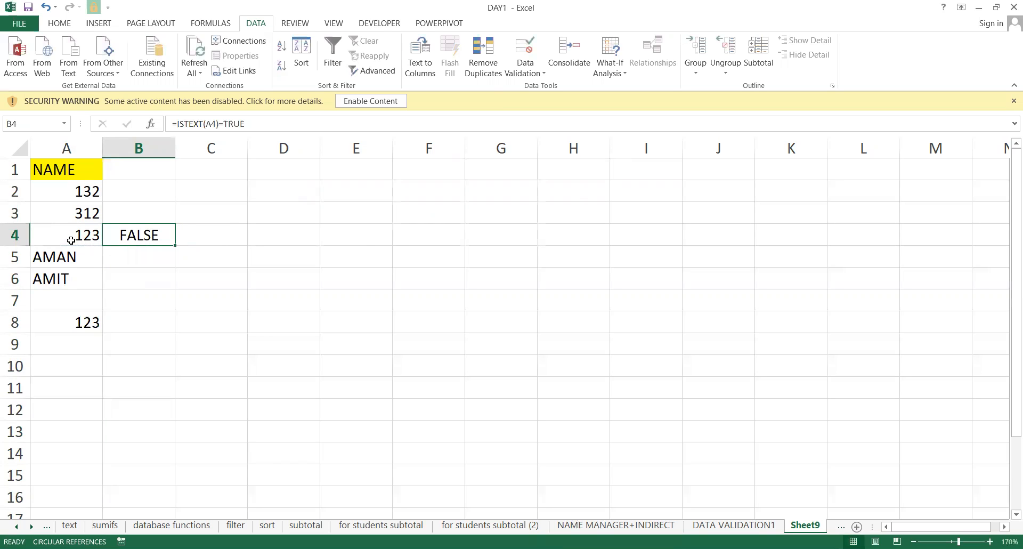
{"action": "key", "text": "F2"}
{"action": "key", "text": "shift+Left"}
{"action": "key", "text": "shift+Left"}
{"action": "key", "text": "shift+Left"}
{"action": "key", "text": "shift+Left"}
{"action": "key", "text": "shift+Left"}
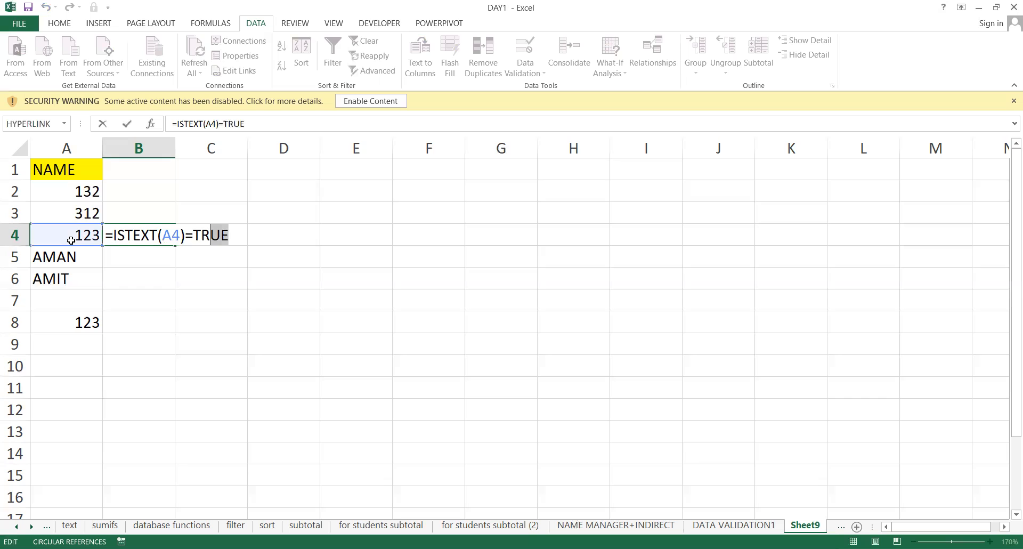
{"action": "key", "text": "shift+Home"}
{"action": "key", "text": "ctrl+c"}
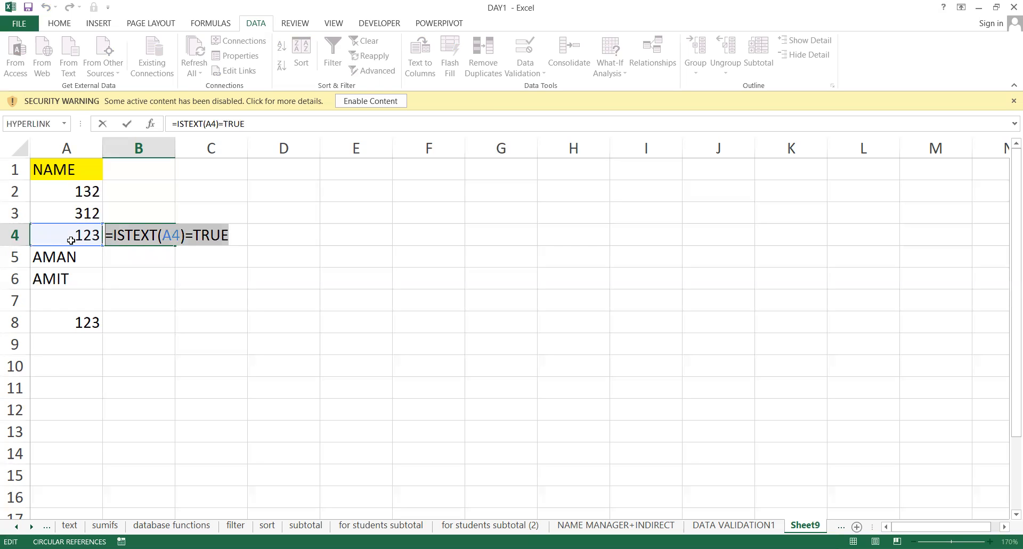
{"action": "key", "text": "Escape"}
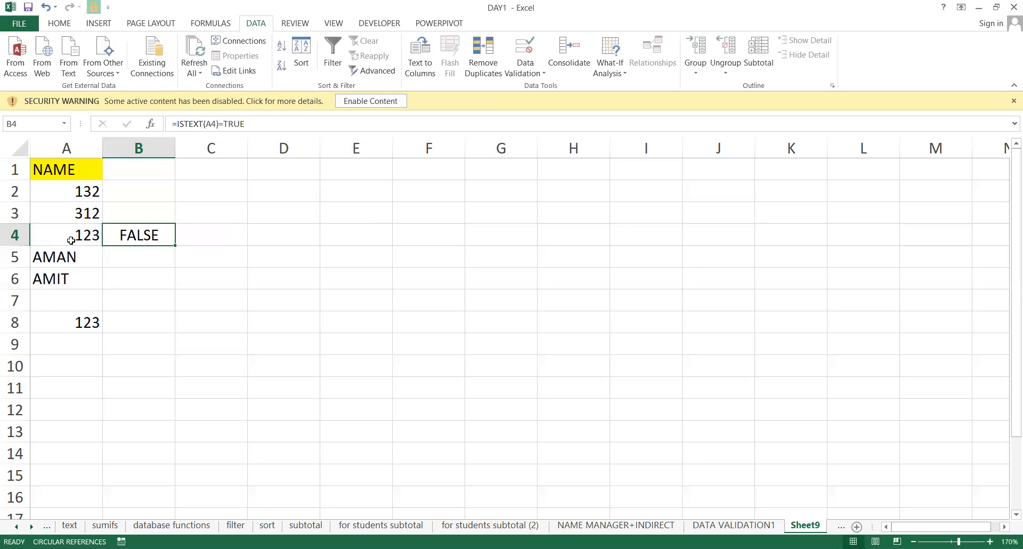
{"action": "left_click", "coordinate": [69, 149]}
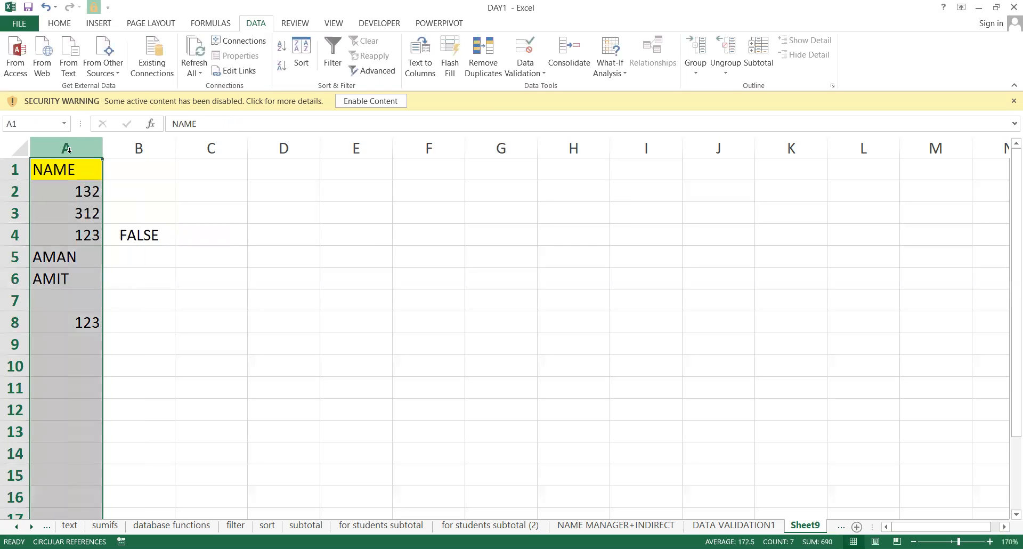
Select column C and open Data Validation with Allow set to Custom.
{"action": "left_click", "coordinate": [206, 148]}
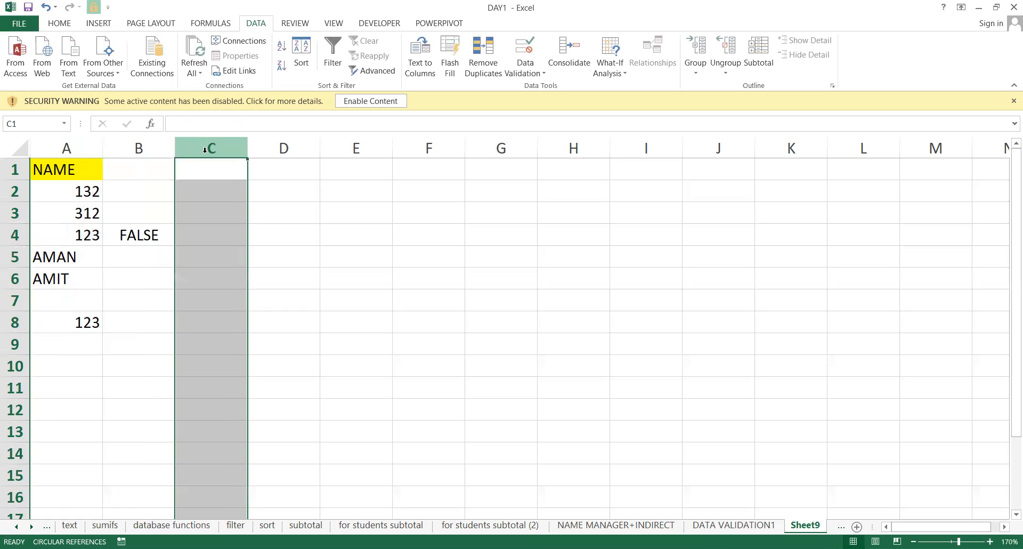
{"action": "left_click", "coordinate": [524, 71]}
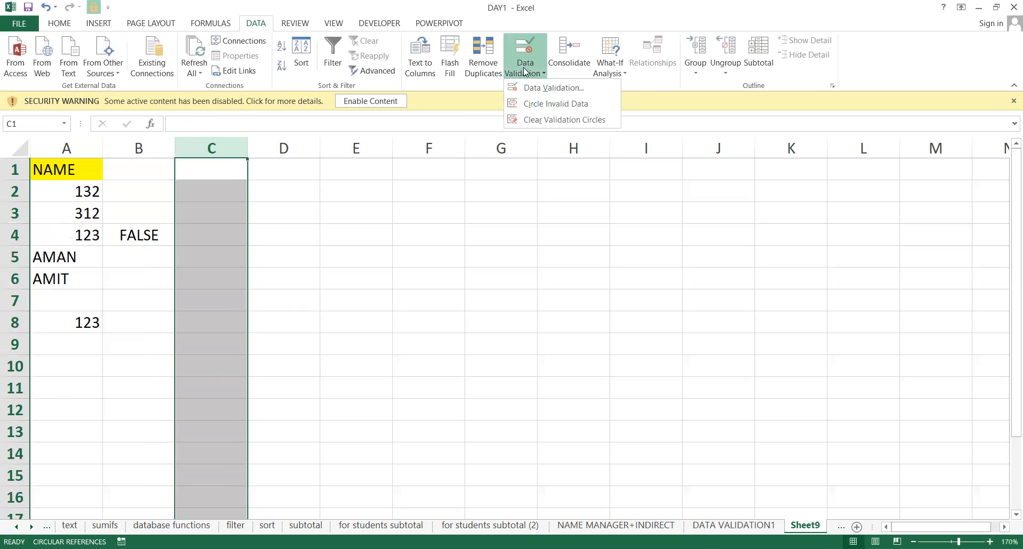
{"action": "left_click", "coordinate": [553, 89]}
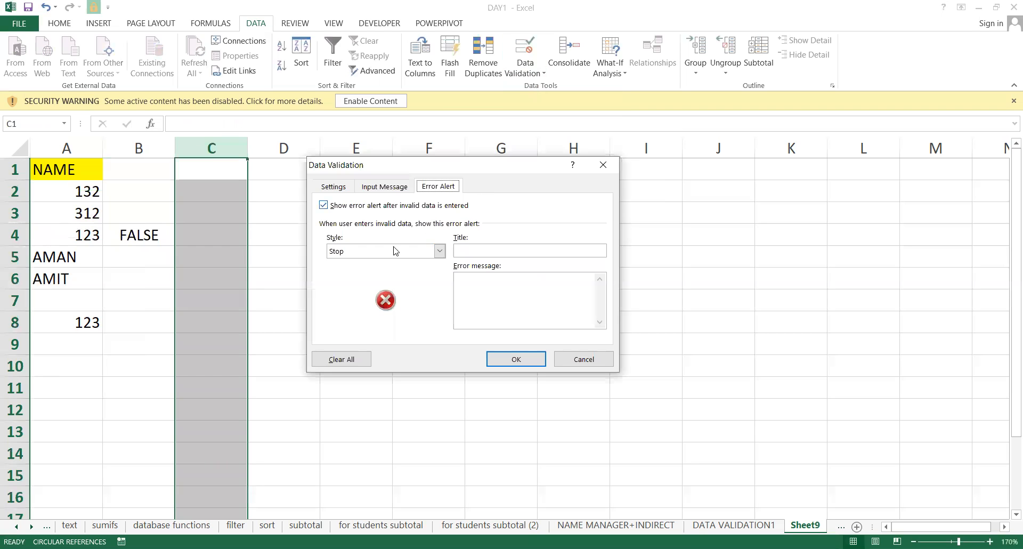
{"action": "left_click", "coordinate": [333, 186]}
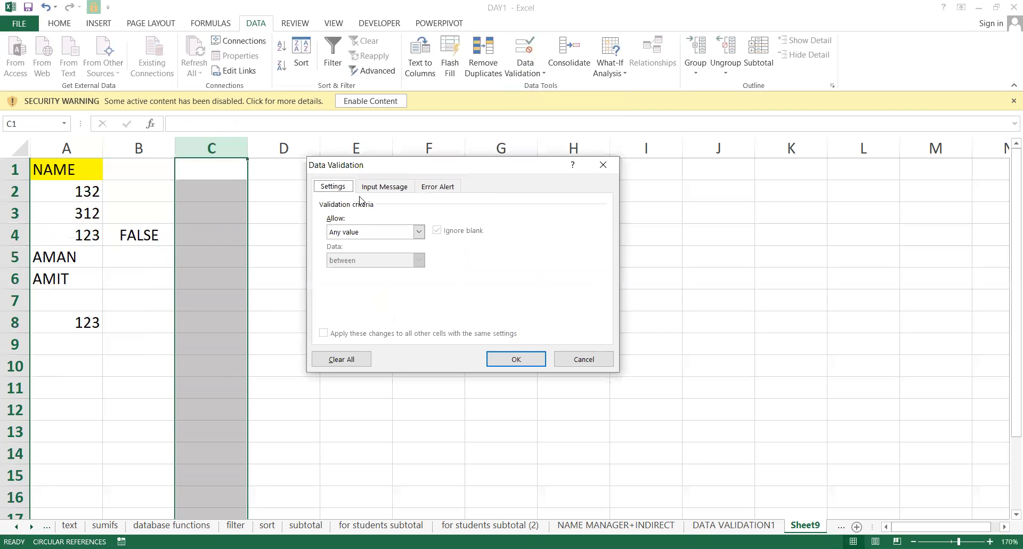
{"action": "left_click", "coordinate": [373, 239]}
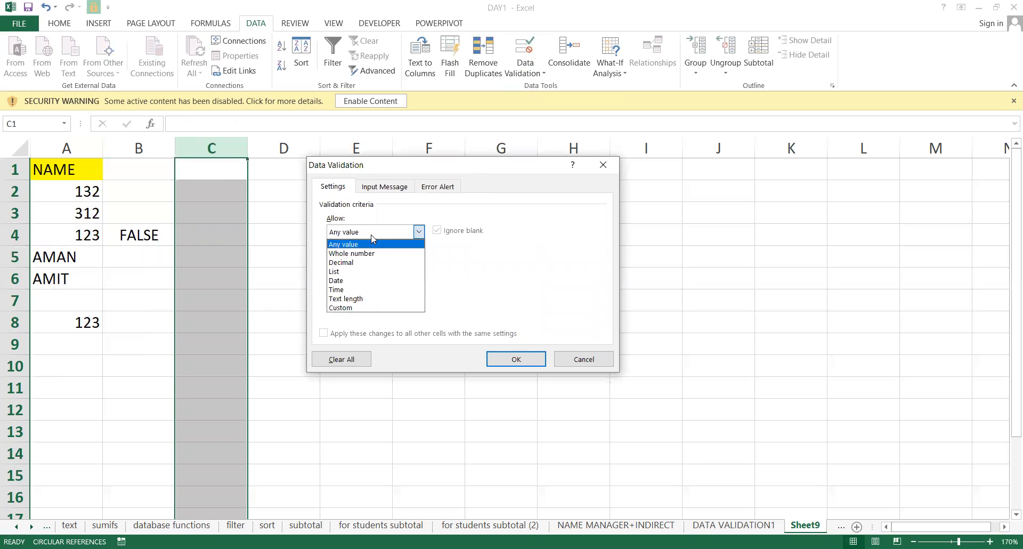
{"action": "left_click", "coordinate": [351, 306]}
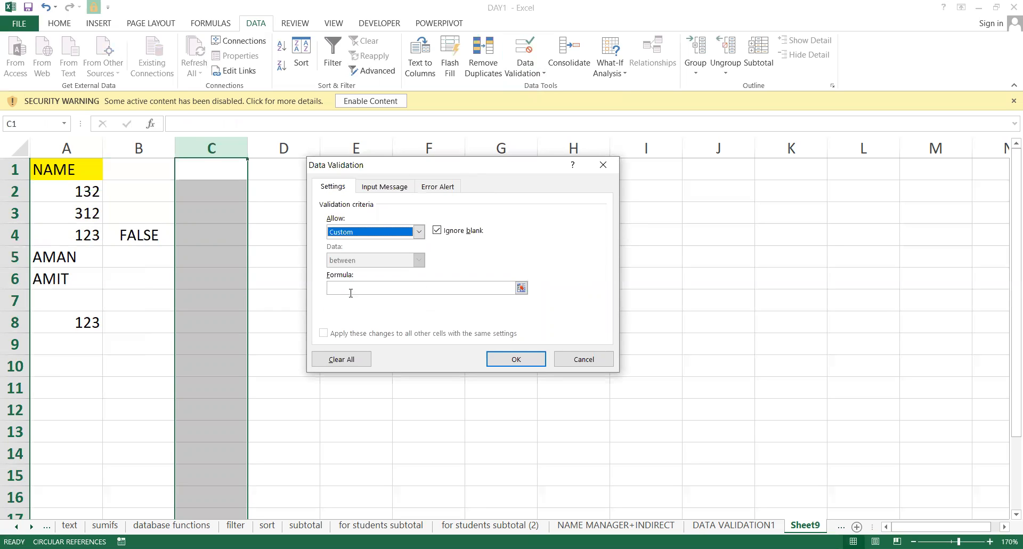
Replace the pasted formula with =ISTEXT(C2)=TRUE, referencing C2 by clicking the cell.
{"action": "left_click", "coordinate": [350, 288]}
{"action": "key", "text": "ctrl+v"}
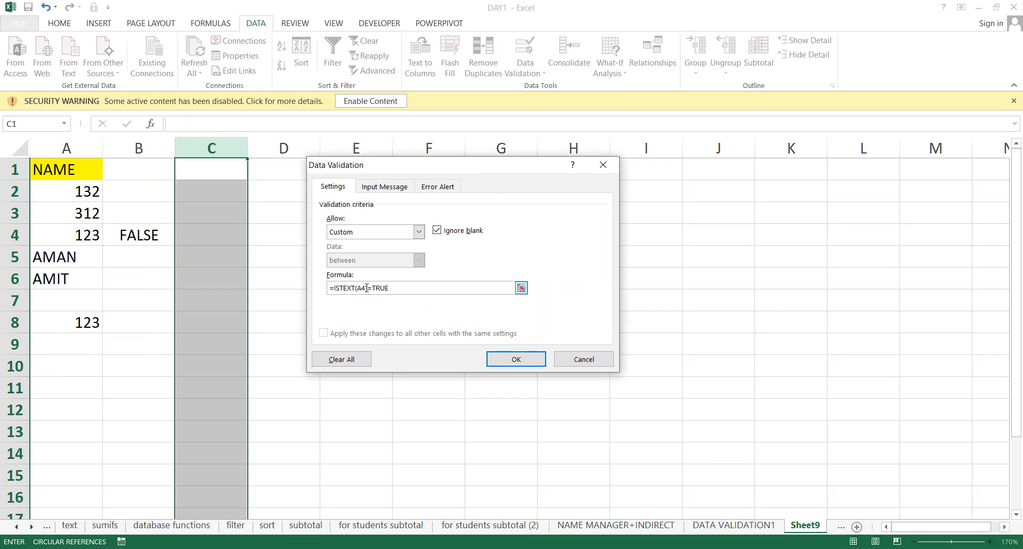
{"action": "left_click_drag", "start_coordinate": [401, 291], "coordinate": [279, 270]}
{"action": "key", "text": "BackSpace"}
{"action": "type", "text": "=ISTEXT"}
{"action": "left_click", "coordinate": [203, 183]}
{"action": "type", "text": ")=TRUE"}
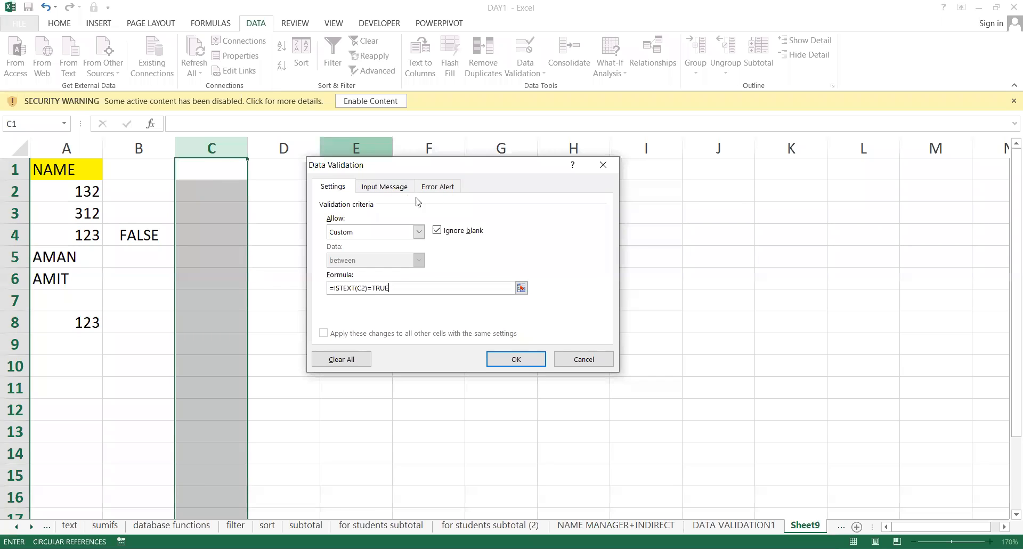
{"action": "left_click", "coordinate": [437, 186]}
Keep the Stop style, title it 'GALAT TYPE KAR RAHE HO' with message 'TYPE NAME ONLY'.
{"action": "left_click", "coordinate": [405, 246]}
{"action": "left_click", "coordinate": [403, 245]}
{"action": "left_click", "coordinate": [481, 251]}
{"action": "type", "text": "GALAT "}
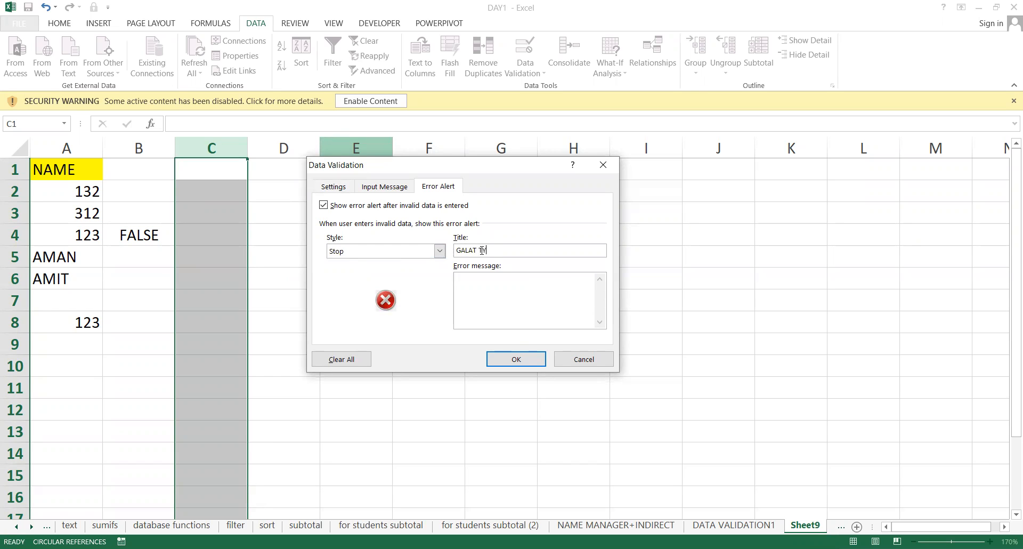
{"action": "type", "text": "TYPE KAR RAHE HO"}
{"action": "left_click", "coordinate": [470, 304]}
{"action": "type", "text": "TYPE NAME ONLY"}
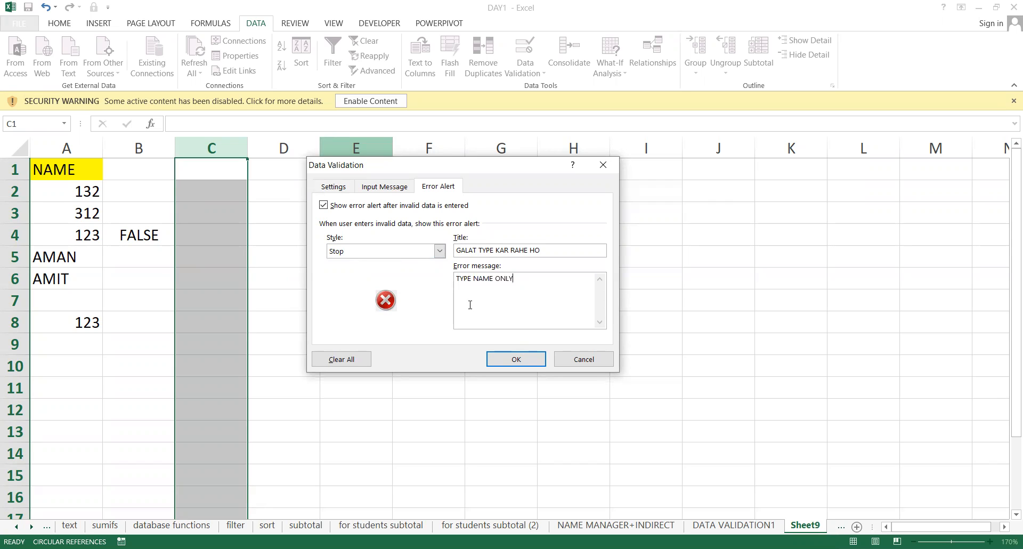
{"action": "left_click", "coordinate": [346, 189]}
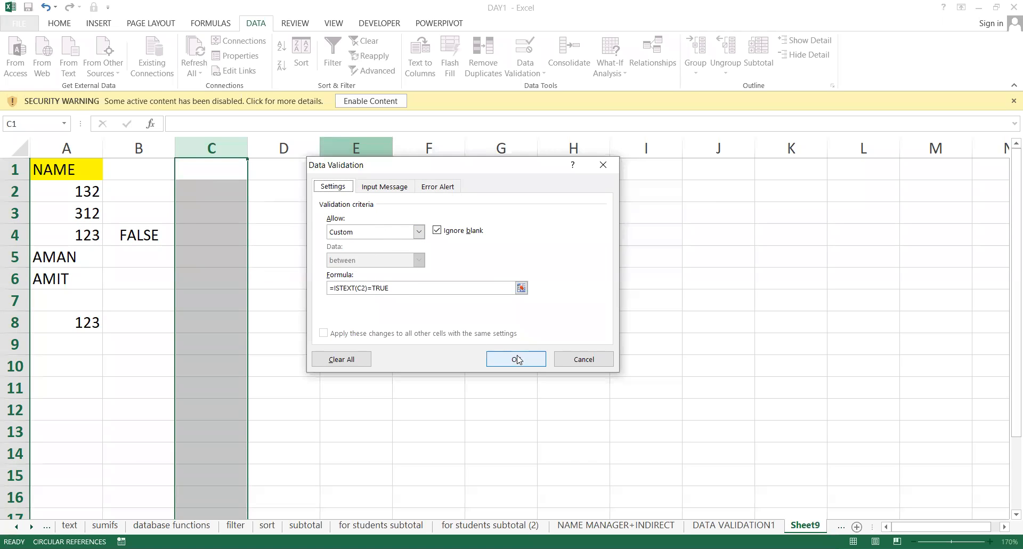
{"action": "left_click", "coordinate": [431, 187]}
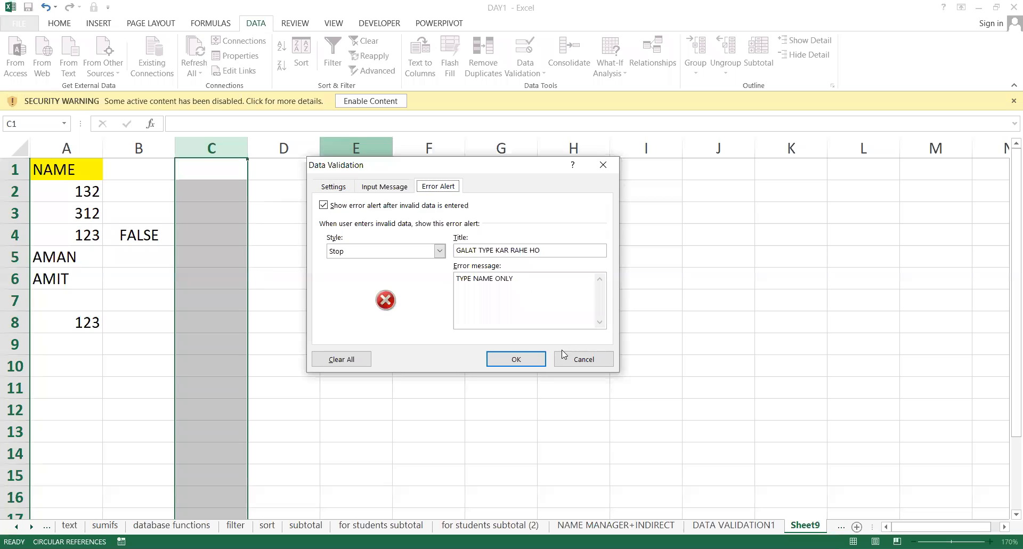
Apply column C's rule and test it by entering 12, then 221, in C2.
{"action": "left_click", "coordinate": [516, 359]}
{"action": "left_click", "coordinate": [213, 201]}
{"action": "type", "text": "12"}
{"action": "key", "text": "Return"}
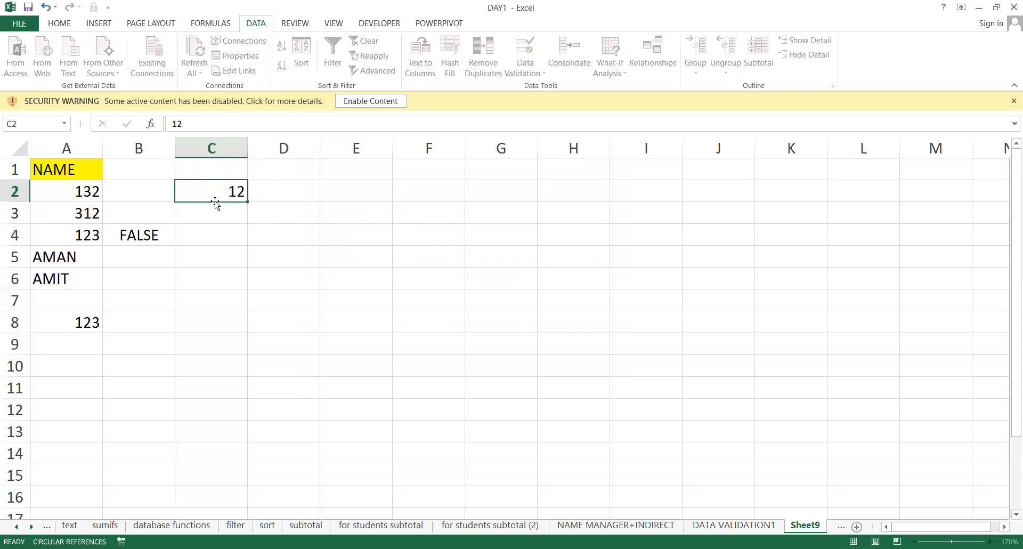
{"action": "key", "text": "Right"}
{"action": "key", "text": "Up"}
{"action": "key", "text": "Left"}
{"action": "type", "text": "221"}
{"action": "key", "text": "Return"}
{"action": "key", "text": "Return"}
Test column C with text entries APLL, ASD and AV, dismissing the validation error.
{"action": "key", "text": "Right"}
{"action": "key", "text": "Up"}
{"action": "key", "text": "Up"}
{"action": "key", "text": "Up"}
{"action": "key", "text": "Left"}
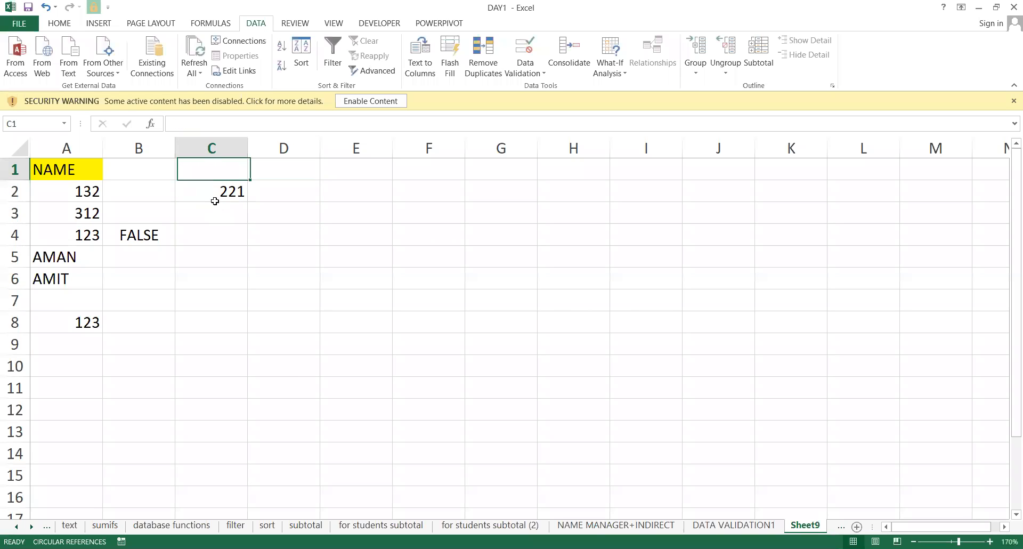
{"action": "type", "text": "APLL"}
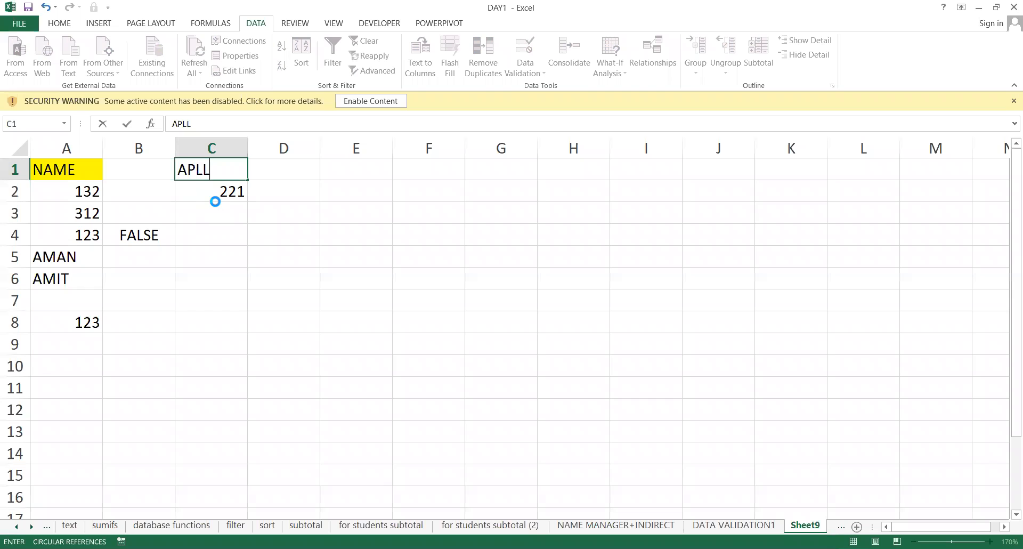
{"action": "key", "text": "Return"}
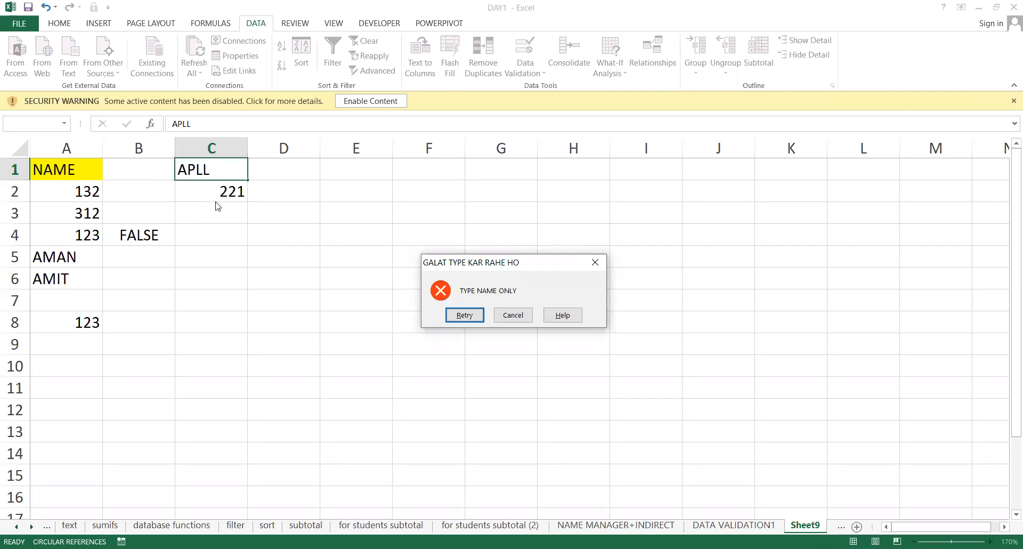
{"action": "key", "text": "Escape"}
{"action": "type", "text": "ASD"}
{"action": "key", "text": "Return"}
{"action": "key", "text": "Right"}
{"action": "key", "text": "Up"}
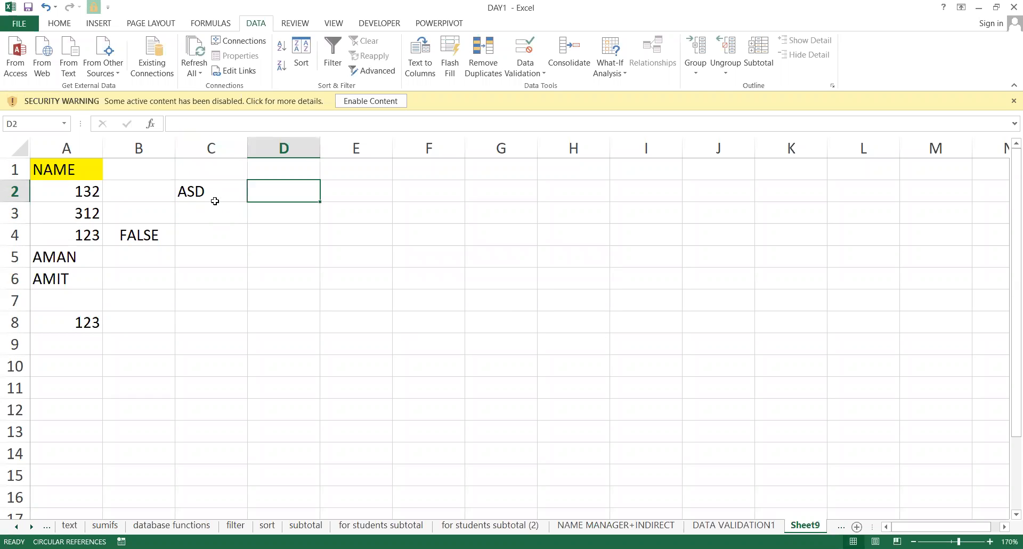
{"action": "key", "text": "Left"}
{"action": "key", "text": "Up"}
{"action": "type", "text": "AV"}
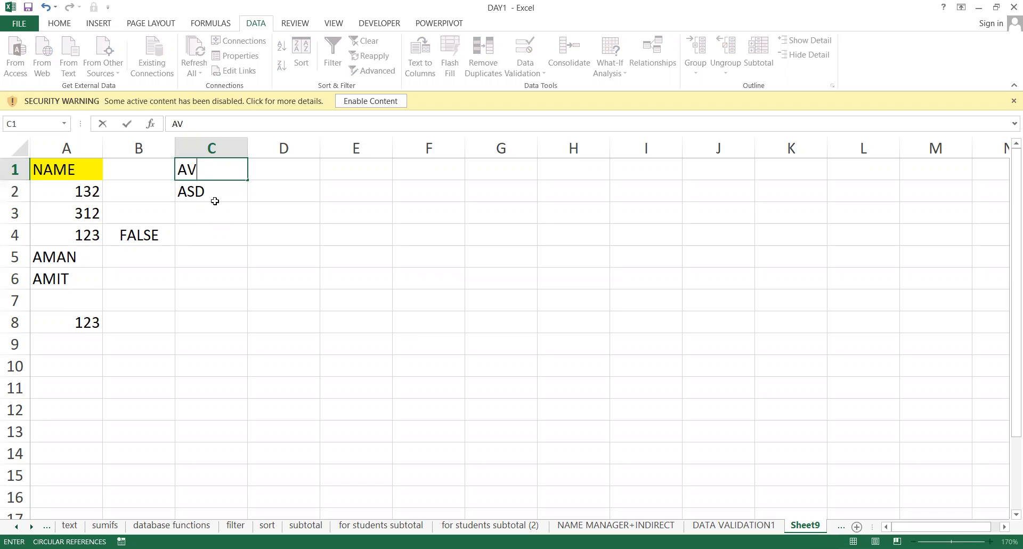
{"action": "key", "text": "Return"}
Enter 123 and then APPL in C1, followed by 4.
{"action": "key", "text": "Up"}
{"action": "type", "text": "123"}
{"action": "key", "text": "Return"}
{"action": "key", "text": "Up"}
{"action": "key", "text": "Down"}
{"action": "key", "text": "Up"}
{"action": "type", "text": "APPL"}
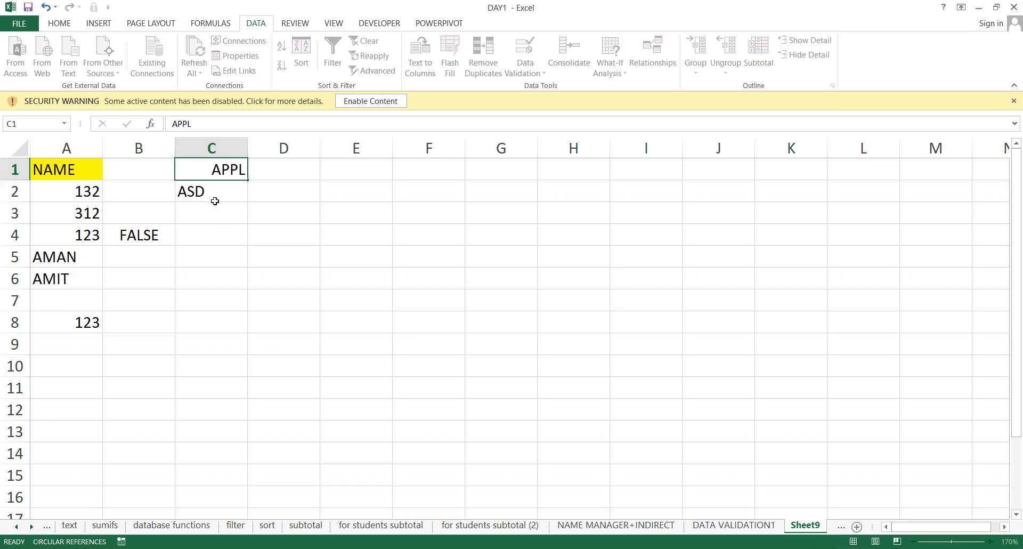
{"action": "key", "text": "Return"}
{"action": "type", "text": "4"}
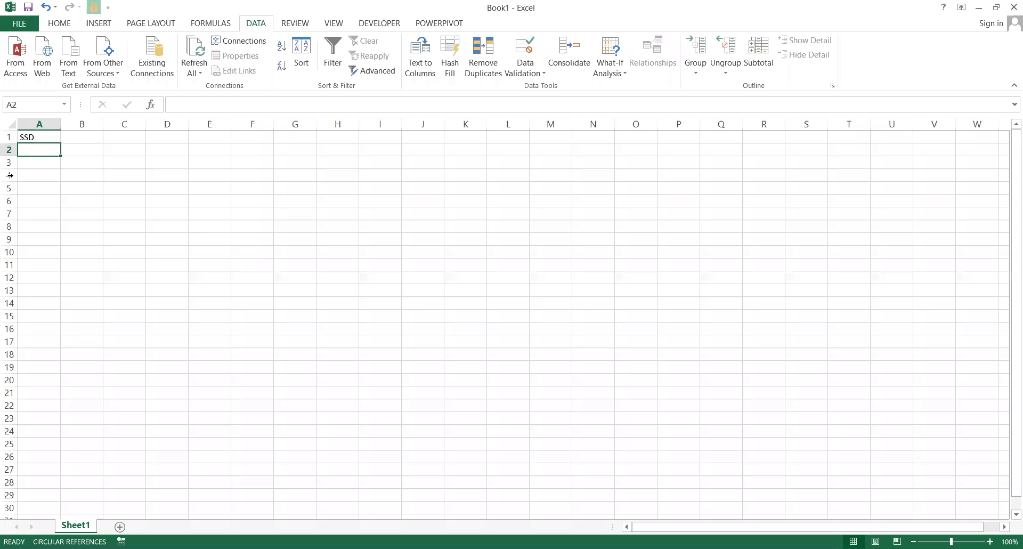
In Book1, test A2's text-only rule with 123, 313 and 32156, then select the MOB column.
{"action": "left_click", "coordinate": [32, 171]}
{"action": "left_click", "coordinate": [39, 149]}
{"action": "type", "text": "123"}
{"action": "key", "text": "Return"}
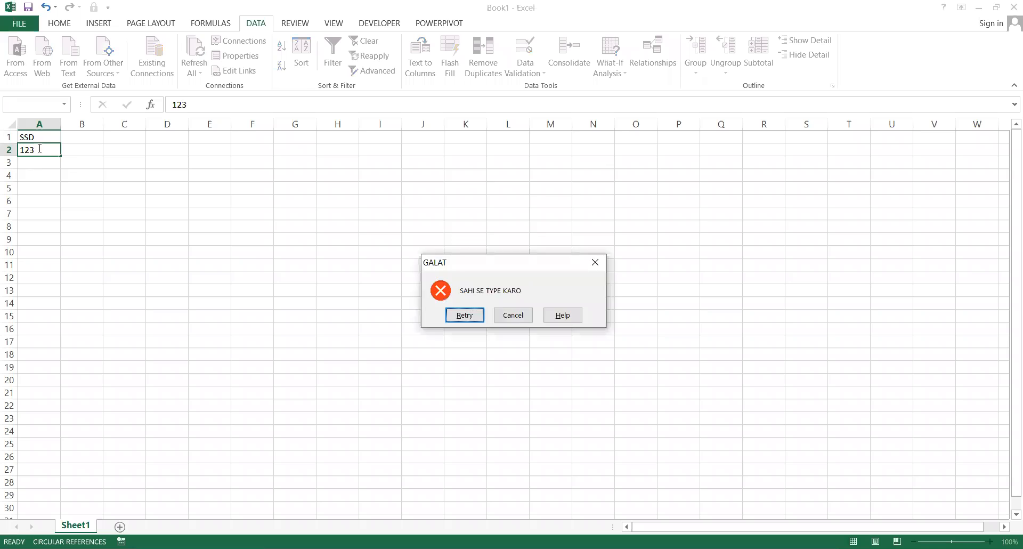
{"action": "key", "text": "Return"}
{"action": "type", "text": "313"}
{"action": "key", "text": "Return"}
{"action": "key", "text": "Return"}
{"action": "type", "text": "32156"}
{"action": "key", "text": "Return"}
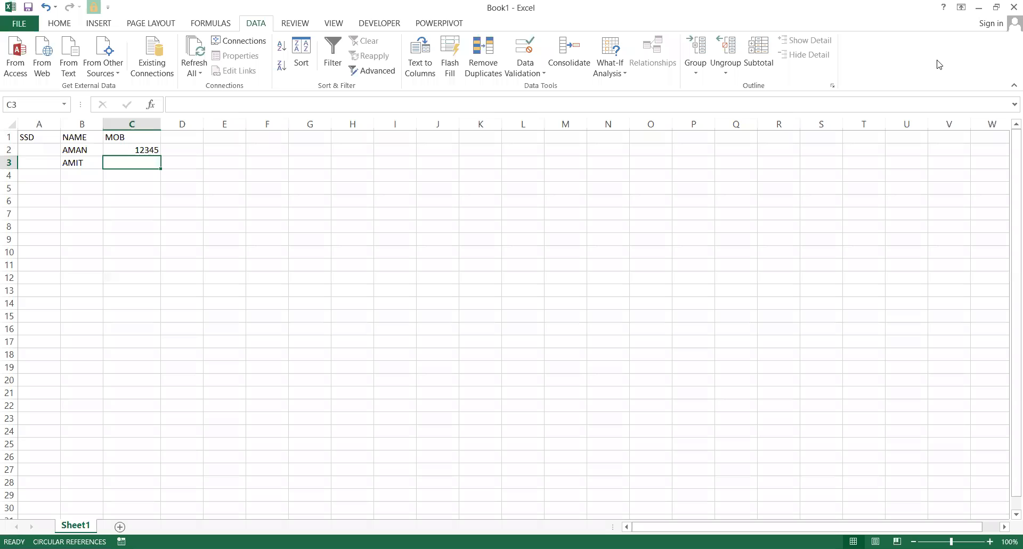
{"action": "left_click", "coordinate": [140, 124]}
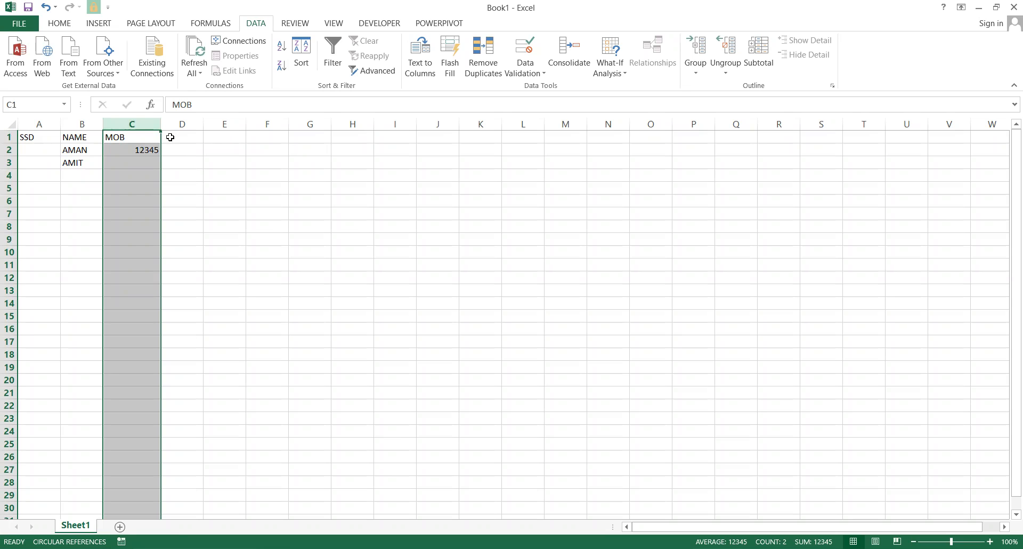
Select the MOB column and set a Text length rule equal to 10.
{"action": "left_click", "coordinate": [241, 222]}
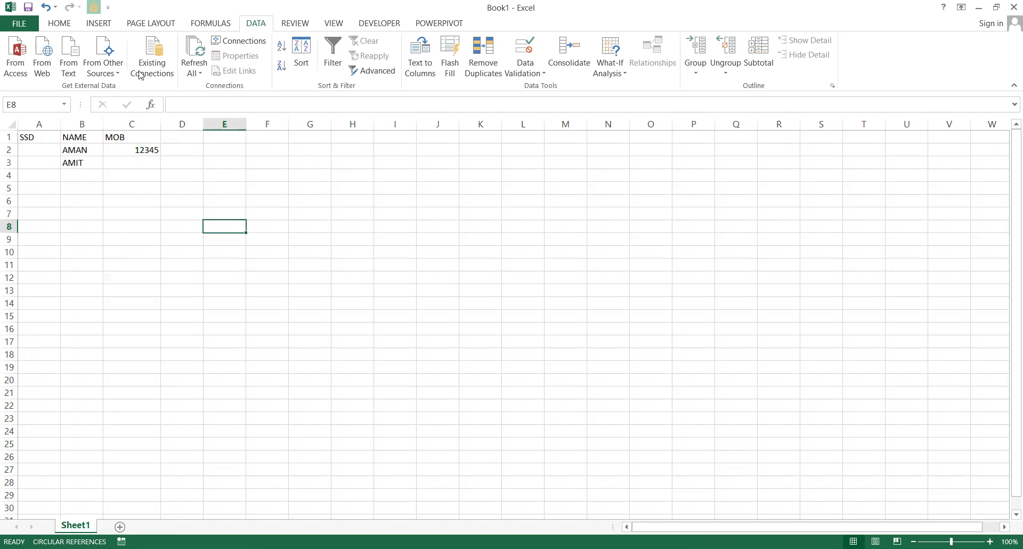
{"action": "left_click", "coordinate": [131, 120]}
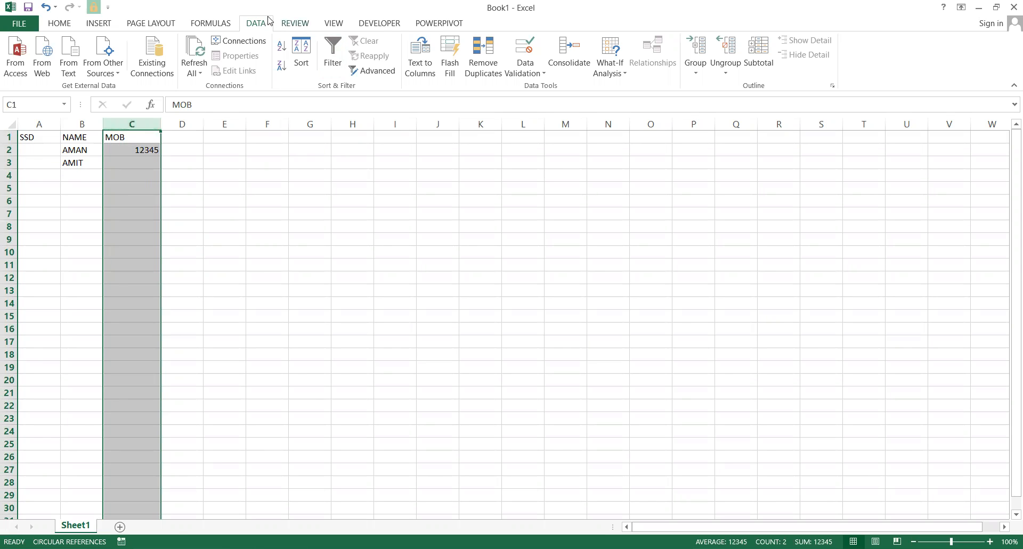
{"action": "left_click", "coordinate": [523, 54]}
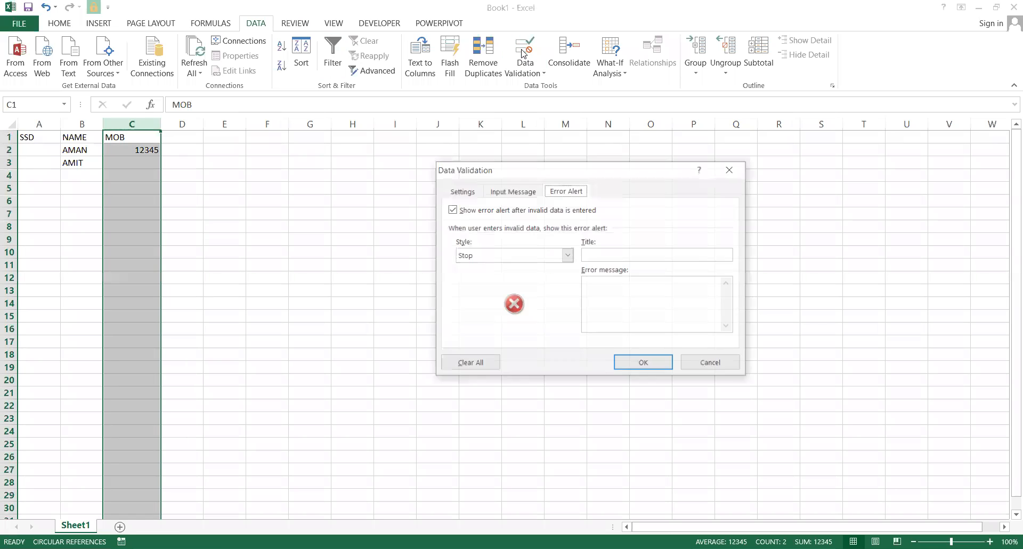
{"action": "left_click", "coordinate": [462, 192]}
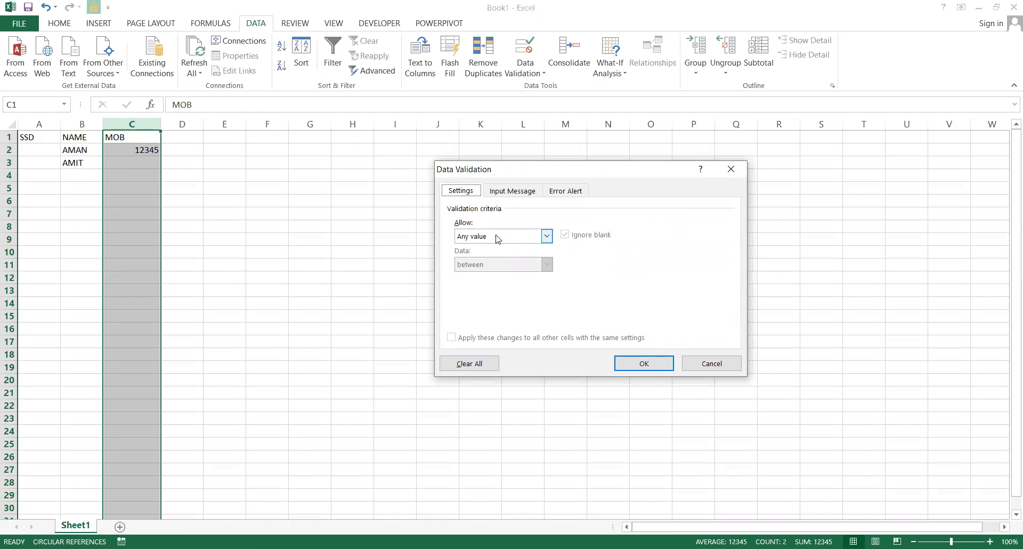
{"action": "left_click", "coordinate": [498, 237]}
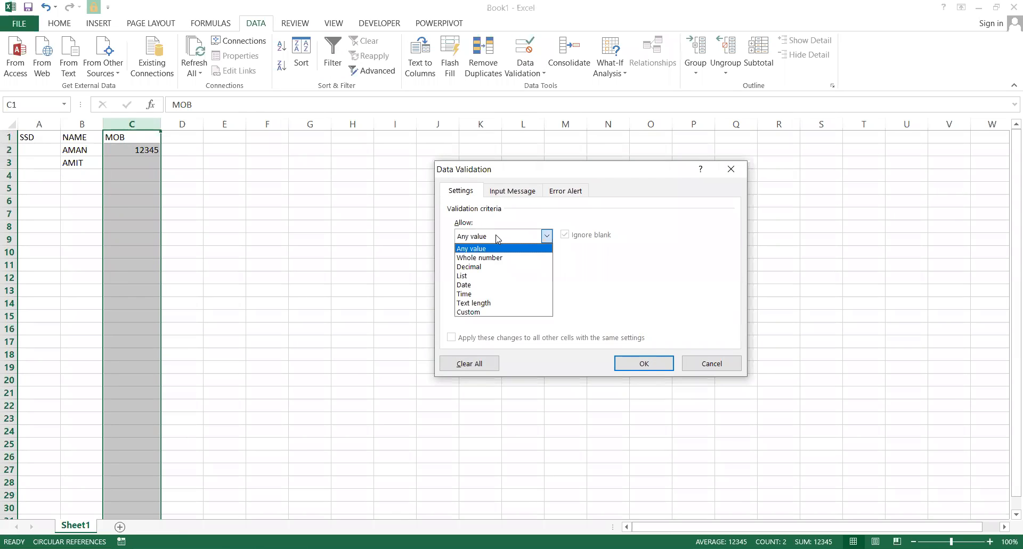
{"action": "left_click", "coordinate": [479, 303]}
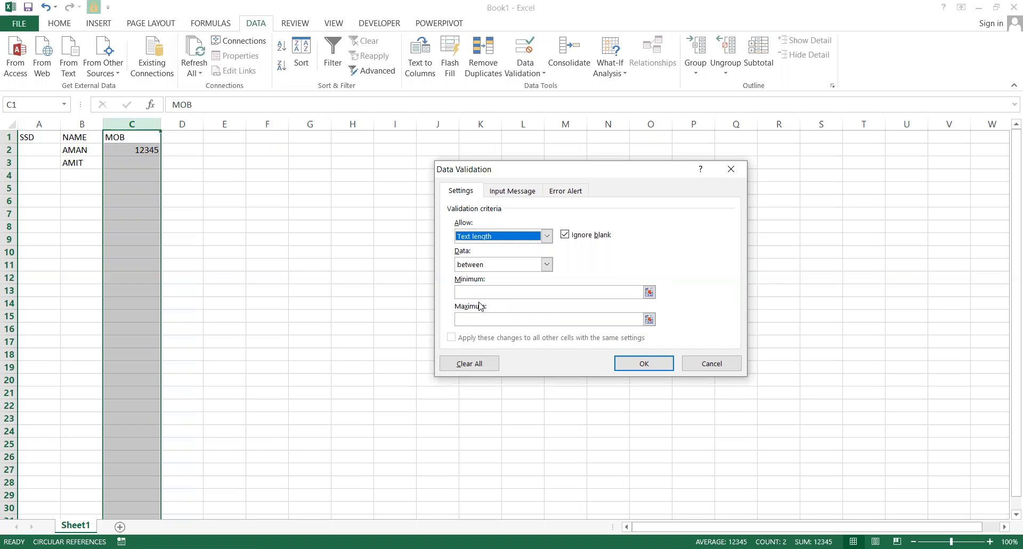
{"action": "left_click", "coordinate": [527, 265]}
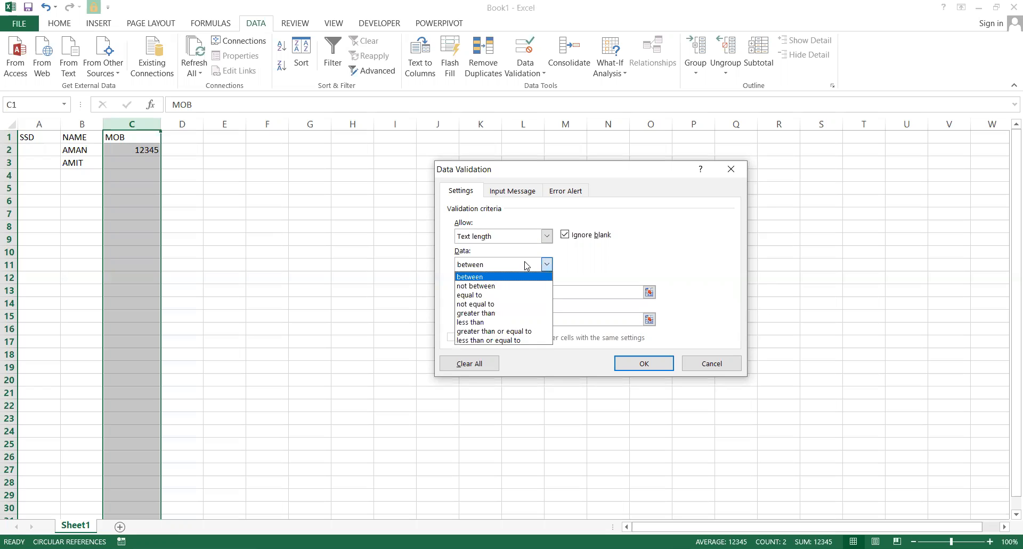
{"action": "left_click", "coordinate": [491, 296]}
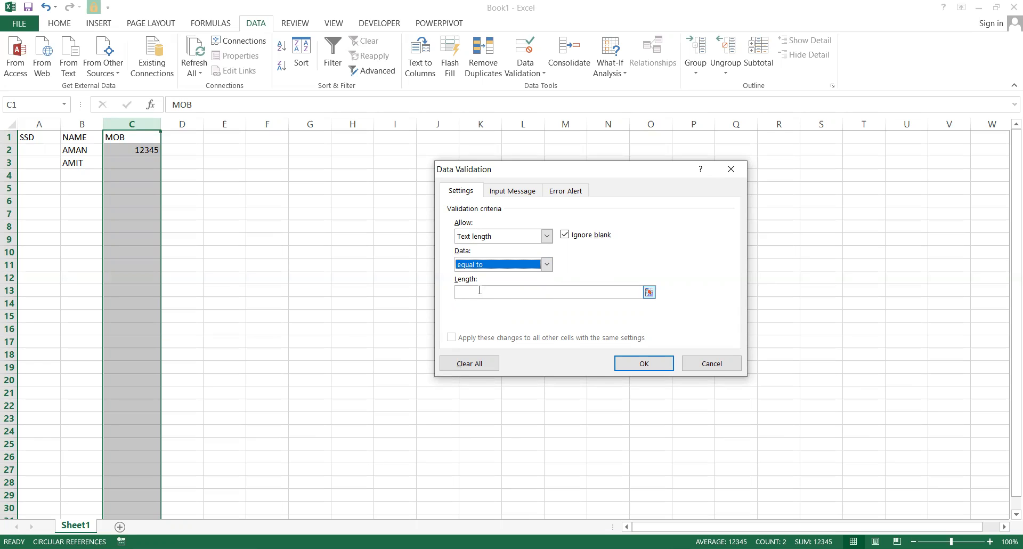
{"action": "left_click", "coordinate": [479, 291]}
{"action": "type", "text": "10"}
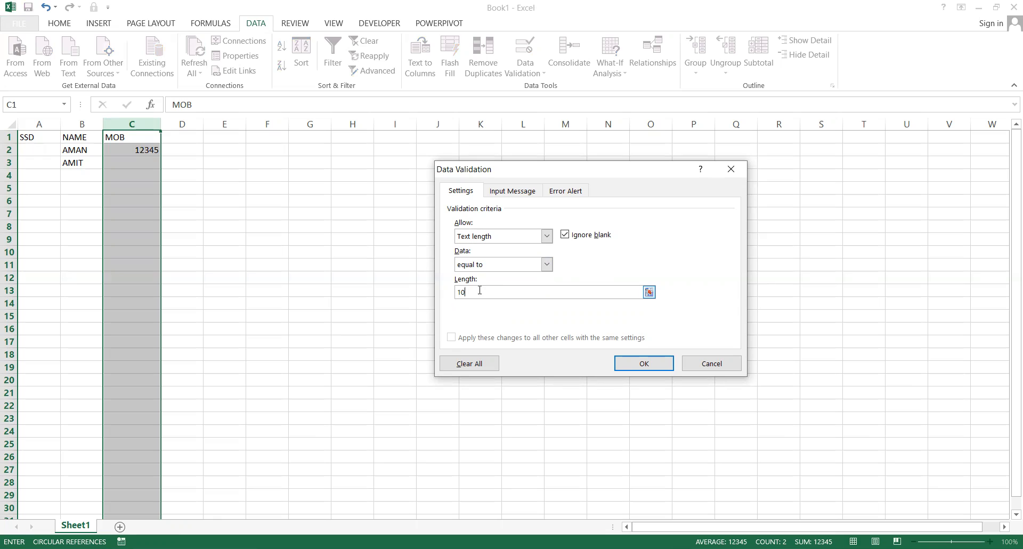
Give the MOB rule a Stop alert titled 'TYPE COMPLETE MOB NUMBER' with message 'CHECK AGAIN', and apply it.
{"action": "left_click", "coordinate": [564, 191]}
{"action": "left_click", "coordinate": [644, 256]}
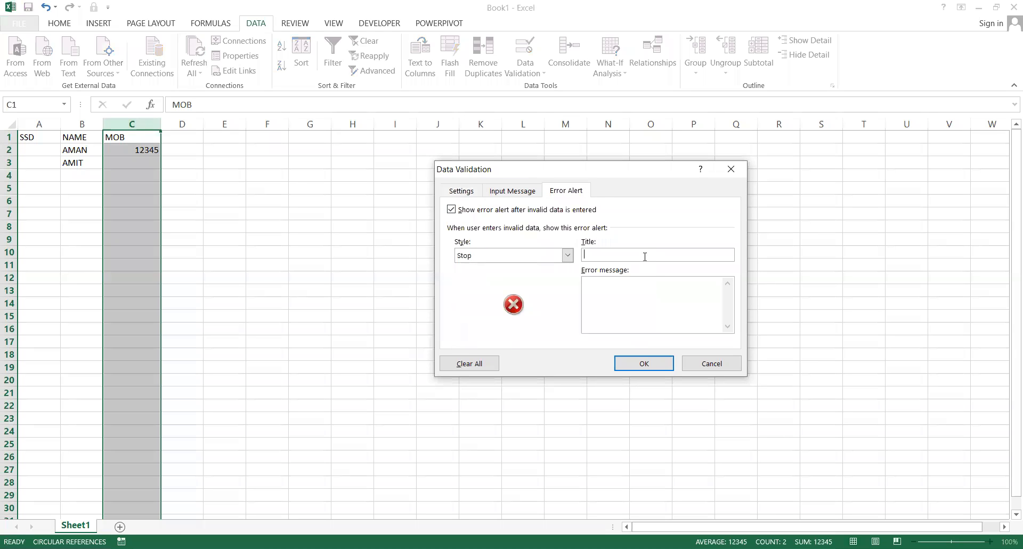
{"action": "type", "text": "TYPE "}
{"action": "type", "text": "COMP"}
{"action": "type", "text": "LETE MO"}
{"action": "key", "text": "BackSpace"}
{"action": "key", "text": "BackSpace"}
{"action": "type", "text": "M"}
{"action": "type", "text": "OB NUMBER"}
{"action": "type", "text": "CHECK"}
{"action": "type", "text": " AGAIN"}
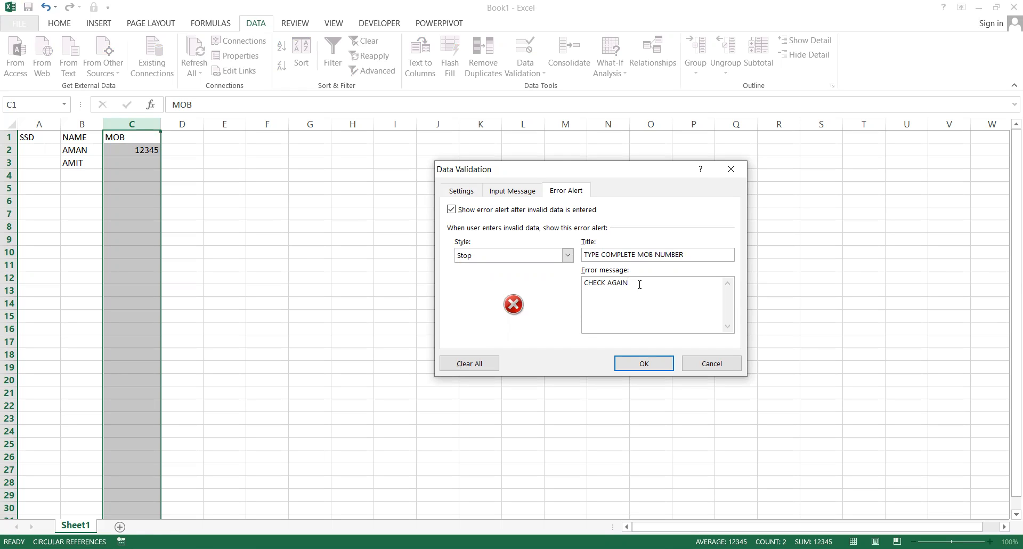
{"action": "left_click", "coordinate": [641, 362]}
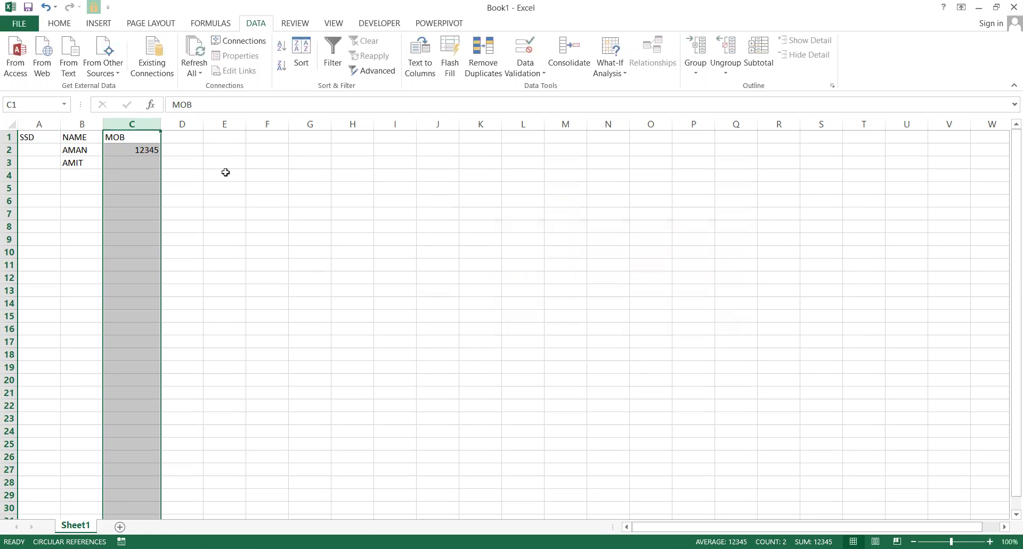
Enter 123 in AMIT's MOB cell C3 and see it rejected by the length rule.
{"action": "left_click", "coordinate": [177, 159]}
{"action": "left_click", "coordinate": [134, 159]}
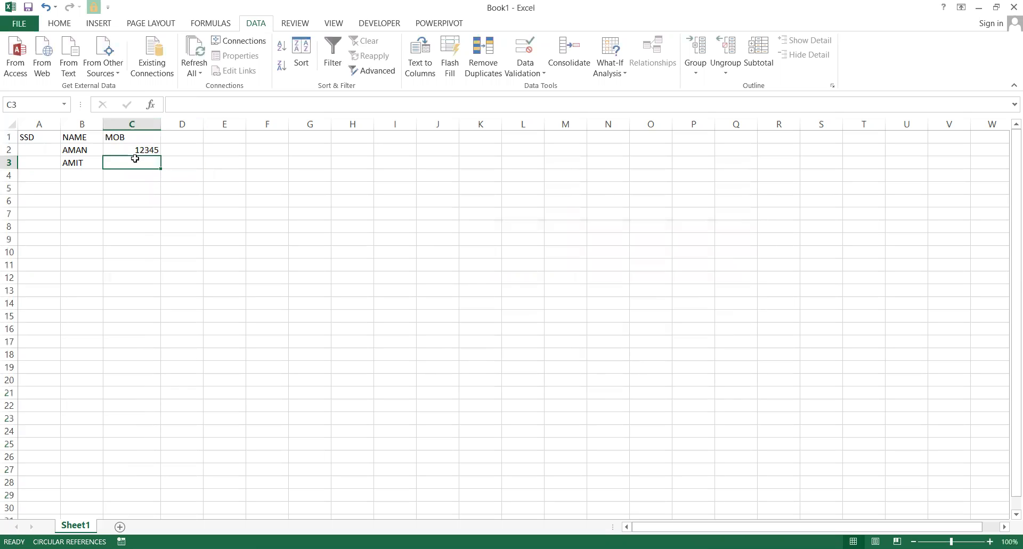
{"action": "type", "text": "123"}
{"action": "key", "text": "Return"}
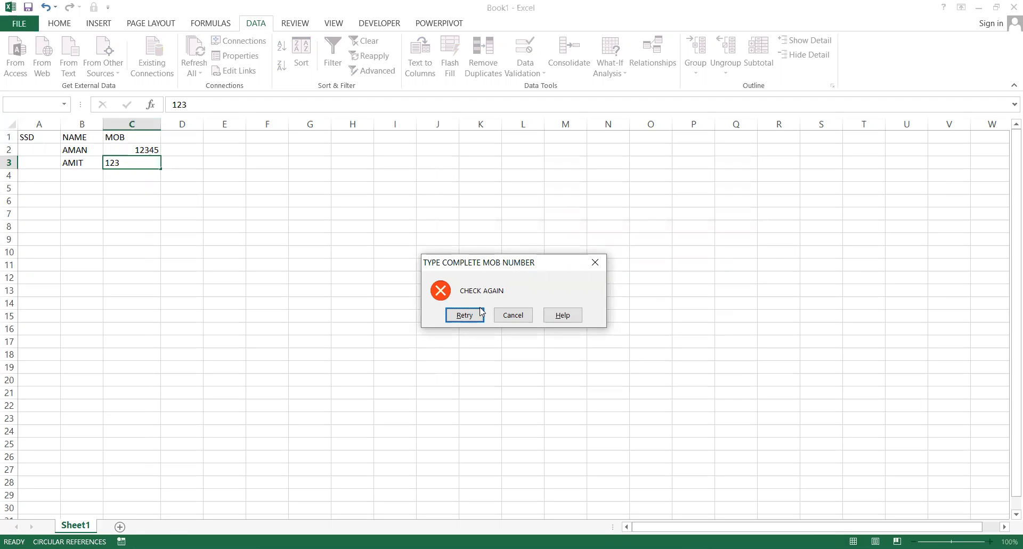
{"action": "left_click", "coordinate": [464, 315]}
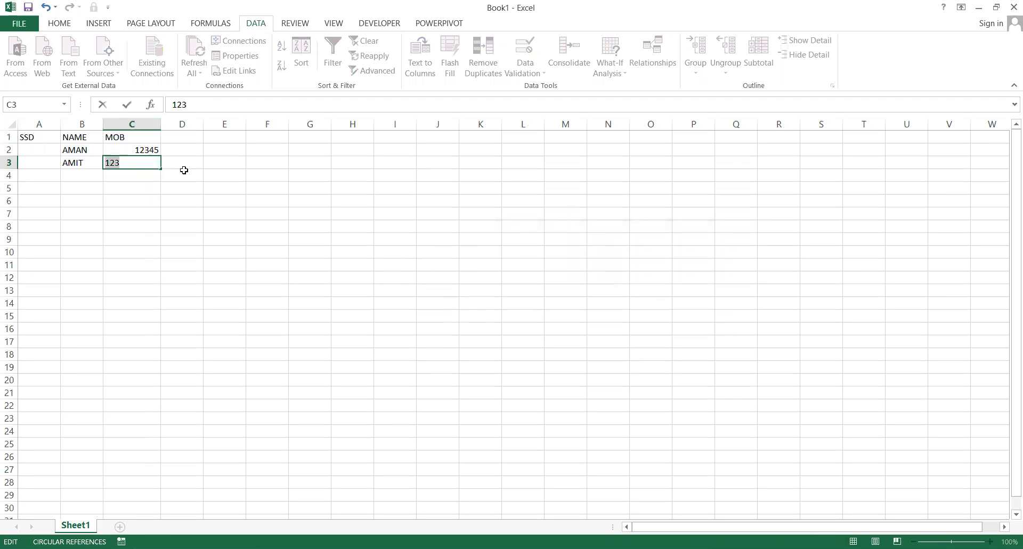
{"action": "key", "text": "Return"}
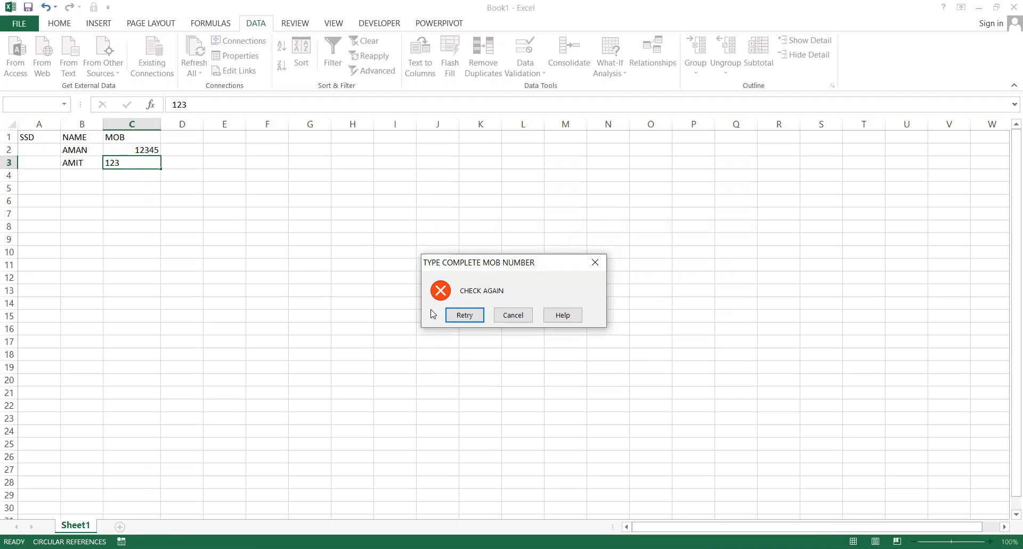
Replace it with a full ten-digit mobile number, then select cells C2 and C3.
{"action": "left_click", "coordinate": [452, 313]}
{"action": "type", "text": "123456"}
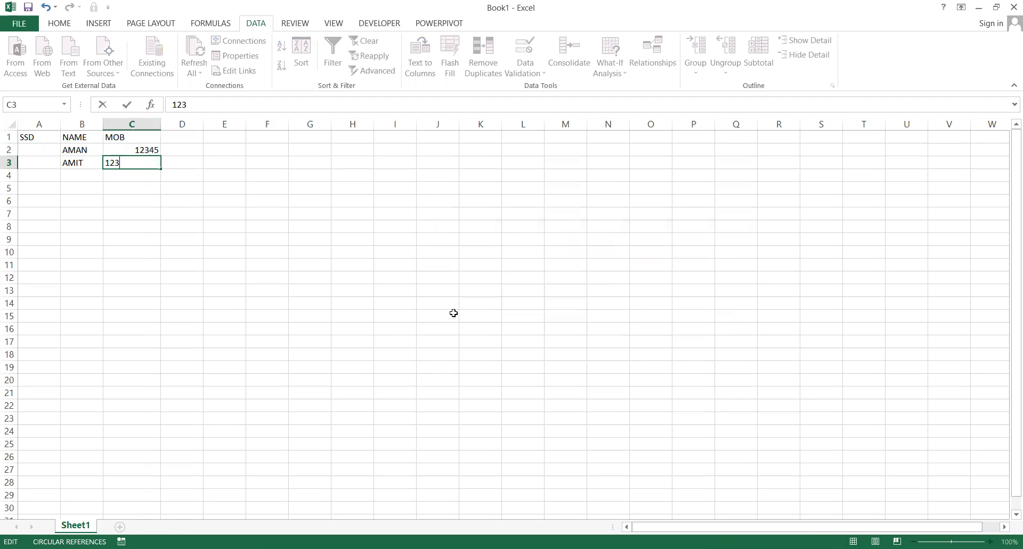
{"action": "type", "text": "7890"}
{"action": "key", "text": "Return"}
{"action": "key", "text": "Up"}
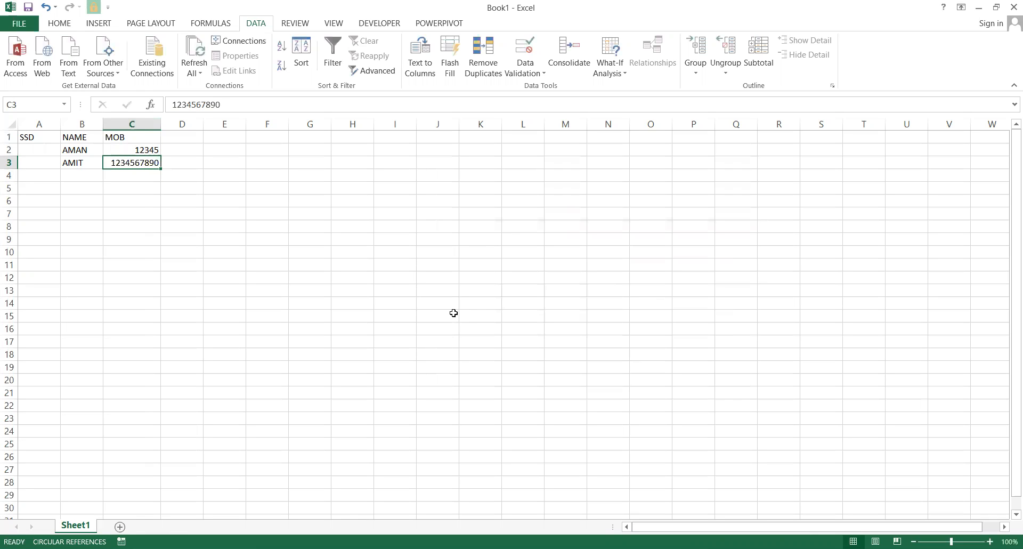
{"action": "key", "text": "Up"}
{"action": "key", "text": "shift+Right"}
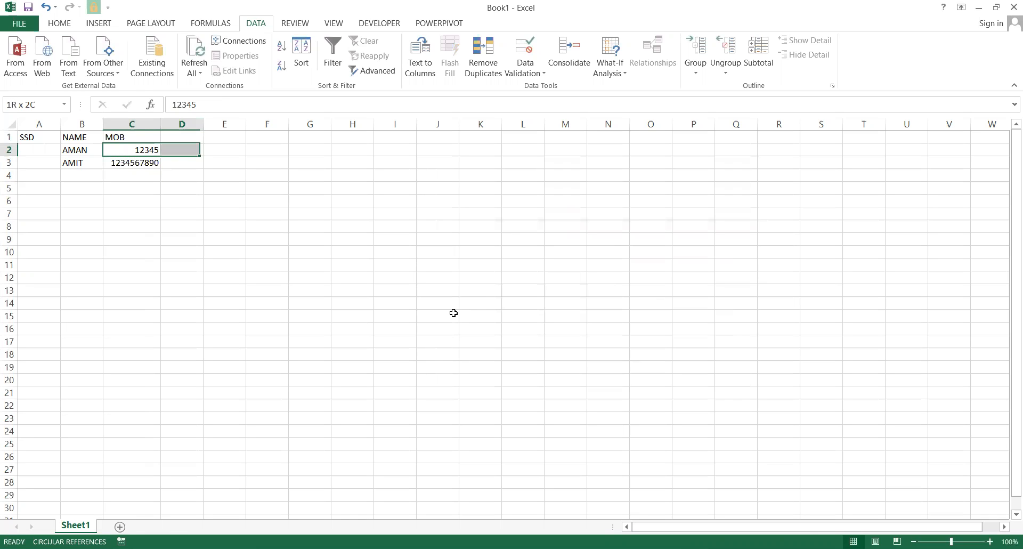
{"action": "key", "text": "shift+Left"}
{"action": "key", "text": "shift+Down"}
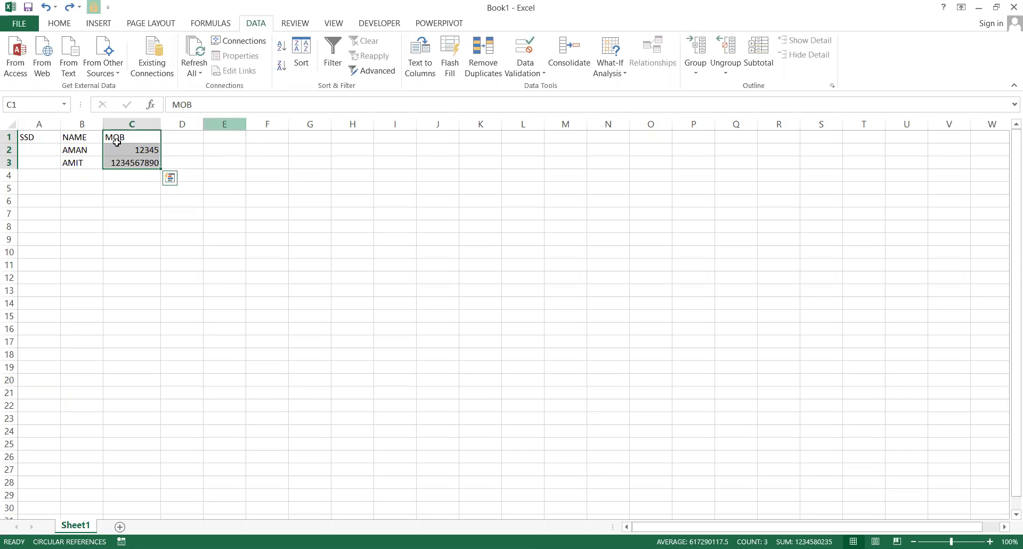
{"action": "left_click", "coordinate": [540, 78]}
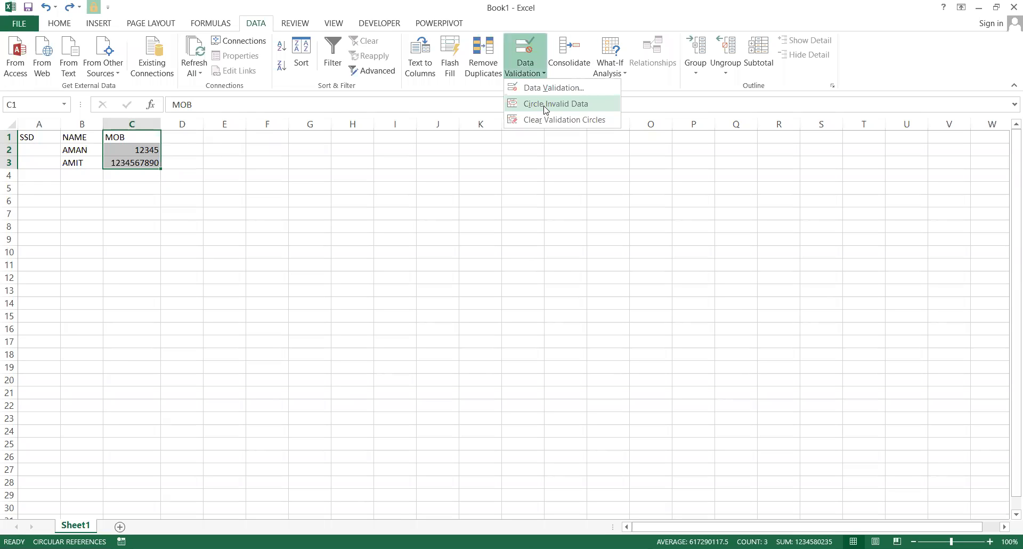
{"action": "left_click", "coordinate": [546, 104]}
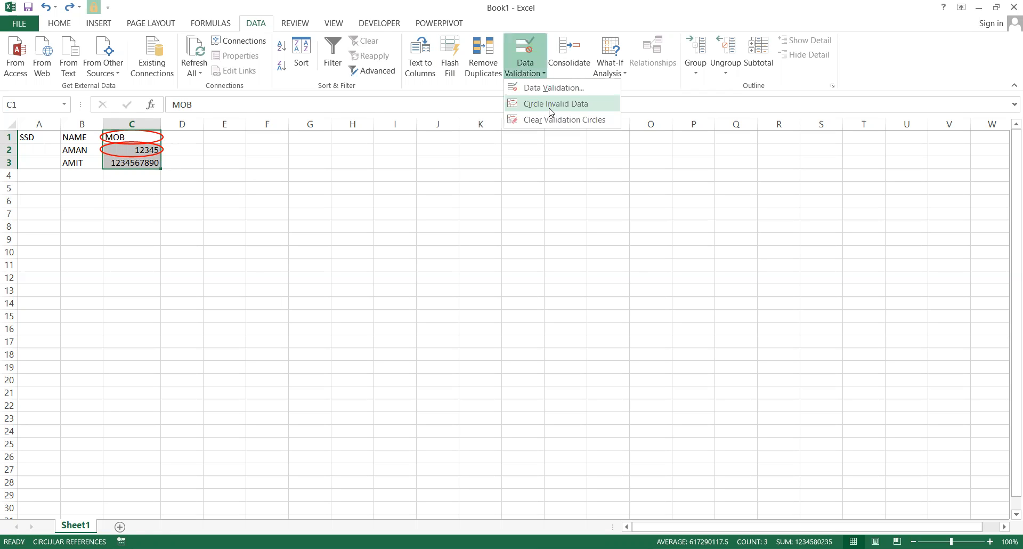
{"action": "left_click", "coordinate": [549, 106]}
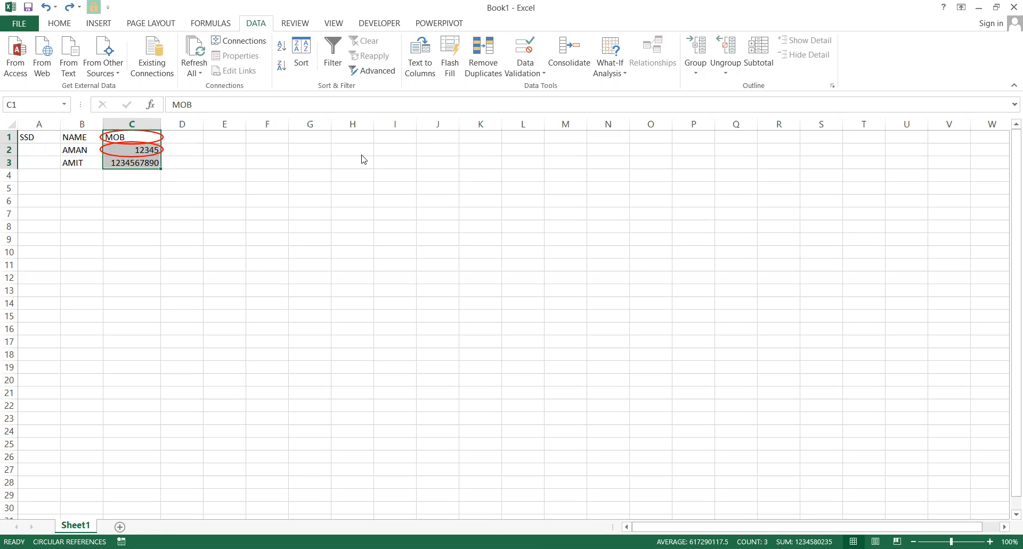
{"action": "left_click", "coordinate": [253, 214]}
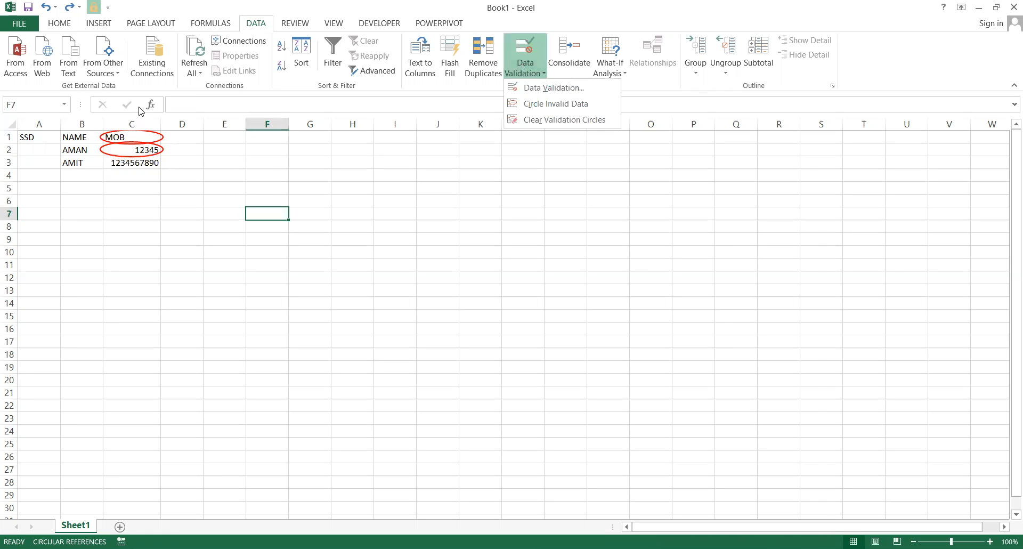
{"action": "left_click", "coordinate": [134, 123]}
{"action": "left_click_drag", "start_coordinate": [133, 137], "coordinate": [133, 163]}
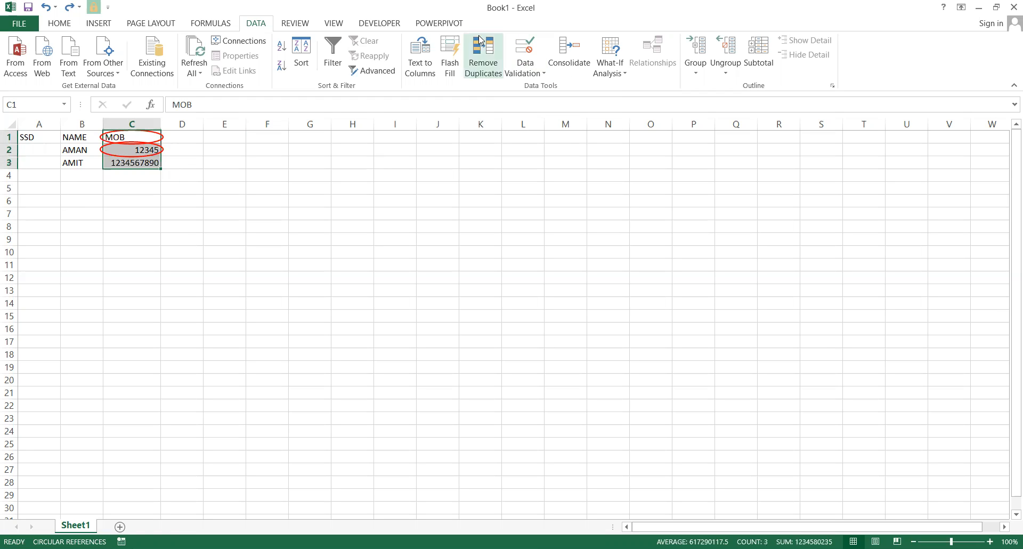
{"action": "left_click", "coordinate": [523, 68]}
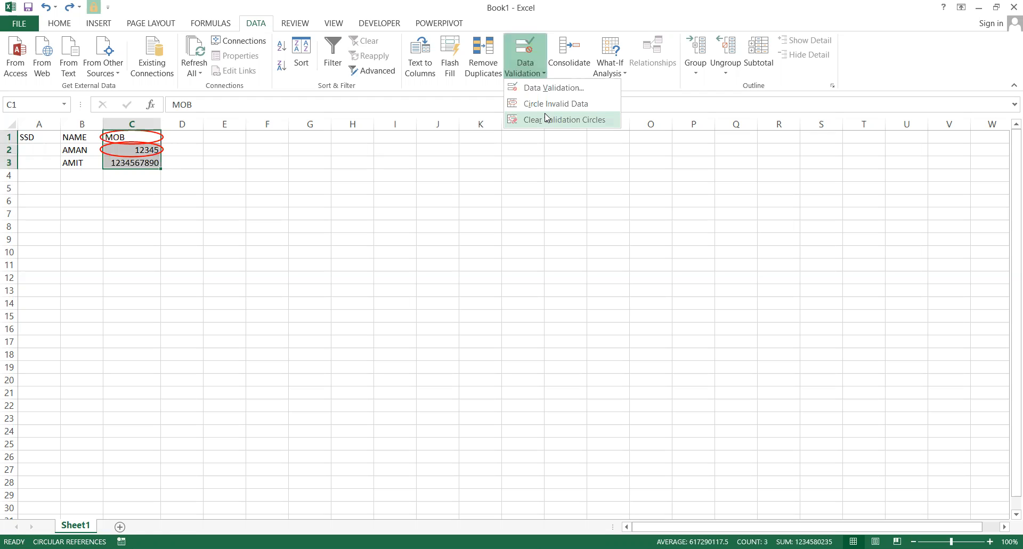
{"action": "left_click", "coordinate": [546, 119]}
{"action": "left_click", "coordinate": [149, 238]}
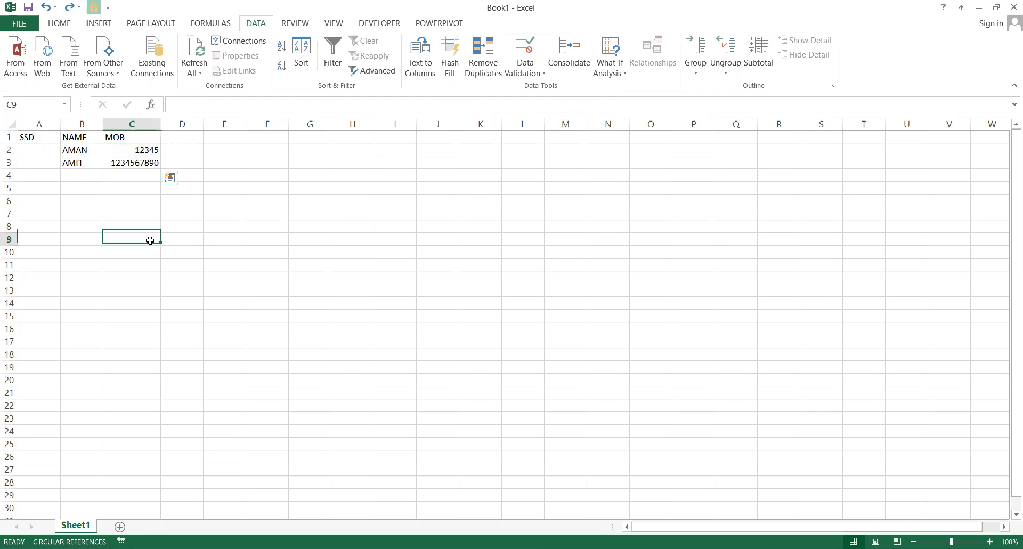
{"action": "left_click", "coordinate": [130, 176]}
{"action": "type", "text": "125"}
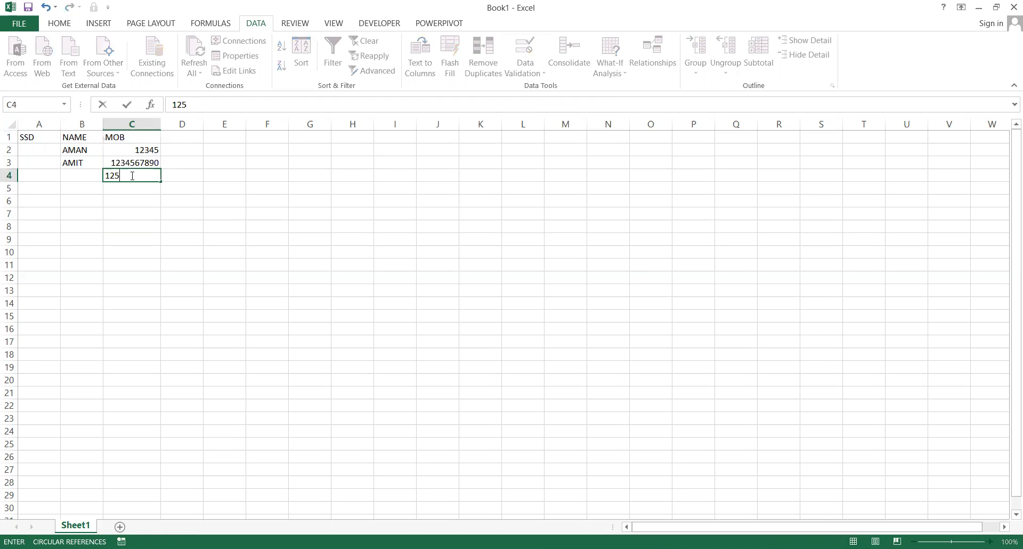
{"action": "key", "text": "Return"}
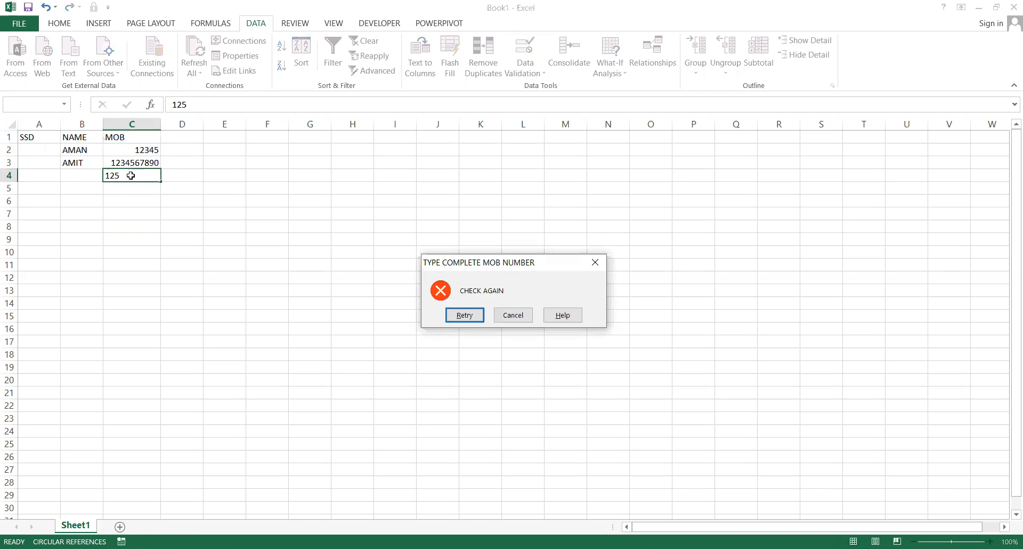
{"action": "key", "text": "Escape"}
{"action": "key", "text": "Up"}
{"action": "key", "text": "Up"}
{"action": "key", "text": "Up"}
{"action": "key", "text": "Down"}
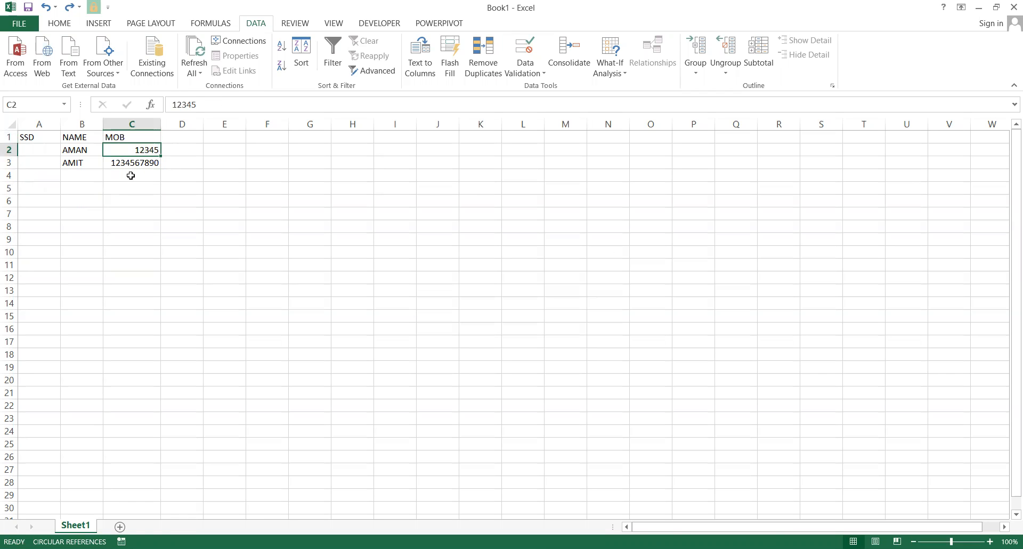
{"action": "key", "text": "Up"}
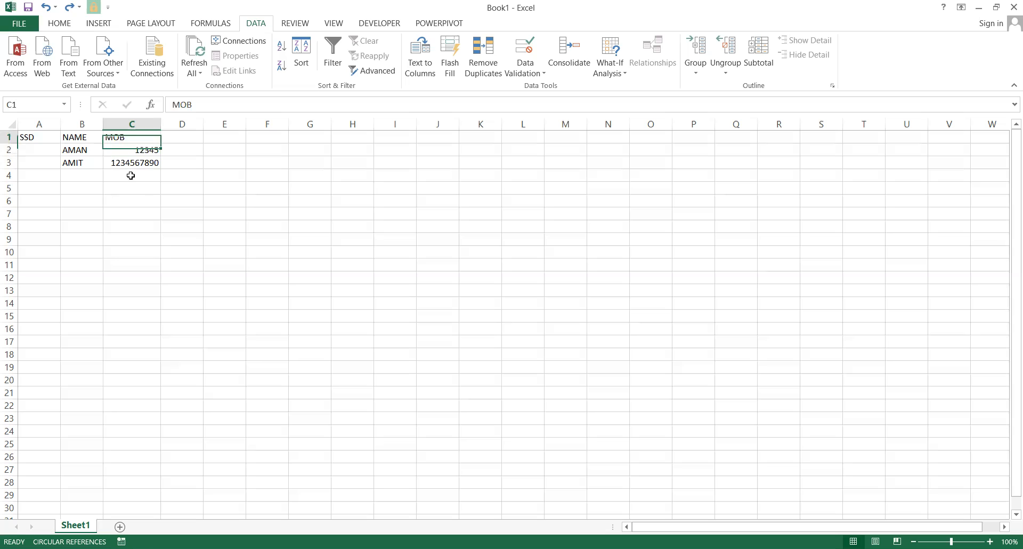
{"action": "key", "text": "Down"}
{"action": "key", "text": "Up"}
{"action": "key", "text": "Down"}
{"action": "key", "text": "Up"}
{"action": "key", "text": "Down"}
{"action": "key", "text": "Up"}
{"action": "key", "text": "Down"}
{"action": "key", "text": "Up"}
{"action": "key", "text": "Down"}
{"action": "key", "text": "Up"}
{"action": "key", "text": "Down"}
{"action": "key", "text": "Up"}
{"action": "key", "text": "Down"}
{"action": "key", "text": "Up"}
{"action": "key", "text": "Down"}
{"action": "key", "text": "Up"}
{"action": "key", "text": "Down"}
{"action": "key", "text": "Up"}
Circle the invalid entries in the MOB cells C1:C4.
{"action": "left_click", "coordinate": [155, 123]}
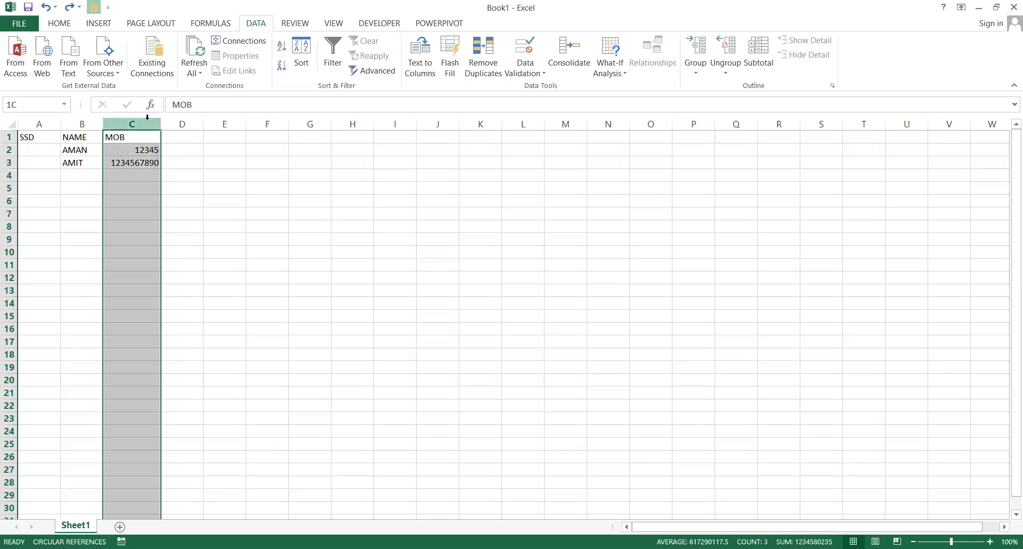
{"action": "left_click", "coordinate": [197, 182]}
{"action": "left_click_drag", "start_coordinate": [153, 134], "coordinate": [143, 170]}
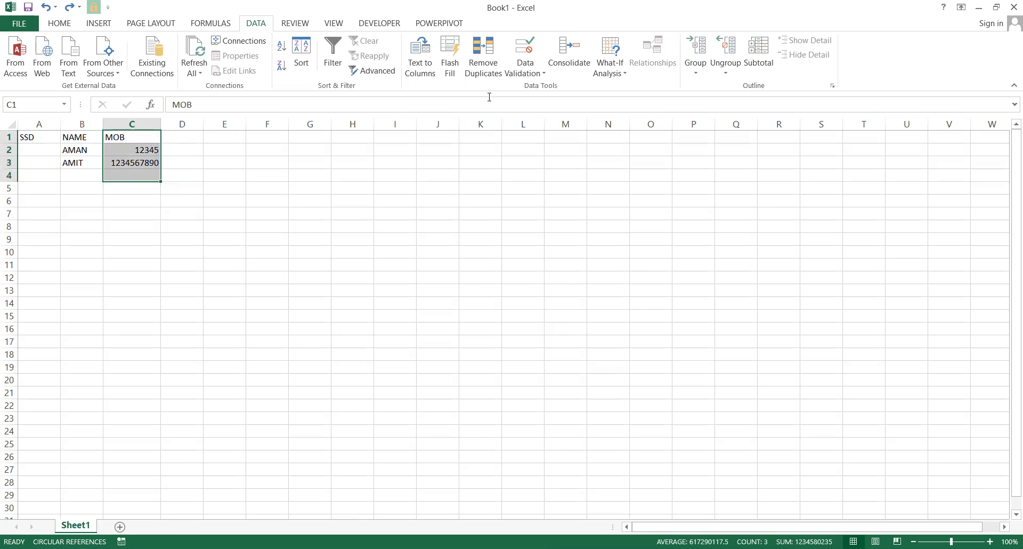
{"action": "left_click", "coordinate": [530, 74]}
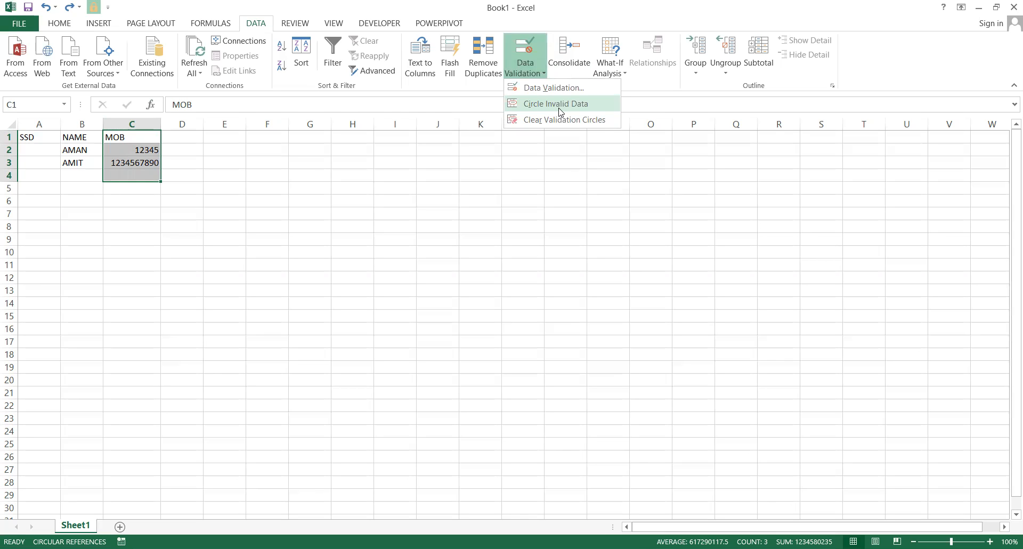
{"action": "left_click", "coordinate": [153, 159]}
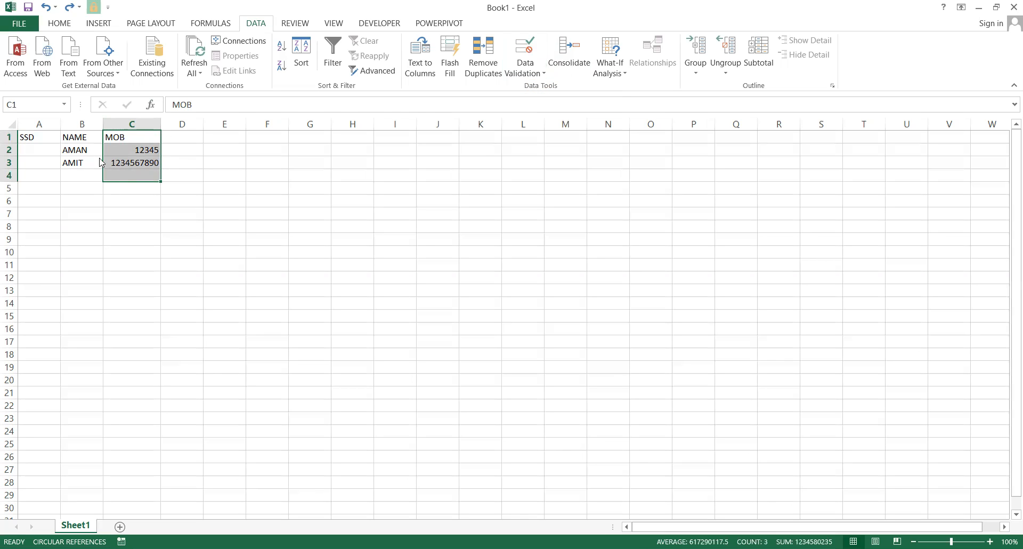
Compare the mobile numbers stored in C2 and C3.
{"action": "left_click", "coordinate": [157, 256]}
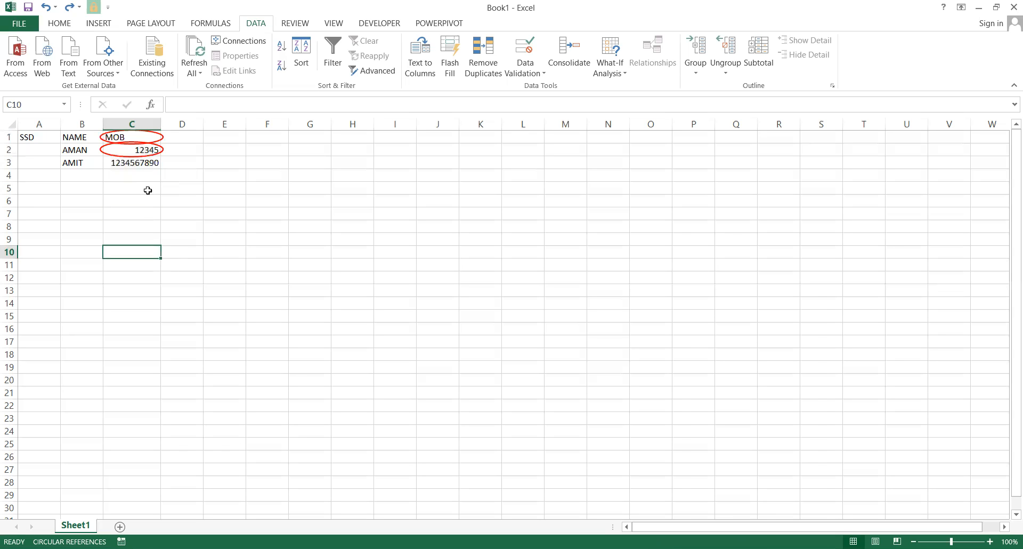
{"action": "left_click", "coordinate": [137, 137]}
{"action": "left_click", "coordinate": [133, 147]}
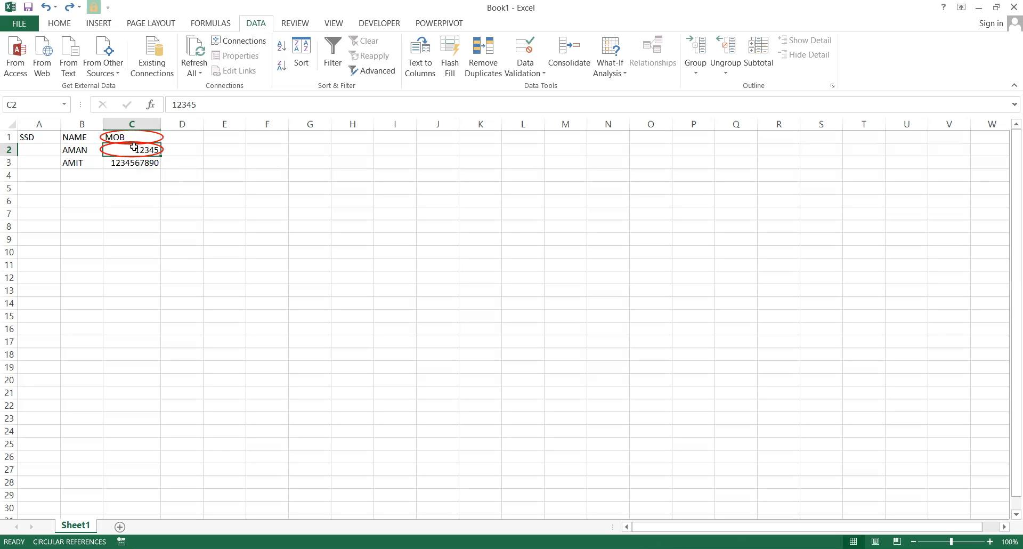
{"action": "left_click", "coordinate": [122, 134]}
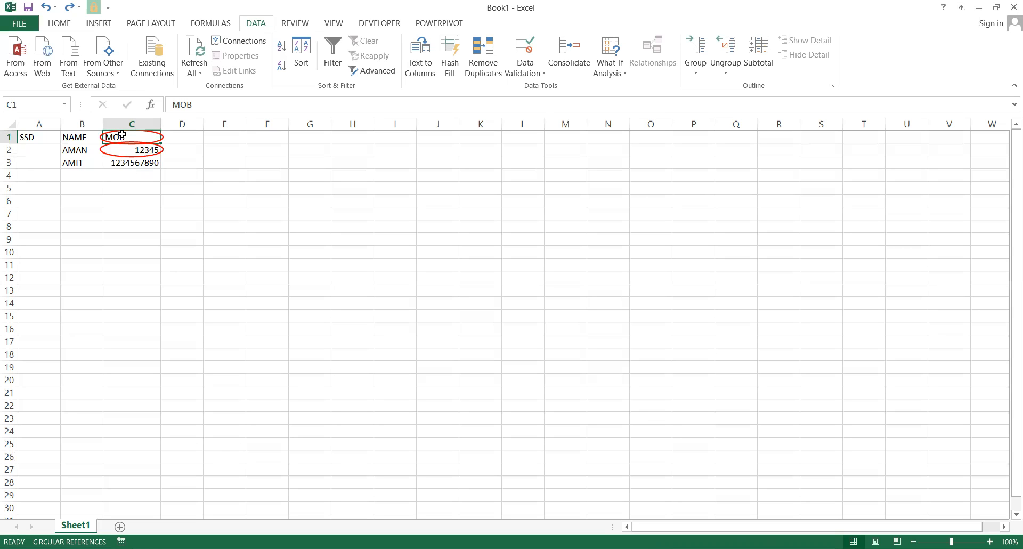
{"action": "left_click", "coordinate": [122, 162]}
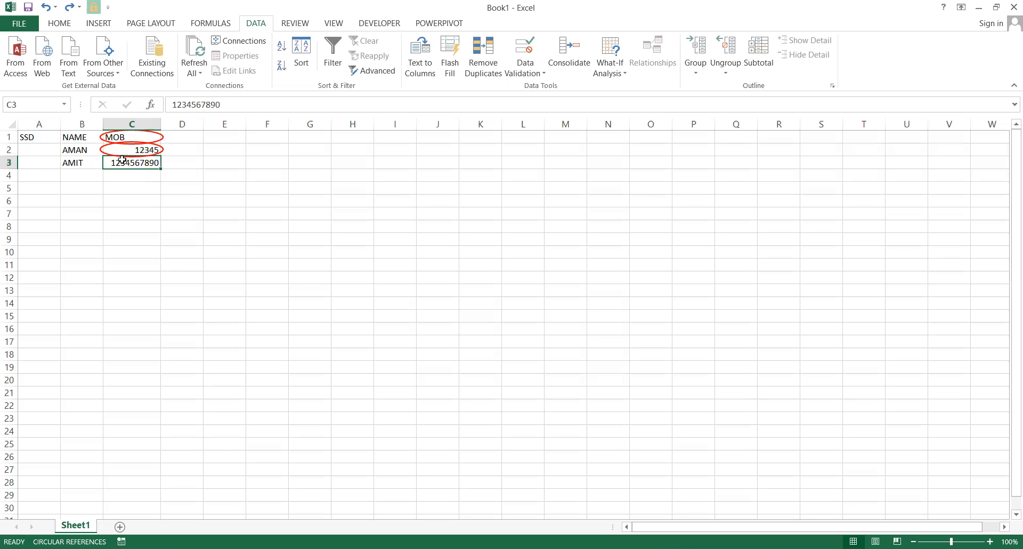
{"action": "left_click", "coordinate": [527, 70]}
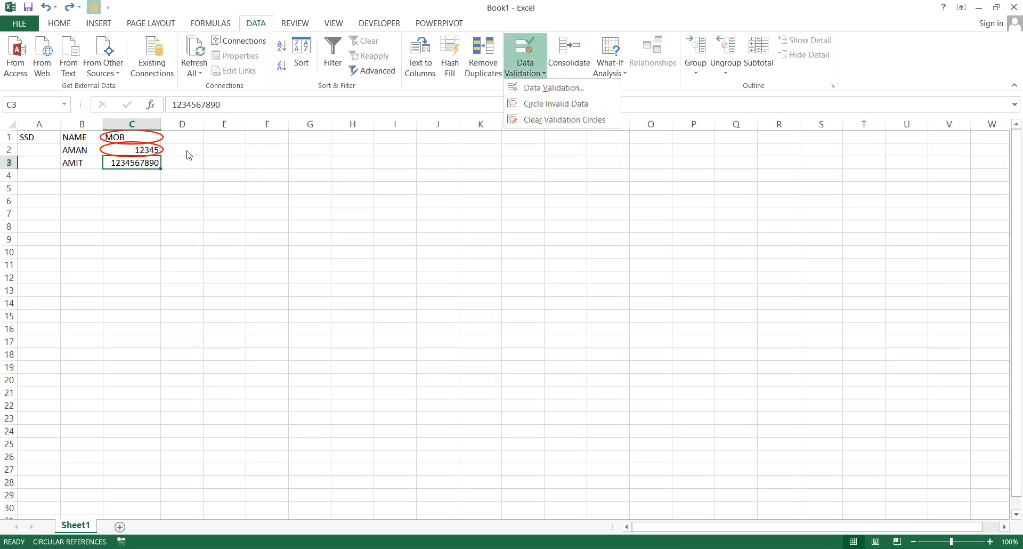
{"action": "left_click", "coordinate": [139, 133]}
{"action": "left_click_drag", "start_coordinate": [139, 136], "coordinate": [144, 163]}
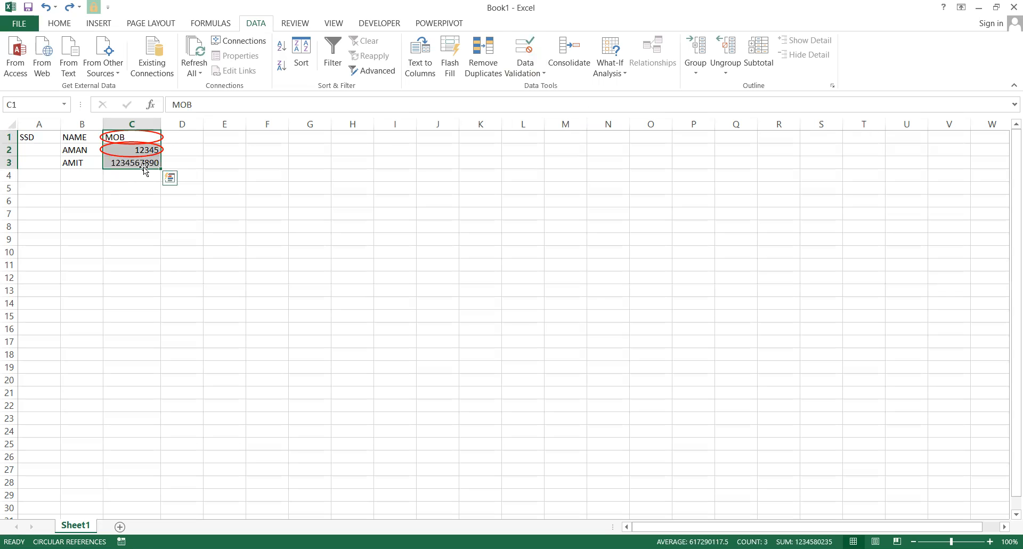
{"action": "left_click", "coordinate": [239, 134]}
{"action": "double_click", "coordinate": [160, 149]}
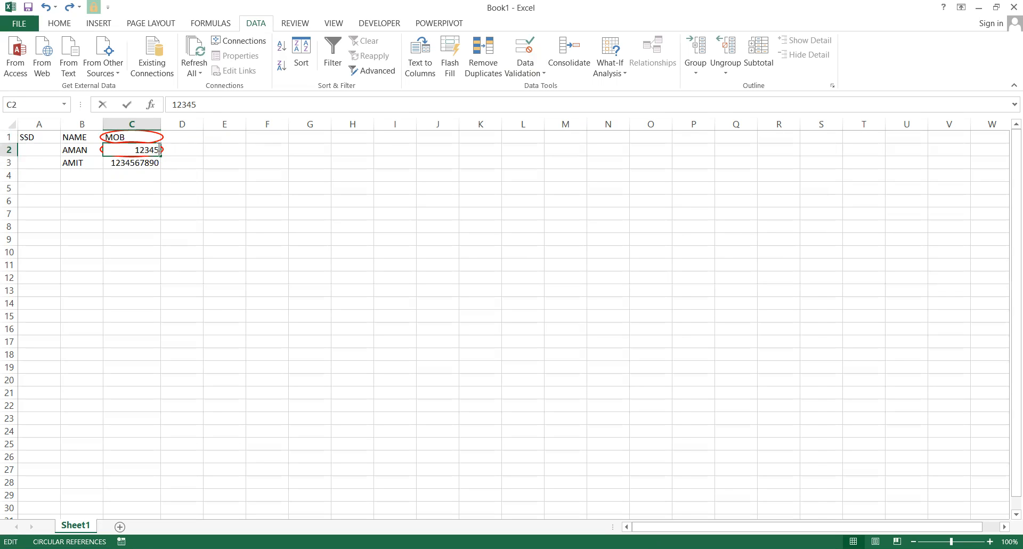
{"action": "type", "text": "1234"}
{"action": "key", "text": "BackSpace"}
{"action": "key", "text": "BackSpace"}
{"action": "key", "text": "BackSpace"}
{"action": "key", "text": "BackSpace"}
{"action": "key", "text": "BackSpace"}
{"action": "key", "text": "BackSpace"}
{"action": "key", "text": "BackSpace"}
{"action": "key", "text": "BackSpace"}
{"action": "key", "text": "BackSpace"}
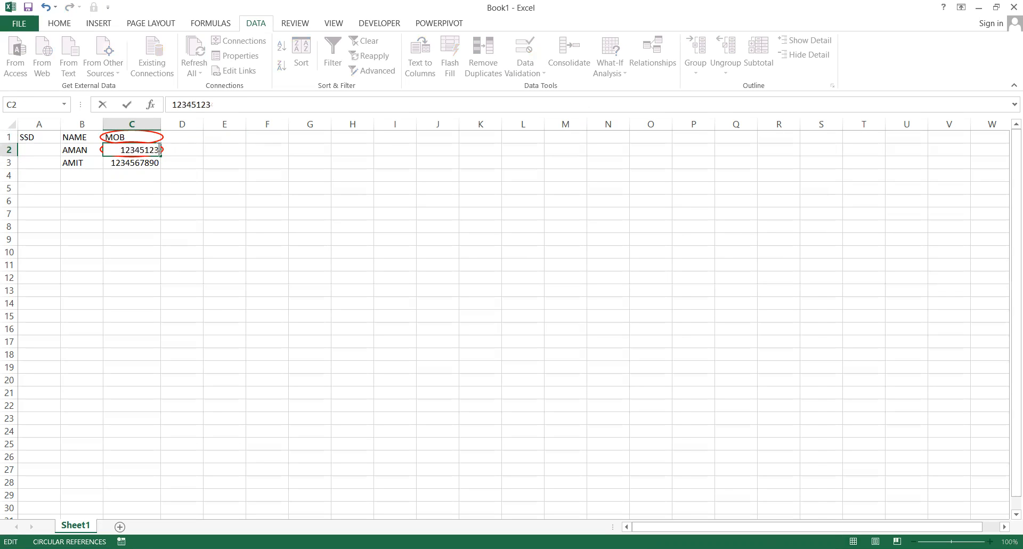
{"action": "type", "text": "12345678900"}
{"action": "key", "text": "BackSpace"}
{"action": "key", "text": "Return"}
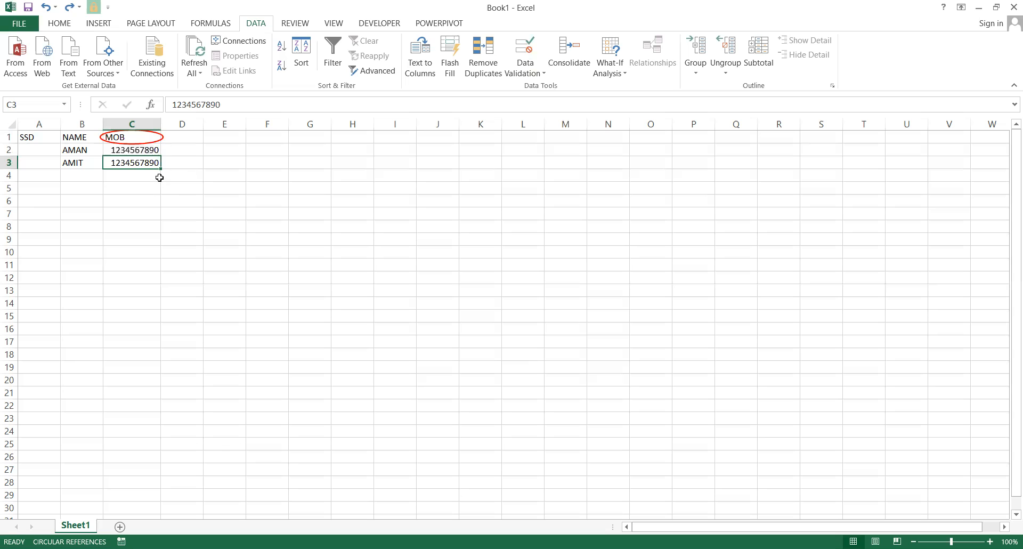
Clear the red validation circles from the MOB column.
{"action": "left_click", "coordinate": [141, 150]}
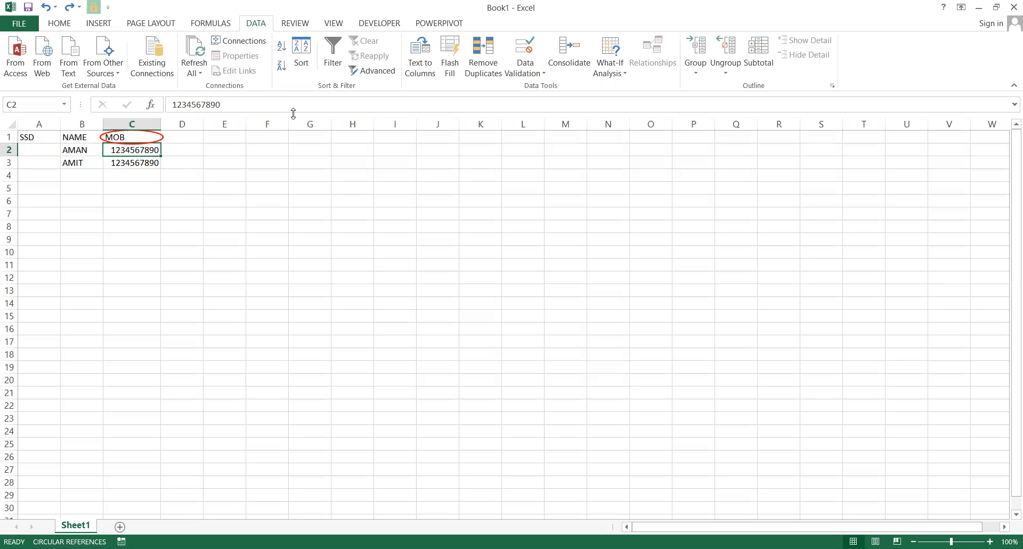
{"action": "left_click_drag", "start_coordinate": [139, 134], "coordinate": [137, 163]}
{"action": "left_click", "coordinate": [137, 162]}
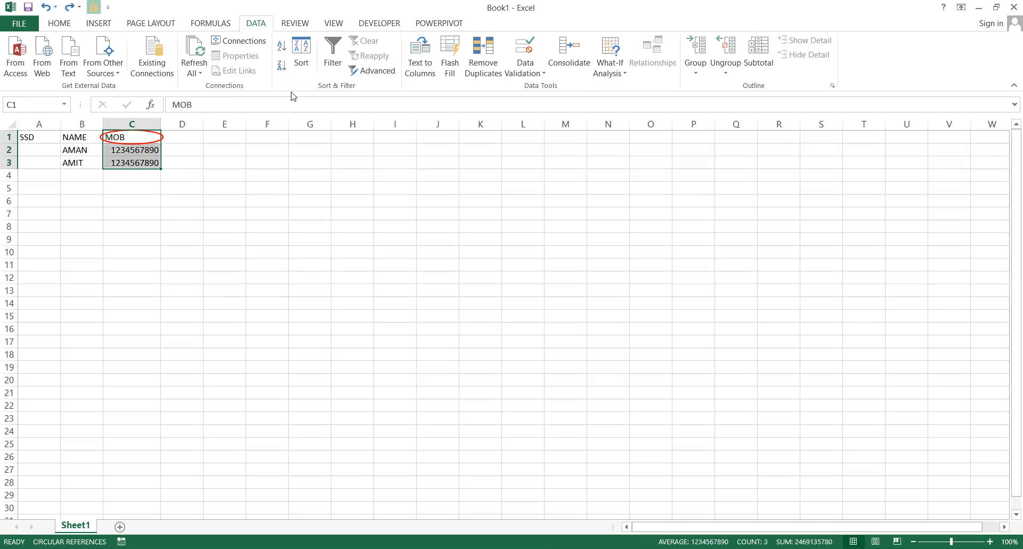
{"action": "left_click", "coordinate": [532, 74]}
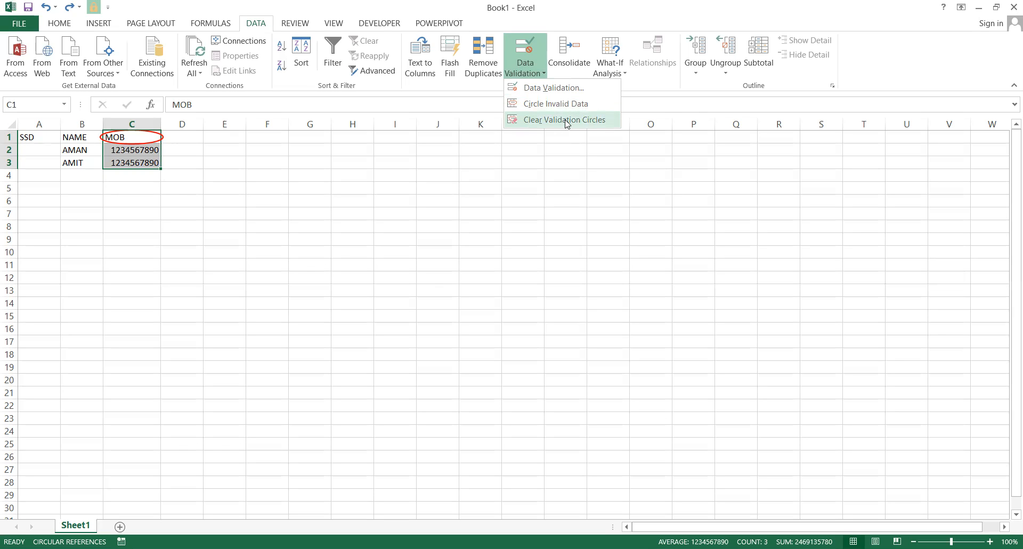
{"action": "left_click", "coordinate": [566, 121]}
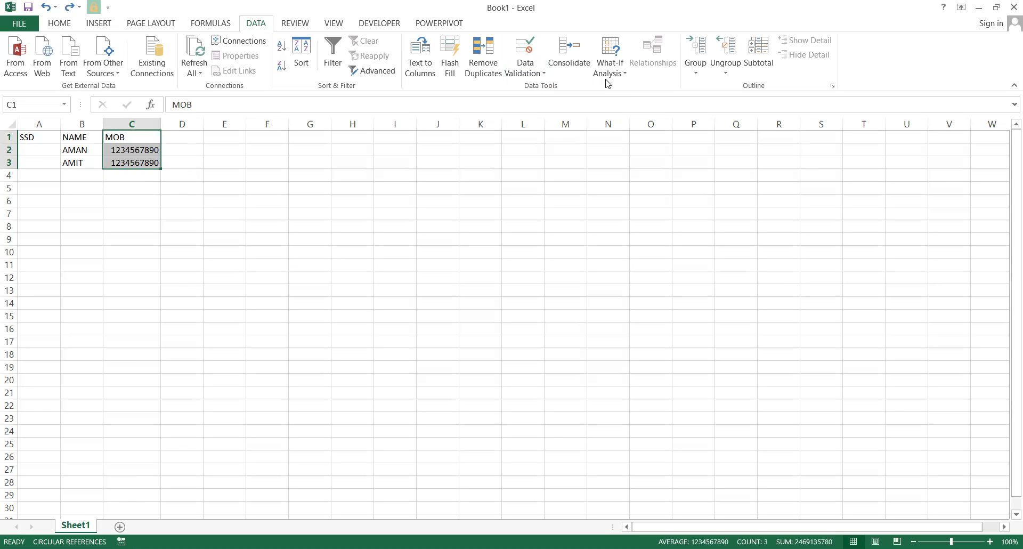
Enter the DOB heading in D1.
{"action": "key", "text": "Right"}
{"action": "type", "text": "DOB"}
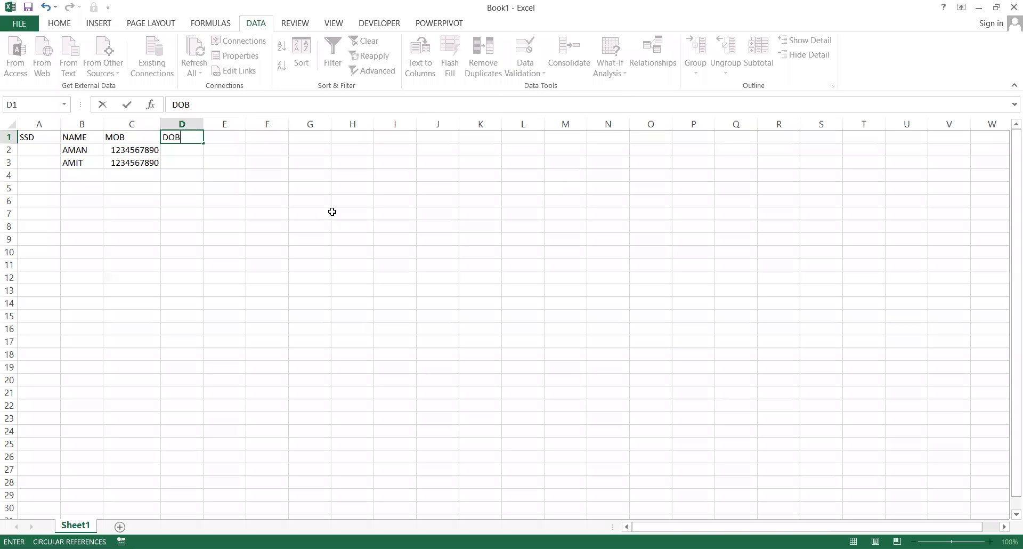
{"action": "left_click", "coordinate": [217, 190]}
{"action": "left_click", "coordinate": [180, 140]}
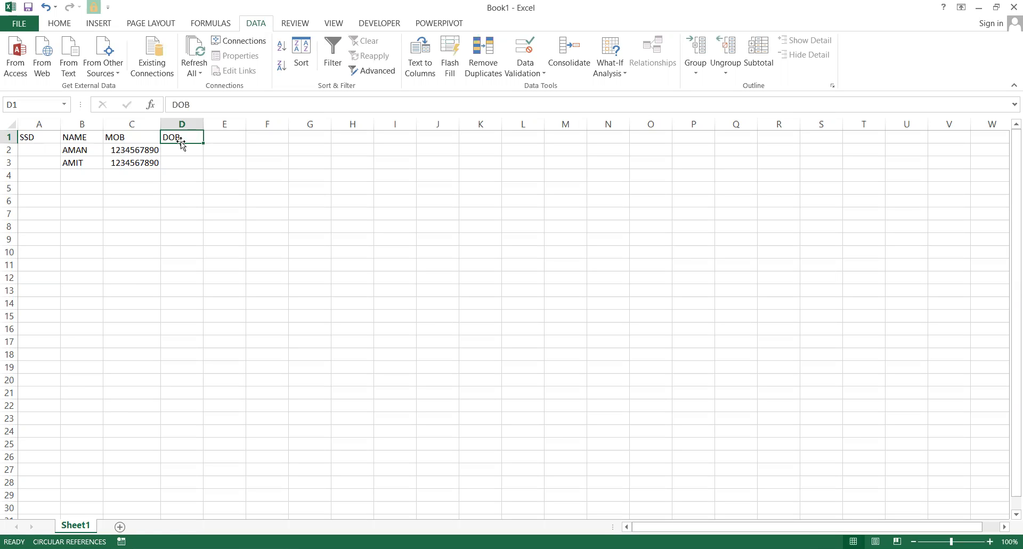
Try =21-18 in F1 and 18YR in G1, then clear F1:G2 and return to D2.
{"action": "key", "text": "Right"}
{"action": "key", "text": "Right"}
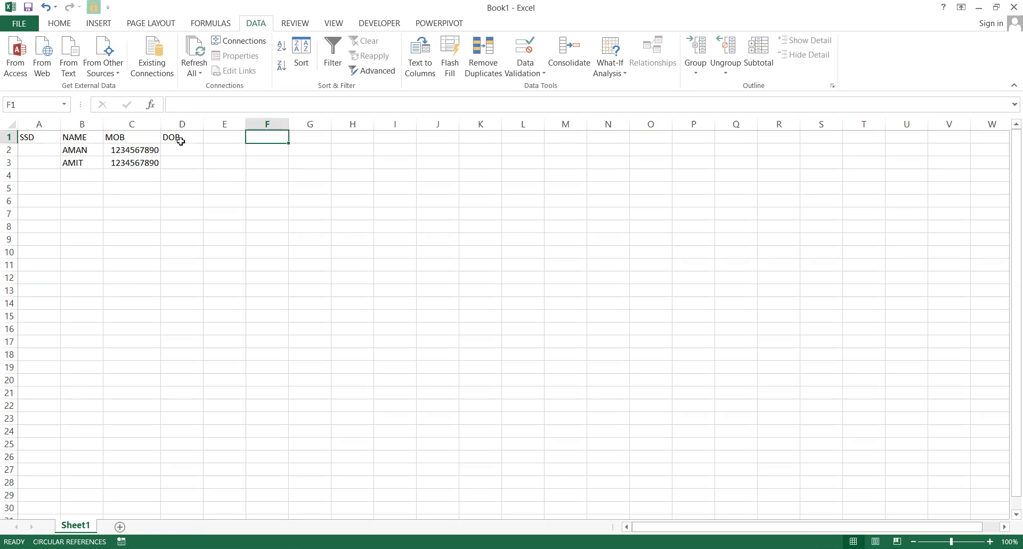
{"action": "type", "text": "=21"}
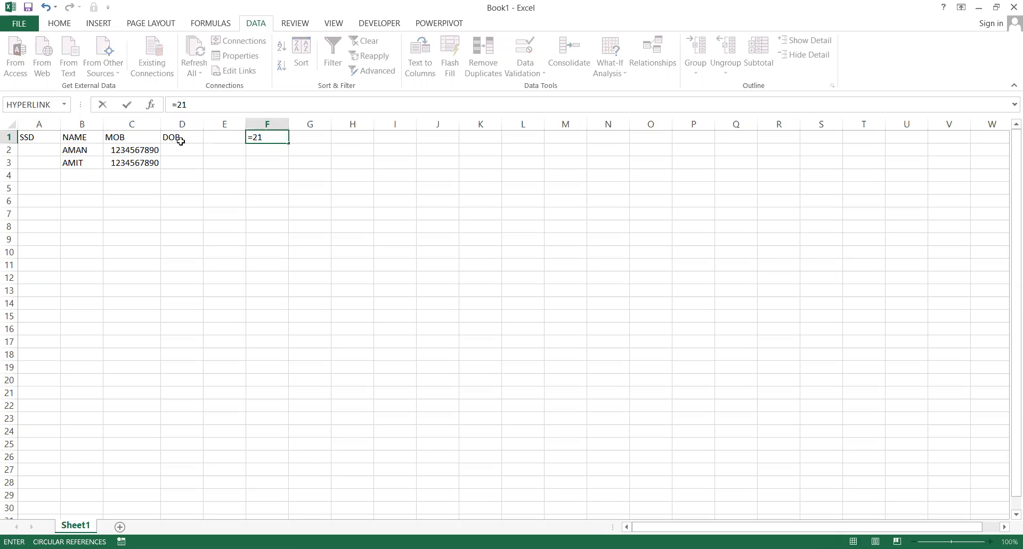
{"action": "type", "text": "-18"}
{"action": "key", "text": "Return"}
{"action": "key", "text": "Up"}
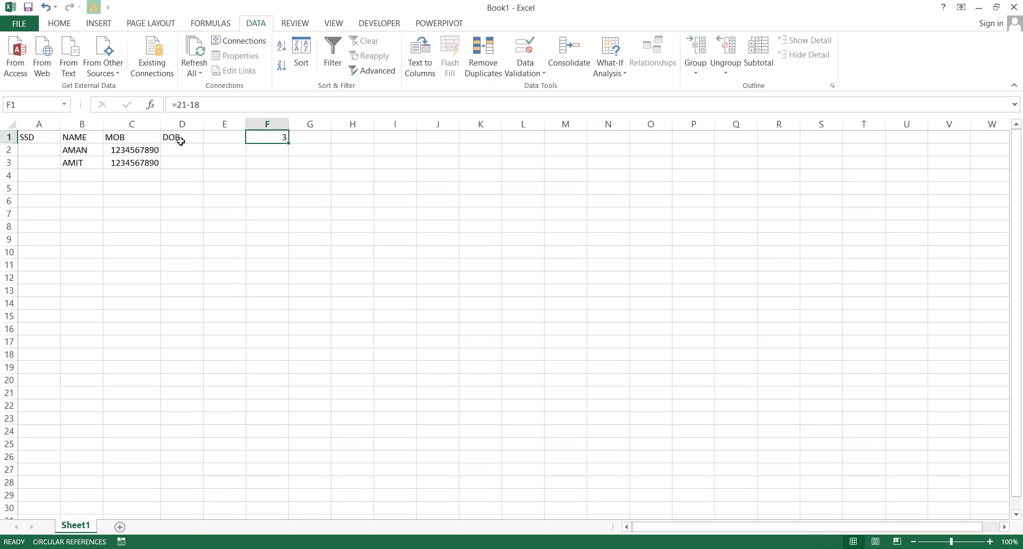
{"action": "left_click", "coordinate": [293, 137]}
{"action": "type", "text": "18"}
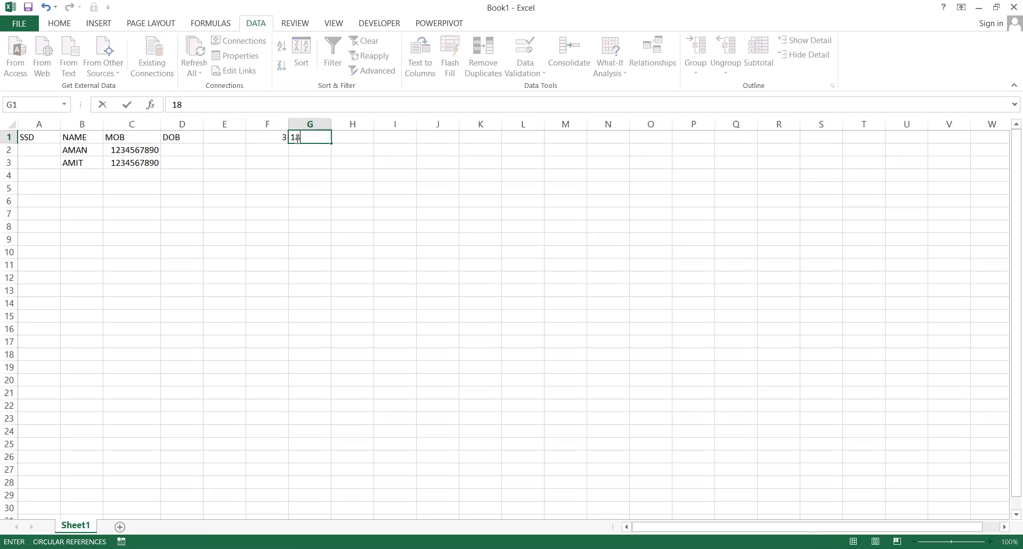
{"action": "type", "text": "YR"}
{"action": "key", "text": "Return"}
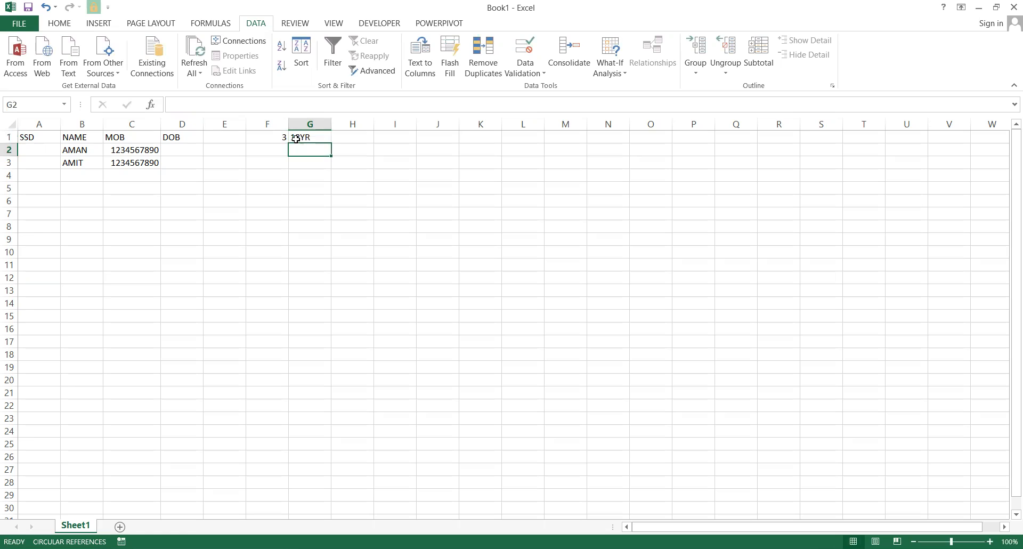
{"action": "left_click_drag", "start_coordinate": [281, 140], "coordinate": [311, 144]}
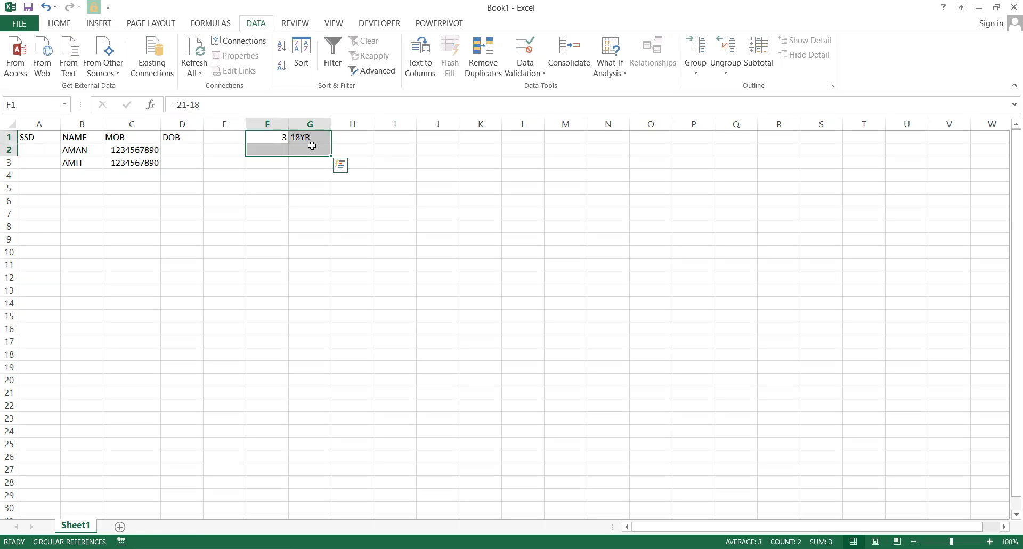
{"action": "key", "text": "Delete"}
{"action": "left_click", "coordinate": [311, 147]}
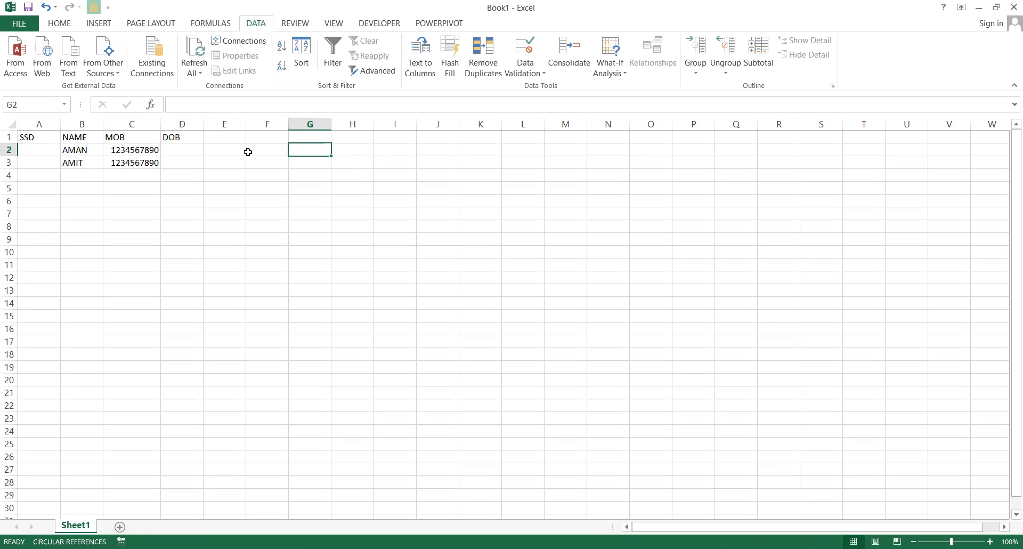
{"action": "left_click", "coordinate": [180, 160]}
{"action": "left_click", "coordinate": [183, 151]}
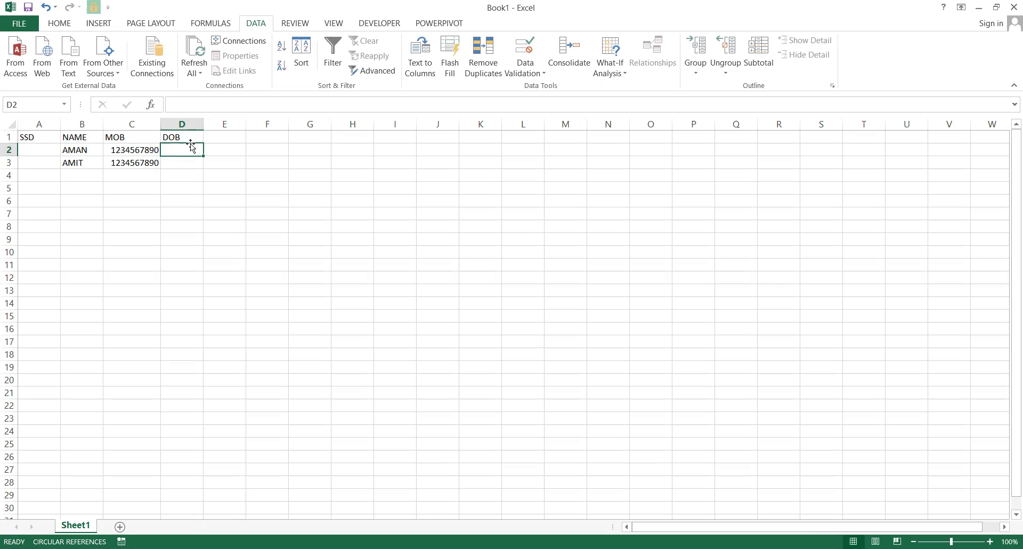
Set column D's validation to allow Date with the between comparison.
{"action": "left_click", "coordinate": [184, 124]}
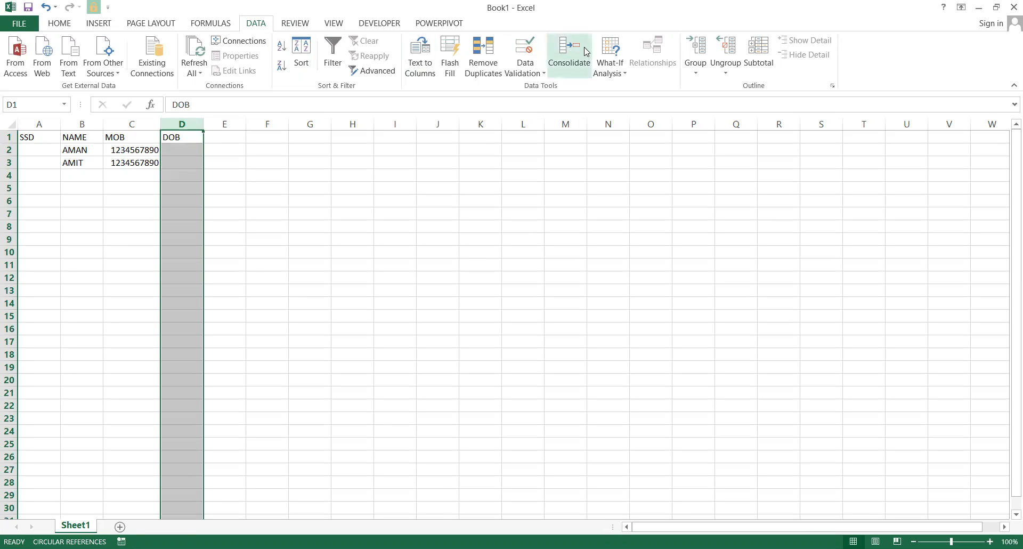
{"action": "left_click", "coordinate": [535, 47]}
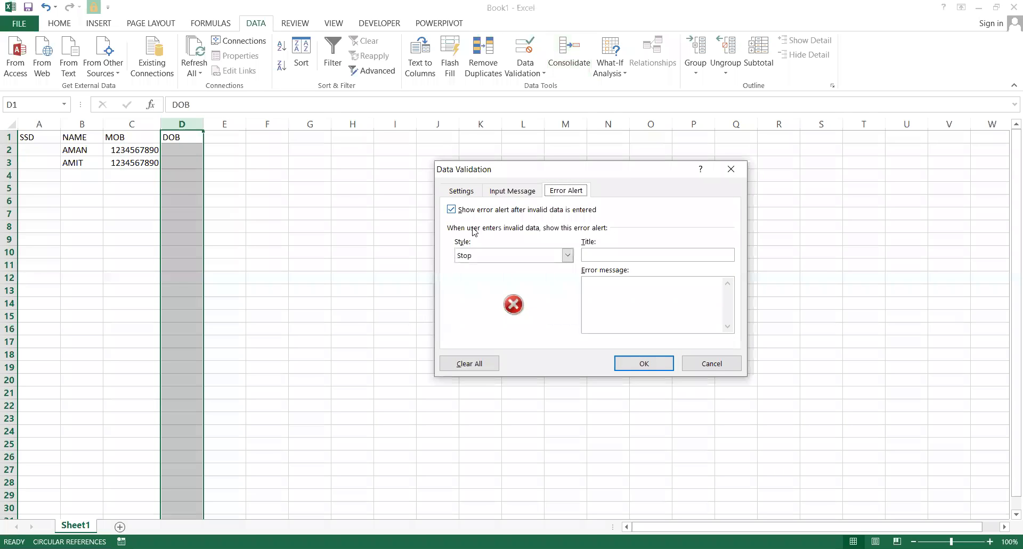
{"action": "left_click", "coordinate": [462, 190]}
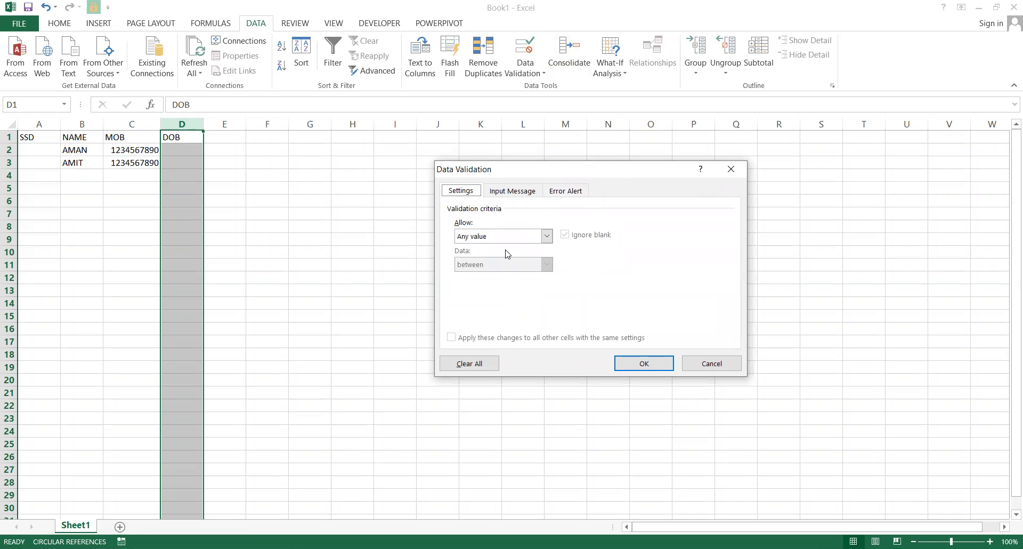
{"action": "left_click", "coordinate": [502, 238]}
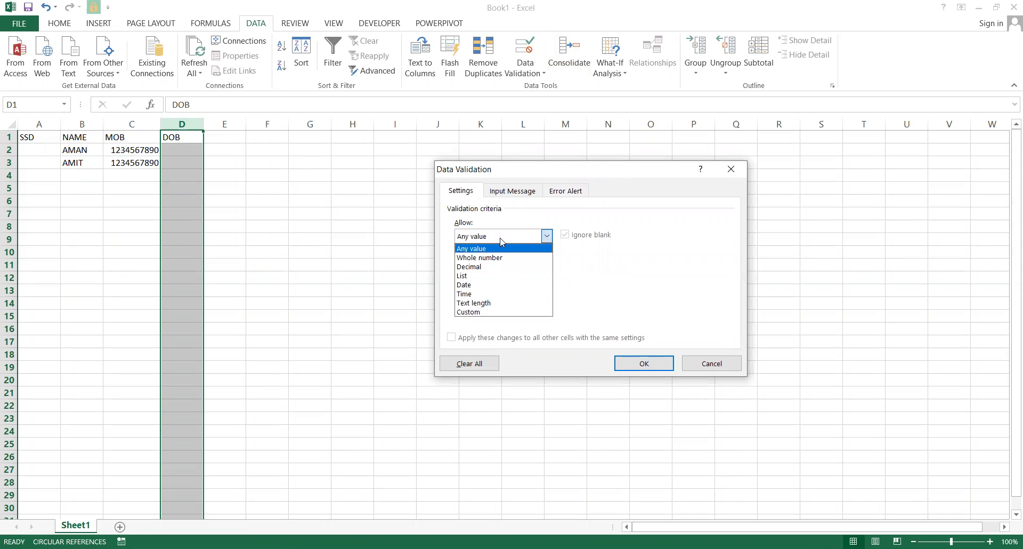
{"action": "left_click", "coordinate": [478, 285]}
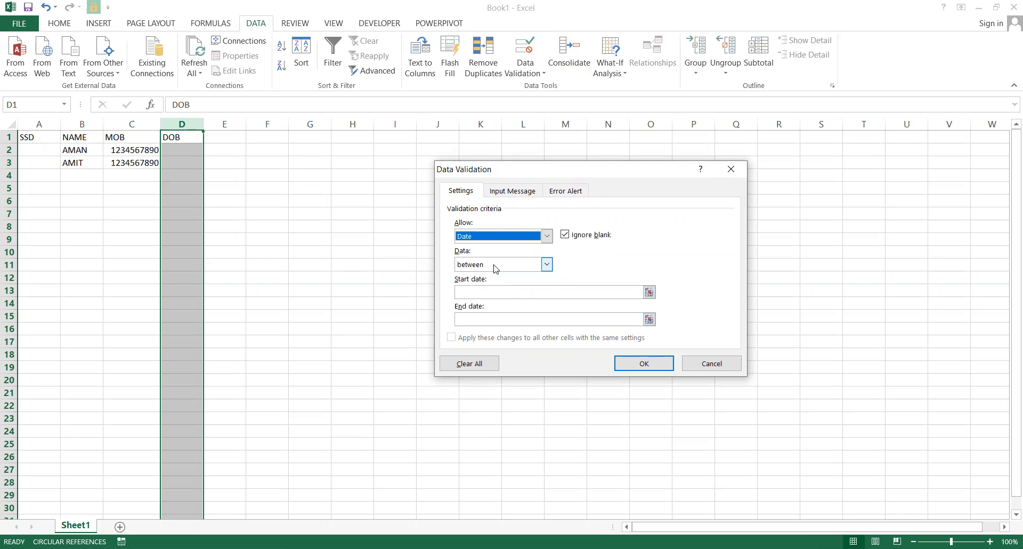
{"action": "left_click", "coordinate": [491, 266]}
{"action": "left_click", "coordinate": [491, 266]}
{"action": "left_click", "coordinate": [491, 267]}
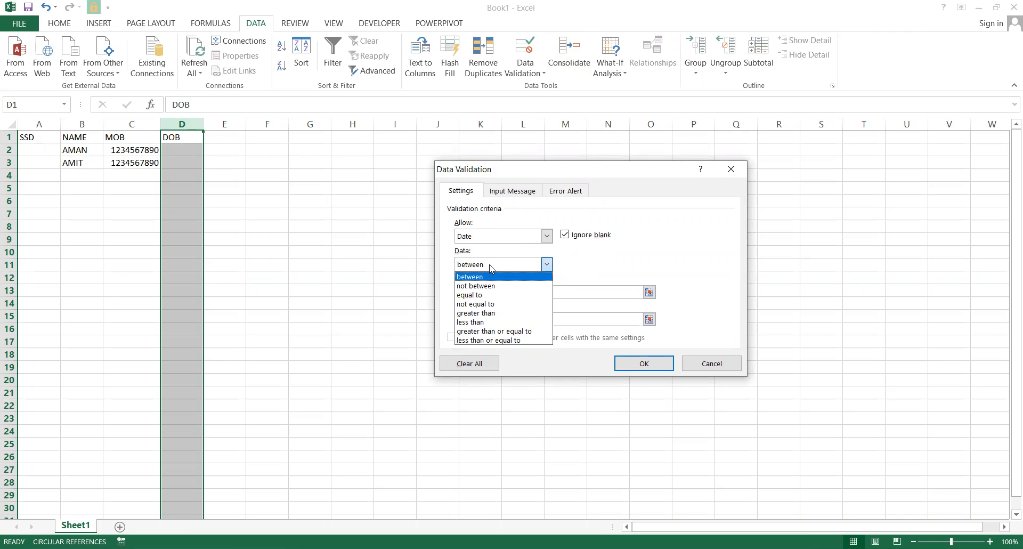
{"action": "left_click", "coordinate": [490, 268]}
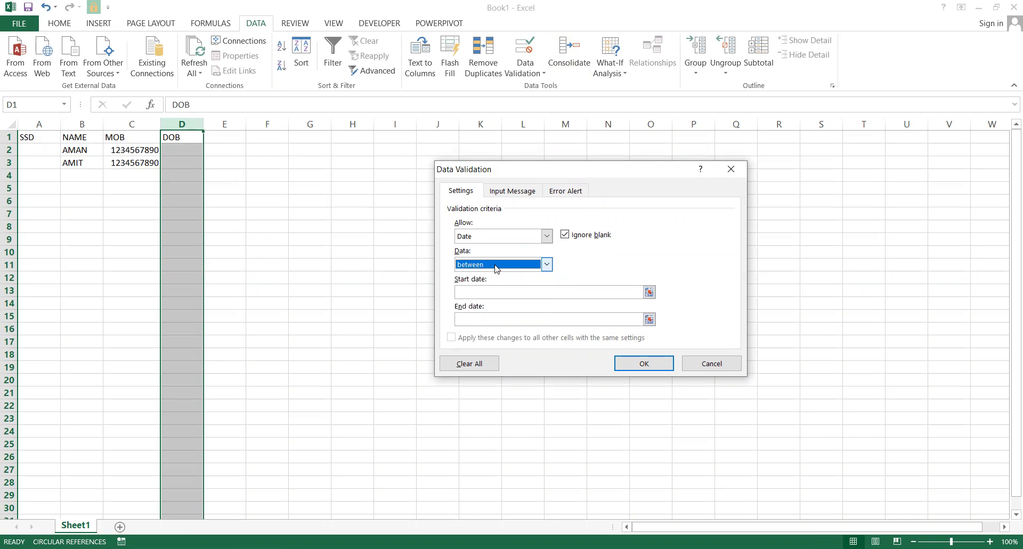
Enter start date 01-01-1970 and end date 01-01-2003.
{"action": "left_click", "coordinate": [540, 288]}
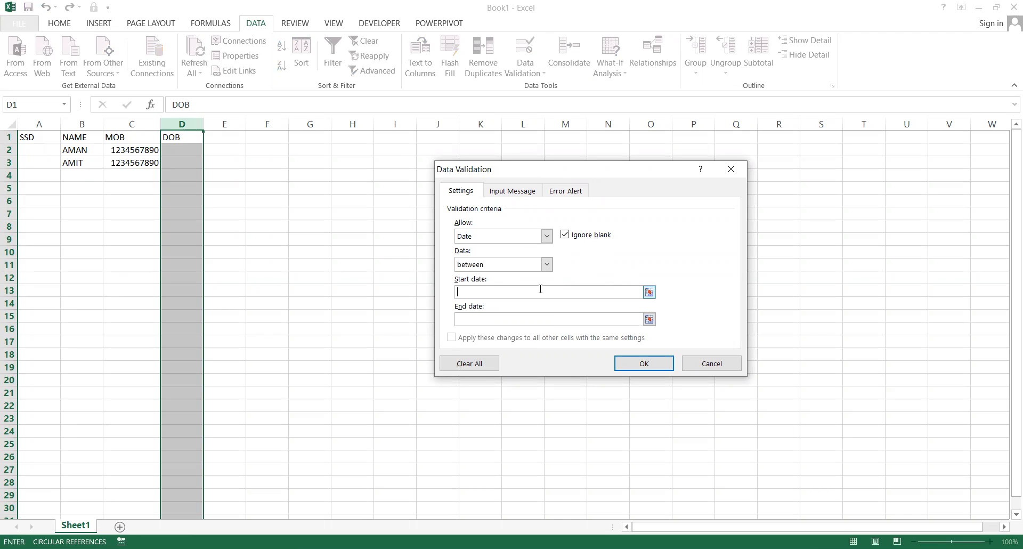
{"action": "type", "text": "01-01-"}
{"action": "type", "text": "1950"}
{"action": "key", "text": "BackSpace"}
{"action": "key", "text": "BackSpace"}
{"action": "type", "text": "6"}
{"action": "key", "text": "BackSpace"}
{"action": "type", "text": "70"}
{"action": "key", "text": "Tab"}
{"action": "type", "text": "01-01-2003"}
{"action": "left_click", "coordinate": [471, 235]}
{"action": "left_click", "coordinate": [471, 234]}
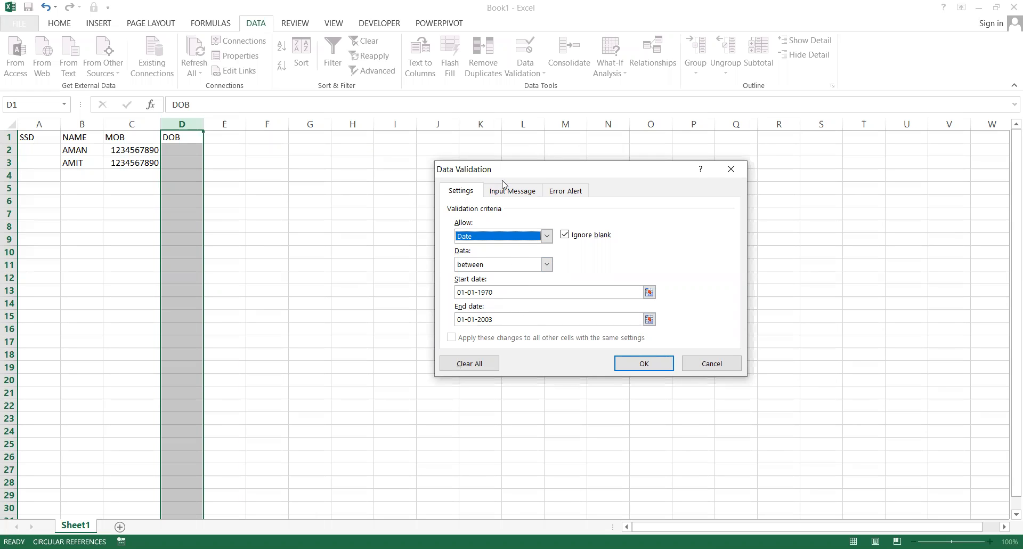
{"action": "left_click", "coordinate": [567, 191]}
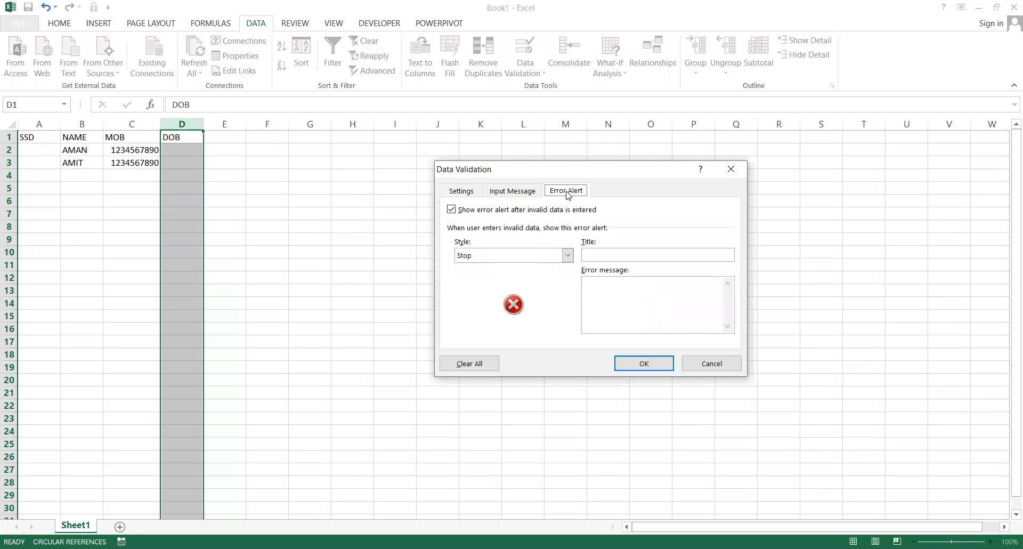
Give the DOB rule a Stop alert titled UNDER AGE with message WAIT KARO, and apply it.
{"action": "left_click", "coordinate": [540, 254]}
{"action": "left_click", "coordinate": [538, 252]}
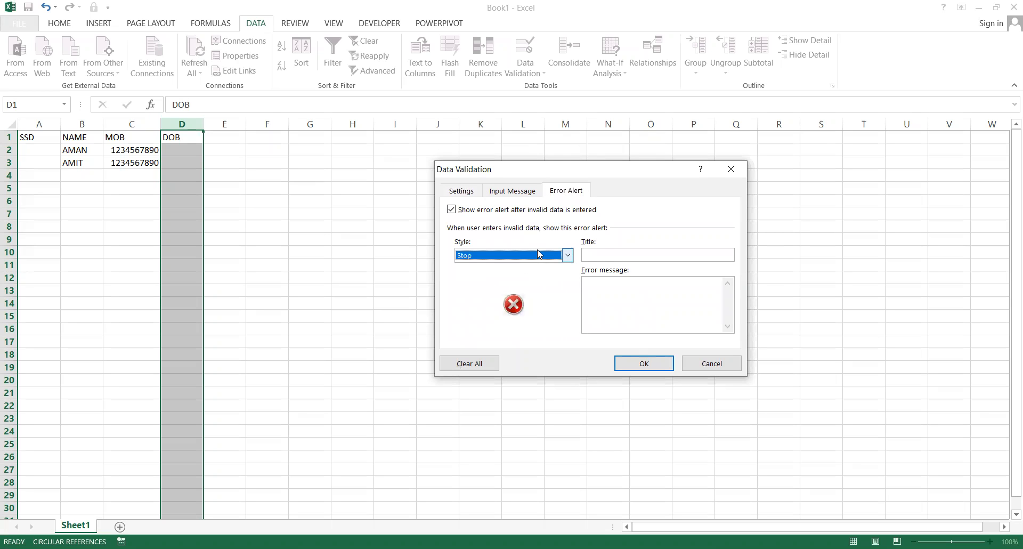
{"action": "left_click", "coordinate": [604, 256]}
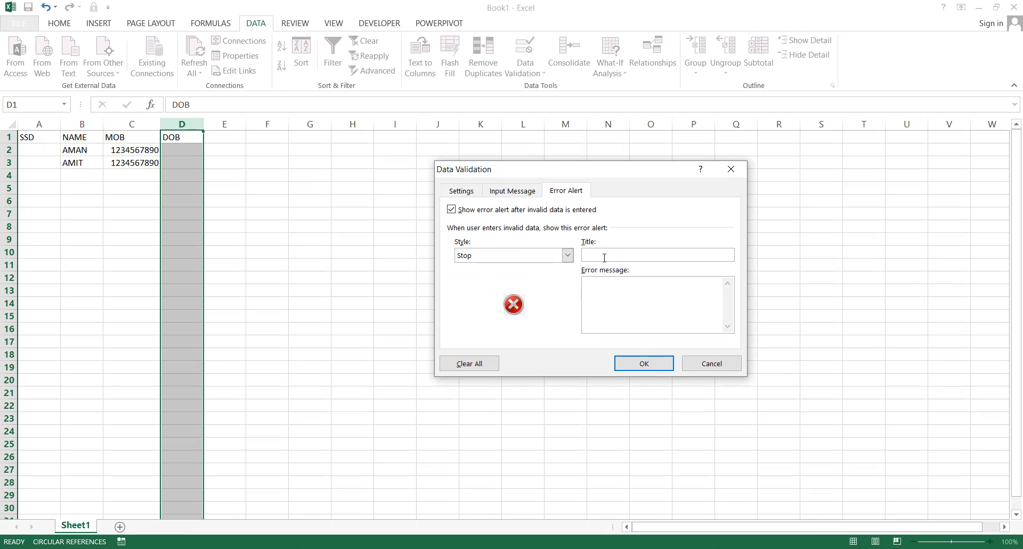
{"action": "type", "text": "UNDER AGEWAIT FOR 18 Y"}
{"action": "key", "text": "BackSpace"}
{"action": "key", "text": "BackSpace"}
{"action": "key", "text": "BackSpace"}
{"action": "key", "text": "BackSpace"}
{"action": "key", "text": "BackSpace"}
{"action": "key", "text": "BackSpace"}
{"action": "key", "text": "BackSpace"}
{"action": "type", "text": "KQ"}
{"action": "key", "text": "BackSpace"}
{"action": "type", "text": "ARO"}
{"action": "left_click", "coordinate": [632, 363]}
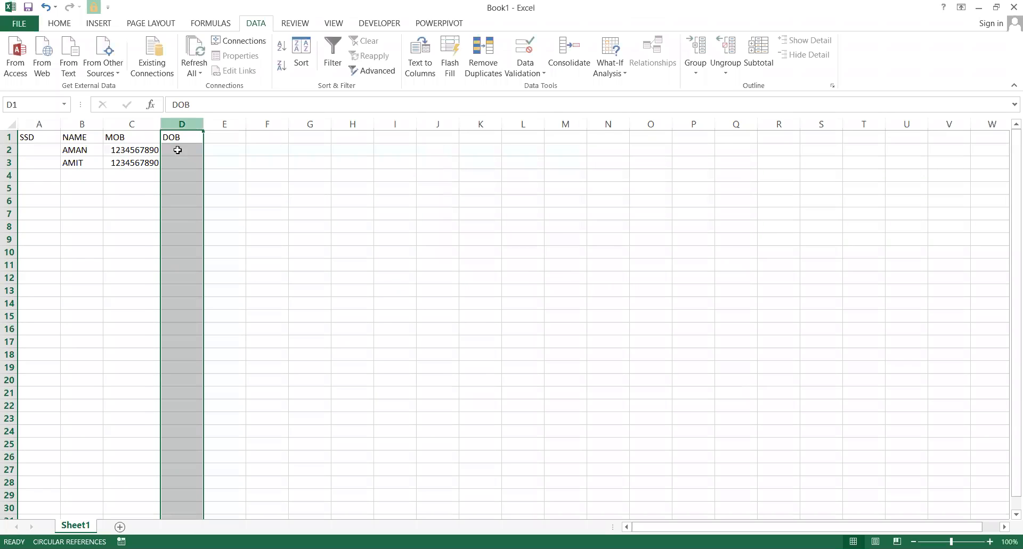
Enter 01-01-2003 in D2, then cancel the rejected 01-01-2004 in D3.
{"action": "left_click", "coordinate": [179, 149]}
{"action": "type", "text": "01-0"}
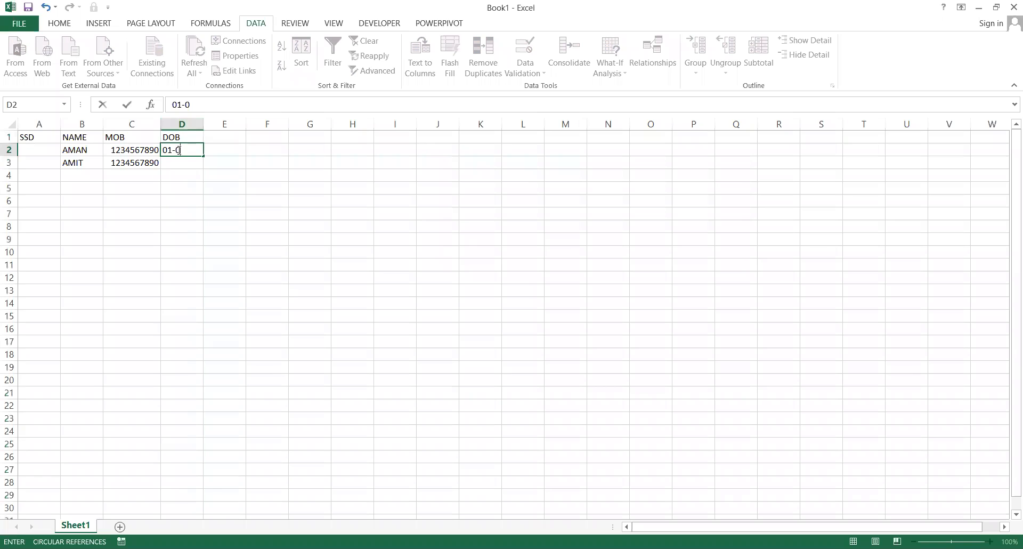
{"action": "type", "text": "1-2003"}
{"action": "key", "text": "Return"}
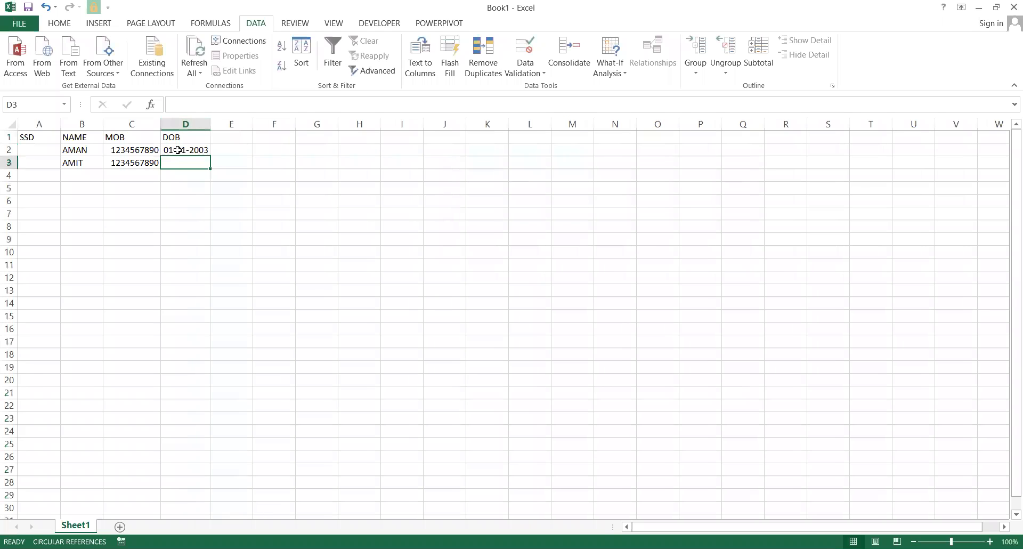
{"action": "type", "text": "01-01-"}
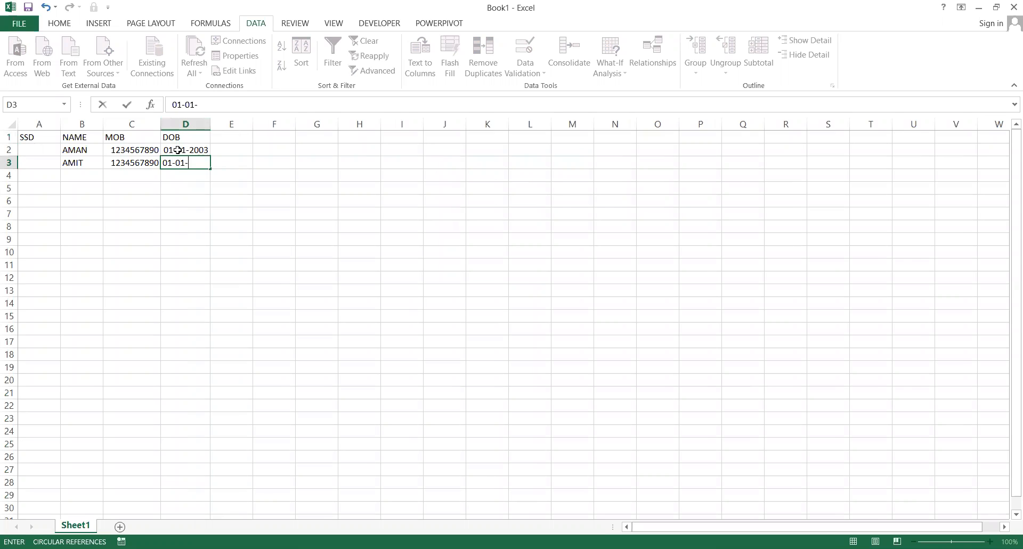
{"action": "type", "text": "2004"}
{"action": "key", "text": "Return"}
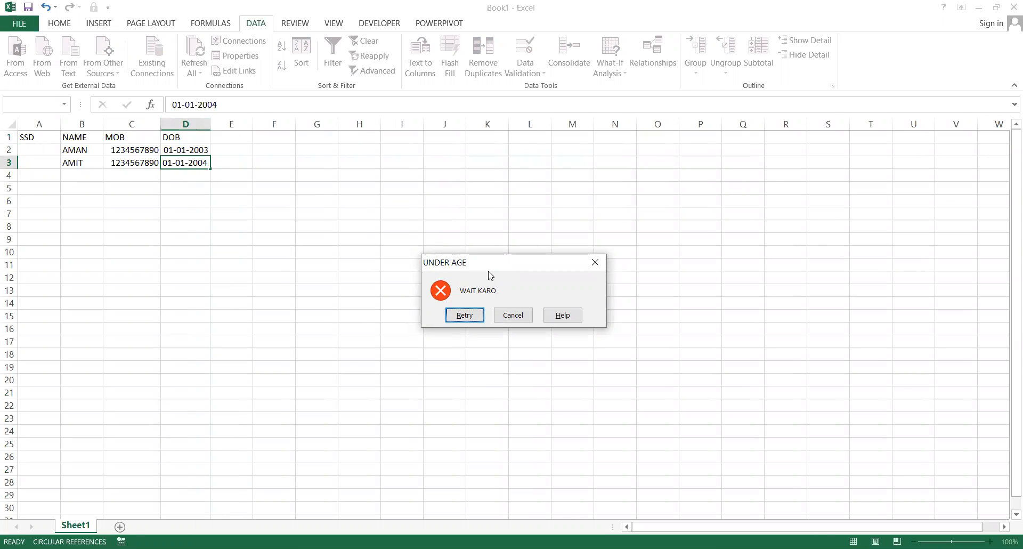
{"action": "left_click", "coordinate": [513, 318]}
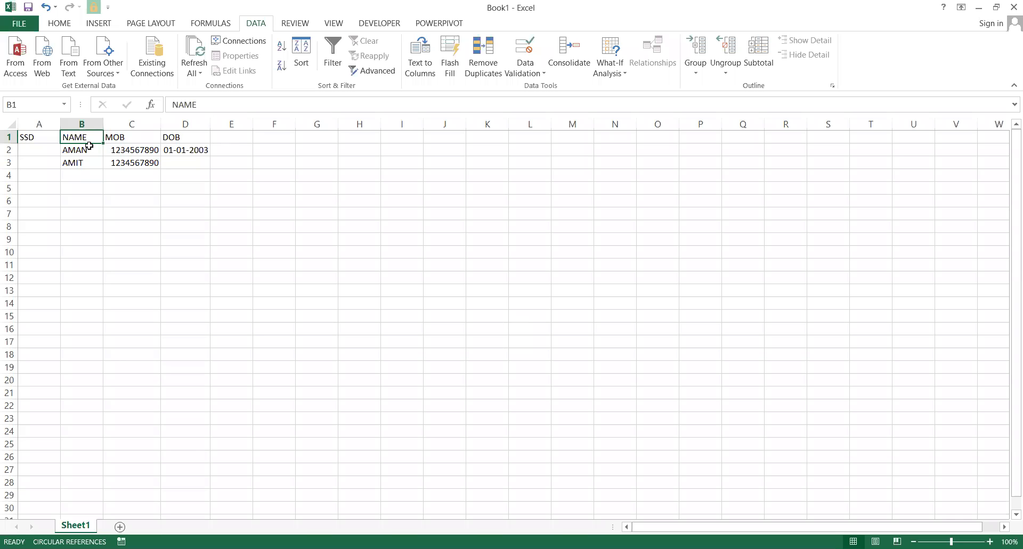
{"action": "left_click", "coordinate": [89, 146]}
Delete the SSD column so NAME, MOB and DOB shift left.
{"action": "left_click", "coordinate": [21, 138]}
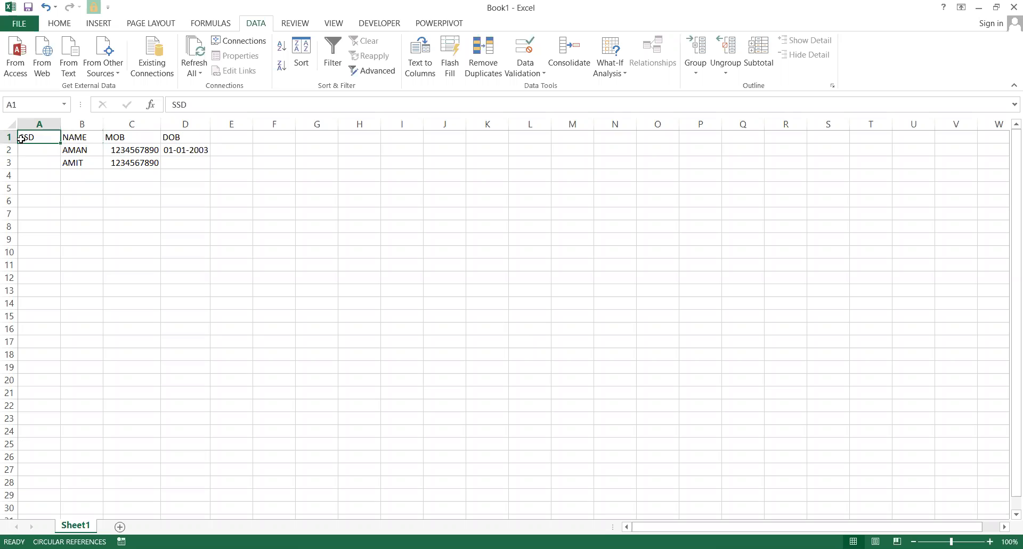
{"action": "key", "text": "ctrl+space"}
{"action": "key", "text": "ctrl+minus"}
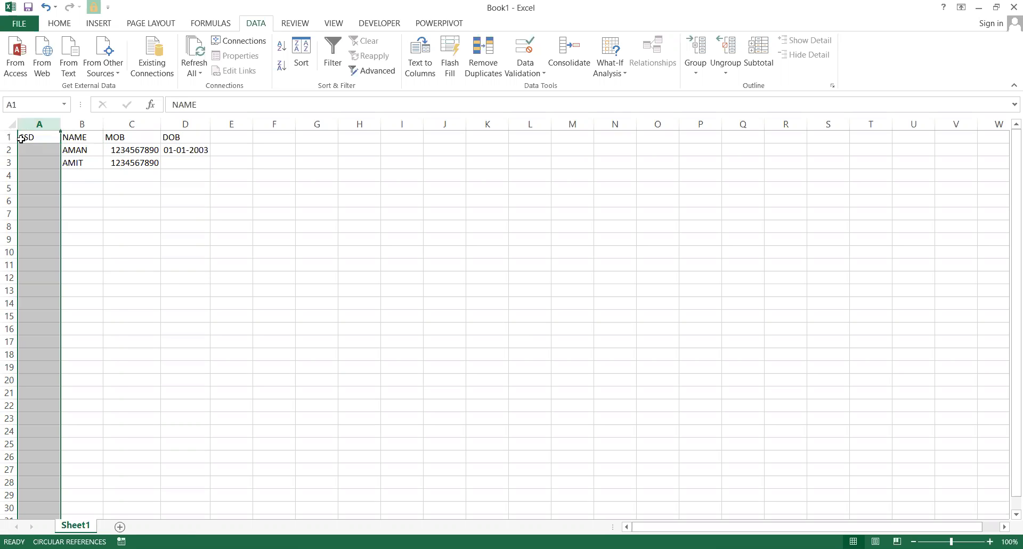
{"action": "left_click", "coordinate": [21, 137]}
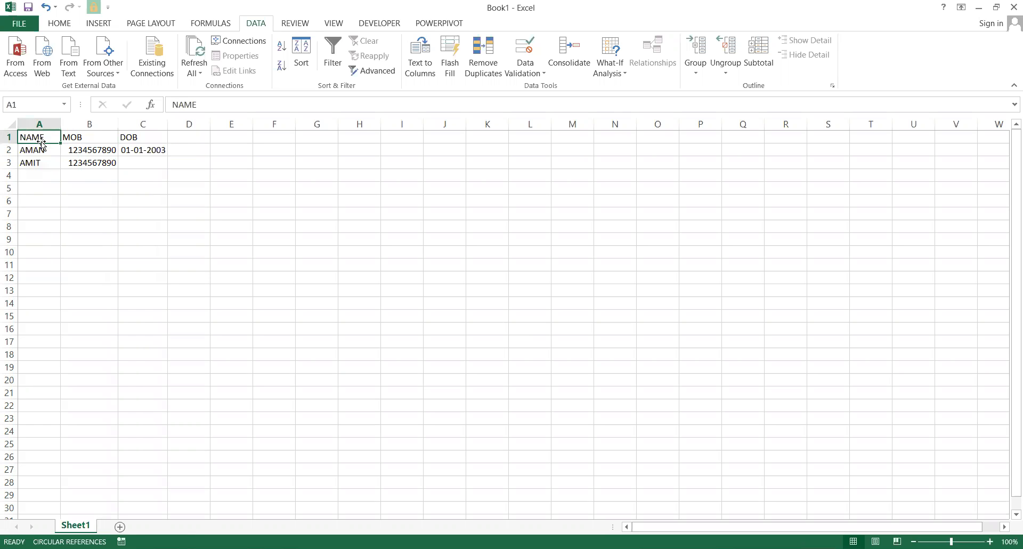
{"action": "left_click", "coordinate": [70, 141]}
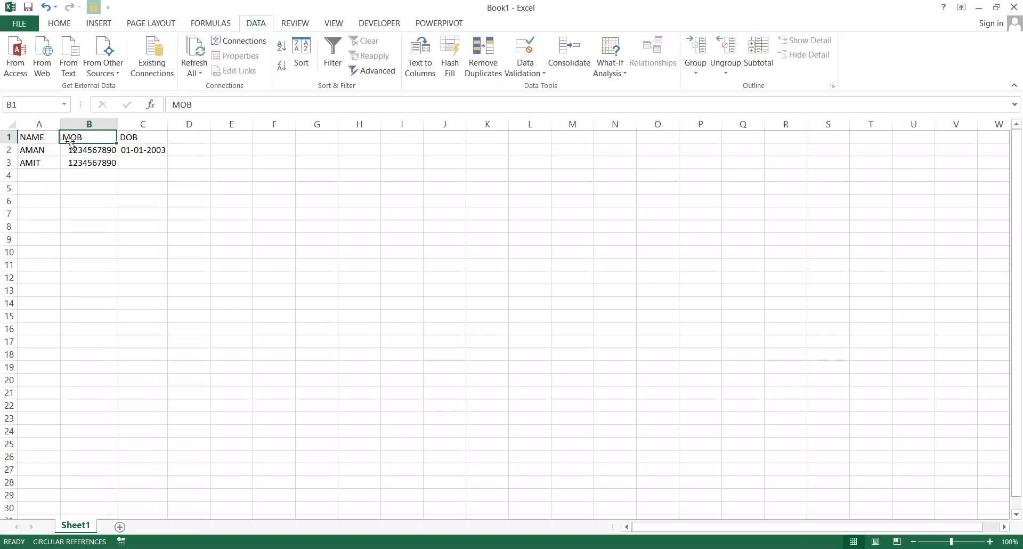
{"action": "left_click", "coordinate": [135, 141]}
Add an AADHAR CARD heading in D1 and autofit column D to it.
{"action": "left_click", "coordinate": [181, 141]}
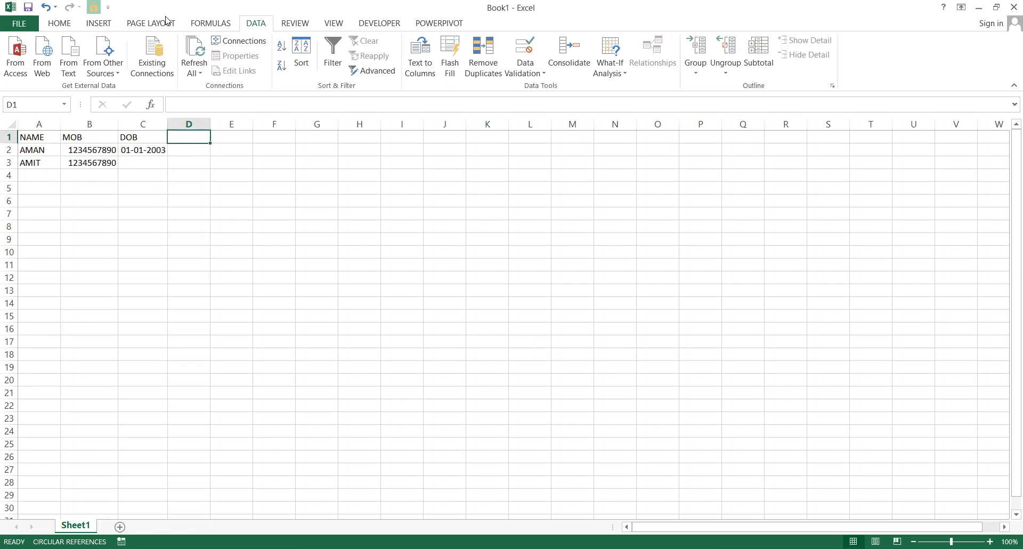
{"action": "left_click", "coordinate": [59, 23]}
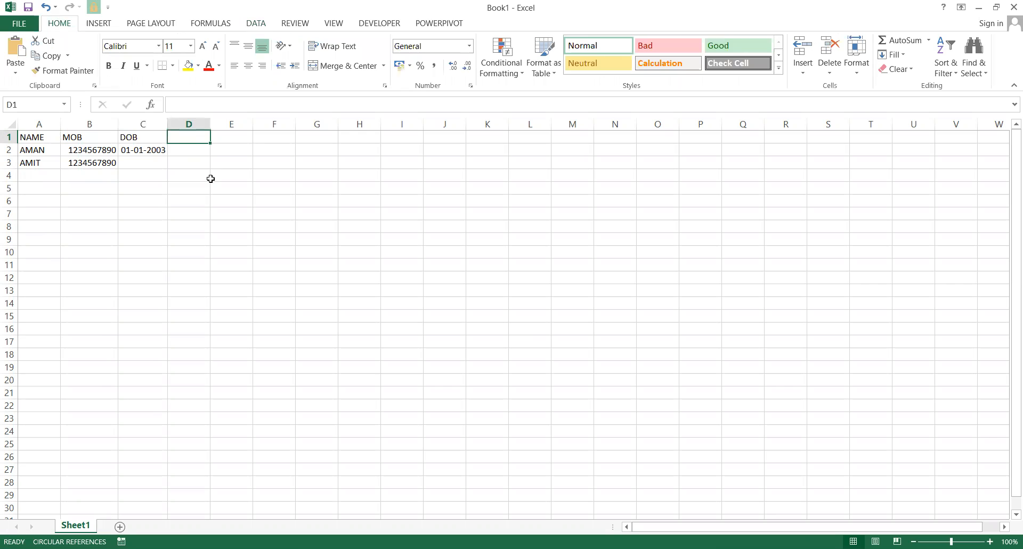
{"action": "type", "text": "AADHAR CARD"}
{"action": "key", "text": "Return"}
{"action": "key", "text": "Up"}
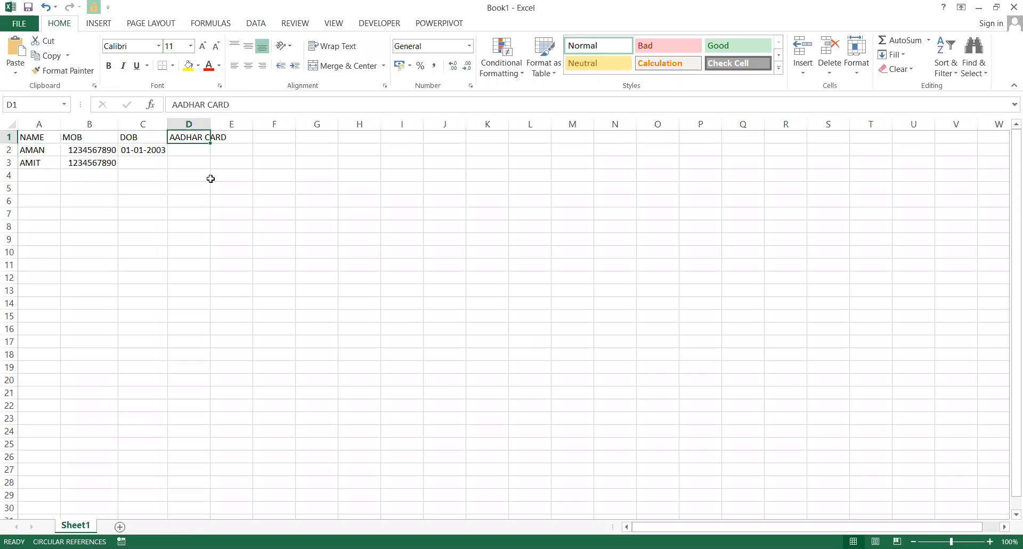
{"action": "key", "text": "alt"}
{"action": "key", "text": "h"}
{"action": "key", "text": "o"}
{"action": "key", "text": "i"}
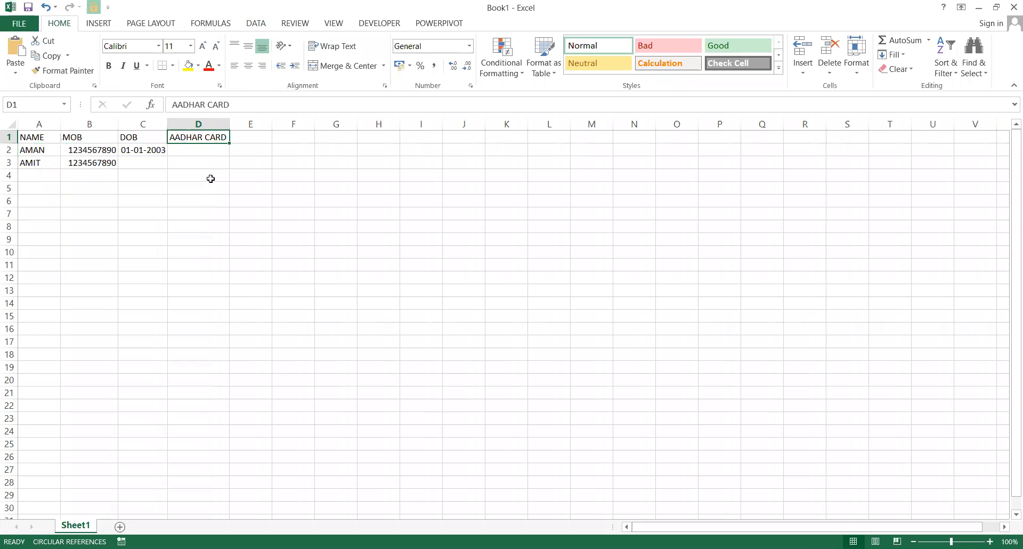
{"action": "key", "text": "Down"}
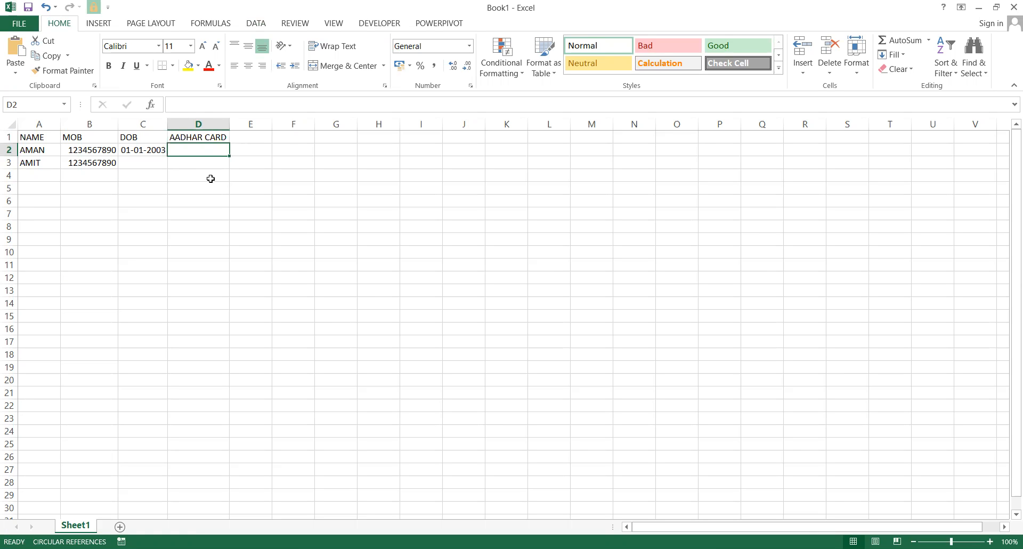
Enter 123456789 as AMAN's AADHAR CARD number in D2.
{"action": "type", "text": "102"}
{"action": "key", "text": "BackSpace"}
{"action": "key", "text": "BackSpace"}
{"action": "key", "text": "BackSpace"}
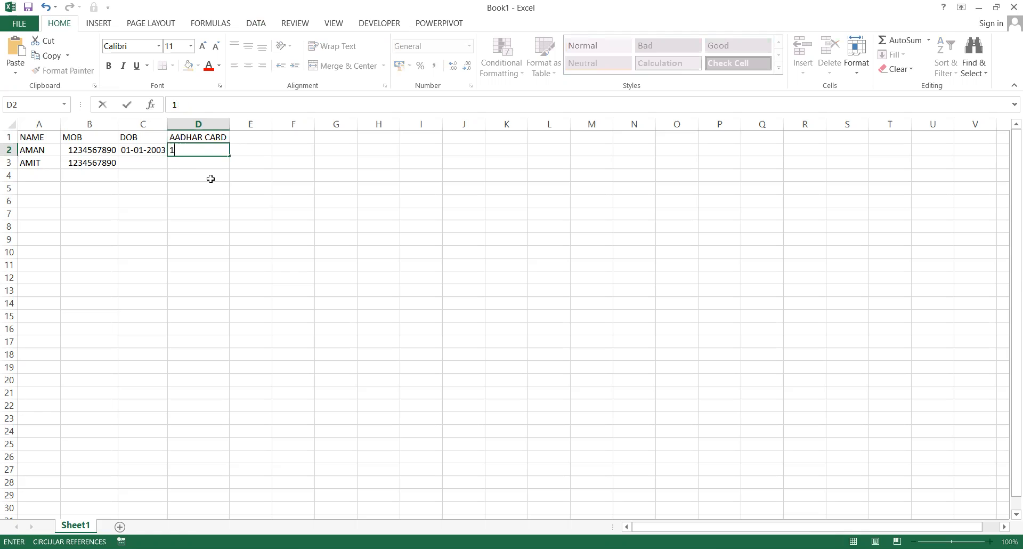
{"action": "type", "text": "1234"}
{"action": "type", "text": "45"}
{"action": "key", "text": "BackSpace"}
{"action": "type", "text": "456789"}
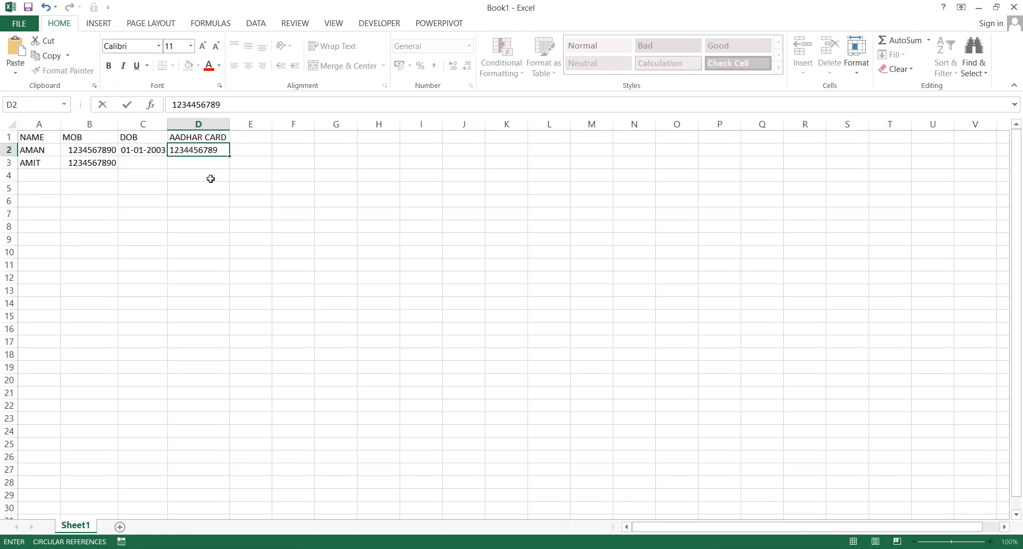
{"action": "key", "text": "Return"}
{"action": "key", "text": "Up"}
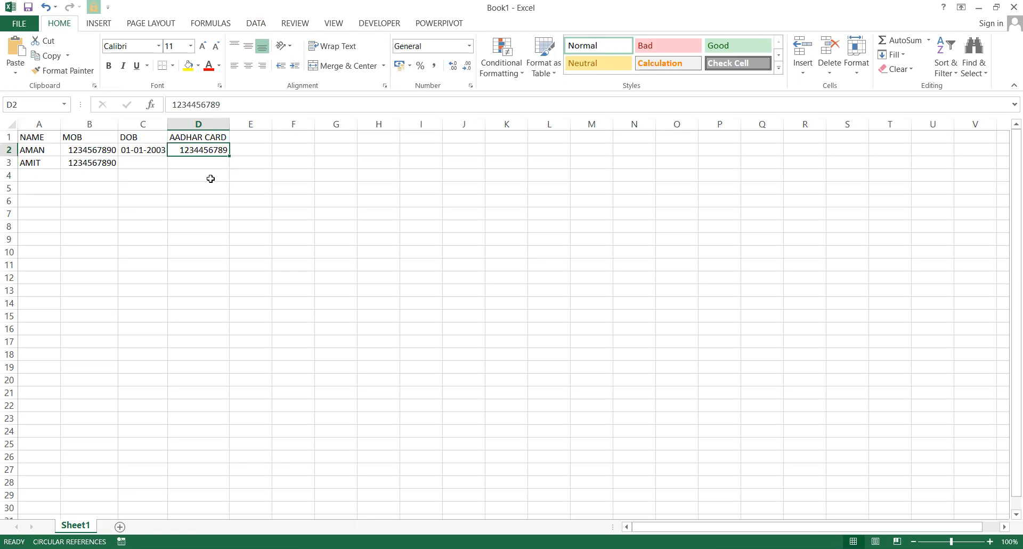
{"action": "type", "text": "123456789"}
{"action": "key", "text": "Return"}
{"action": "key", "text": "Up"}
{"action": "key", "text": "Down"}
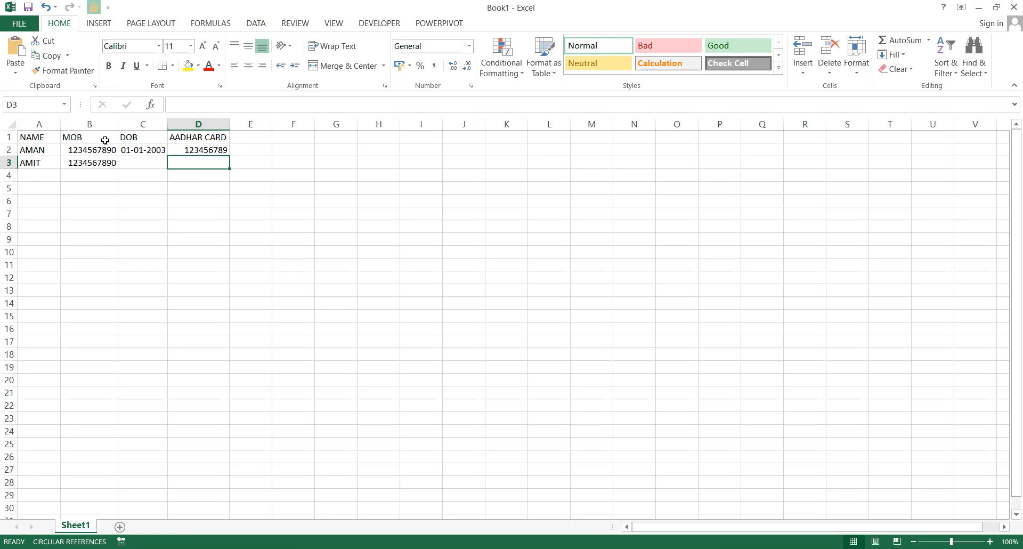
{"action": "left_click", "coordinate": [200, 146]}
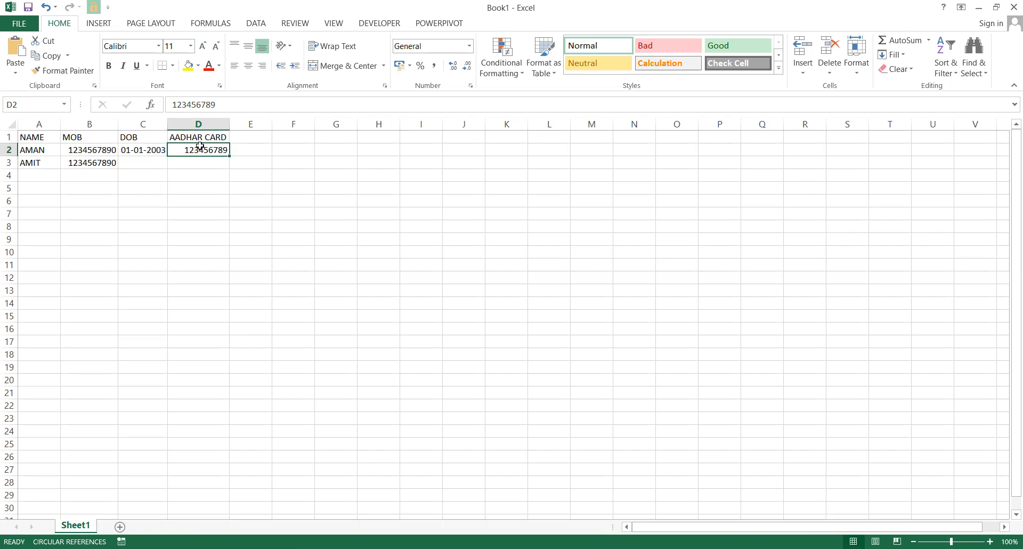
Enter the same 123456789 for AMIT in D3.
{"action": "key", "text": "Down"}
{"action": "type", "text": "12"}
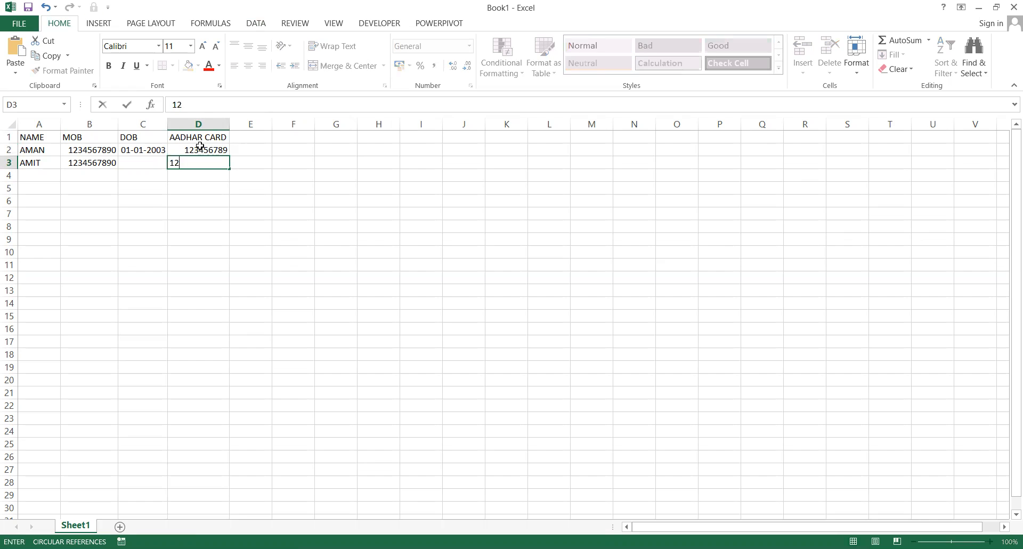
{"action": "type", "text": "3456789"}
{"action": "key", "text": "Return"}
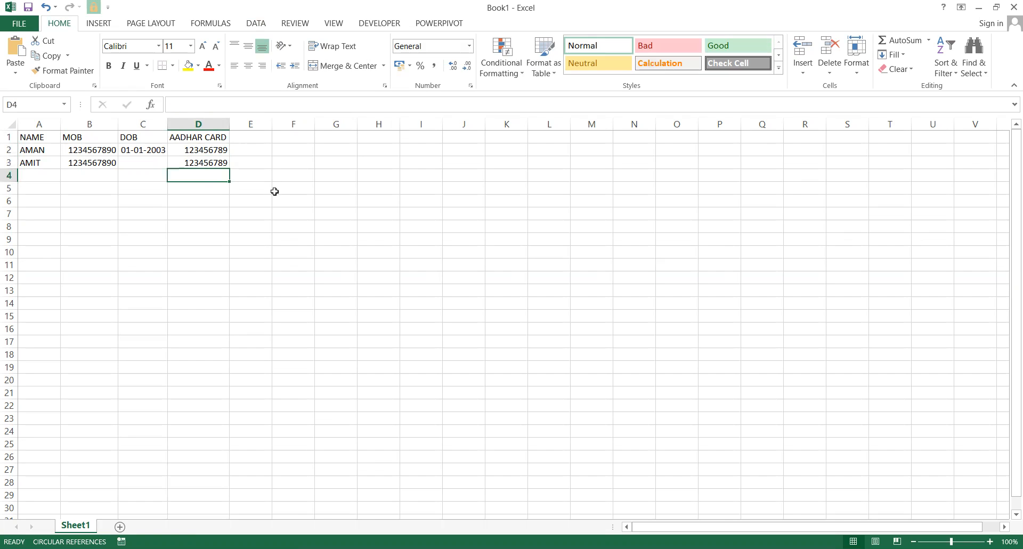
{"action": "left_click", "coordinate": [224, 163]}
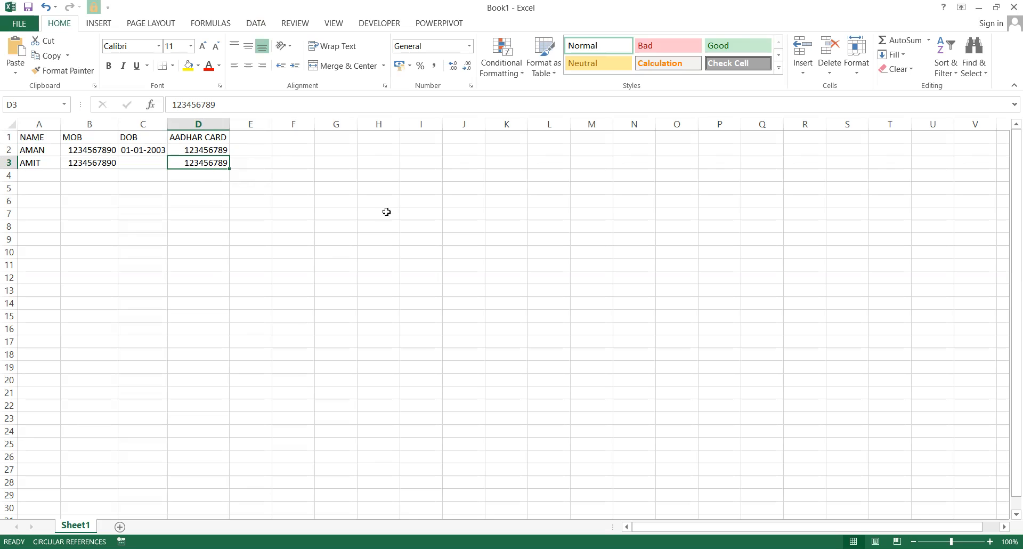
{"action": "left_click", "coordinate": [496, 168]}
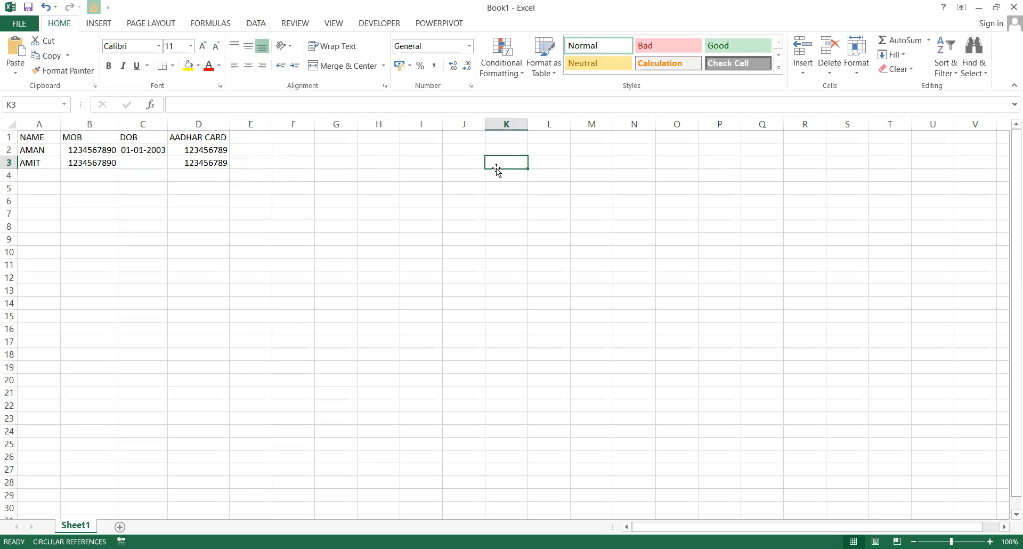
Enter AMAN, RAMAN and AMAN in K3 to K5.
{"action": "type", "text": "AM"}
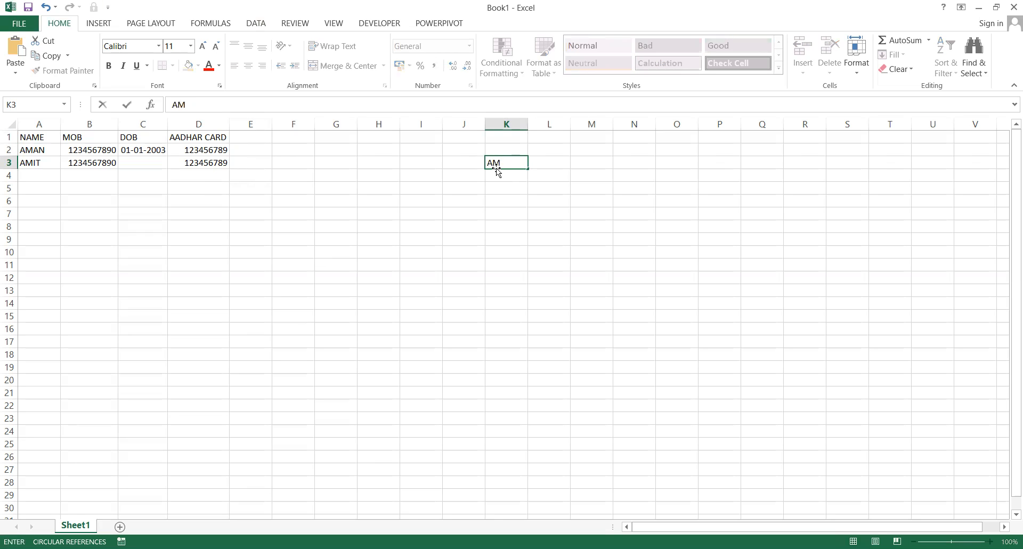
{"action": "type", "text": "AN"}
{"action": "key", "text": "Return"}
{"action": "key", "text": "Return"}
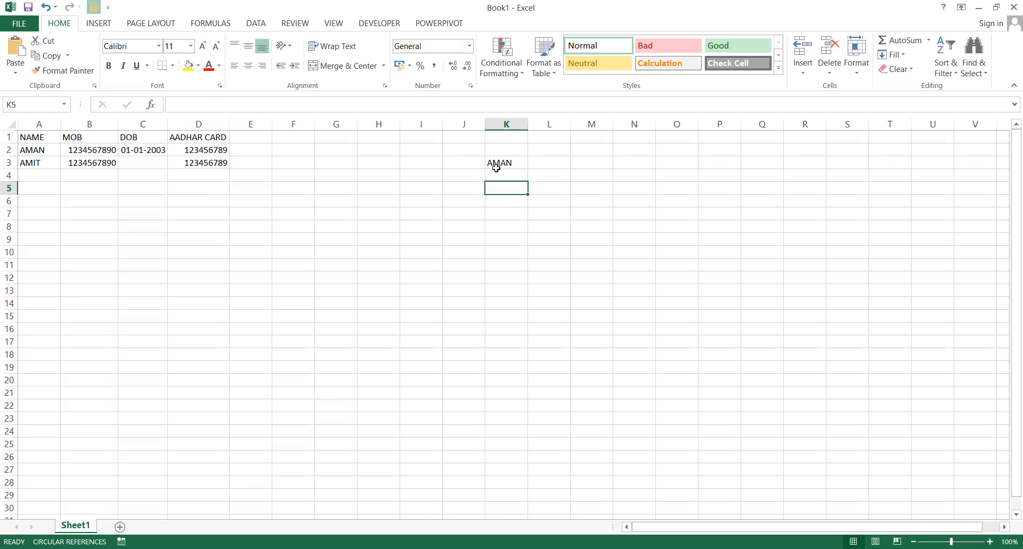
{"action": "key", "text": "Up"}
{"action": "type", "text": "RAMAN"}
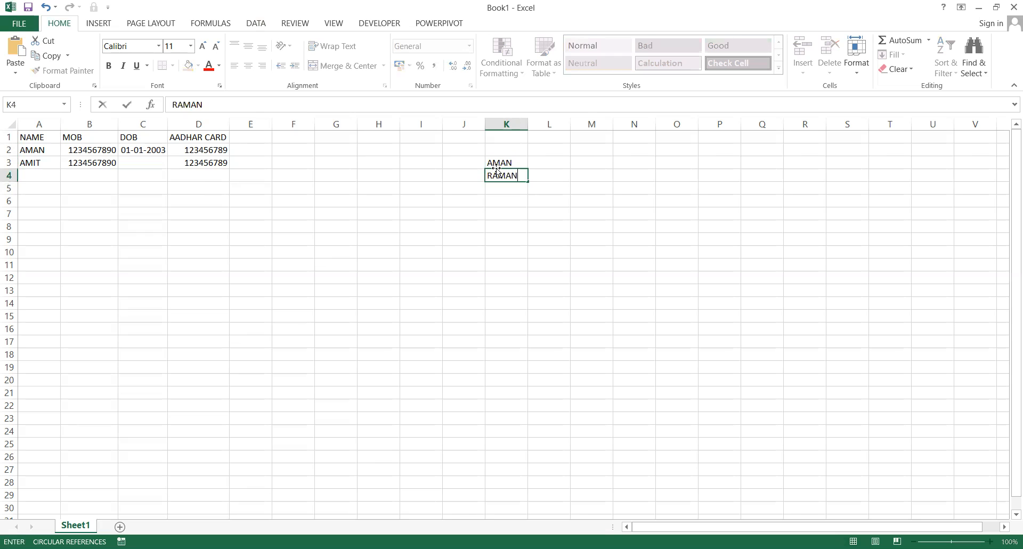
{"action": "key", "text": "Return"}
{"action": "type", "text": "AMAN"}
{"action": "key", "text": "Return"}
Add ANJU in K6 and begin a COUNTIF formula in J3.
{"action": "key", "text": "Up"}
{"action": "key", "text": "Up"}
{"action": "key", "text": "Down"}
{"action": "key", "text": "Down"}
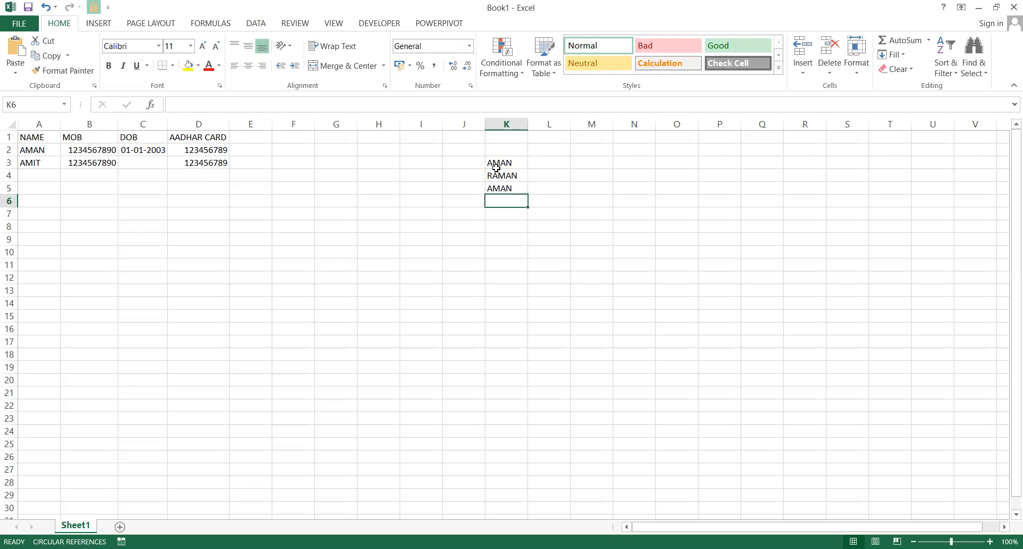
{"action": "type", "text": "ANJU"}
{"action": "key", "text": "Return"}
{"action": "key", "text": "Up"}
{"action": "key", "text": "Up"}
{"action": "key", "text": "Up"}
{"action": "key", "text": "Up"}
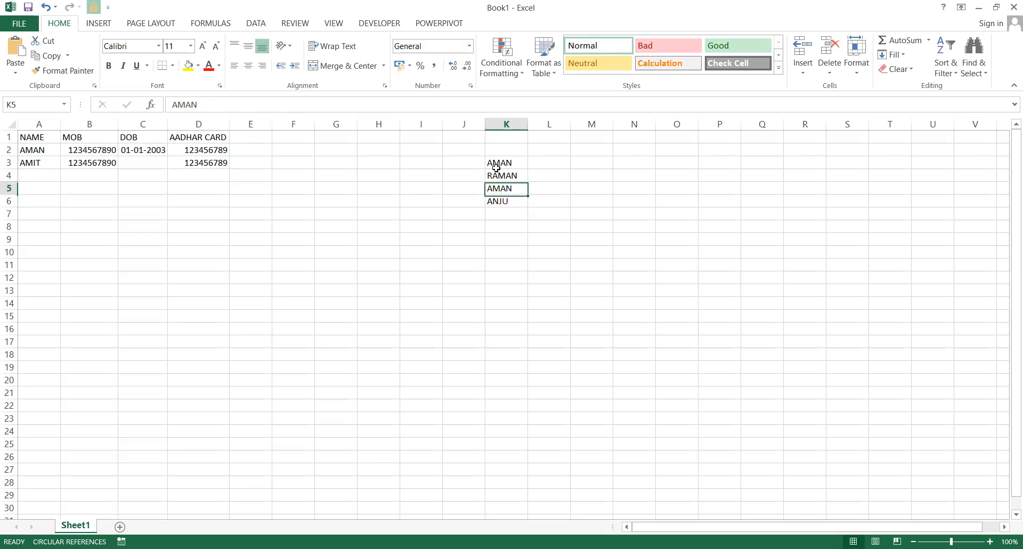
{"action": "key", "text": "Left"}
{"action": "type", "text": "="}
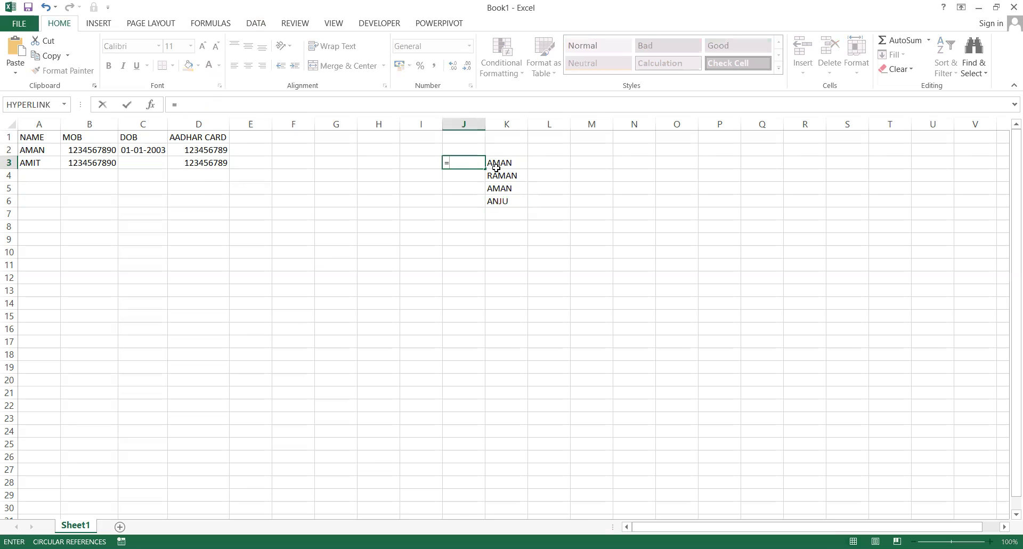
{"action": "type", "text": "COUNTIF("}
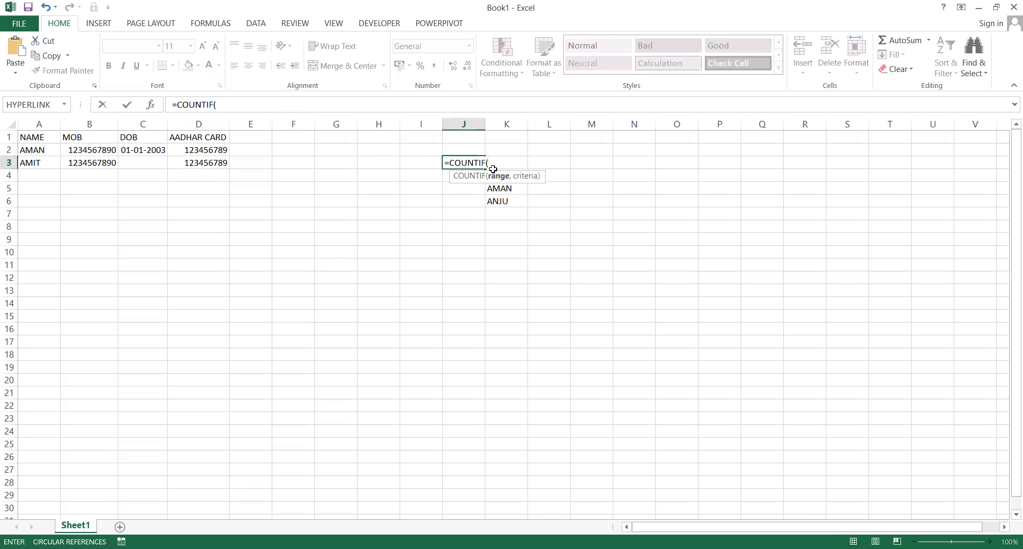
Widen column J and enter =COUNTIF(K3:K6,K3) in J3.
{"action": "key", "text": "Escape"}
{"action": "left_click_drag", "start_coordinate": [485, 128], "coordinate": [549, 128]}
{"action": "type", "text": "="}
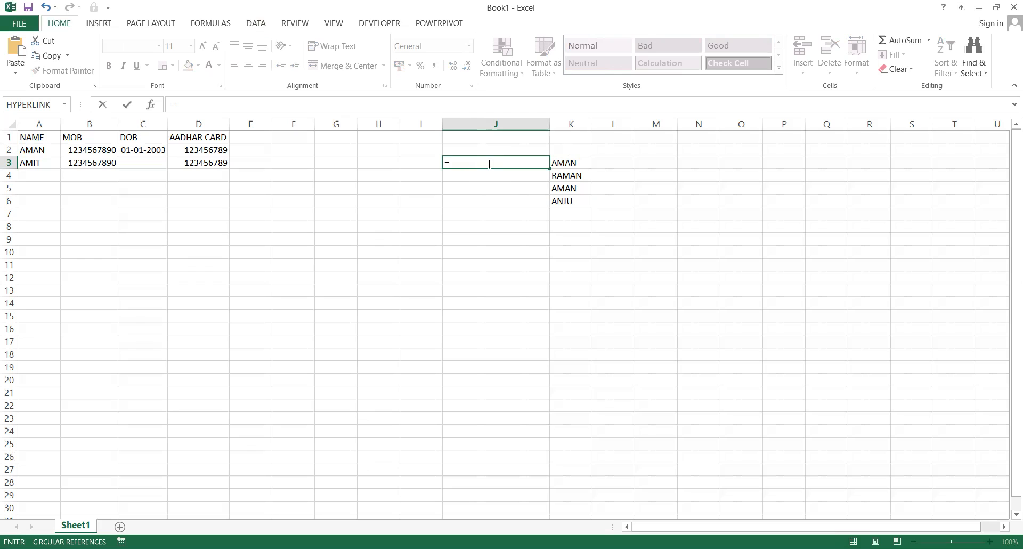
{"action": "type", "text": "COUNTIF("}
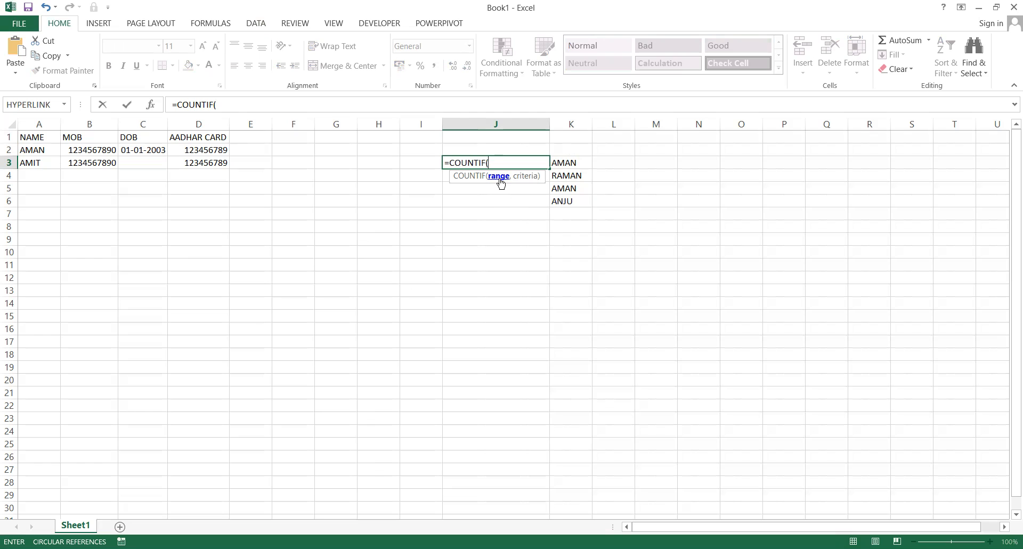
{"action": "left_click", "coordinate": [559, 163]}
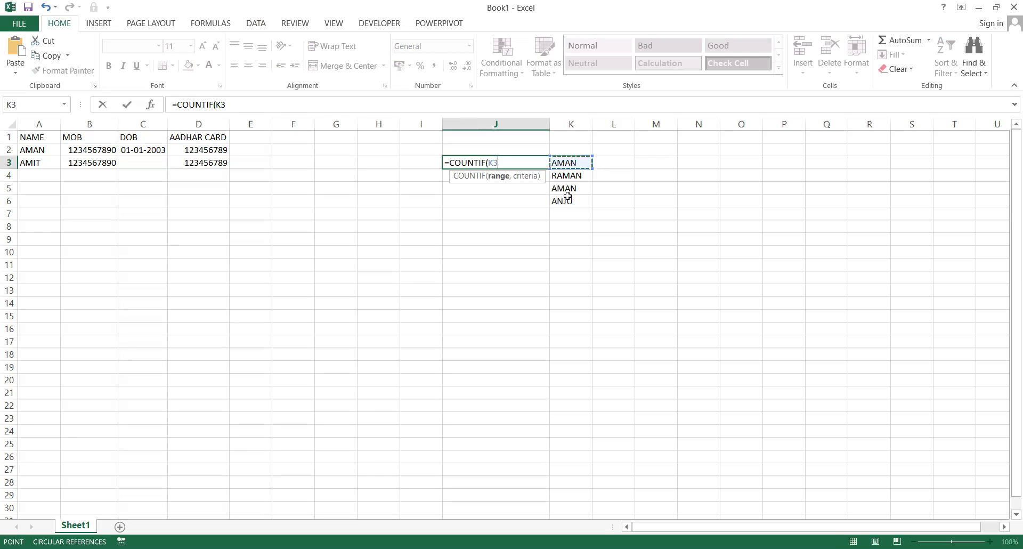
{"action": "left_click_drag", "start_coordinate": [576, 181], "coordinate": [574, 200]}
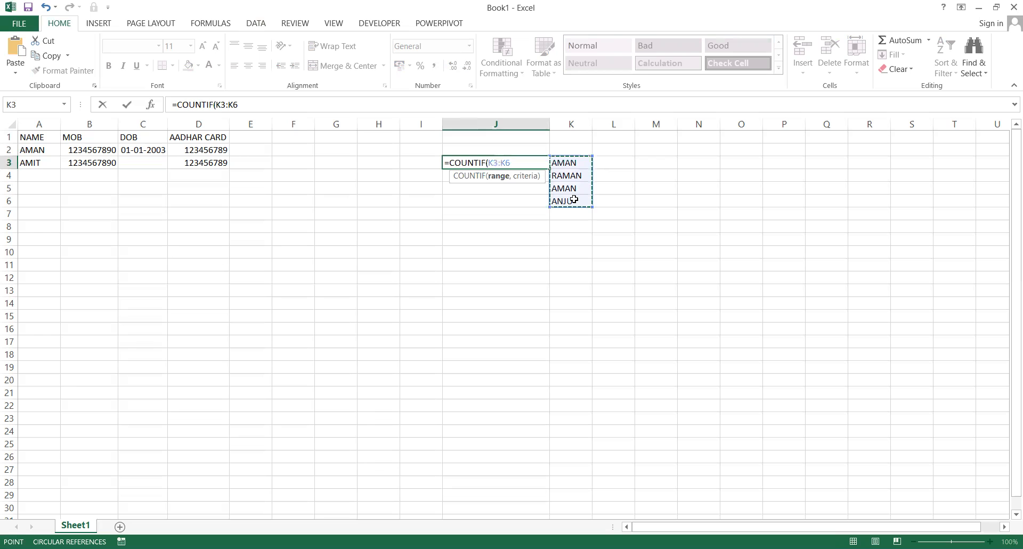
{"action": "type", "text": ","}
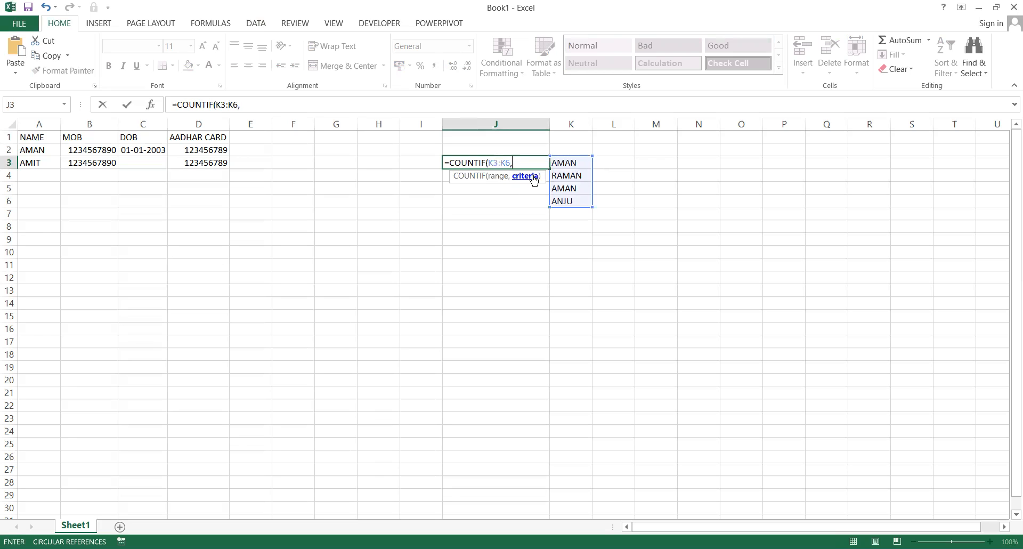
{"action": "left_click", "coordinate": [571, 160]}
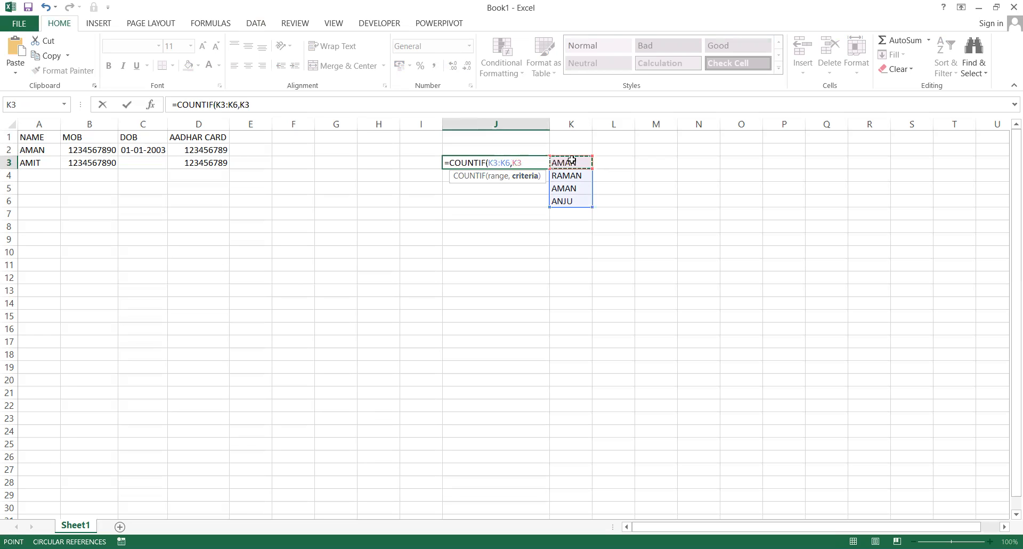
{"action": "type", "text": ")"}
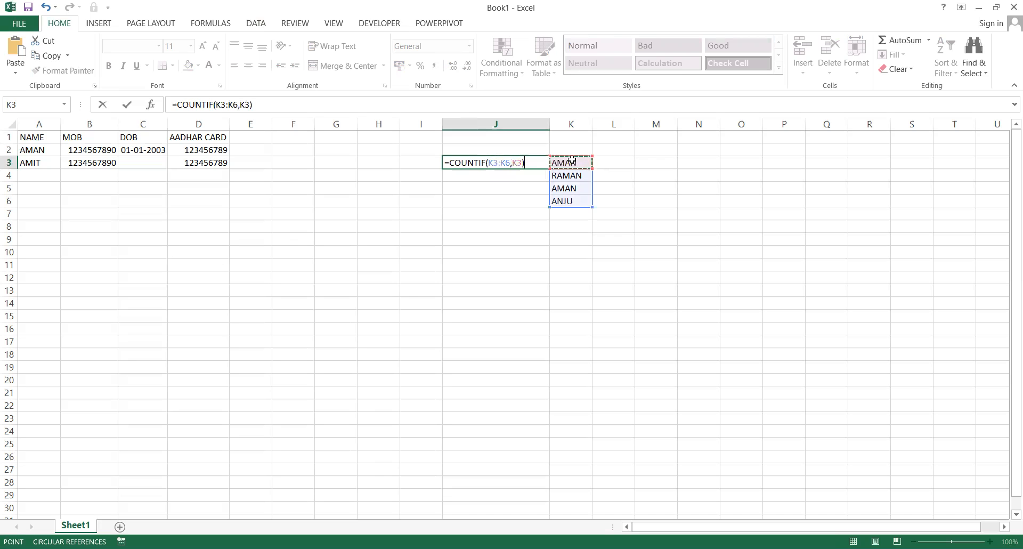
{"action": "key", "text": "Return"}
Return to J3 and open its formula for editing.
{"action": "key", "text": "Up"}
{"action": "key", "text": "Down"}
{"action": "key", "text": "Up"}
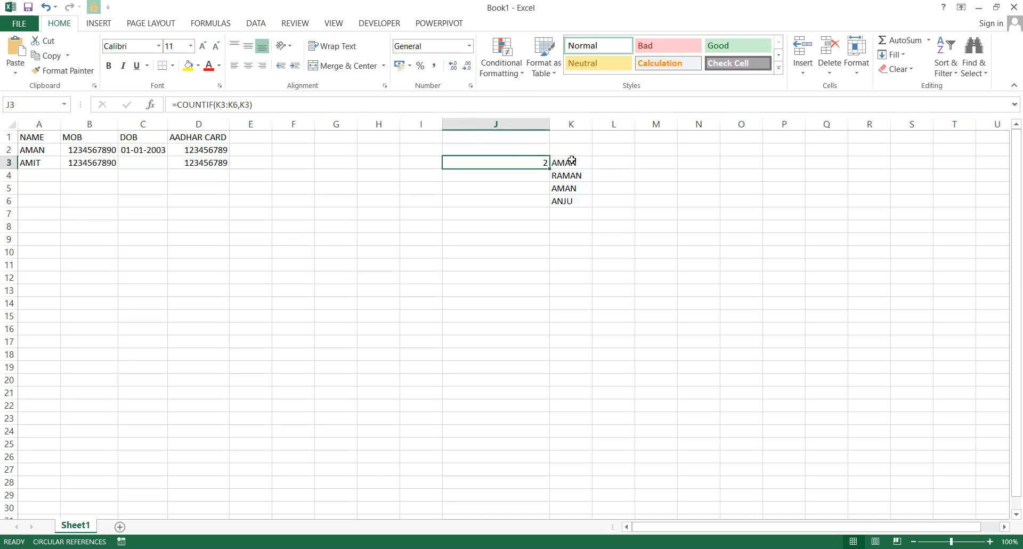
{"action": "key", "text": "F2"}
Try a first =1 comparison on J3's COUNTIF formula, review the formula, then undo it.
{"action": "type", "text": "="}
{"action": "left_click", "coordinate": [572, 159]}
{"action": "key", "text": "Return"}
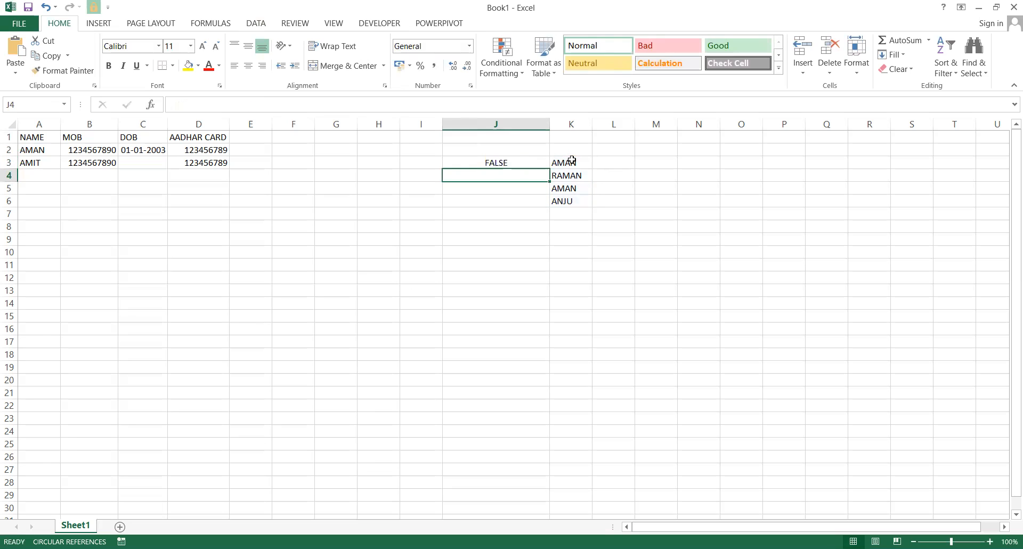
{"action": "left_click", "coordinate": [516, 163]}
{"action": "key", "text": "F2"}
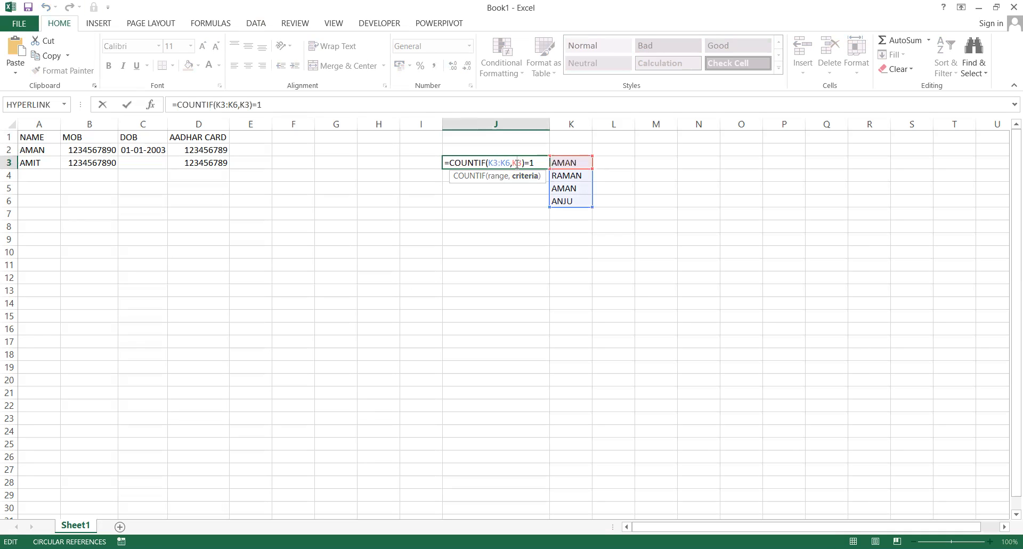
{"action": "key", "text": "Escape"}
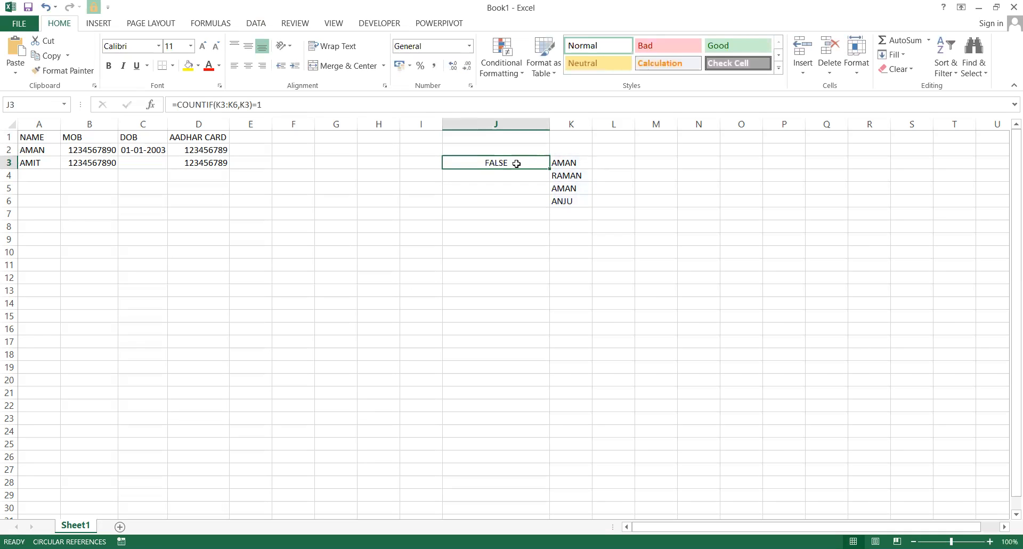
{"action": "double_click", "coordinate": [516, 164]}
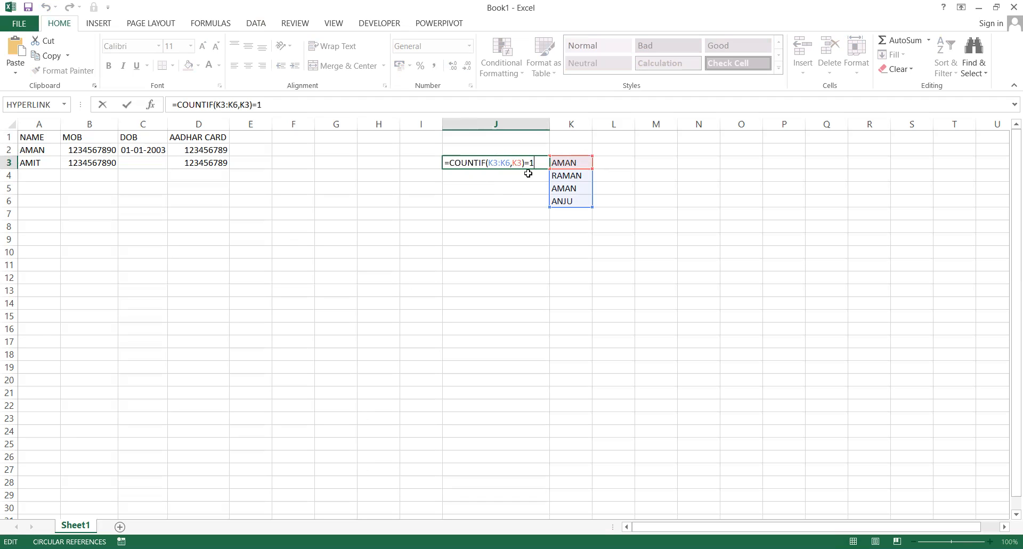
{"action": "key", "text": "Escape"}
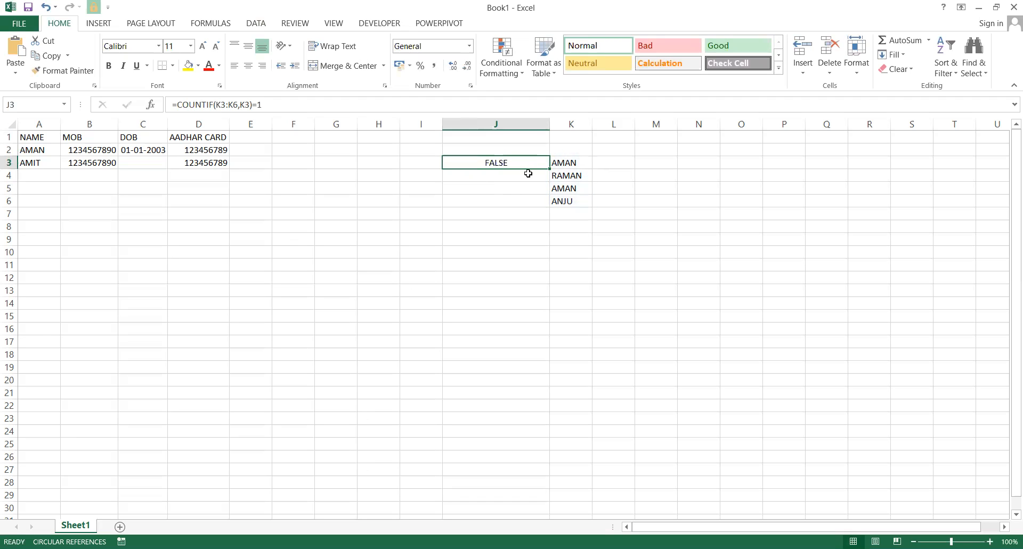
{"action": "key", "text": "ctrl+z"}
Append =1 in J3 so =COUNTIF(K3:K6,K3)=1 returns FALSE.
{"action": "double_click", "coordinate": [543, 166]}
{"action": "type", "text": "=1"}
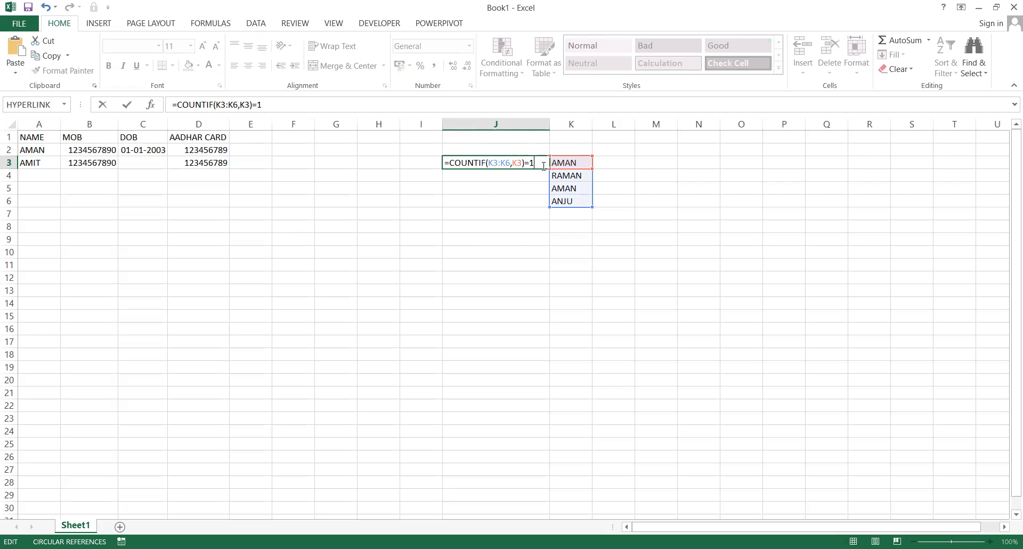
{"action": "key", "text": "Return"}
Recheck J3's formula unchanged, then move to the AADHAR CARD value in D3.
{"action": "key", "text": "Up"}
{"action": "key", "text": "shift+Down"}
{"action": "key", "text": "shift+Down"}
{"action": "key", "text": "Up"}
{"action": "key", "text": "Up"}
{"action": "key", "text": "Down"}
{"action": "key", "text": "Down"}
{"action": "key", "text": "Down"}
{"action": "key", "text": "Up"}
{"action": "key", "text": "Down"}
{"action": "key", "text": "Up"}
{"action": "key", "text": "shift+Right"}
{"action": "key", "text": "shift+Down"}
{"action": "key", "text": "shift+Down"}
{"action": "key", "text": "Up"}
{"action": "key", "text": "Down"}
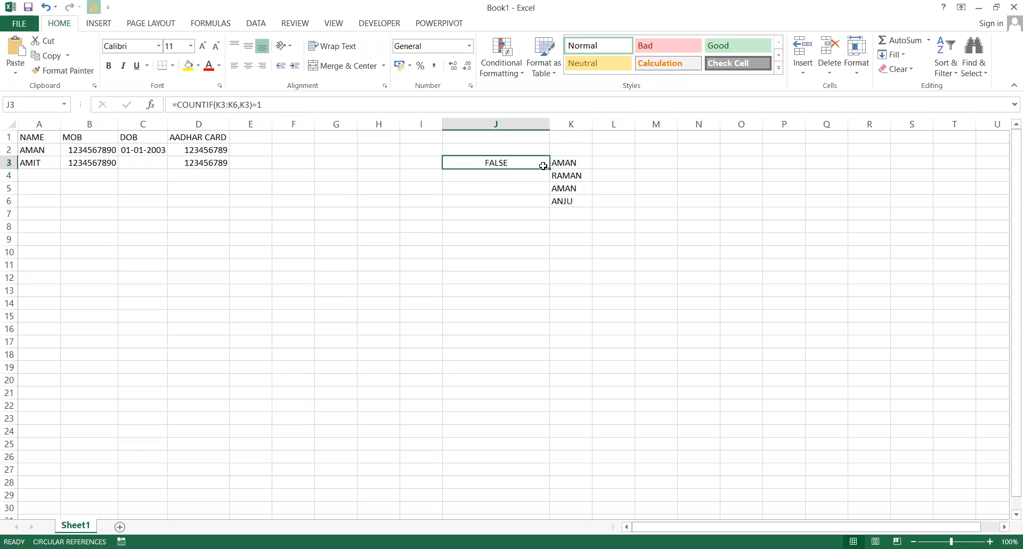
{"action": "key", "text": "F2"}
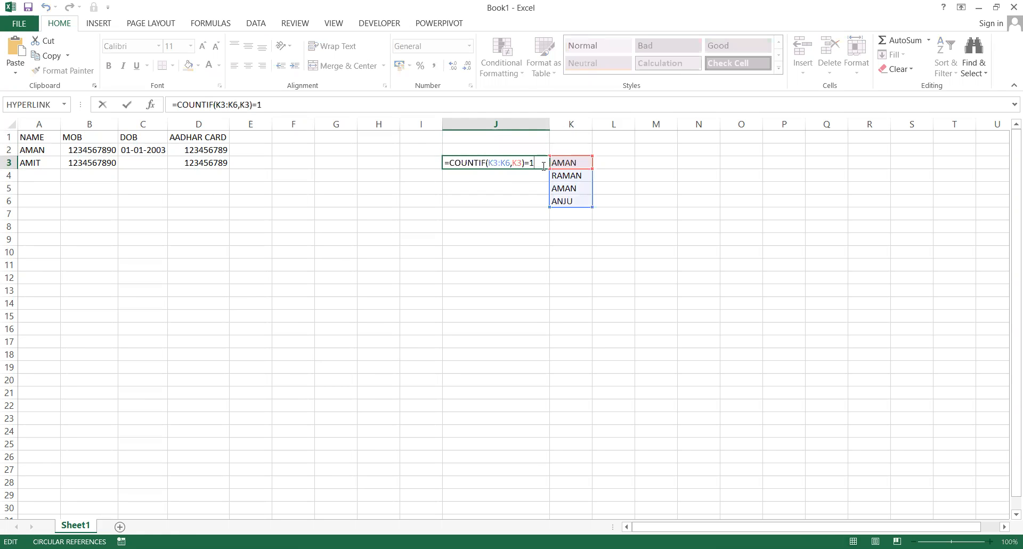
{"action": "key", "text": "Escape"}
{"action": "key", "text": "Left"}
{"action": "key", "text": "Left"}
{"action": "key", "text": "Left"}
{"action": "key", "text": "Left"}
{"action": "key", "text": "Left"}
{"action": "key", "text": "Left"}
{"action": "key", "text": "Left"}
{"action": "key", "text": "Right"}
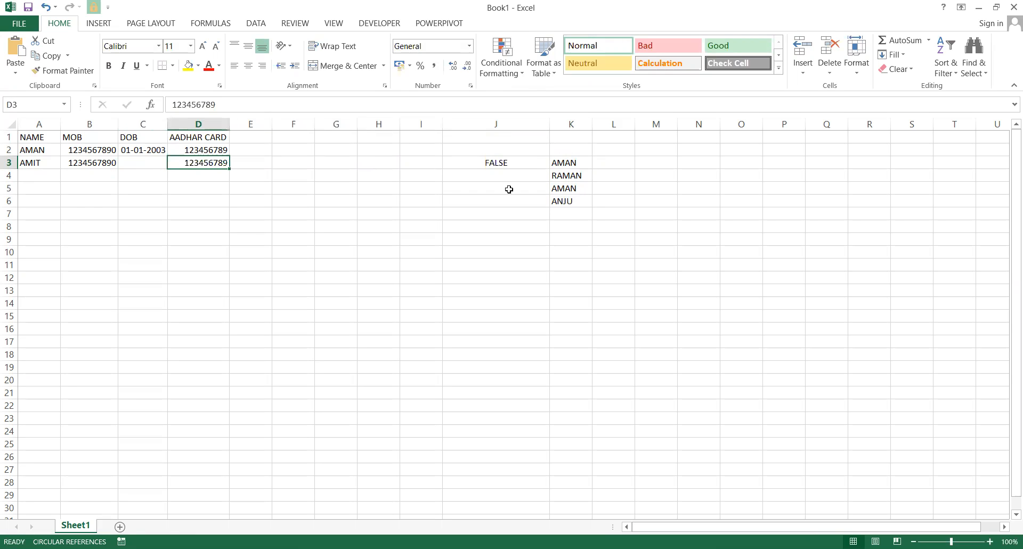
Select the AADHAR CARD column D and set its validation to allow a Custom formula.
{"action": "left_click", "coordinate": [207, 120]}
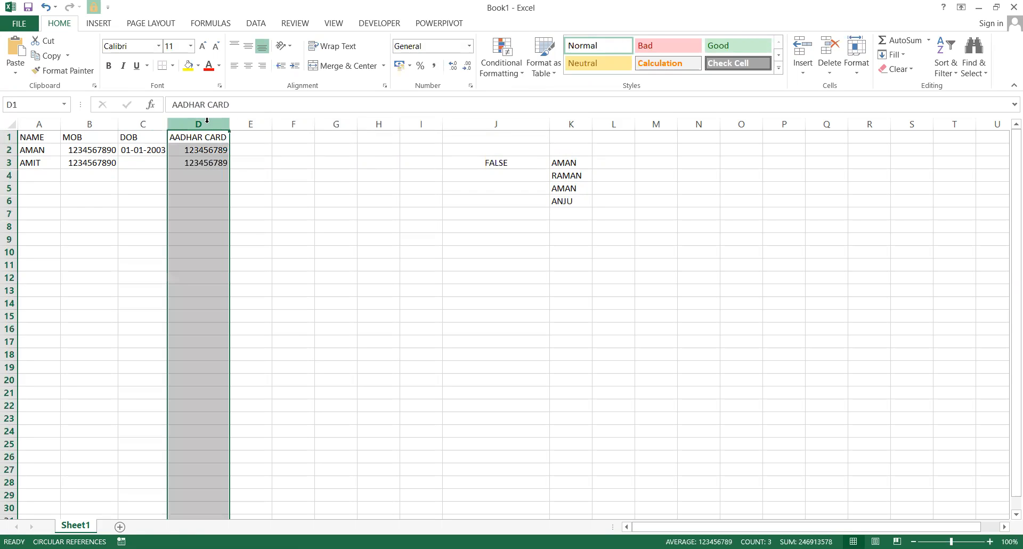
{"action": "left_click", "coordinate": [256, 21]}
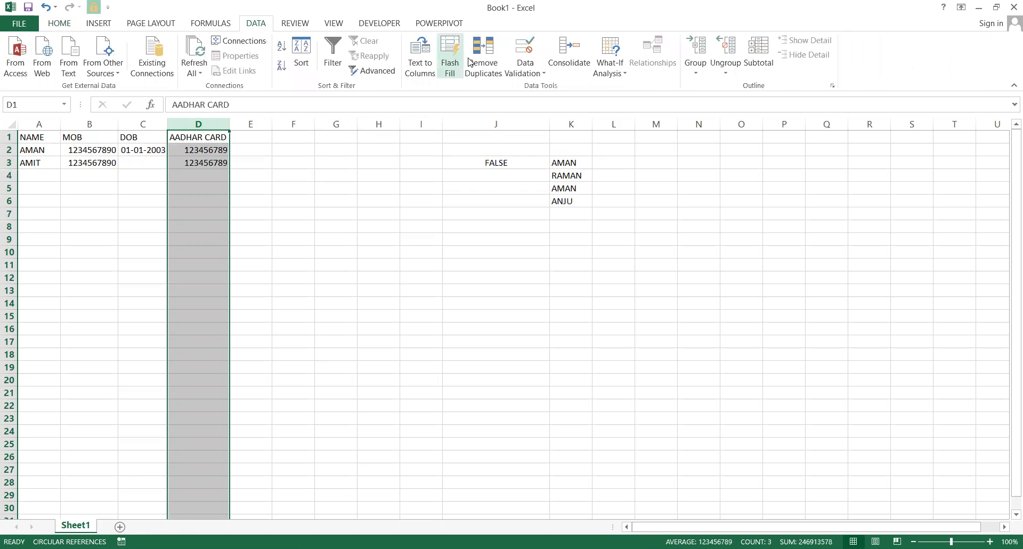
{"action": "left_click", "coordinate": [525, 47]}
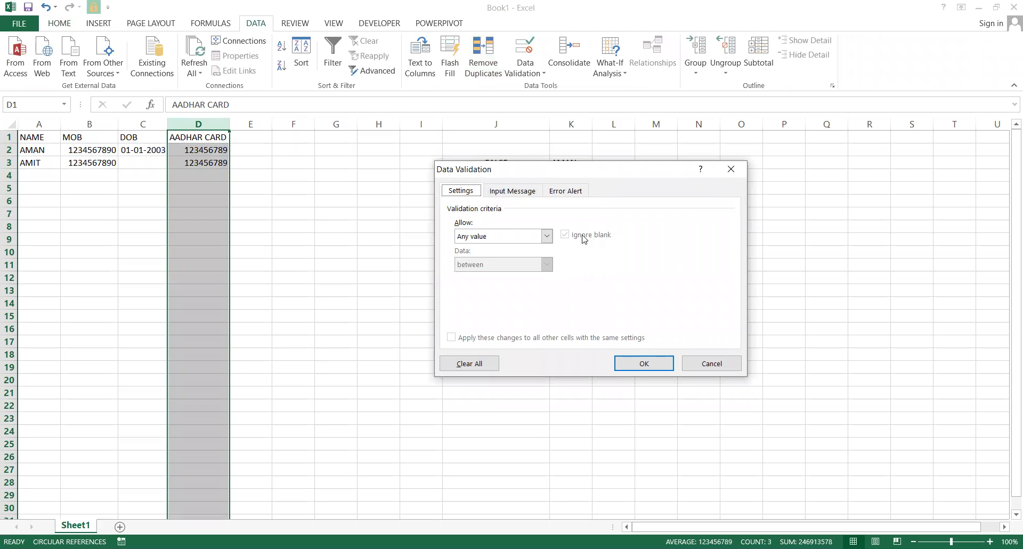
{"action": "left_click", "coordinate": [547, 237]}
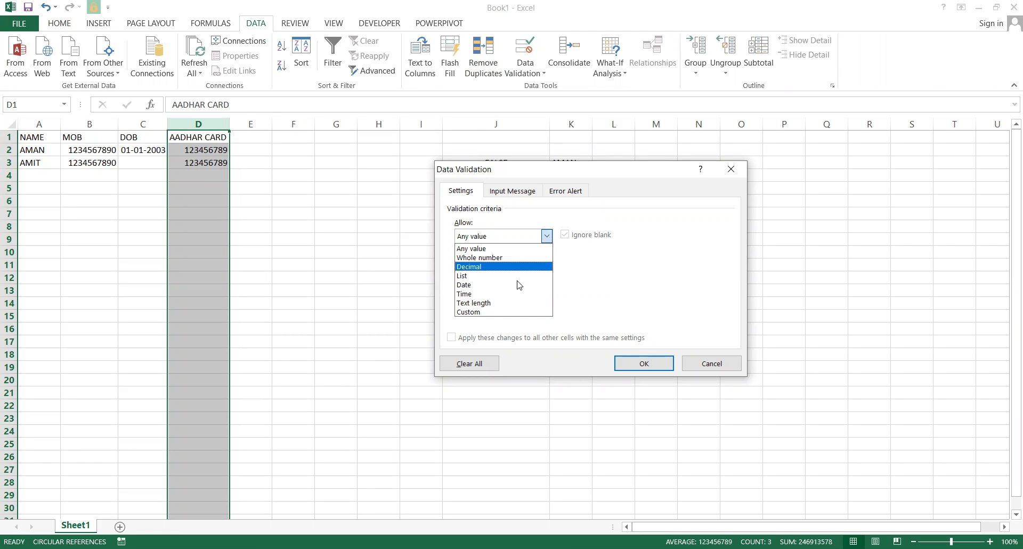
{"action": "left_click", "coordinate": [501, 312]}
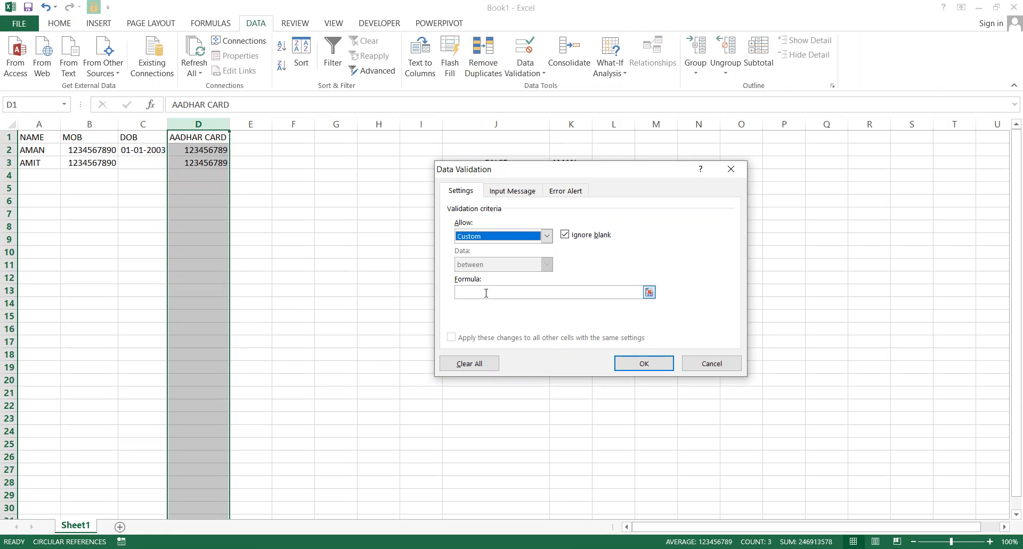
Build the formula =COUNTIF($D$2:D2,D2)=1, using F4 to make the range start absolute.
{"action": "left_click", "coordinate": [486, 293]}
{"action": "type", "text": "="}
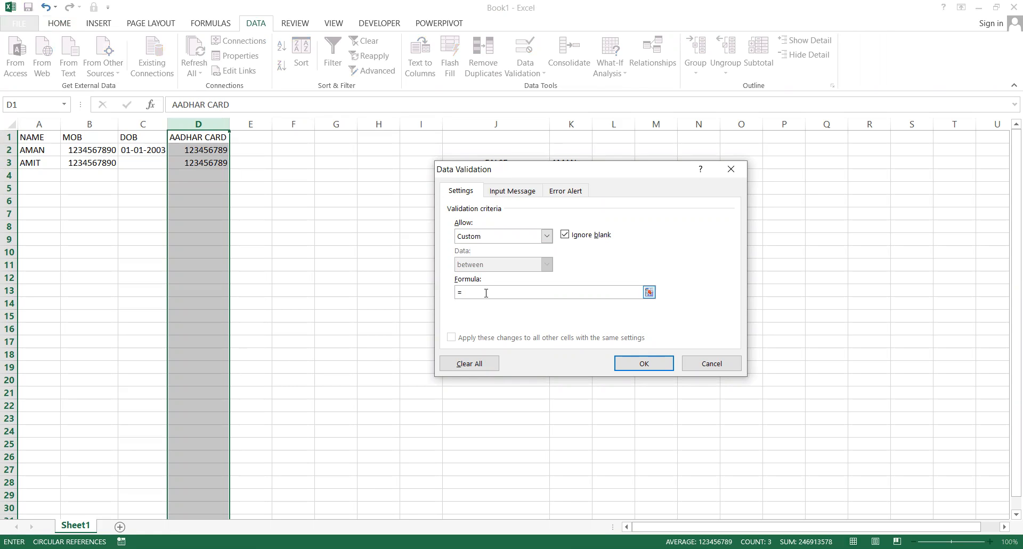
{"action": "type", "text": "COUNTIF("}
{"action": "left_click", "coordinate": [198, 124]}
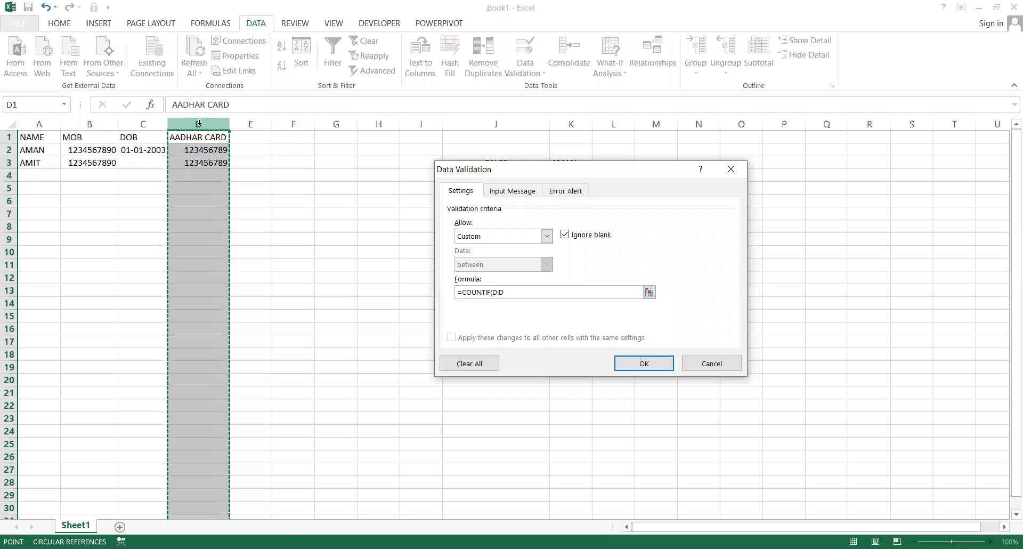
{"action": "key", "text": "BackSpace"}
{"action": "key", "text": "BackSpace"}
{"action": "key", "text": "BackSpace"}
{"action": "key", "text": "BackSpace"}
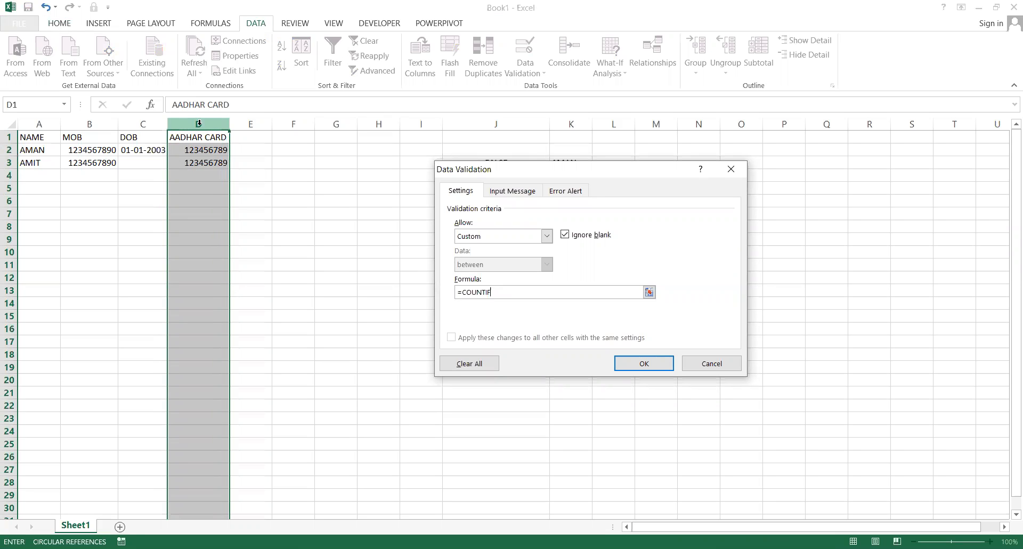
{"action": "type", "text": "("}
{"action": "left_click", "coordinate": [206, 147]}
{"action": "type", "text": ":D2"}
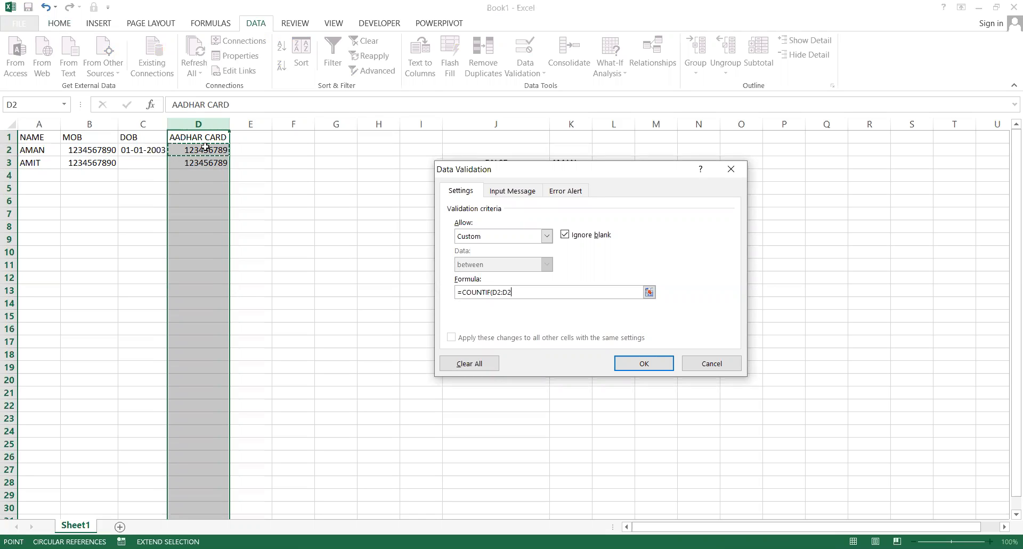
{"action": "type", "text": ","}
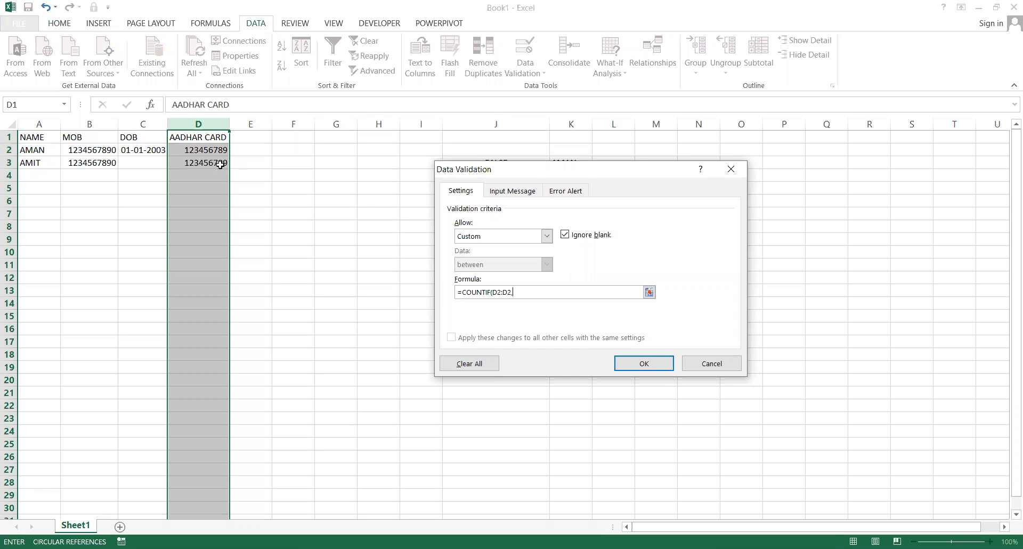
{"action": "left_click", "coordinate": [211, 150]}
{"action": "left_click", "coordinate": [496, 291]}
{"action": "key", "text": "F4"}
{"action": "left_click", "coordinate": [533, 294]}
{"action": "type", "text": ")=1"}
{"action": "left_click", "coordinate": [569, 193]}
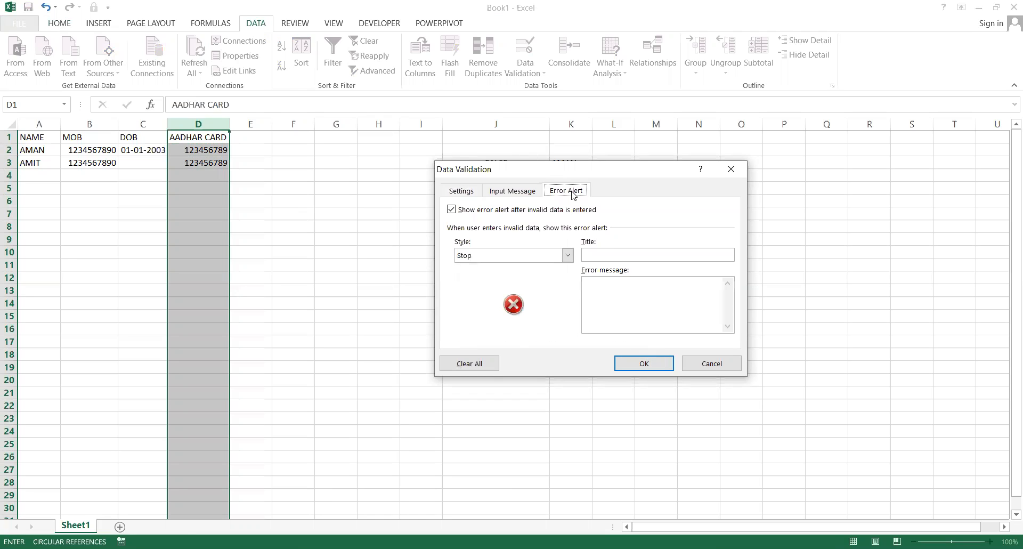
Enter title 'NO DUPLICATION ALLOWED' and message 'FIR SE TYPE KARO' in the Stop alert and confirm.
{"action": "left_click", "coordinate": [609, 254]}
{"action": "type", "text": "NO DUP"}
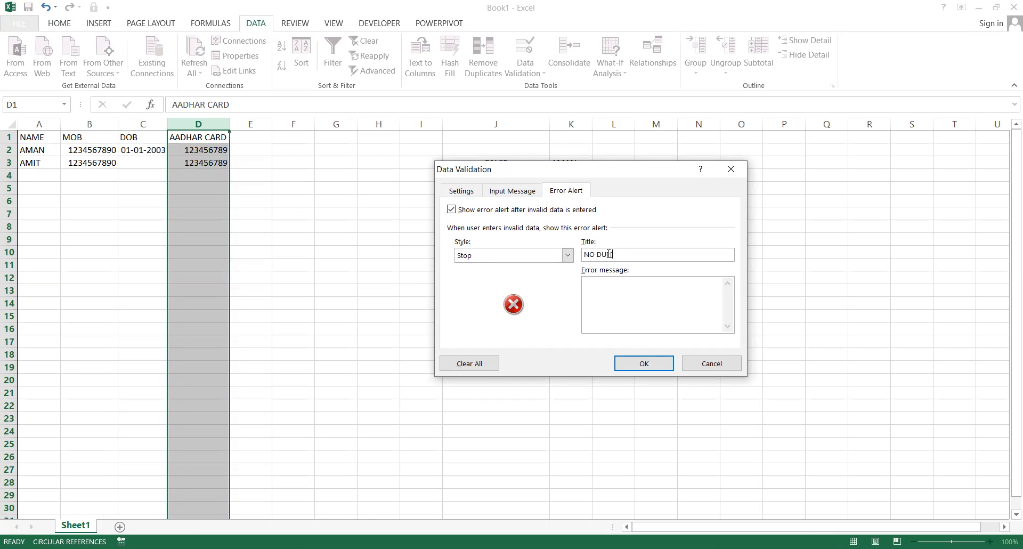
{"action": "type", "text": "LICATION ALLOWED"}
{"action": "left_click", "coordinate": [679, 312]}
{"action": "type", "text": "FIR SE TYPE KARO"}
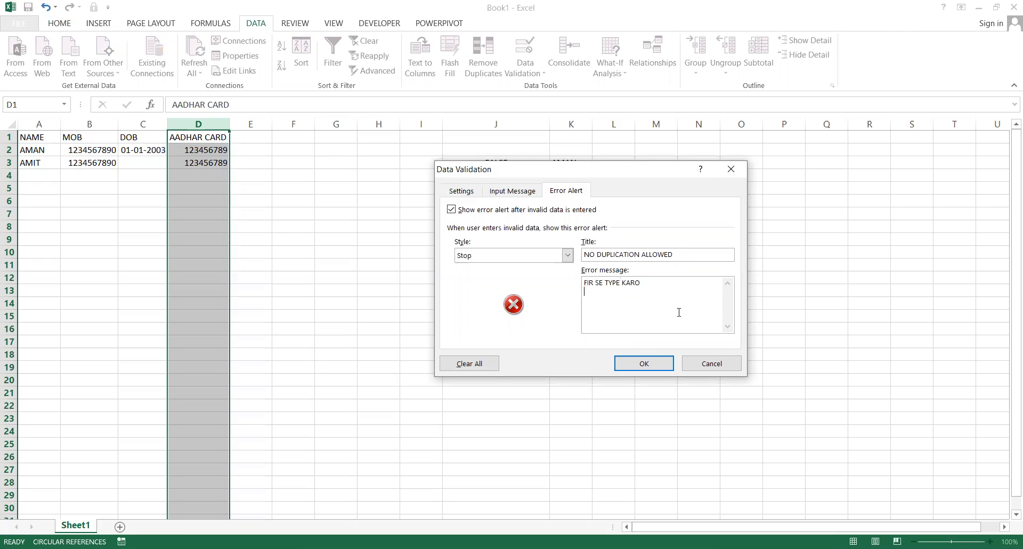
{"action": "left_click", "coordinate": [662, 372]}
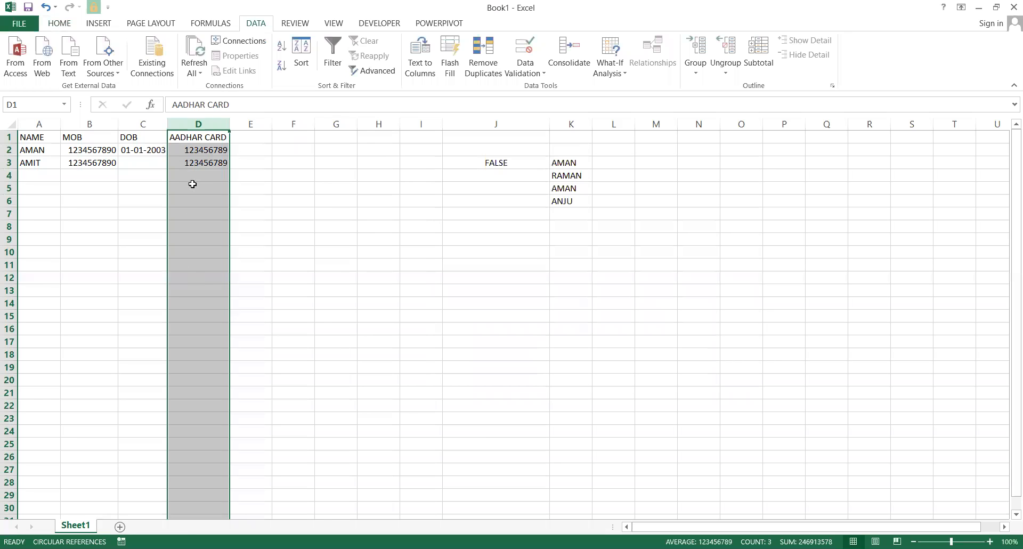
Enter 123456789 in D4 and re-commit D3, triggering the NO DUPLICATION ALLOWED alert, then cancel.
{"action": "left_click", "coordinate": [211, 174]}
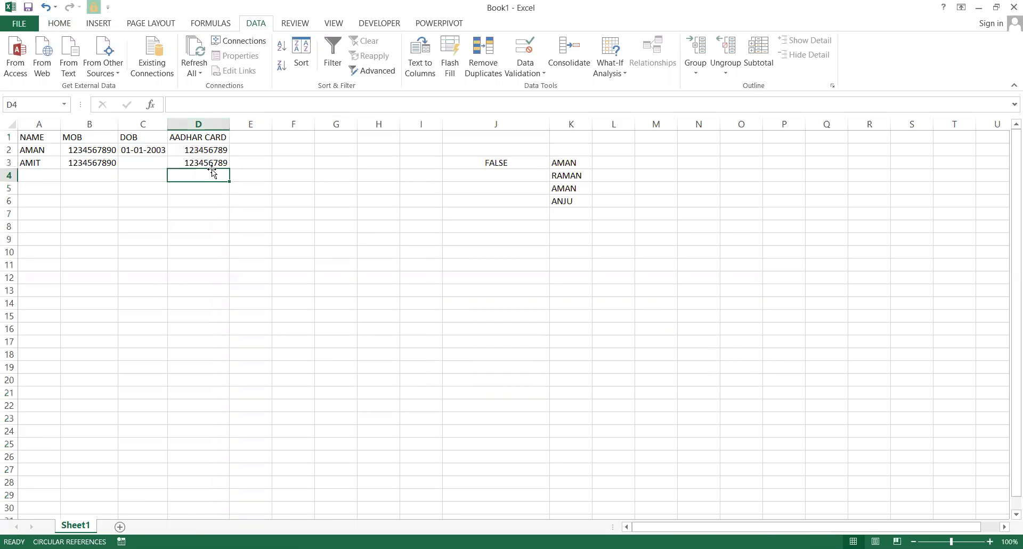
{"action": "type", "text": "123"}
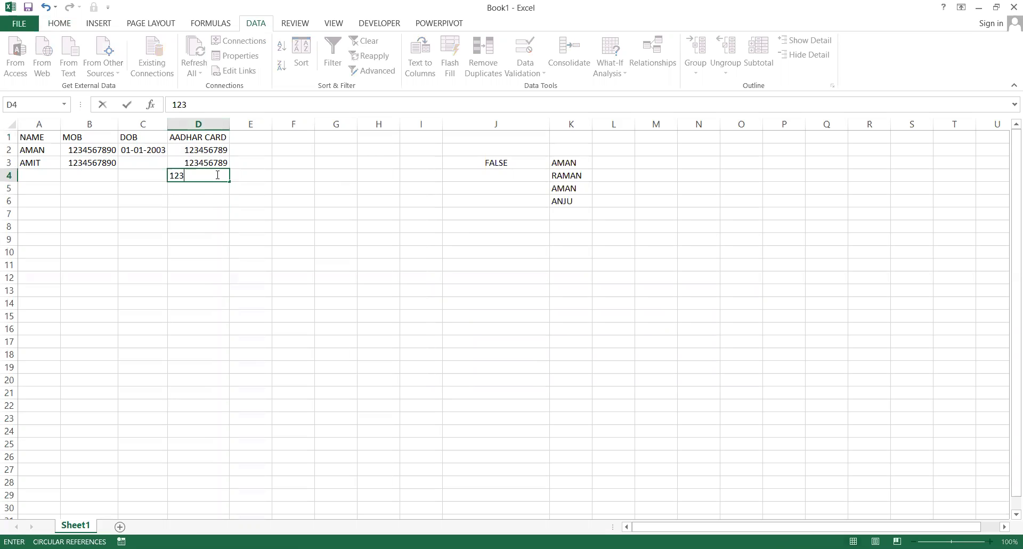
{"action": "type", "text": "456789"}
{"action": "key", "text": "Return"}
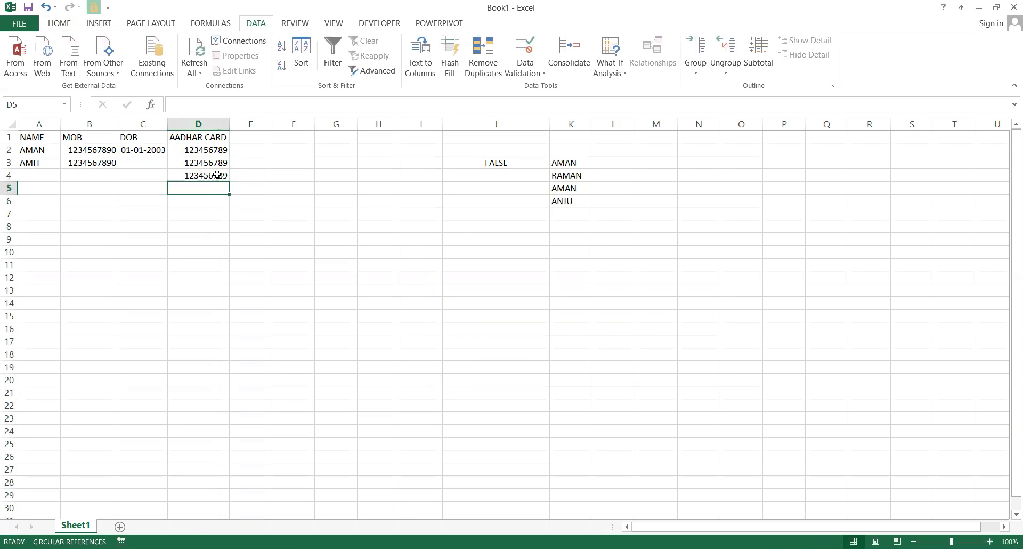
{"action": "key", "text": "Right"}
{"action": "key", "text": "Up"}
{"action": "key", "text": "Left"}
{"action": "key", "text": "Up"}
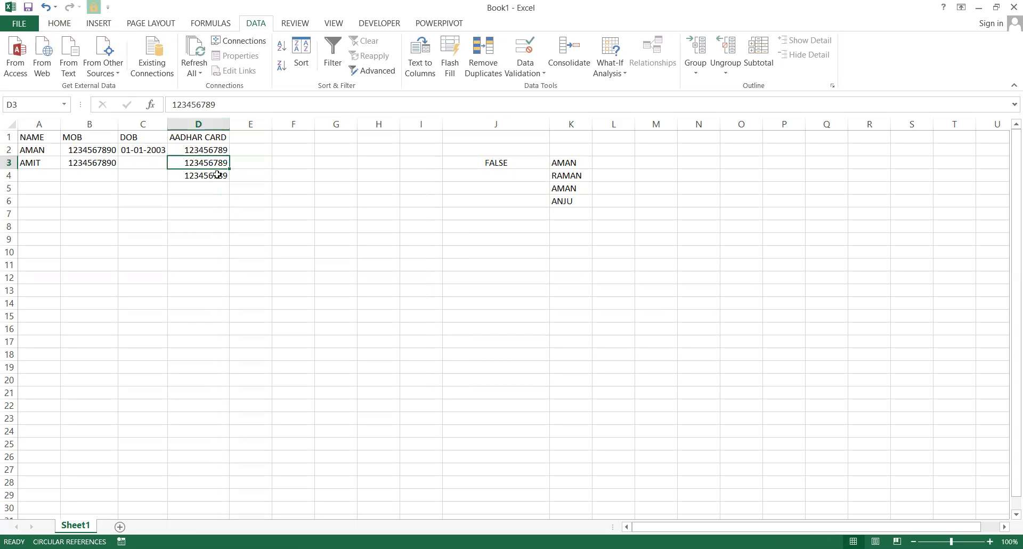
{"action": "key", "text": "F2"}
{"action": "key", "text": "Return"}
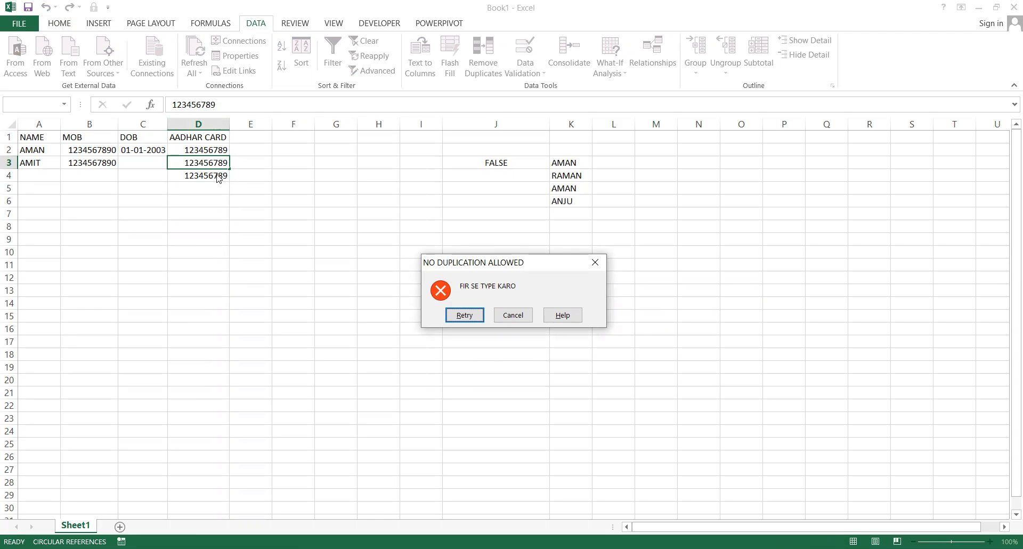
{"action": "key", "text": "Return"}
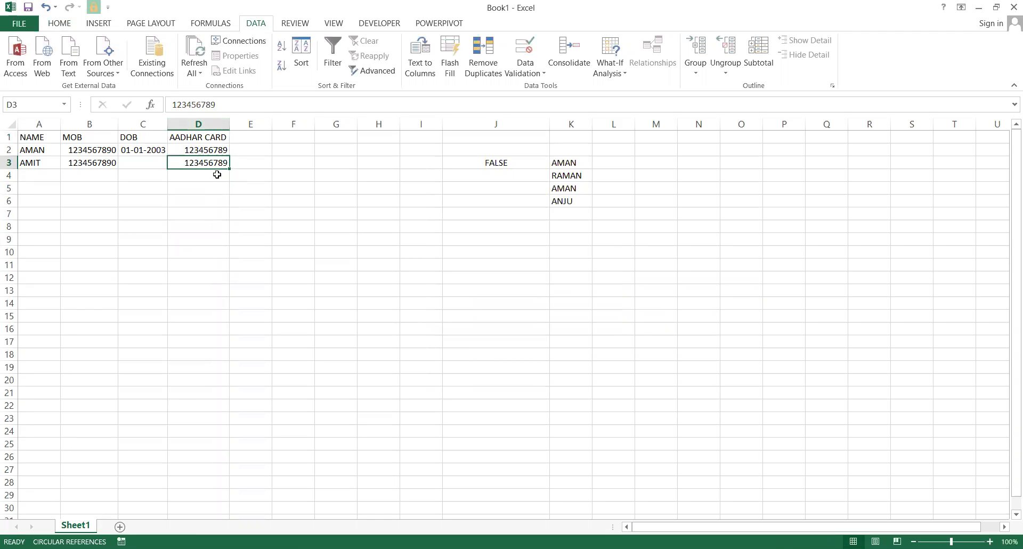
{"action": "key", "text": "Escape"}
Enter 123456789 in both D4 and D5.
{"action": "key", "text": "Down"}
{"action": "key", "text": "Right"}
{"action": "key", "text": "Up"}
{"action": "key", "text": "Left"}
{"action": "key", "text": "Left"}
{"action": "key", "text": "Down"}
{"action": "key", "text": "Right"}
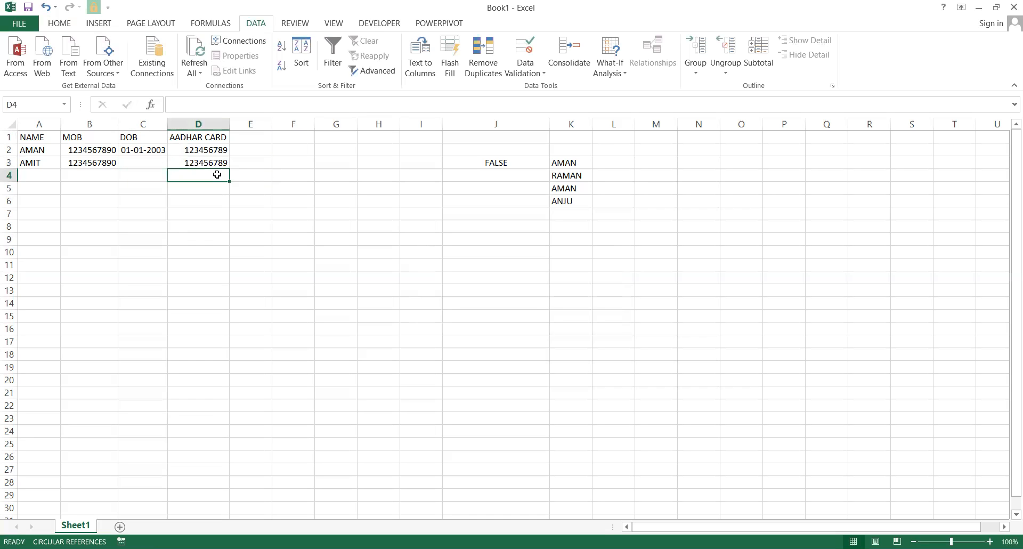
{"action": "type", "text": "123456789"}
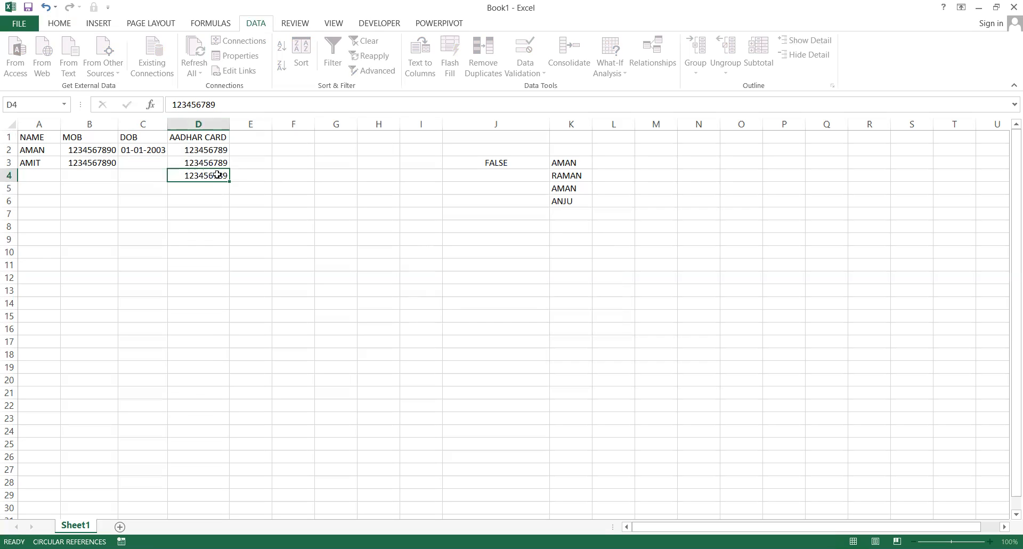
{"action": "key", "text": "Return"}
{"action": "type", "text": "123456"}
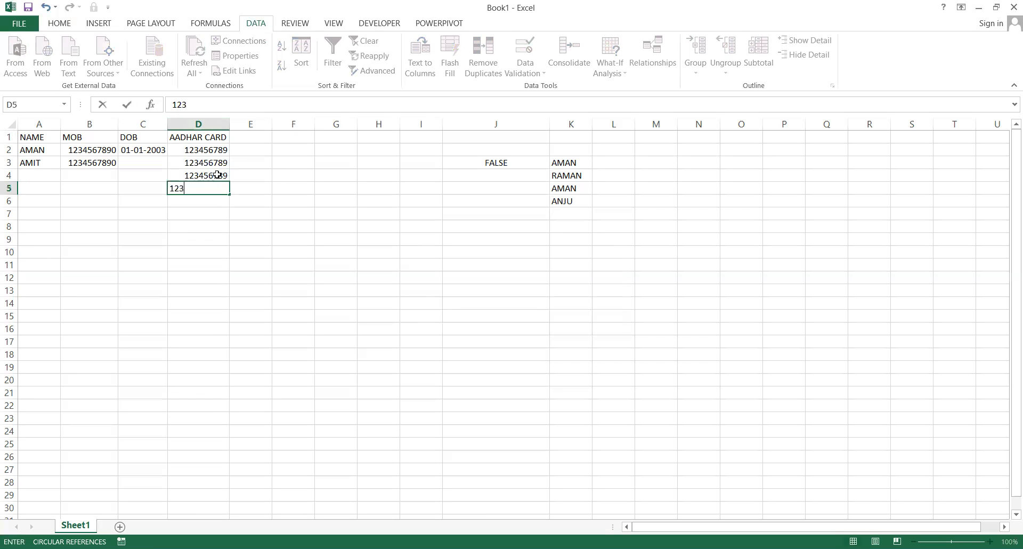
{"action": "type", "text": "789"}
{"action": "key", "text": "Return"}
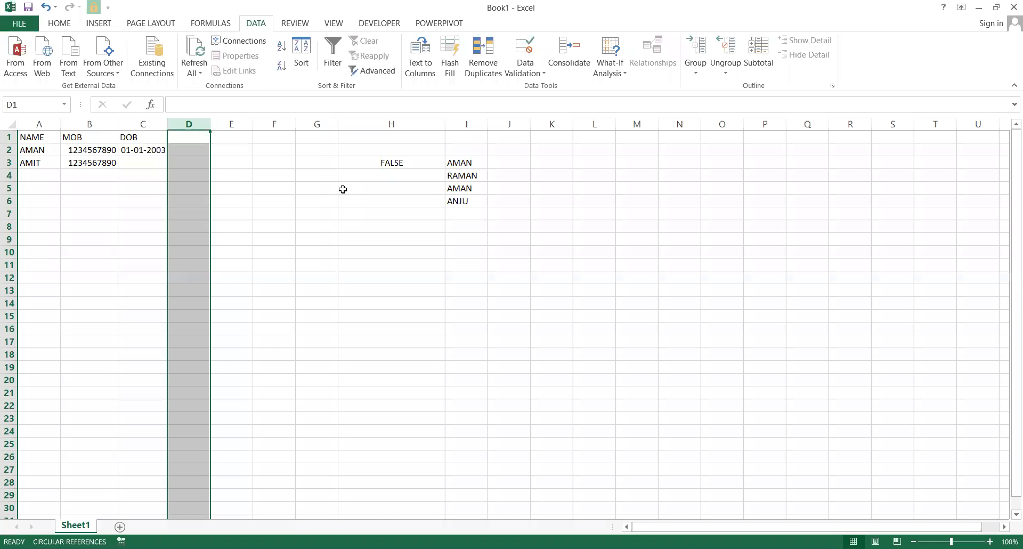
Return to the now-empty column D beside DOB and bring up its Data Validation settings.
{"action": "left_click", "coordinate": [342, 189]}
{"action": "key", "text": "Up"}
{"action": "key", "text": "Up"}
{"action": "key", "text": "Left"}
{"action": "key", "text": "Left"}
{"action": "key", "text": "Up"}
{"action": "key", "text": "Right"}
{"action": "key", "text": "Left"}
{"action": "key", "text": "Left"}
{"action": "key", "text": "Left"}
{"action": "key", "text": "Left"}
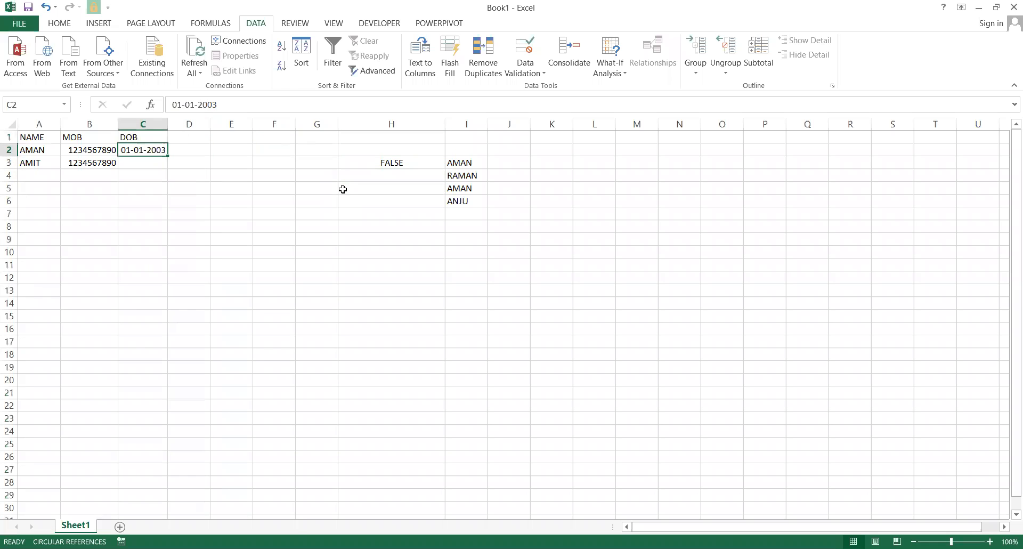
{"action": "key", "text": "Up"}
{"action": "key", "text": "Right"}
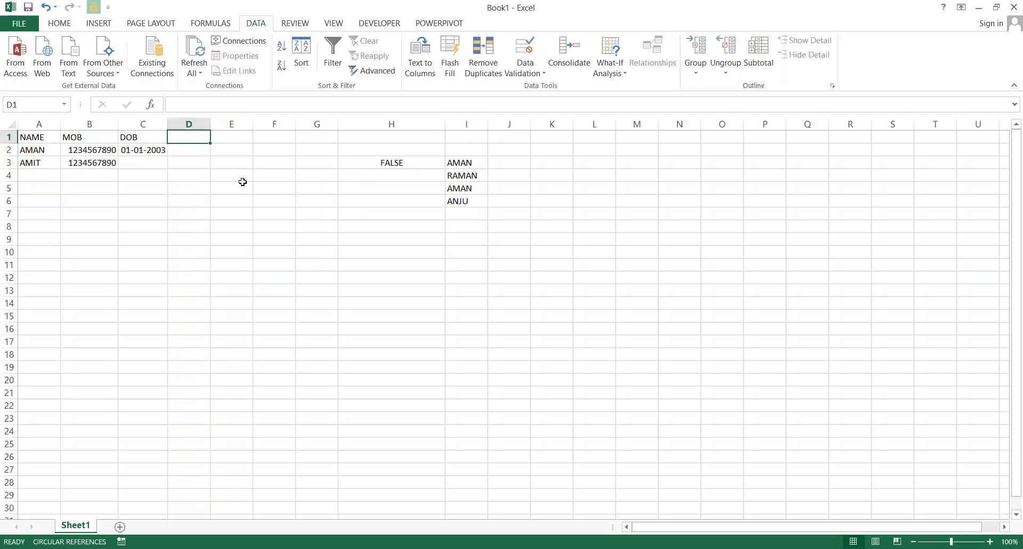
{"action": "left_click", "coordinate": [194, 124]}
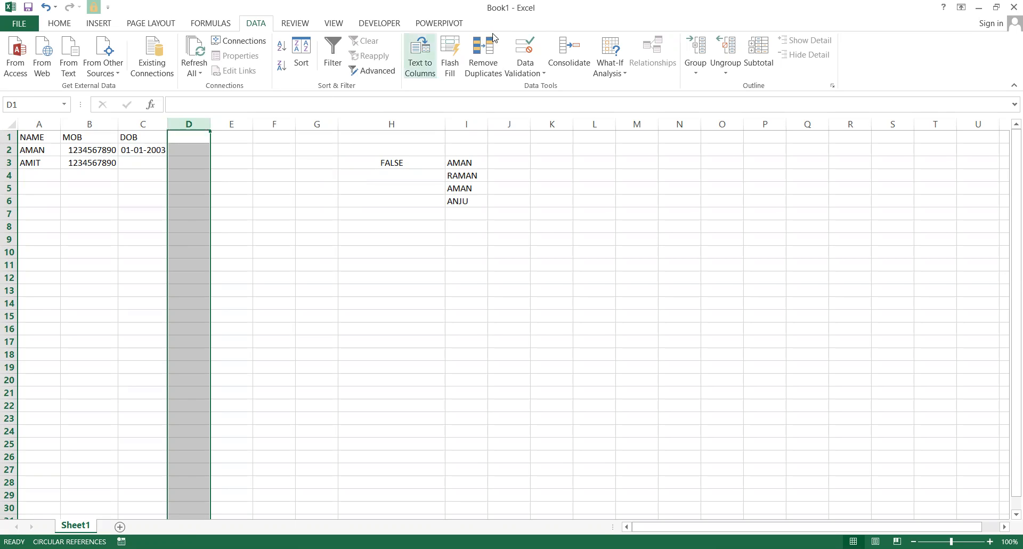
{"action": "left_click", "coordinate": [524, 49]}
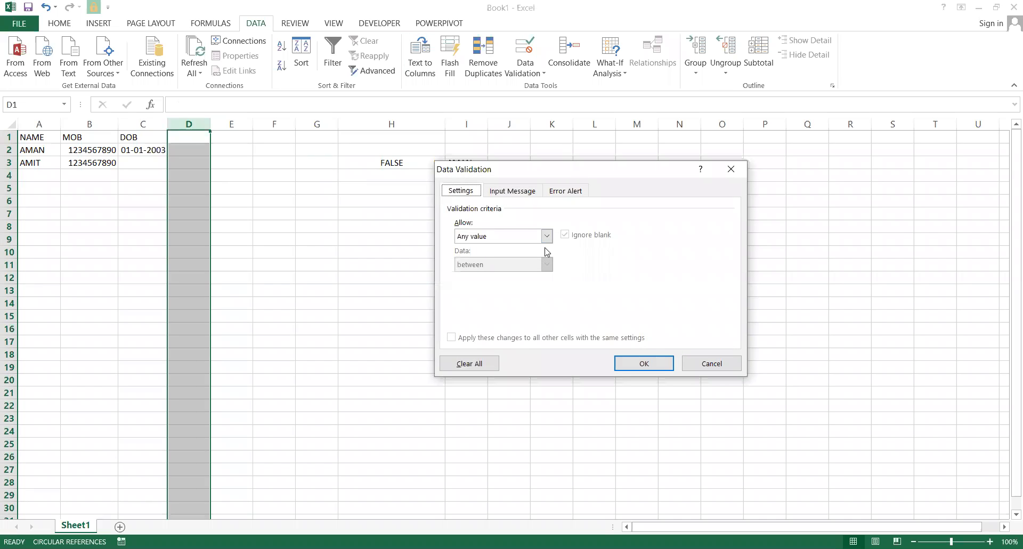
Switch column D's validation to Custom and draft a COUNTIF formula using column D and D1.
{"action": "left_click", "coordinate": [546, 237]}
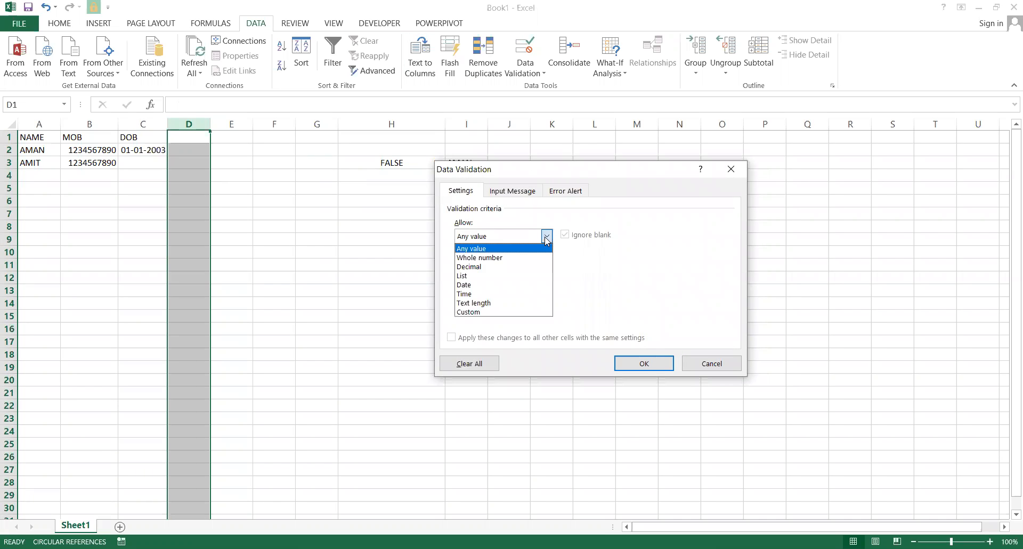
{"action": "left_click", "coordinate": [483, 312]}
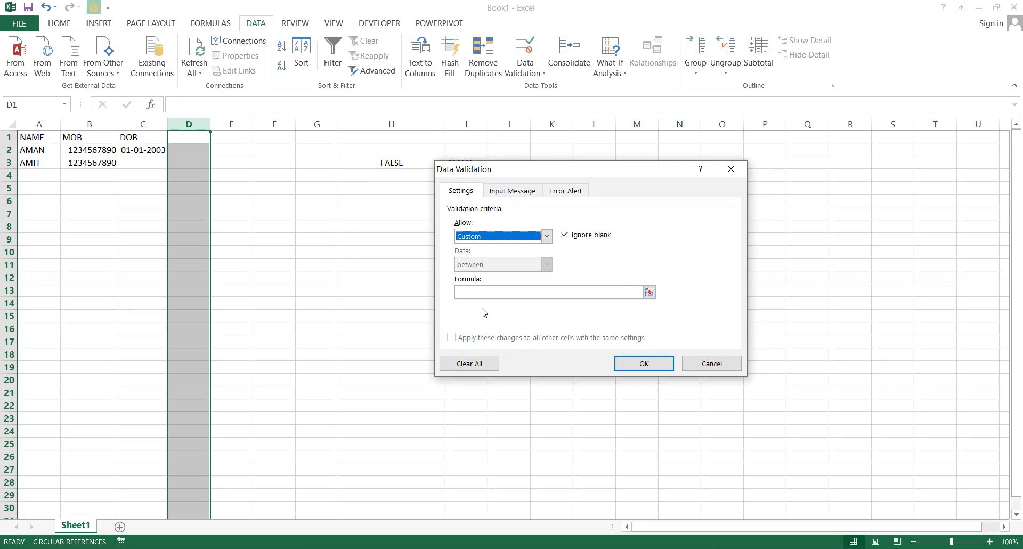
{"action": "left_click", "coordinate": [483, 295]}
{"action": "type", "text": "=COUNTIF"}
{"action": "key", "text": "shift+Tab"}
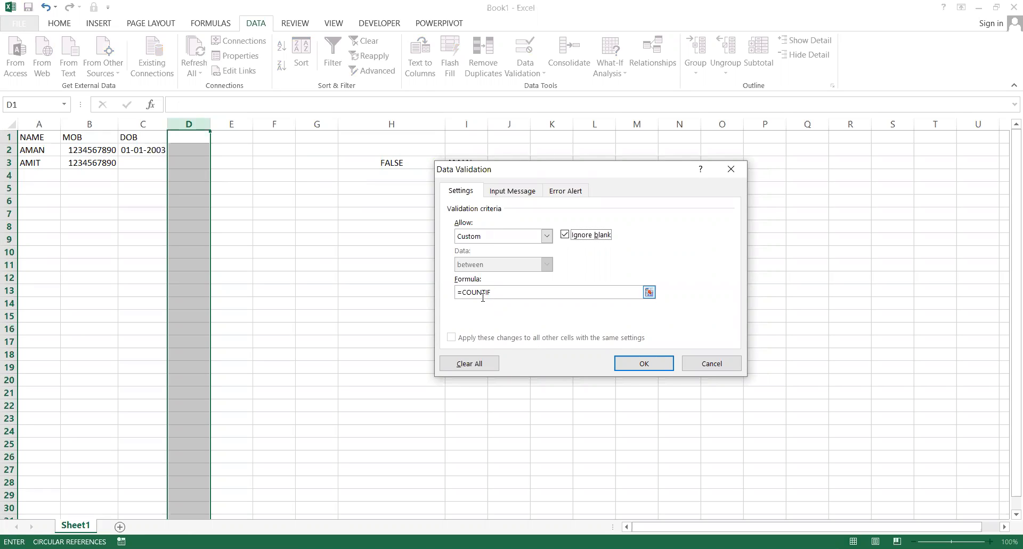
{"action": "left_click", "coordinate": [498, 293]}
{"action": "left_click", "coordinate": [194, 124]}
{"action": "type", "text": ","}
{"action": "left_click", "coordinate": [195, 139]}
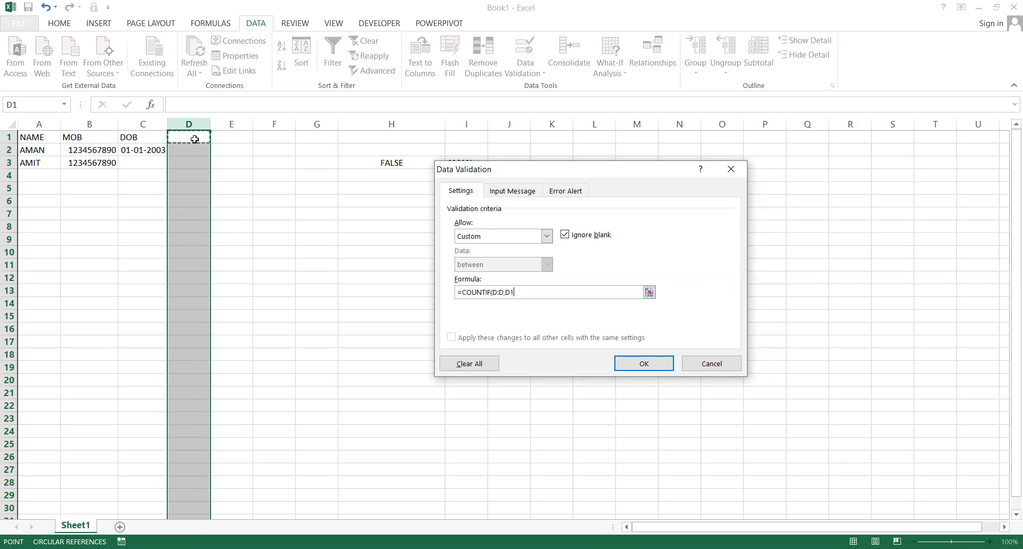
{"action": "type", "text": ")=1"}
Rebuild the formula as =COUNTIF(D:D,D1)=1, reselecting column D and cell D1.
{"action": "key", "text": "BackSpace"}
{"action": "key", "text": "BackSpace"}
{"action": "key", "text": "BackSpace"}
{"action": "key", "text": "BackSpace"}
{"action": "key", "text": "BackSpace"}
{"action": "key", "text": "BackSpace"}
{"action": "key", "text": "BackSpace"}
{"action": "key", "text": "BackSpace"}
{"action": "key", "text": "BackSpace"}
{"action": "left_click", "coordinate": [185, 119]}
{"action": "type", "text": ","}
{"action": "left_click", "coordinate": [193, 140]}
{"action": "type", "text": ")=1"}
{"action": "left_click", "coordinate": [567, 191]}
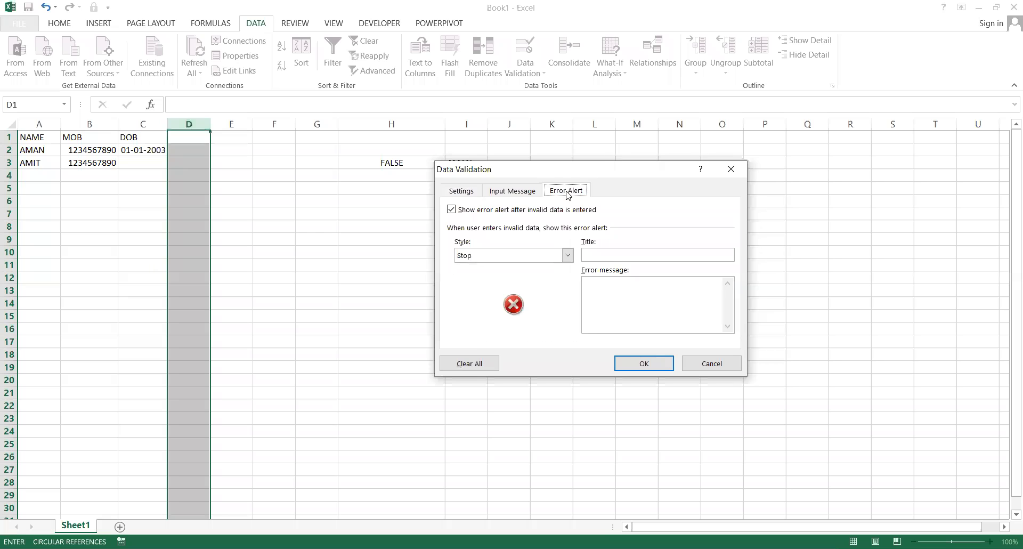
Give the rule title 'DUPLICATE HAI' with message 'FIR SE DEKHO' and apply it.
{"action": "left_click", "coordinate": [611, 255]}
{"action": "type", "text": "DUPLICATE HAIFIR S"}
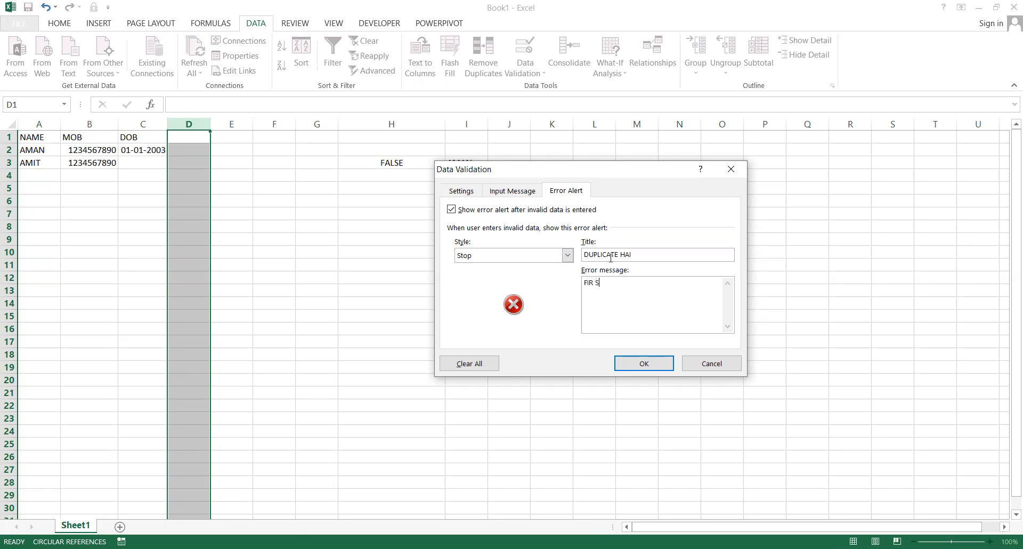
{"action": "type", "text": "E DEKHO"}
{"action": "left_click", "coordinate": [655, 367]}
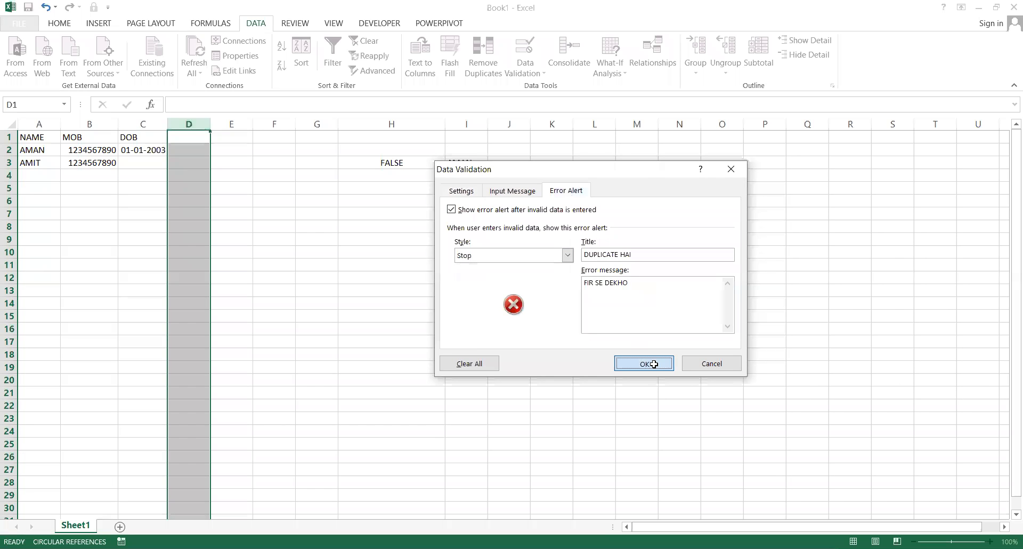
Enter 12345 in D1 and again in D2, then cancel the rejected duplicate.
{"action": "left_click", "coordinate": [183, 141]}
{"action": "type", "text": "12345"}
{"action": "key", "text": "Return"}
{"action": "type", "text": "12345"}
{"action": "key", "text": "Return"}
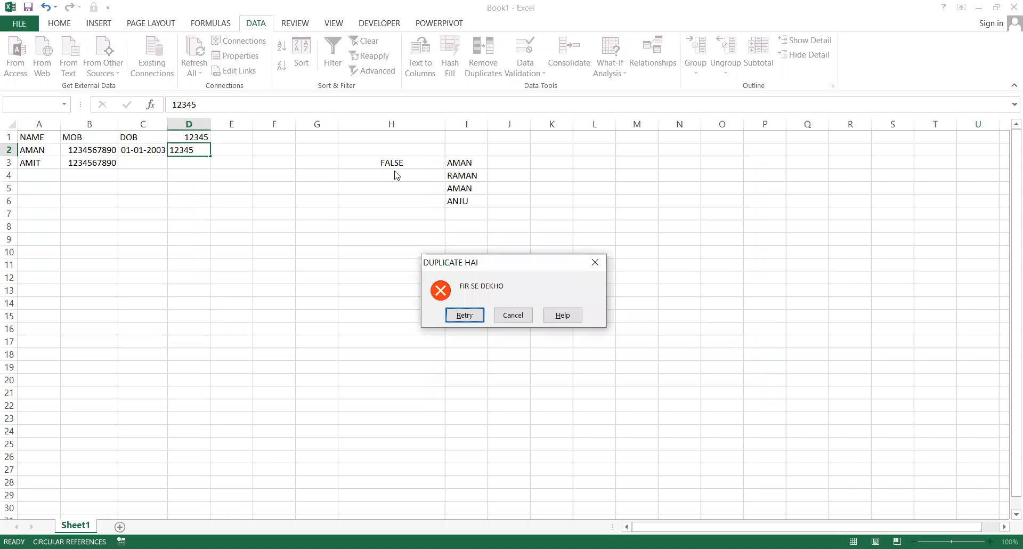
{"action": "left_click", "coordinate": [511, 316]}
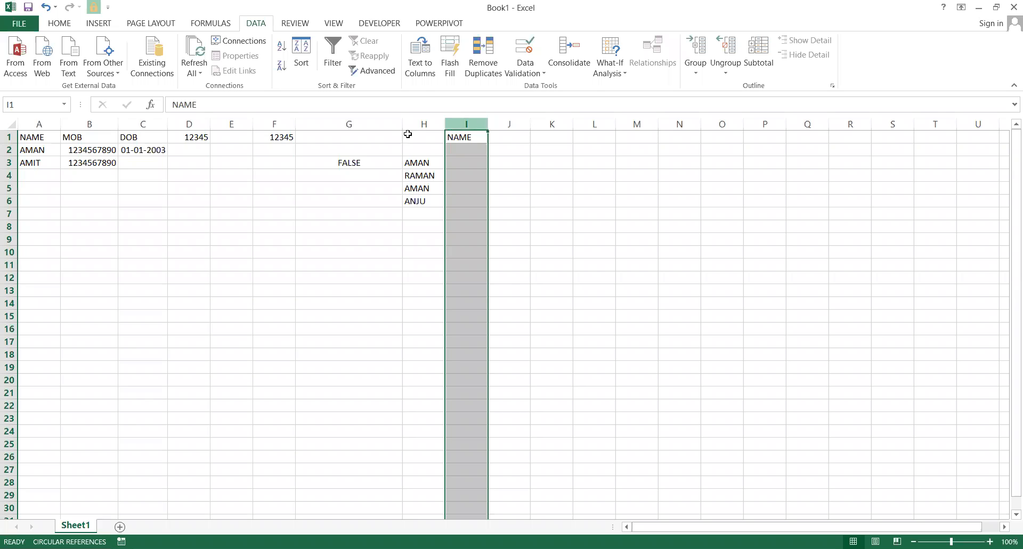
Clear the leftover values in G1:H7 and select the NAME column I.
{"action": "left_click_drag", "start_coordinate": [361, 137], "coordinate": [405, 211]}
{"action": "key", "text": "Delete"}
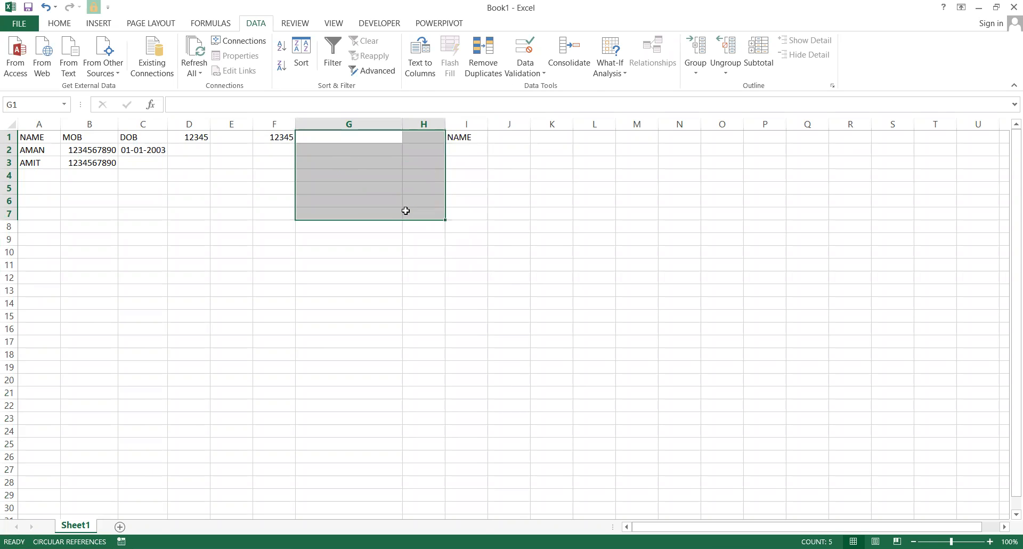
{"action": "left_click", "coordinate": [453, 118]}
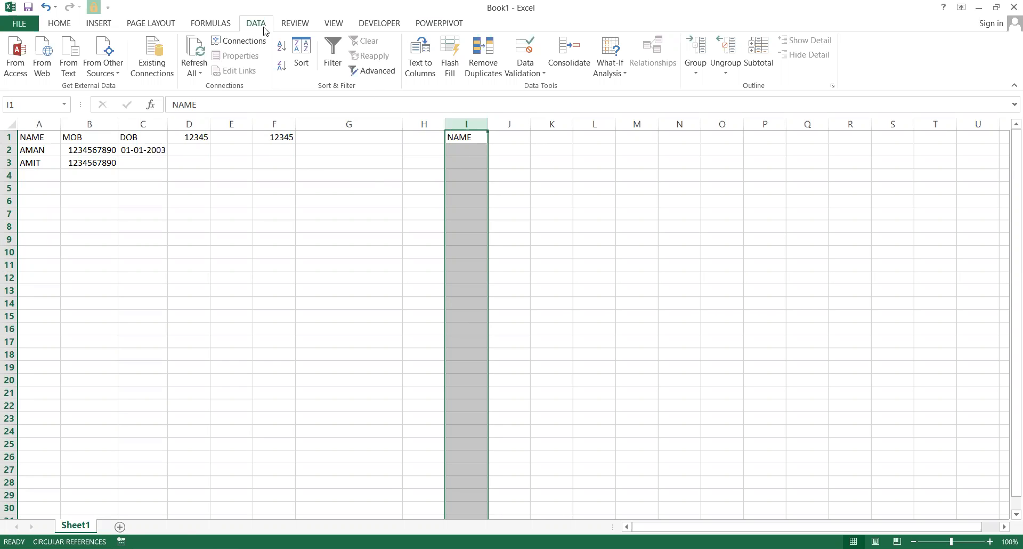
Set column I's validation to Custom with the formula =ISTEXT(I2)=TRUE.
{"action": "left_click", "coordinate": [525, 53]}
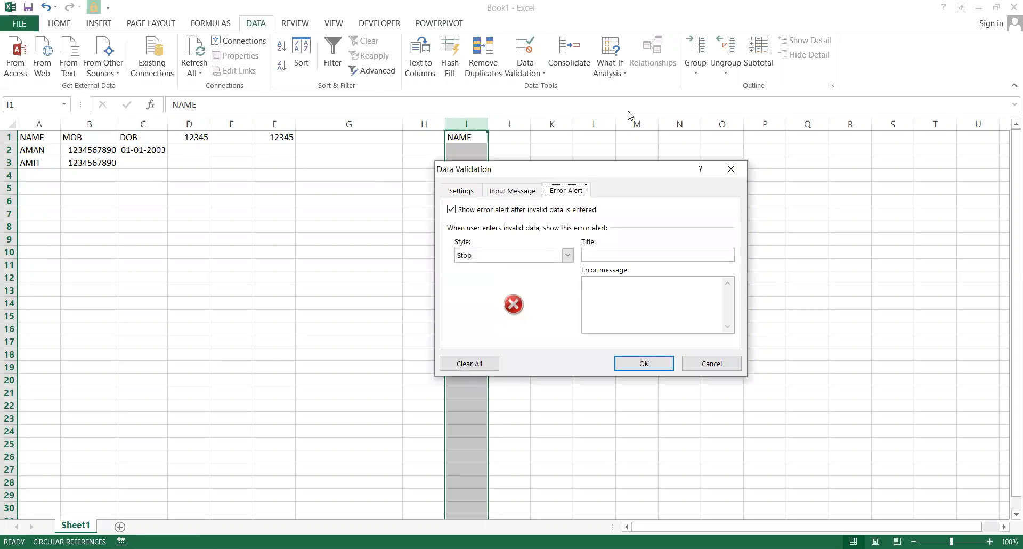
{"action": "left_click", "coordinate": [464, 198]}
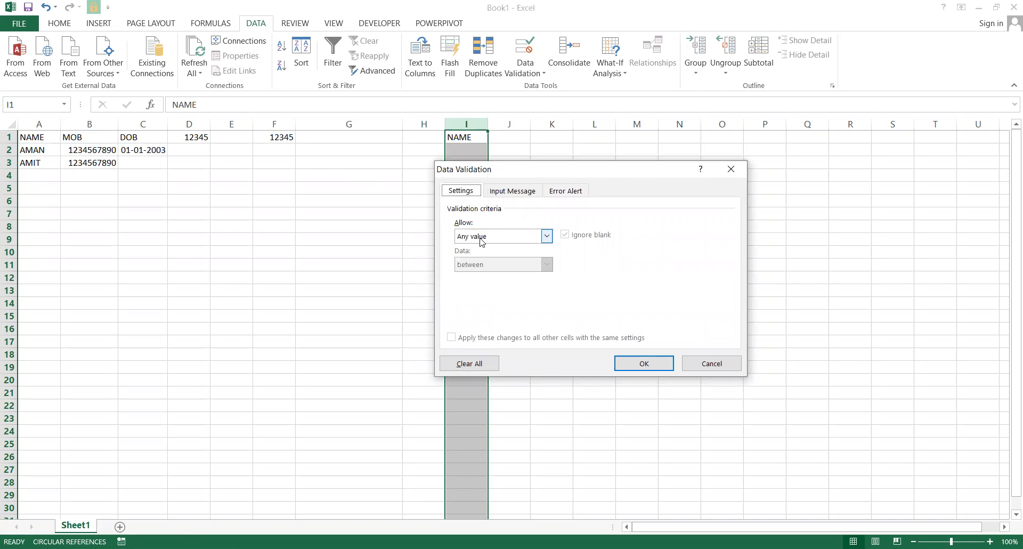
{"action": "left_click", "coordinate": [546, 236]}
{"action": "left_click", "coordinate": [474, 312]}
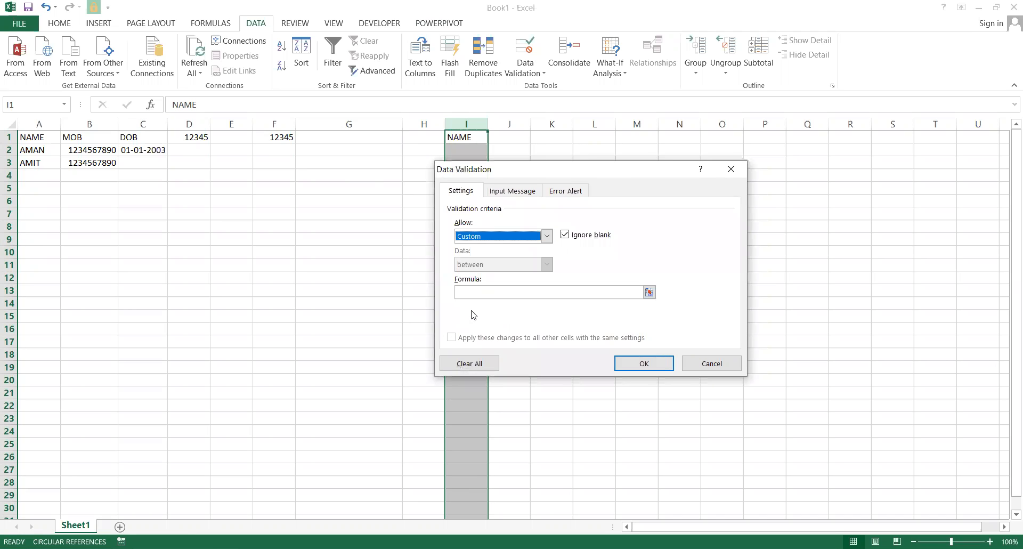
{"action": "left_click", "coordinate": [478, 292]}
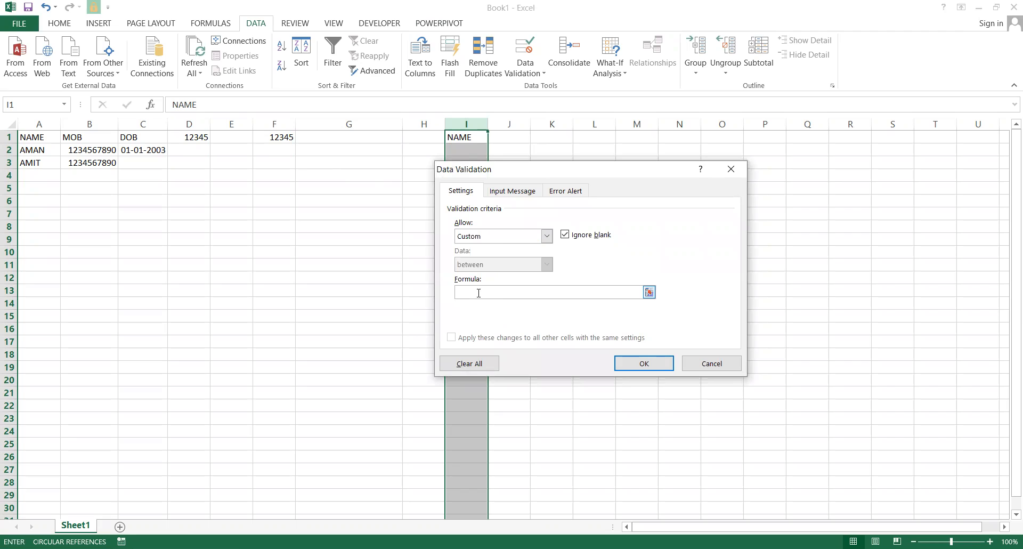
{"action": "type", "text": "=ISTEXT("}
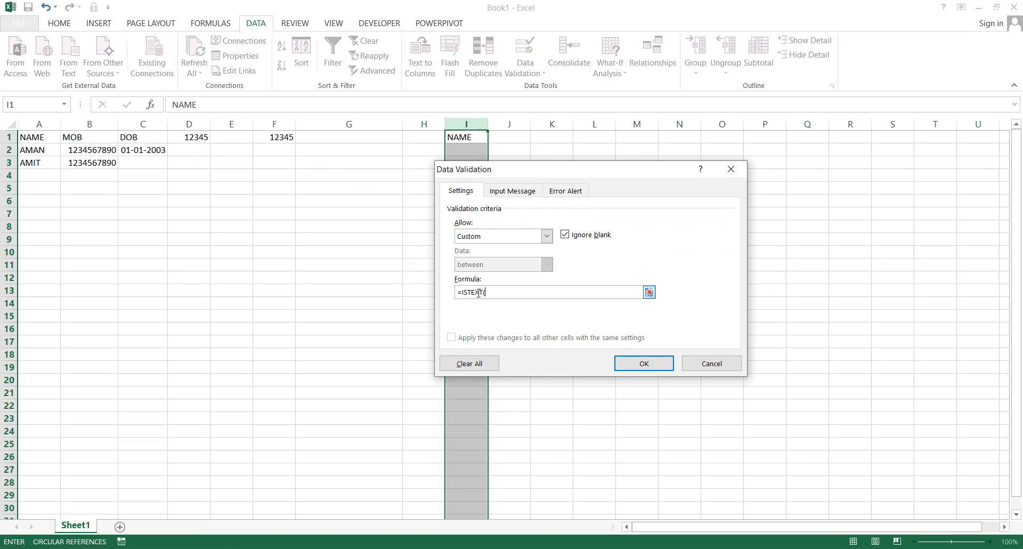
{"action": "left_click", "coordinate": [470, 155]}
{"action": "type", "text": ")=TRUE"}
Choose the Warning style, title 'NUMBER NOT ALLOWED', message 'TYPE AGAIN', and apply the rule.
{"action": "left_click", "coordinate": [566, 190]}
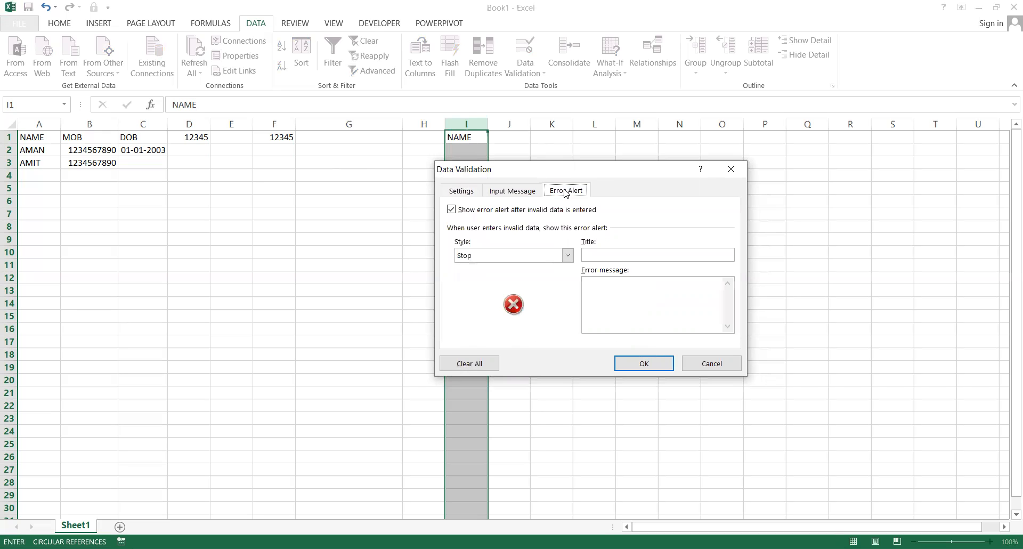
{"action": "left_click", "coordinate": [542, 256]}
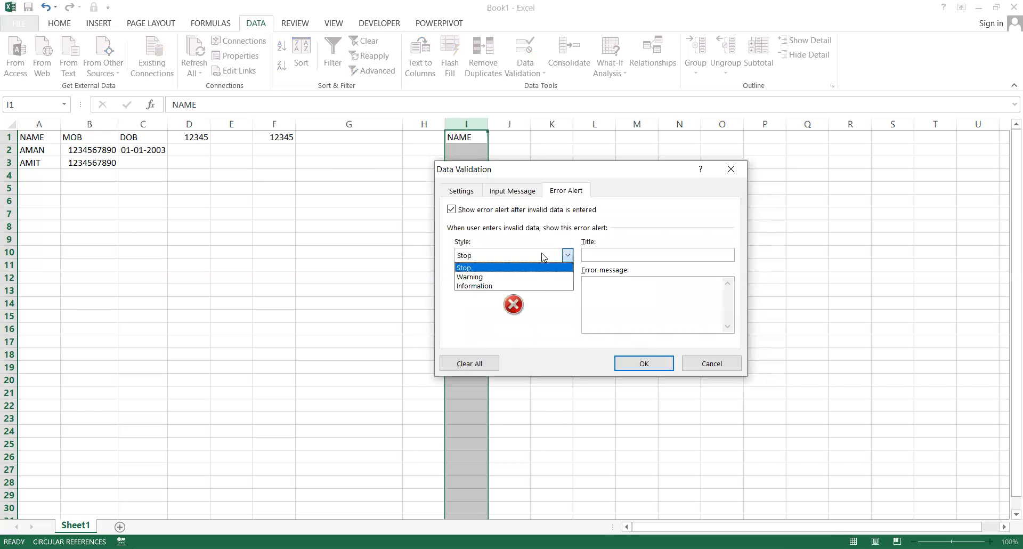
{"action": "left_click", "coordinate": [506, 277]}
{"action": "left_click", "coordinate": [618, 256]}
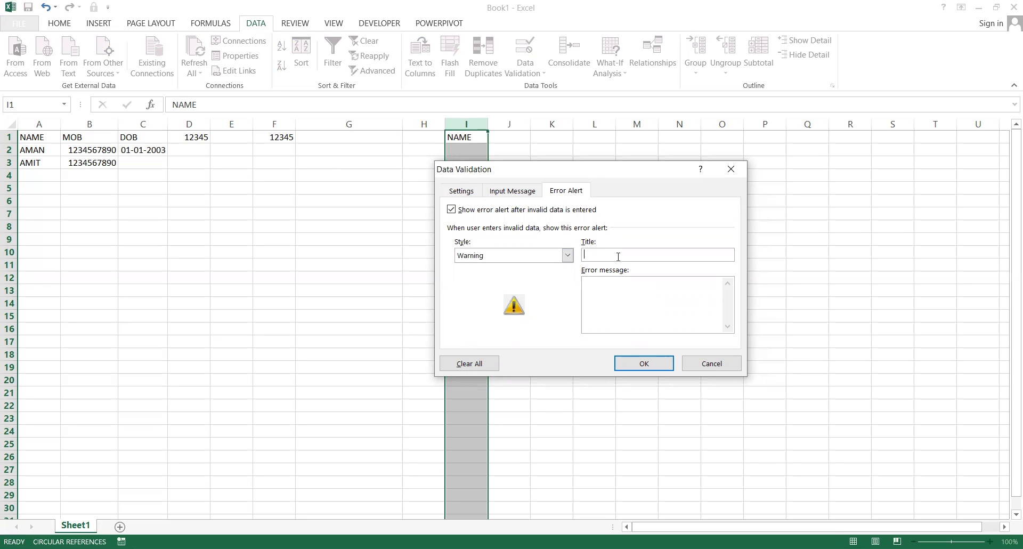
{"action": "type", "text": "NUMBER NOT ALLOWED"}
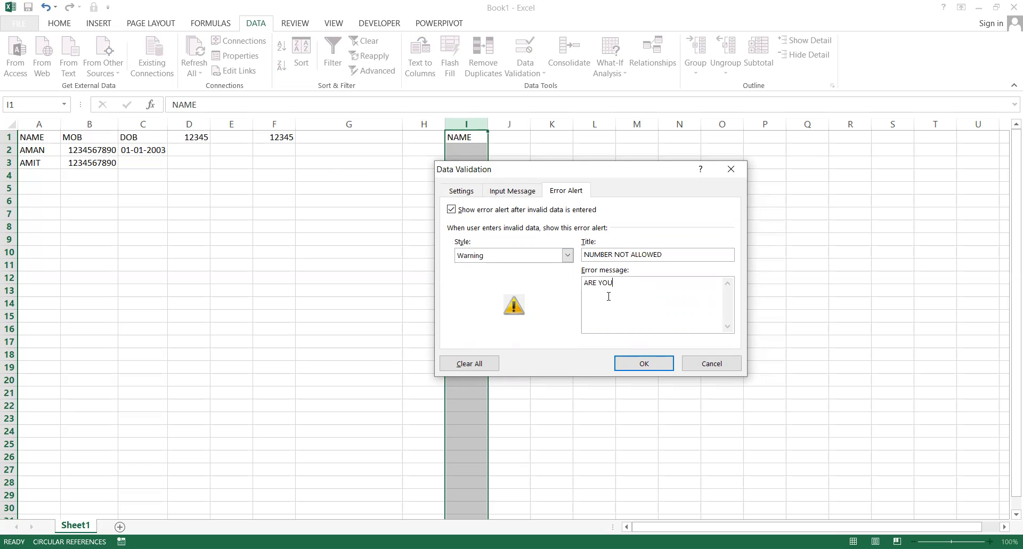
{"action": "key", "text": "BackSpace"}
{"action": "key", "text": "BackSpace"}
{"action": "key", "text": "BackSpace"}
{"action": "key", "text": "BackSpace"}
{"action": "key", "text": "BackSpace"}
{"action": "key", "text": "BackSpace"}
{"action": "left_click", "coordinate": [648, 362]}
{"action": "left_click", "coordinate": [465, 149]}
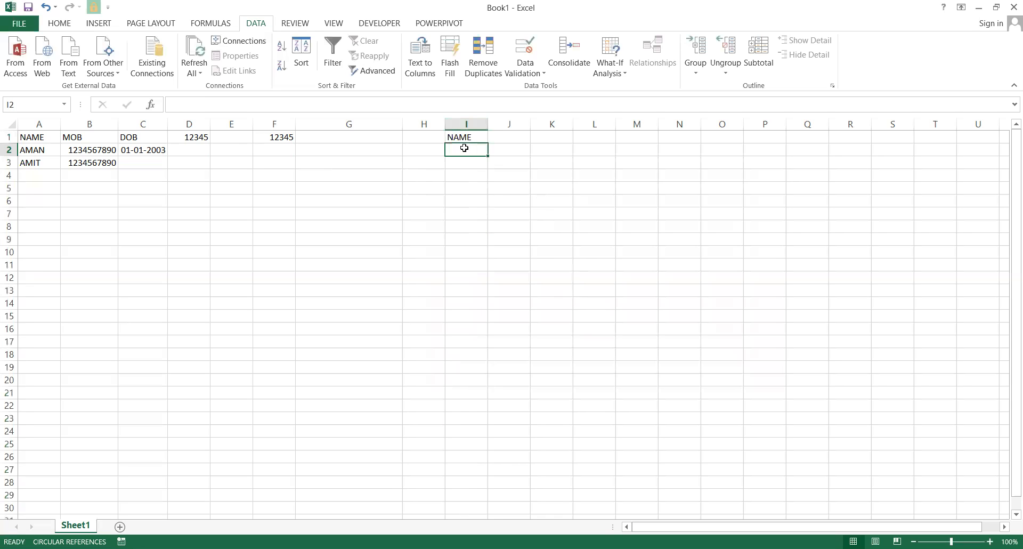
Enter 12345 in I2 and NUMBER in I3 to test the text-only rule.
{"action": "type", "text": "12345"}
{"action": "key", "text": "Return"}
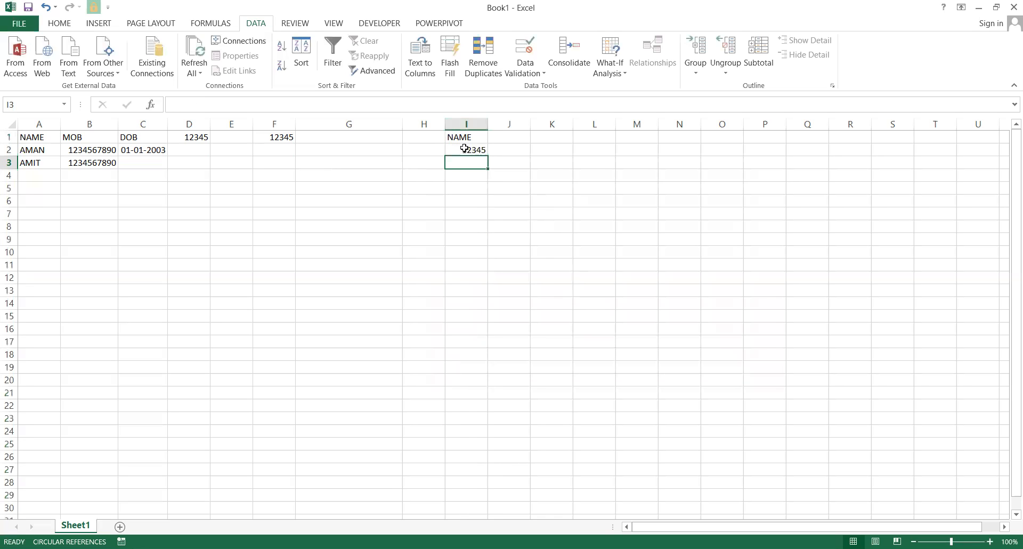
{"action": "type", "text": "NUMBER"}
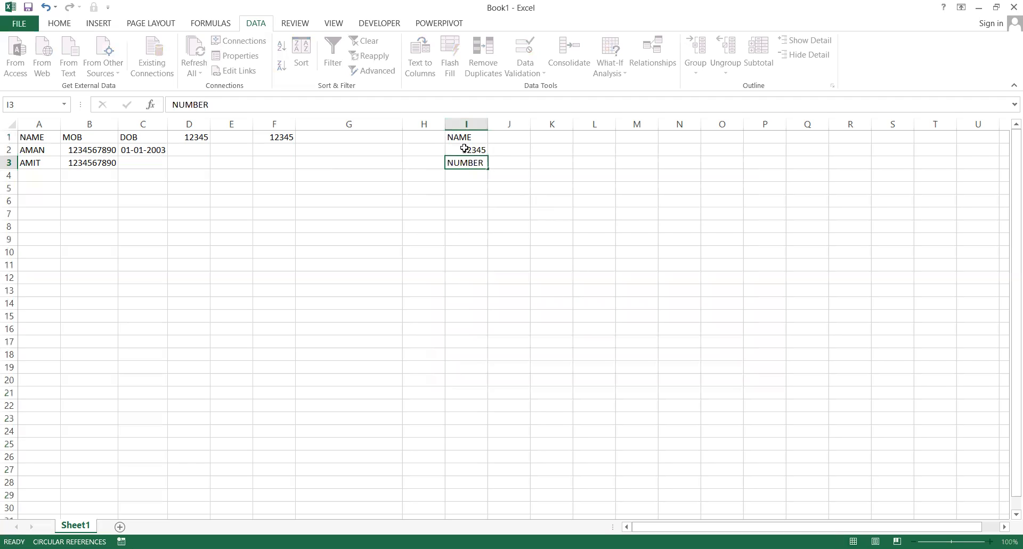
{"action": "key", "text": "Return"}
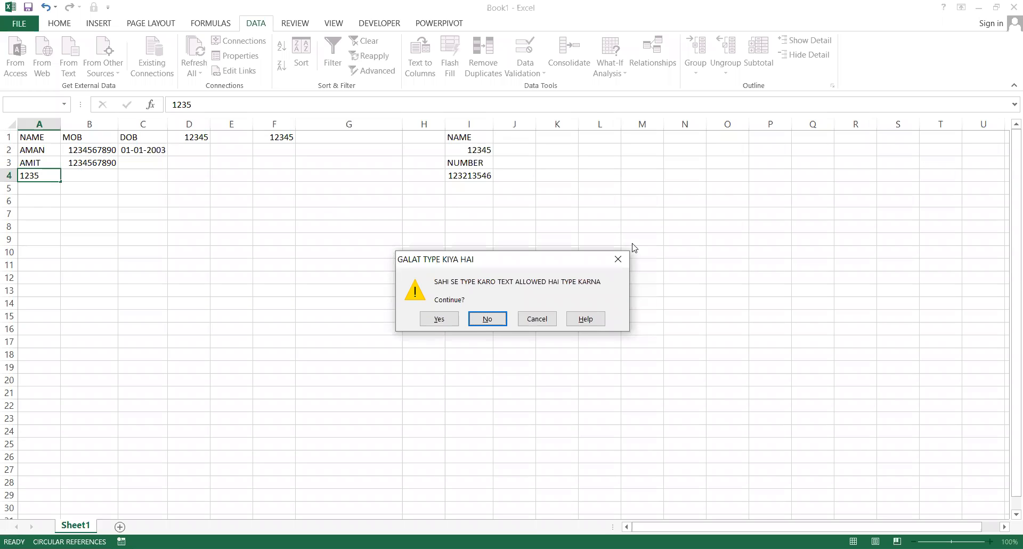
Work through A4's warnings, then enter 12354 there and dismiss the 'GALAT TYPE KIYA HAI' alert.
{"action": "left_click", "coordinate": [477, 321]}
{"action": "key", "text": "Return"}
{"action": "left_click", "coordinate": [431, 319]}
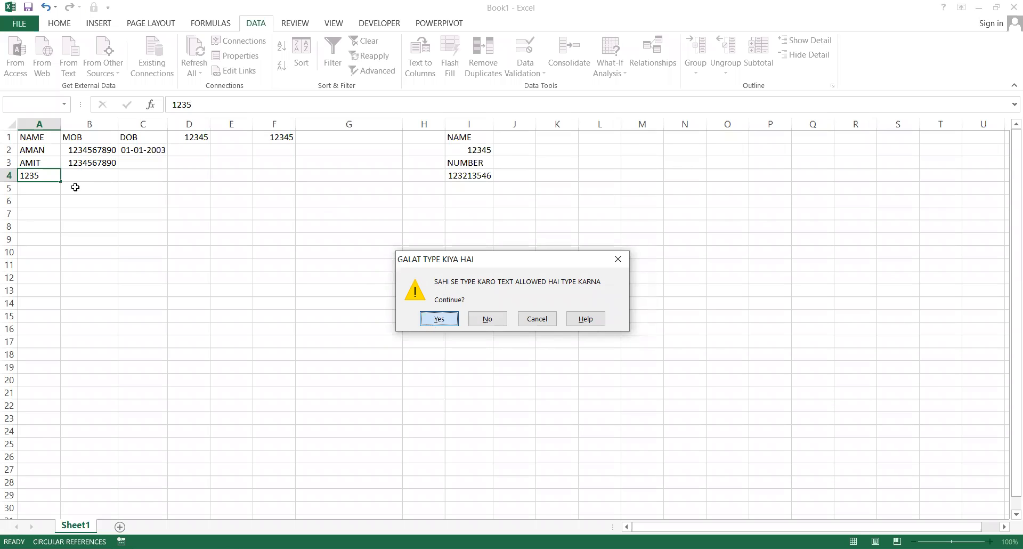
{"action": "left_click", "coordinate": [44, 173]}
{"action": "type", "text": "12354"}
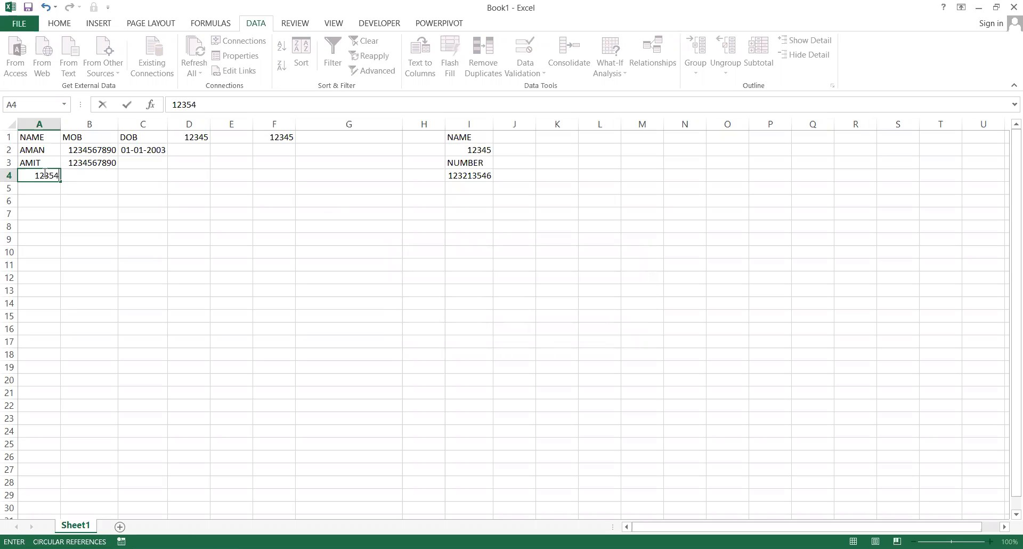
{"action": "key", "text": "Return"}
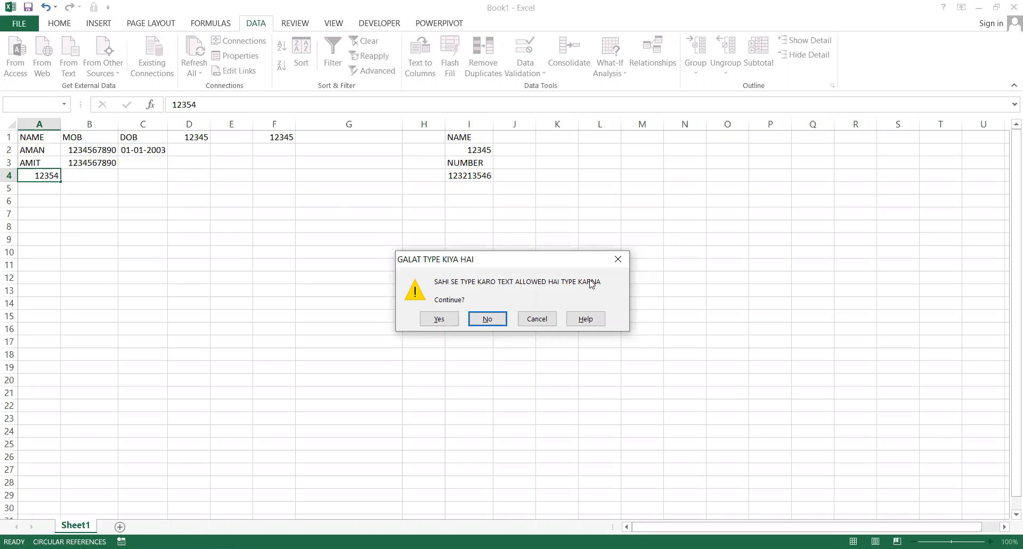
{"action": "left_click", "coordinate": [624, 268]}
{"action": "key", "text": "Escape"}
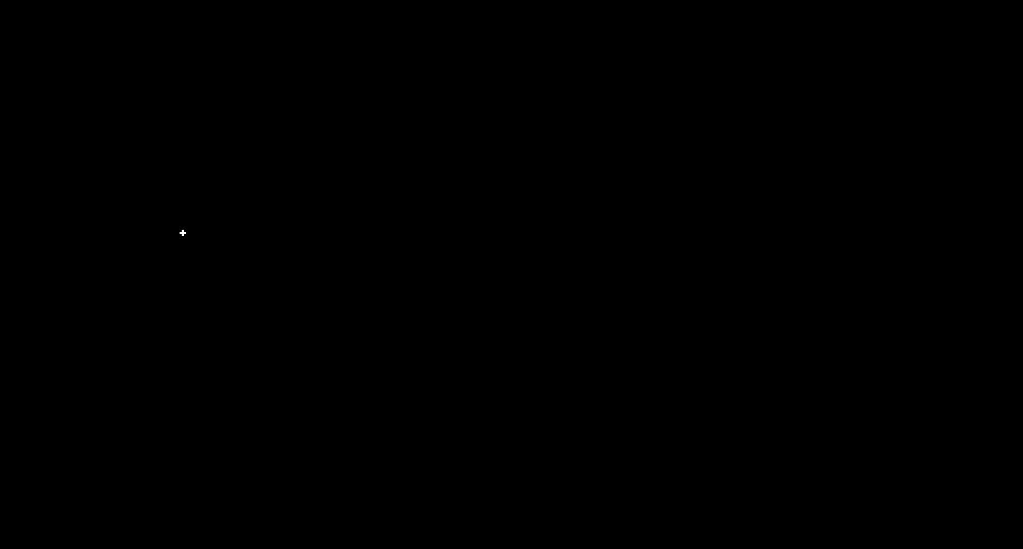
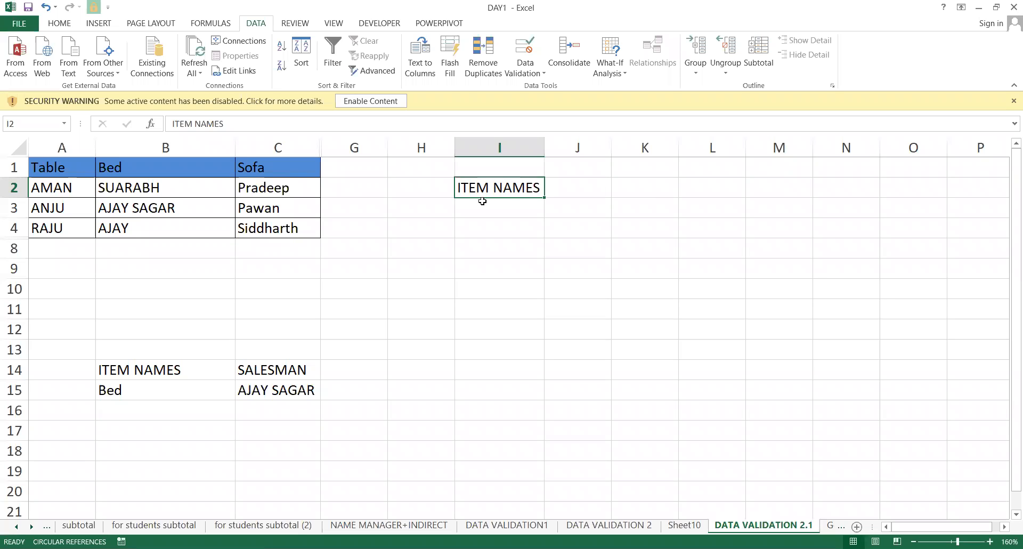
Point out the Table, Bed and Sofa headers in A1:C1, then return to I3.
{"action": "left_click", "coordinate": [490, 216]}
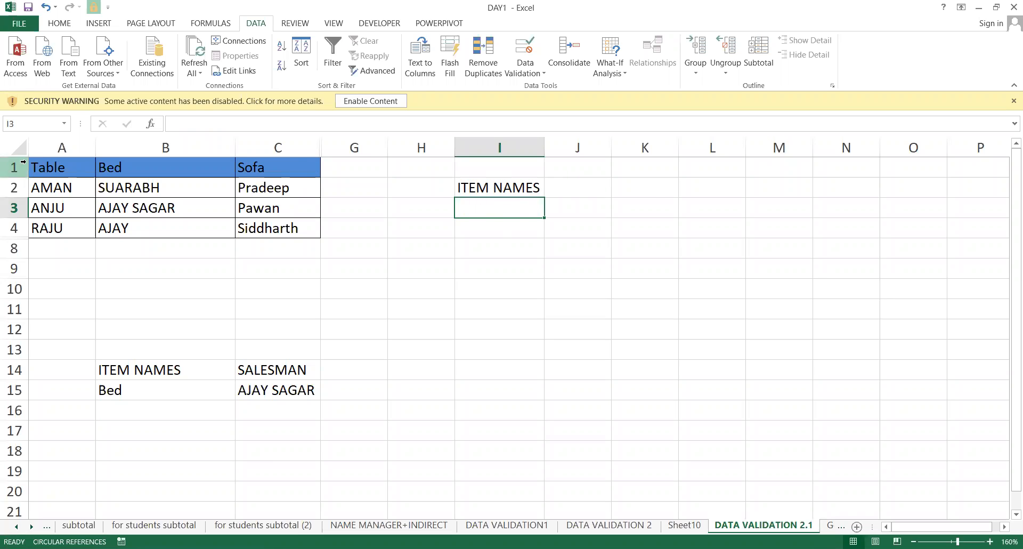
{"action": "left_click", "coordinate": [57, 165]}
{"action": "left_click", "coordinate": [100, 163]}
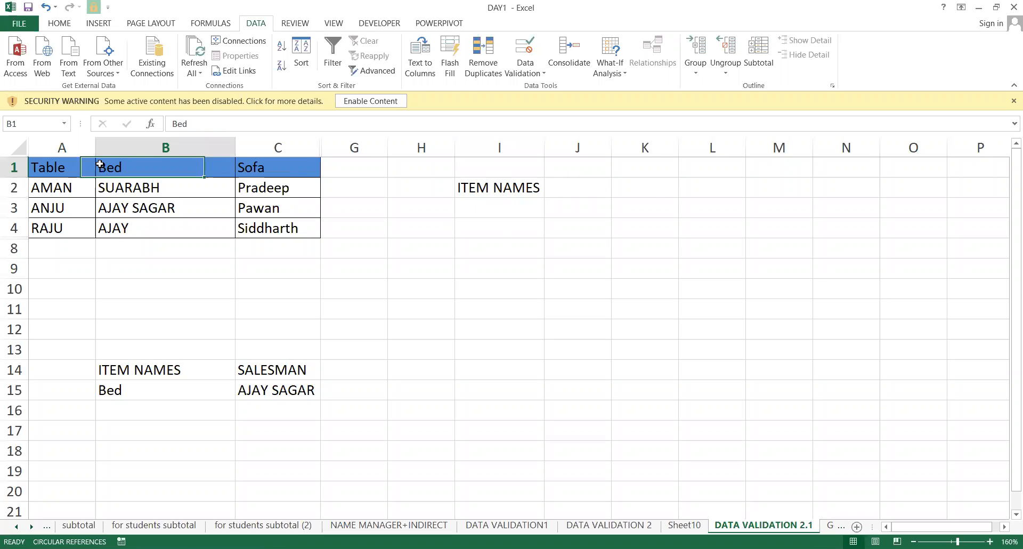
{"action": "left_click", "coordinate": [256, 162]}
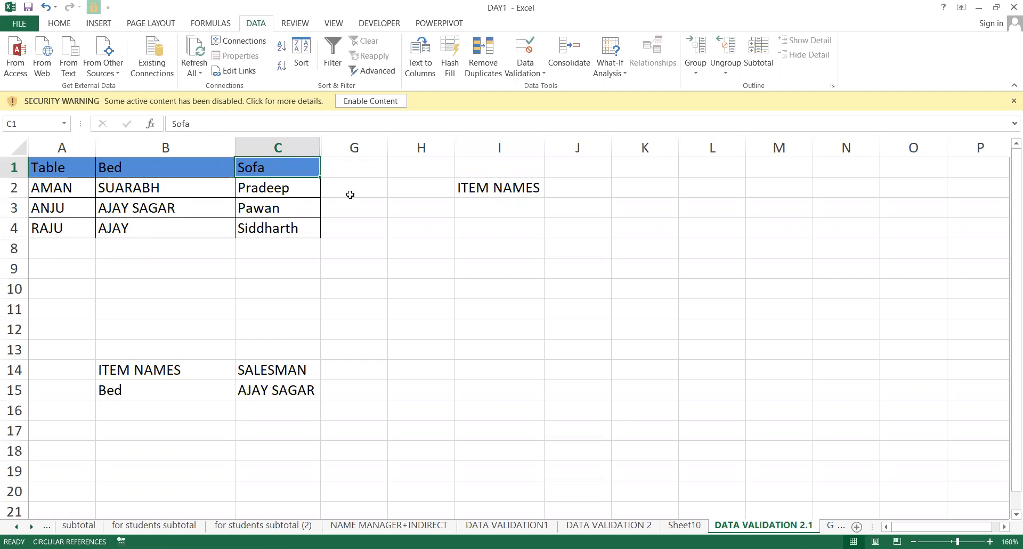
{"action": "left_click", "coordinate": [500, 206]}
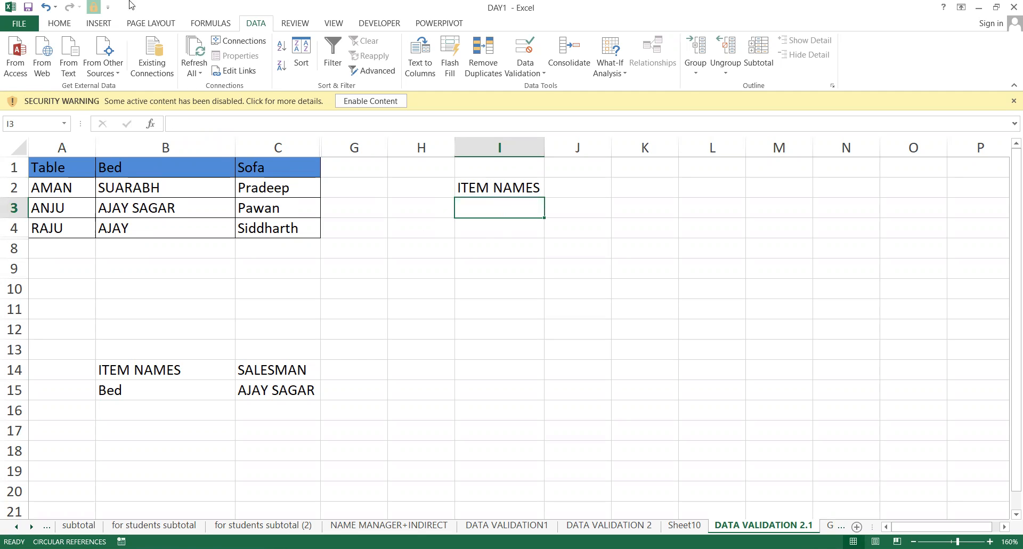
Fill the ITEM NAMES heading in I2 with yellow, then move down to I3.
{"action": "left_click", "coordinate": [473, 192]}
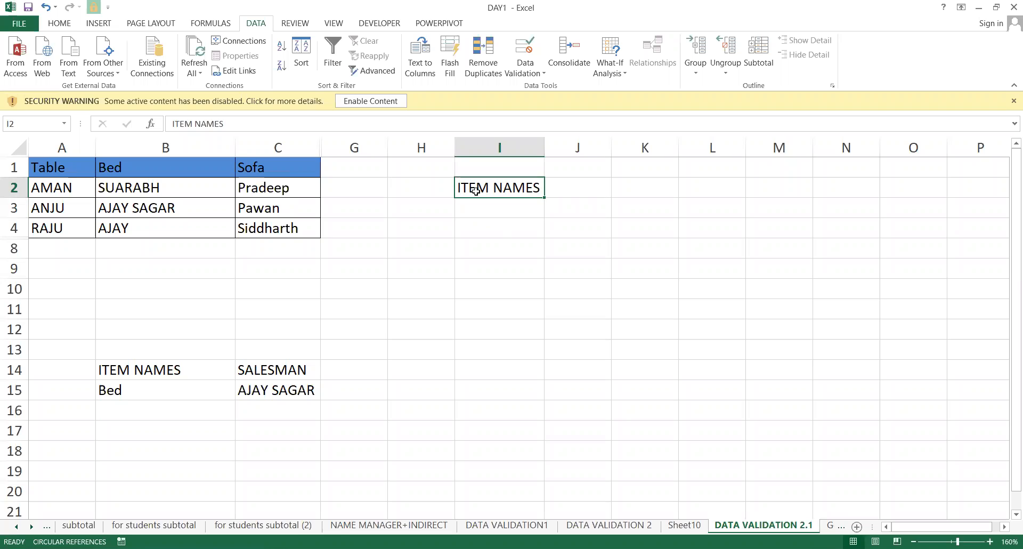
{"action": "left_click", "coordinate": [59, 22]}
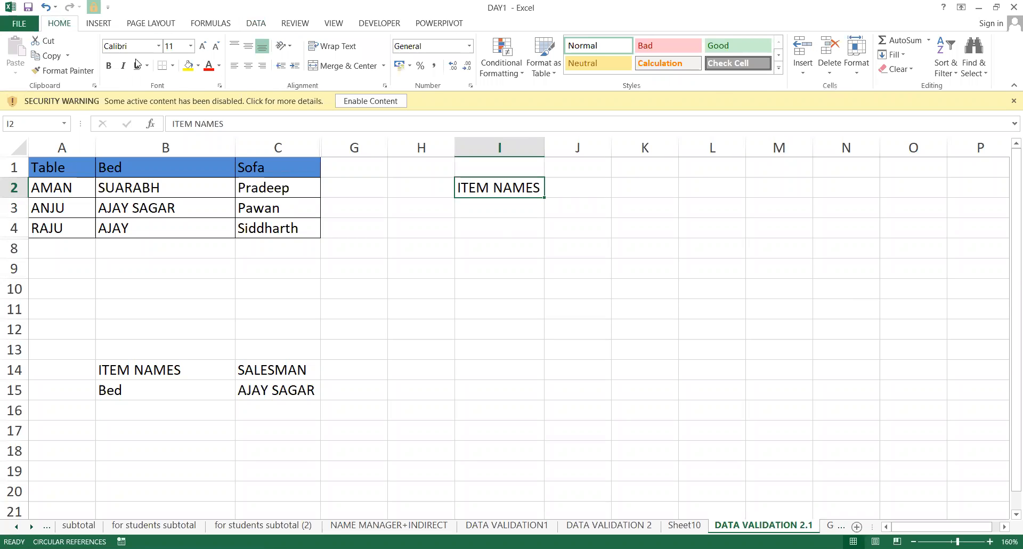
{"action": "left_click", "coordinate": [187, 65]}
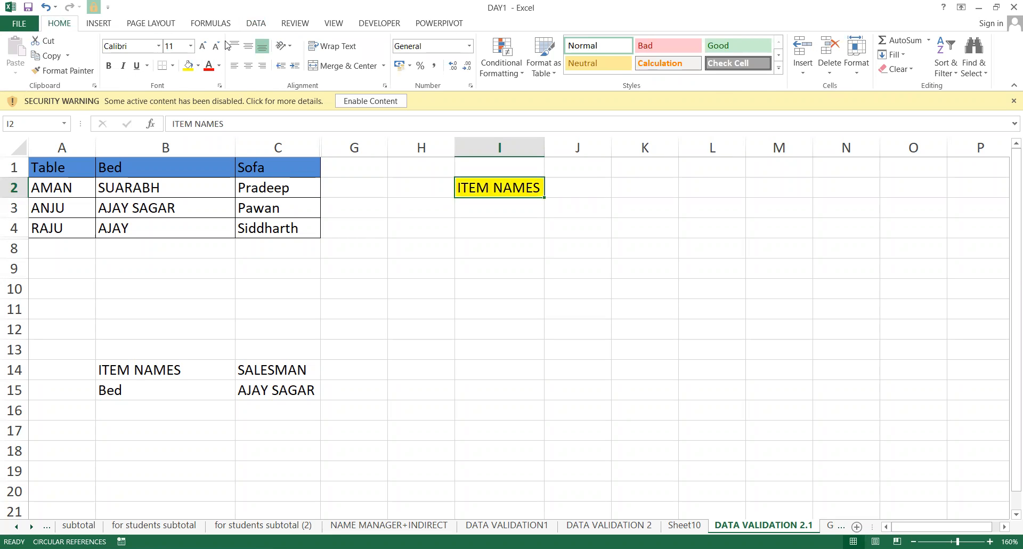
{"action": "key", "text": "Return"}
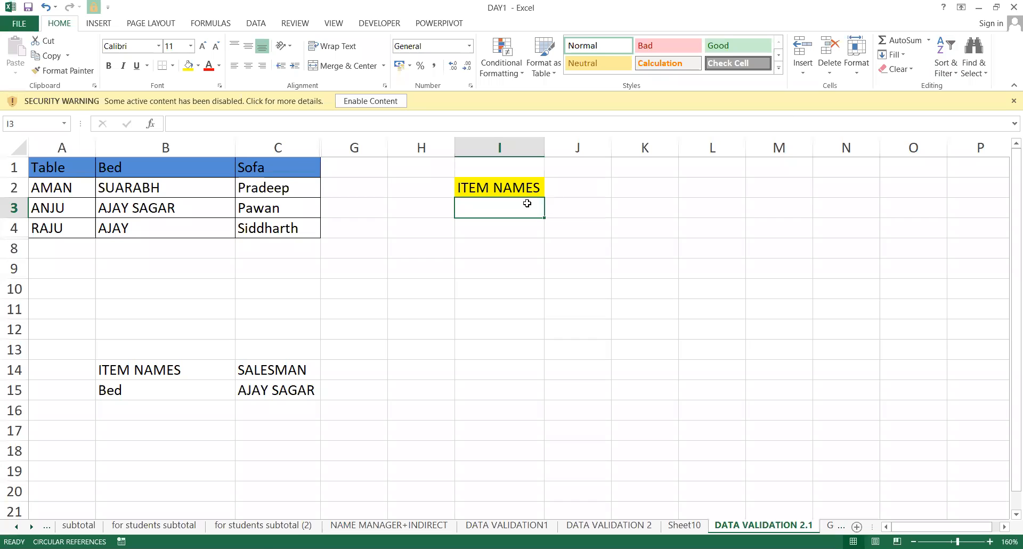
{"action": "left_click", "coordinate": [257, 24]}
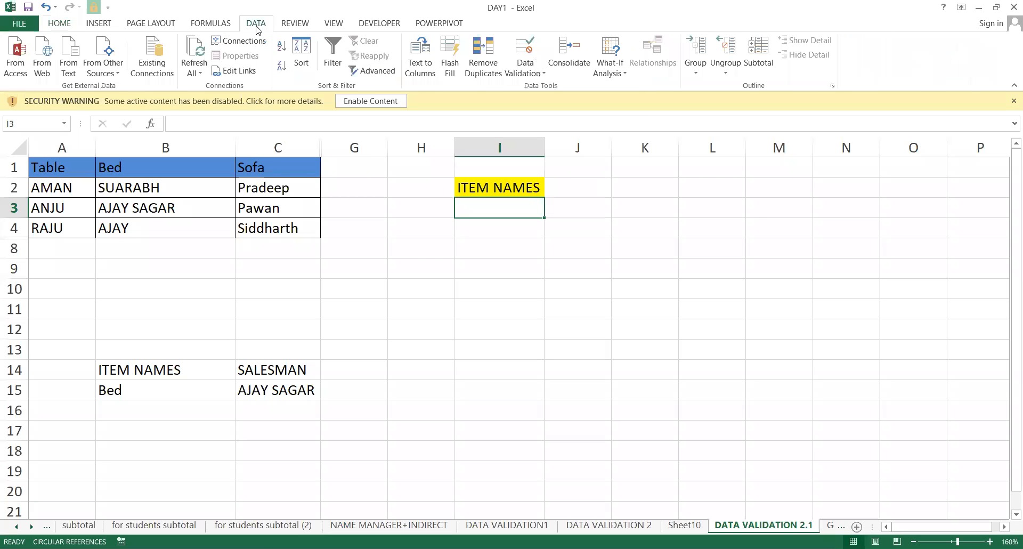
Give I3 a List data validation sourced from the headers =$A$1:$C$1.
{"action": "left_click", "coordinate": [519, 69]}
{"action": "left_click", "coordinate": [538, 87]}
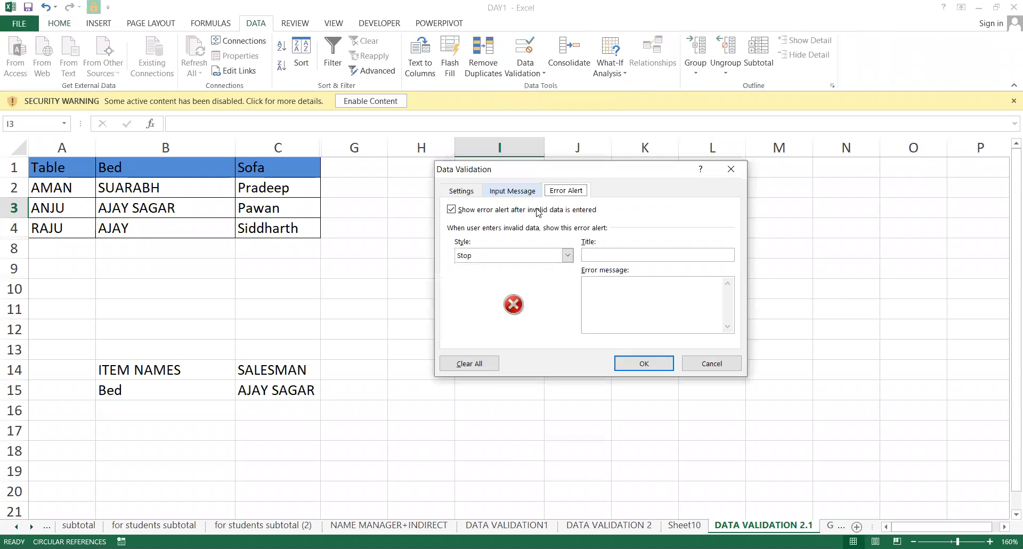
{"action": "left_click", "coordinate": [466, 192]}
{"action": "left_click", "coordinate": [524, 236]}
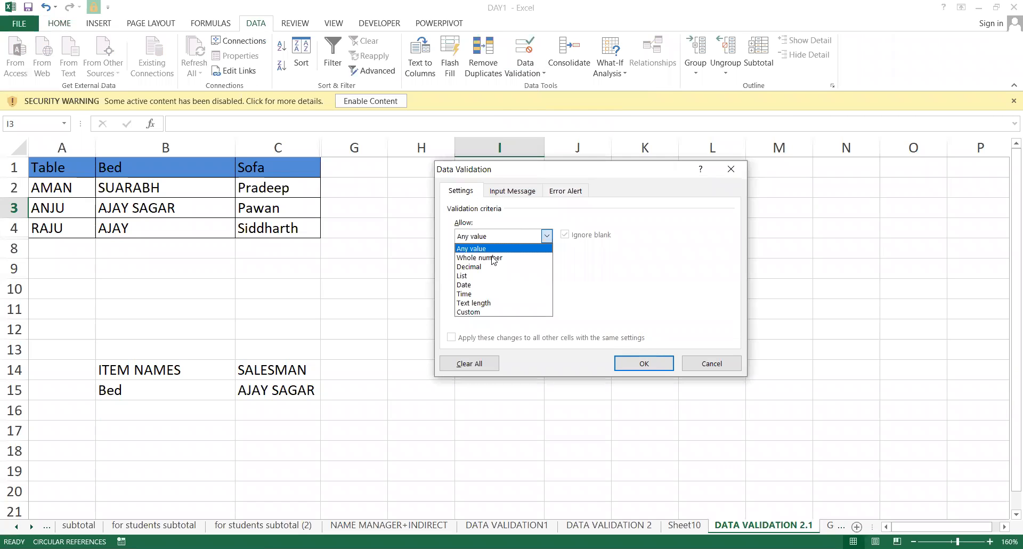
{"action": "left_click", "coordinate": [473, 275]}
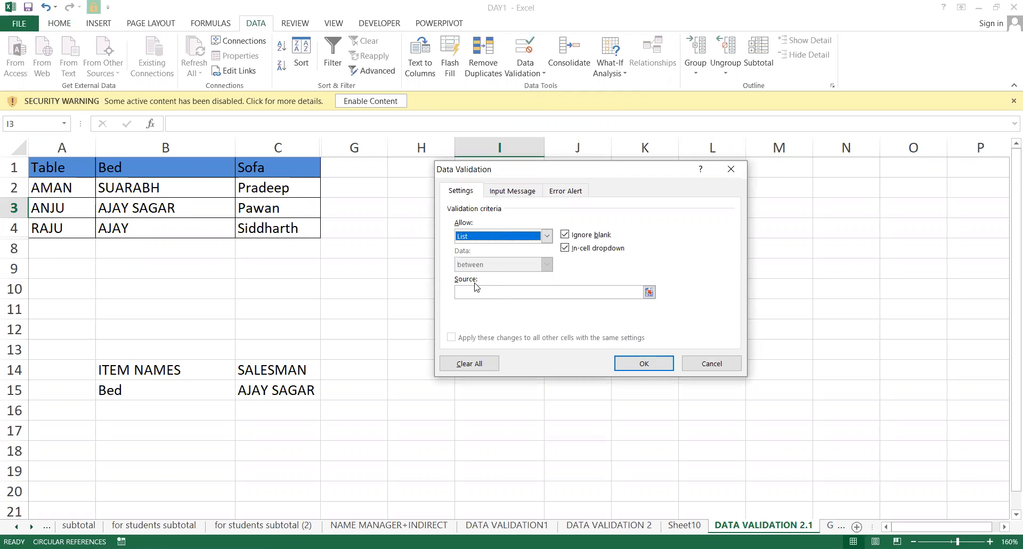
{"action": "left_click", "coordinate": [476, 291]}
{"action": "left_click_drag", "start_coordinate": [58, 167], "coordinate": [269, 160]}
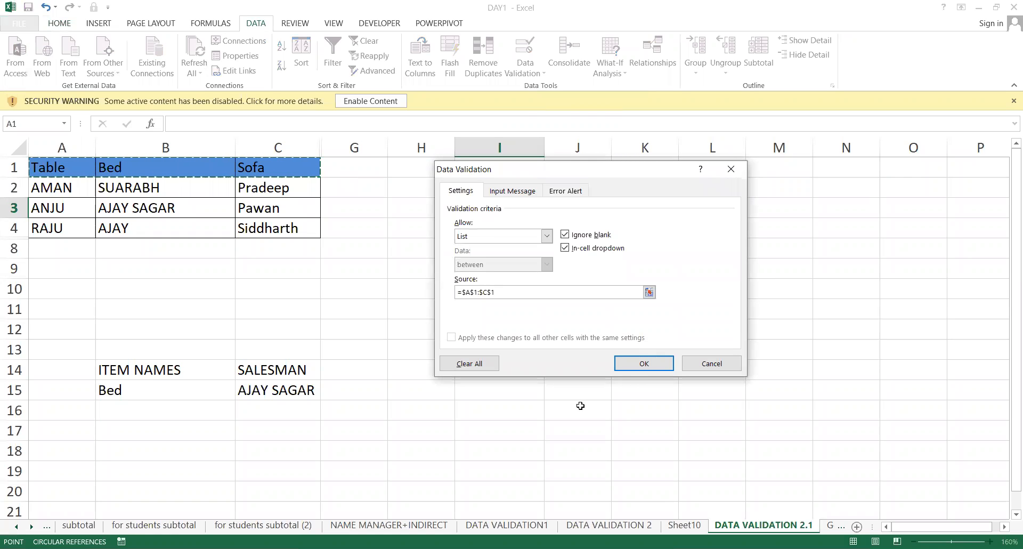
{"action": "left_click", "coordinate": [640, 361]}
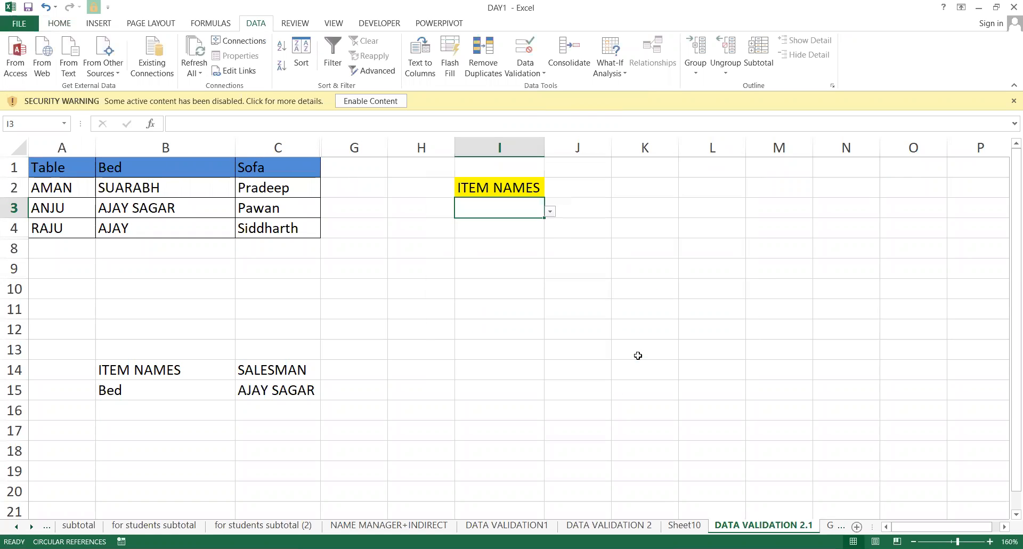
Choose Bed from I3's new dropdown.
{"action": "left_click", "coordinate": [549, 211]}
{"action": "left_click", "coordinate": [483, 241]}
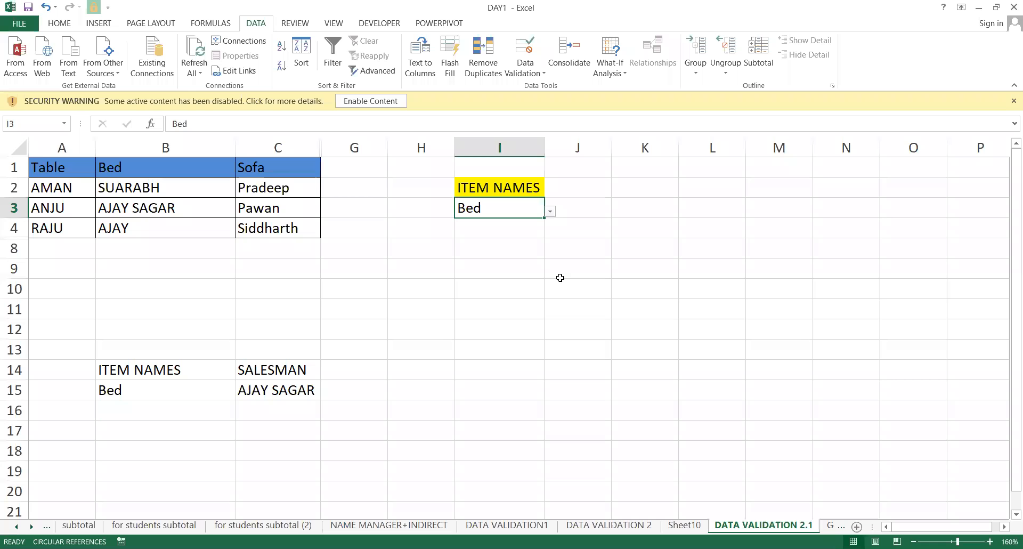
{"action": "left_click", "coordinate": [560, 277]}
{"action": "left_click", "coordinate": [55, 167]}
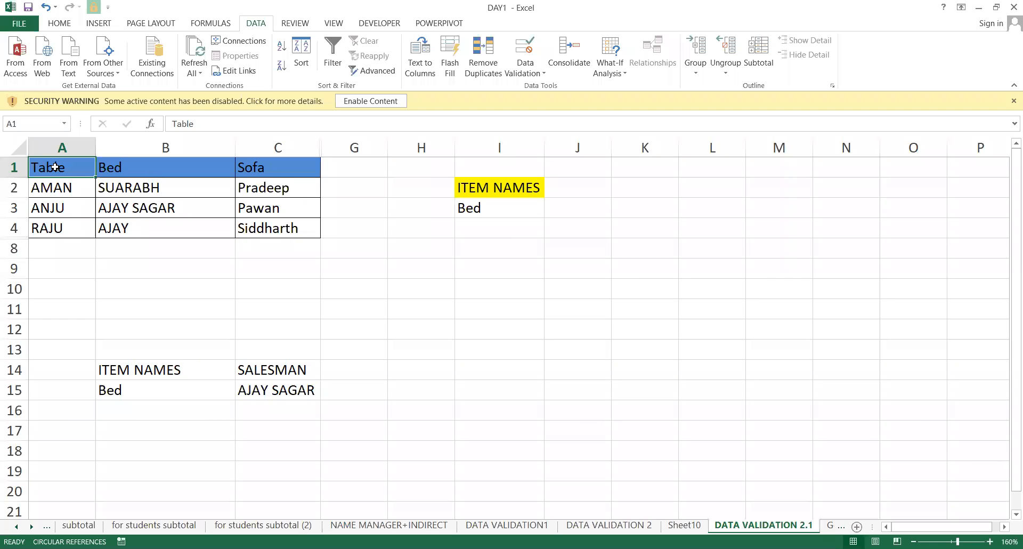
Select A1:C4 and create the names Table, Bed and Sofa from the top row only.
{"action": "left_click_drag", "start_coordinate": [54, 174], "coordinate": [260, 214]}
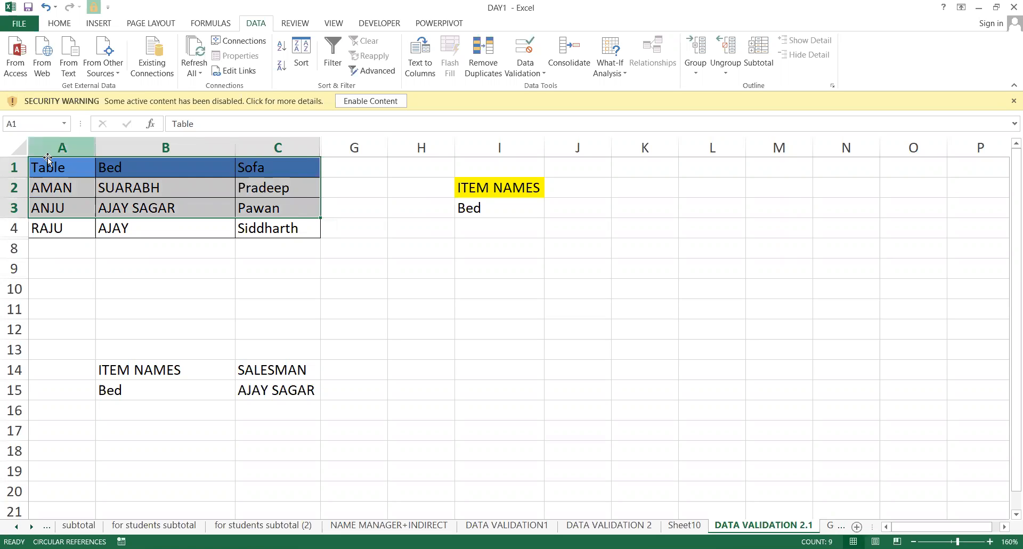
{"action": "left_click_drag", "start_coordinate": [48, 161], "coordinate": [269, 229]}
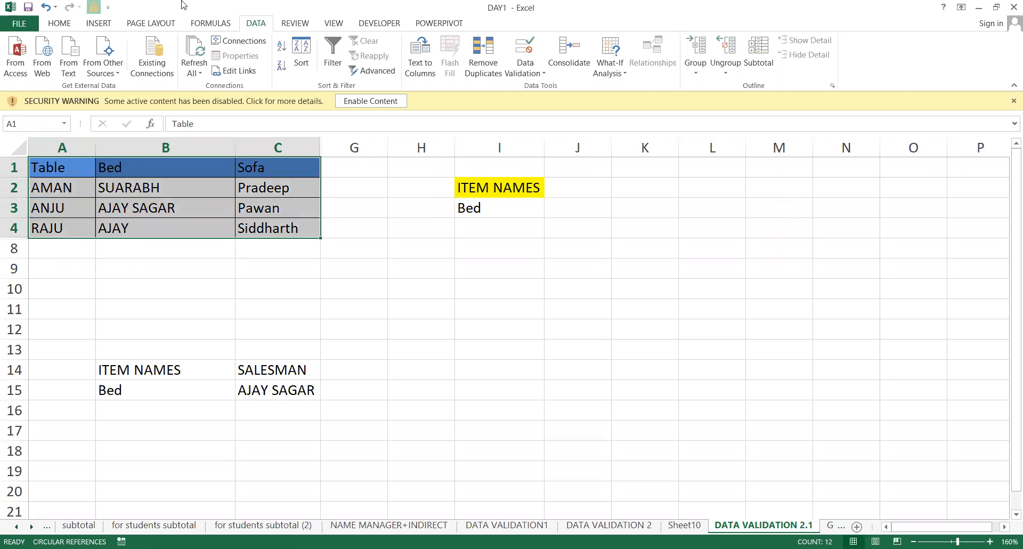
{"action": "left_click", "coordinate": [211, 23]}
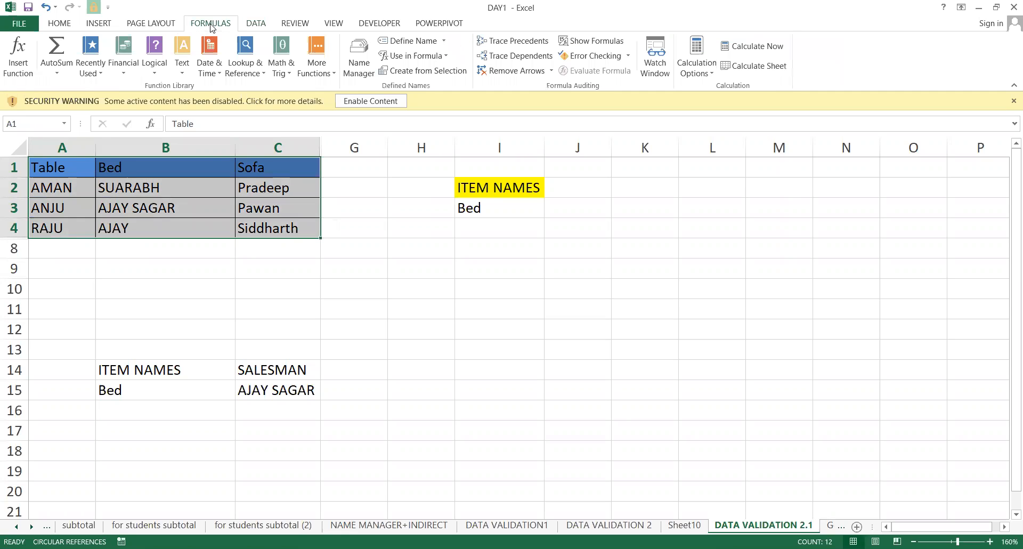
{"action": "left_click", "coordinate": [396, 41]}
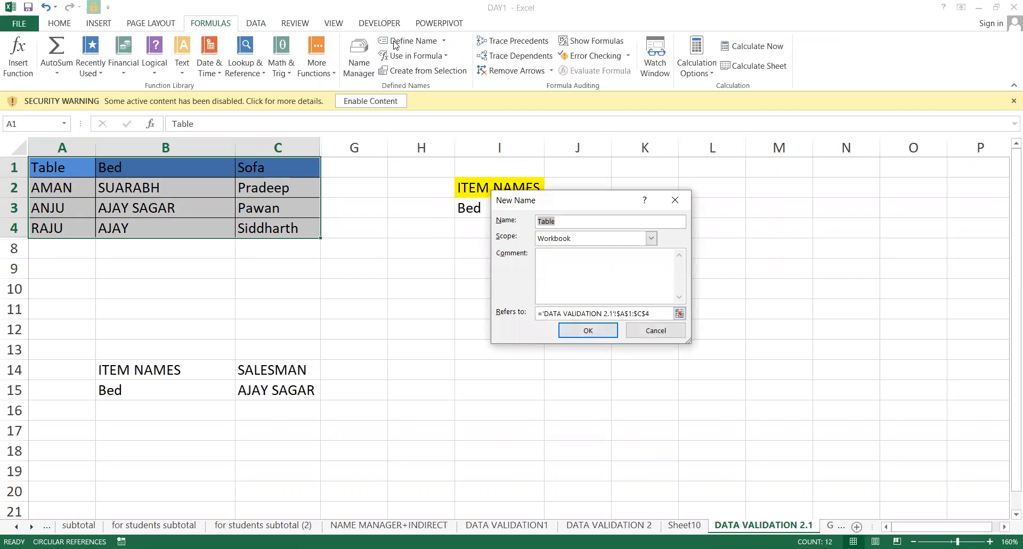
{"action": "left_click", "coordinate": [672, 198]}
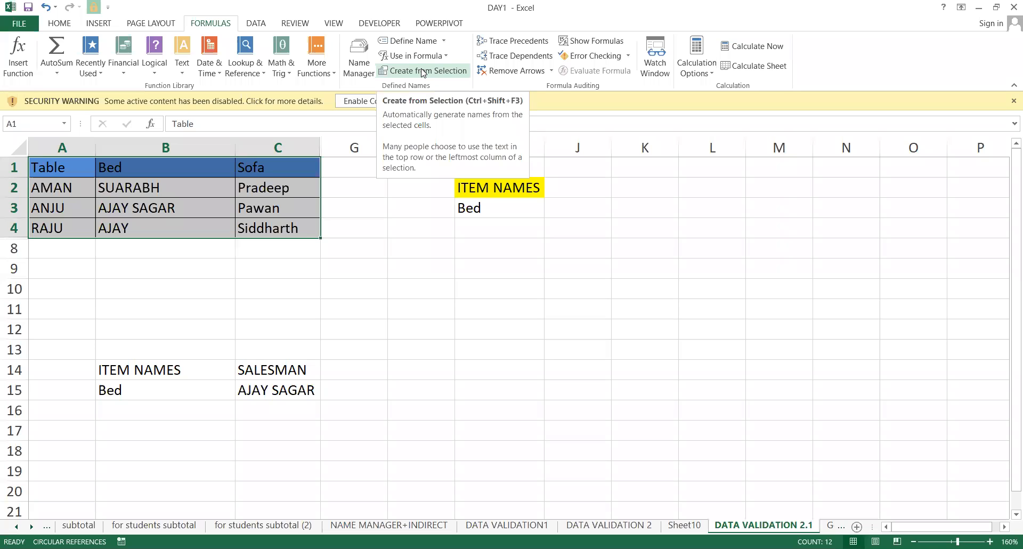
{"action": "left_click", "coordinate": [424, 72]}
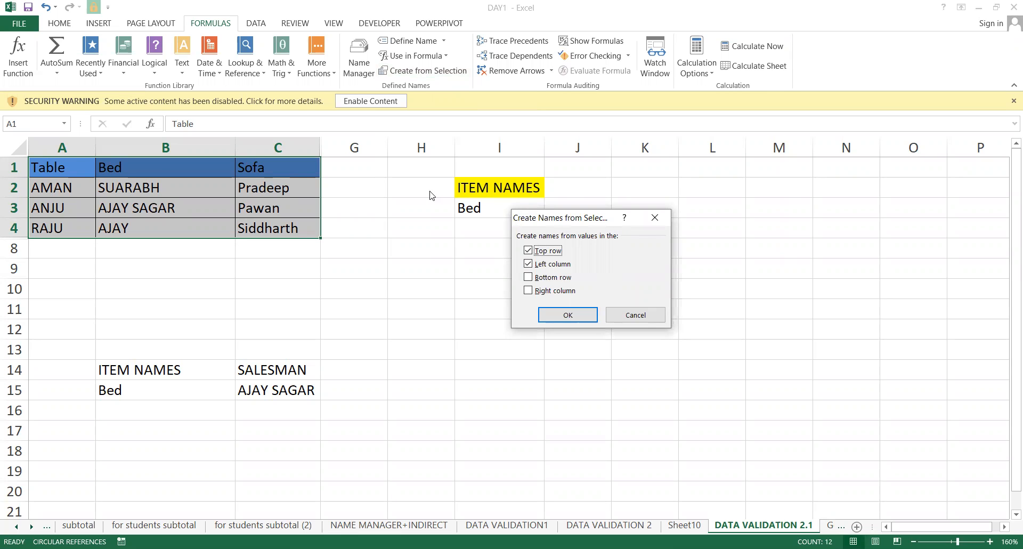
{"action": "left_click", "coordinate": [532, 265]}
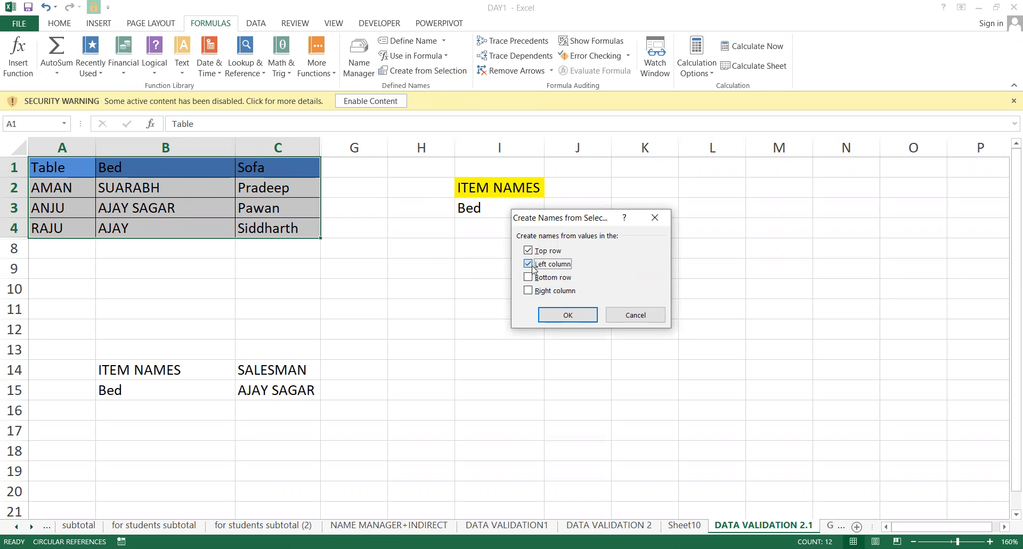
{"action": "left_click", "coordinate": [562, 315]}
{"action": "left_click", "coordinate": [46, 147]}
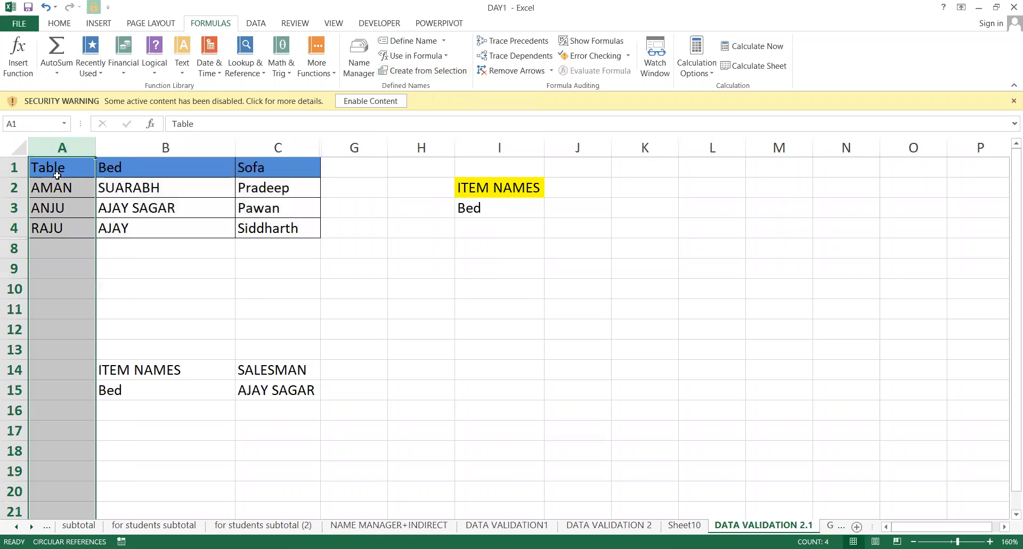
Select the salesman ranges under Table, Bed and Sofa in turn to show their names.
{"action": "left_click", "coordinate": [65, 183]}
{"action": "key", "text": "Up"}
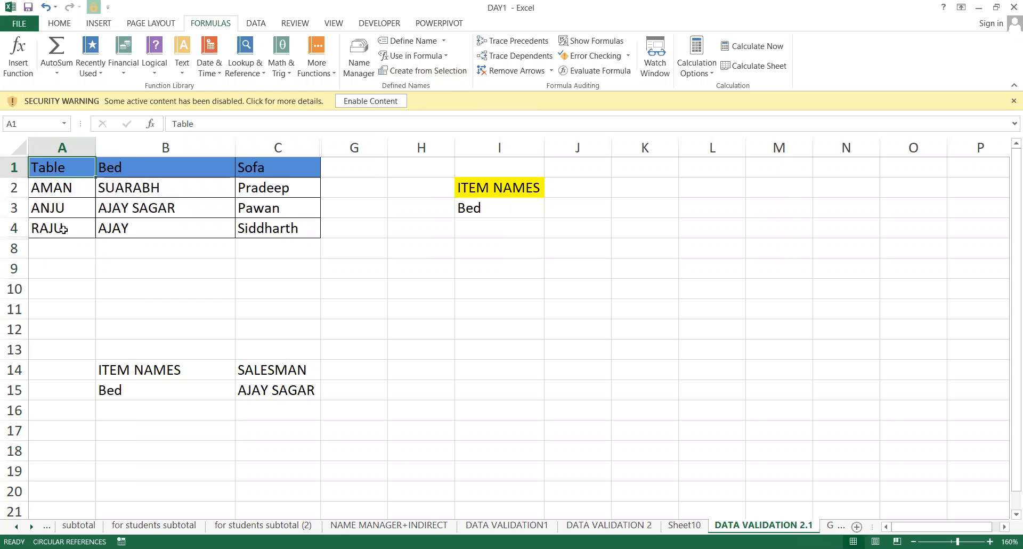
{"action": "left_click_drag", "start_coordinate": [54, 187], "coordinate": [53, 227]}
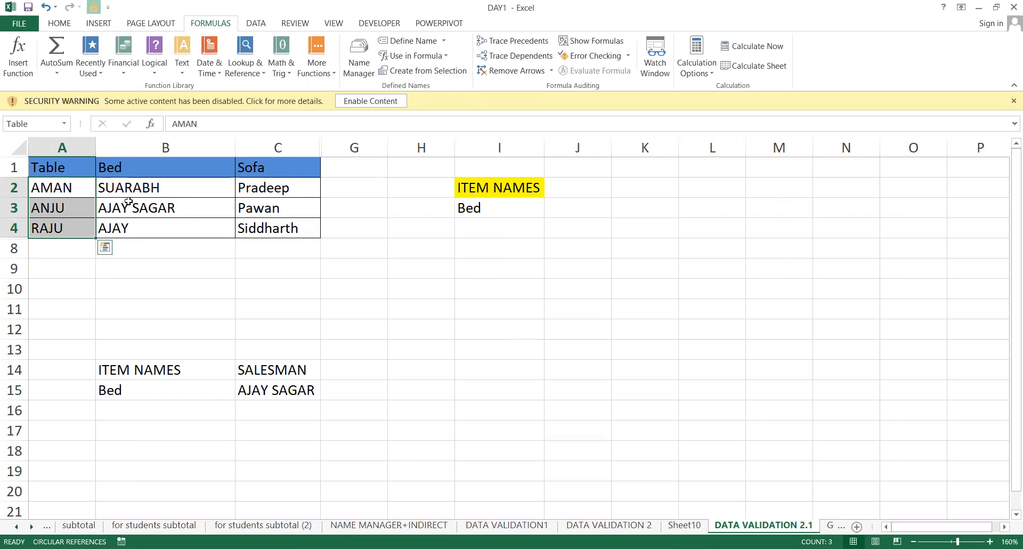
{"action": "left_click_drag", "start_coordinate": [130, 194], "coordinate": [137, 239]}
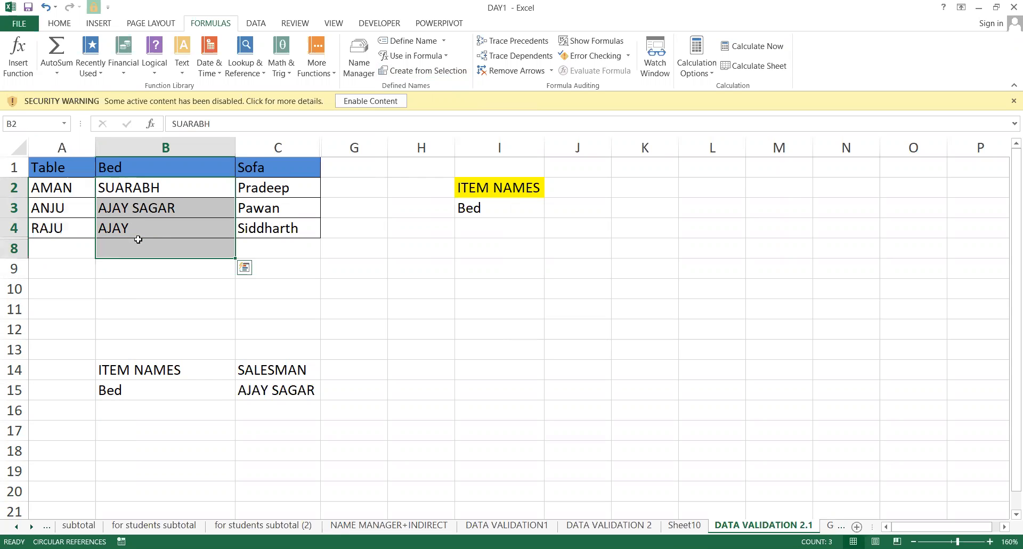
{"action": "left_click_drag", "start_coordinate": [137, 184], "coordinate": [133, 220]}
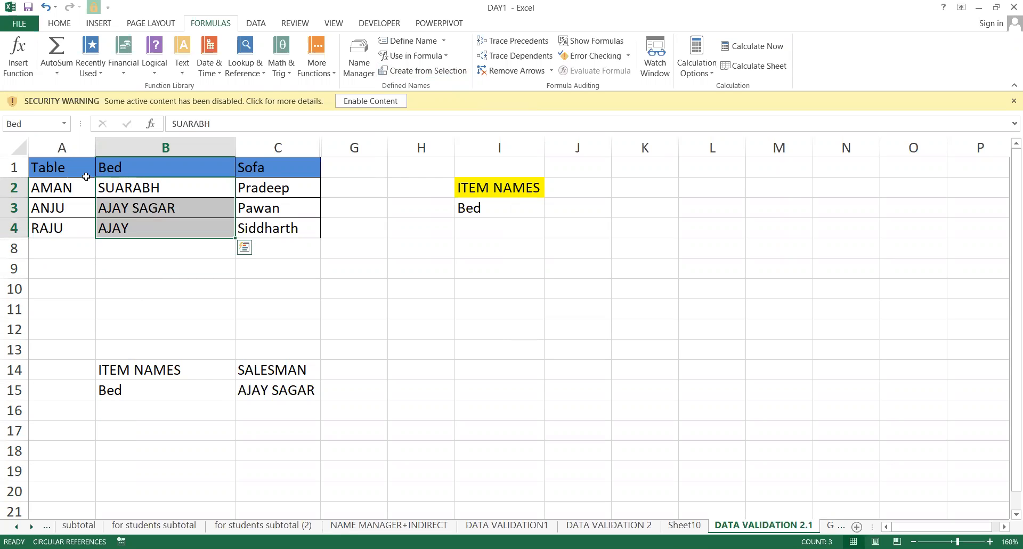
{"action": "left_click", "coordinate": [259, 186]}
{"action": "left_click_drag", "start_coordinate": [259, 213], "coordinate": [265, 227]}
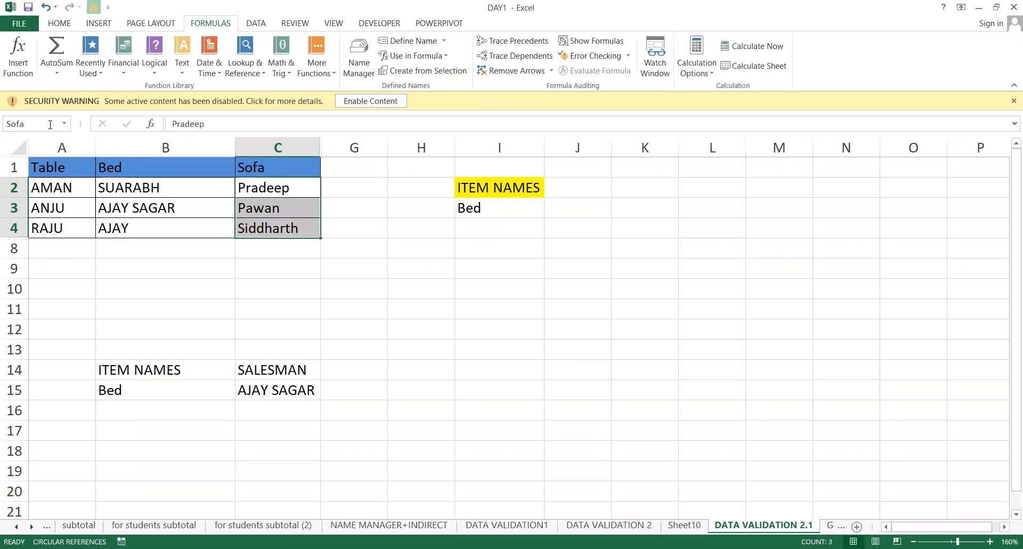
{"action": "left_click", "coordinate": [504, 268]}
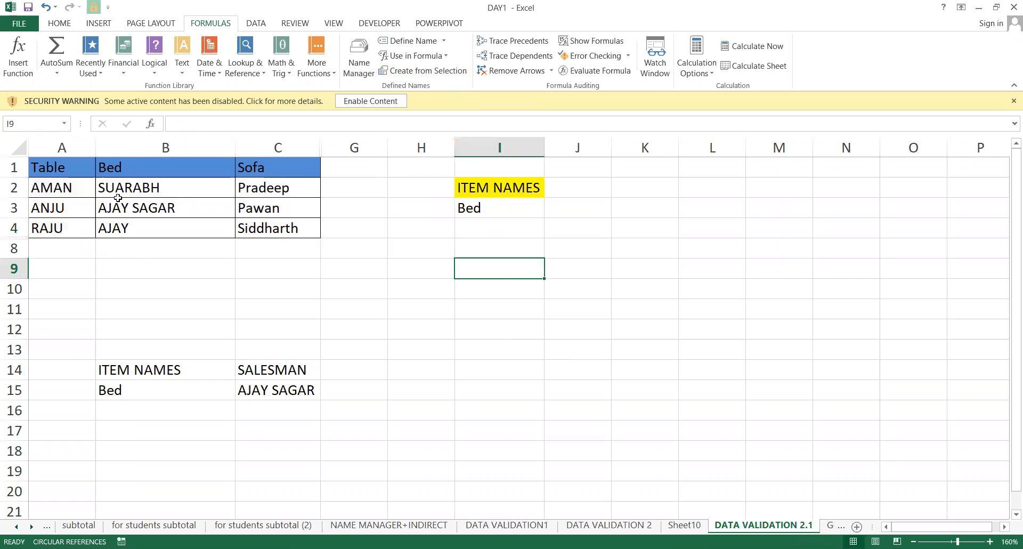
Check in the Name Box that A2:A4, B2:B4 and C2:C4 are named Table, Bed and Sofa.
{"action": "left_click_drag", "start_coordinate": [51, 193], "coordinate": [53, 227]}
{"action": "left_click", "coordinate": [36, 120]}
{"action": "key", "text": "Return"}
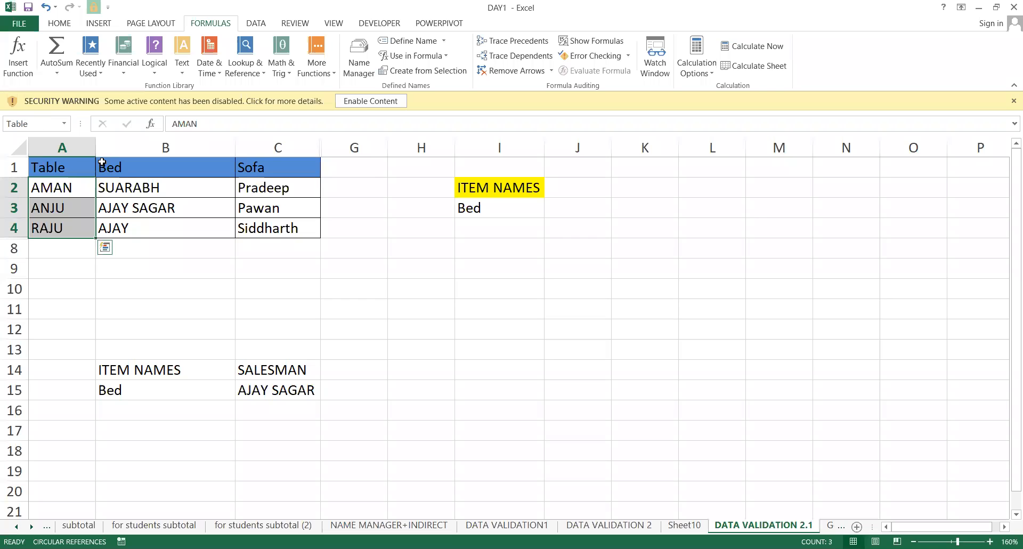
{"action": "left_click", "coordinate": [113, 183]}
{"action": "left_click_drag", "start_coordinate": [120, 211], "coordinate": [120, 230]}
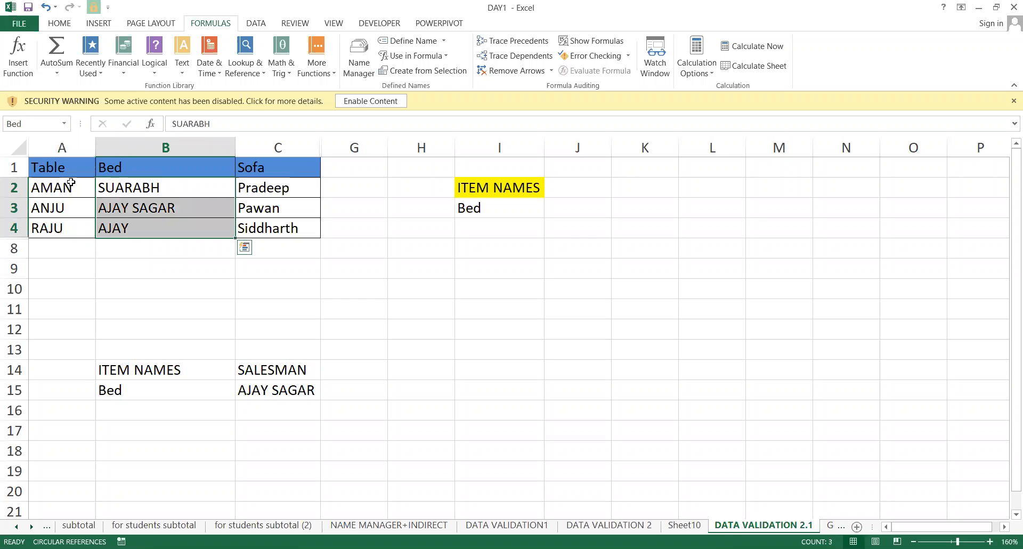
{"action": "left_click", "coordinate": [39, 127]}
{"action": "type", "text": "3"}
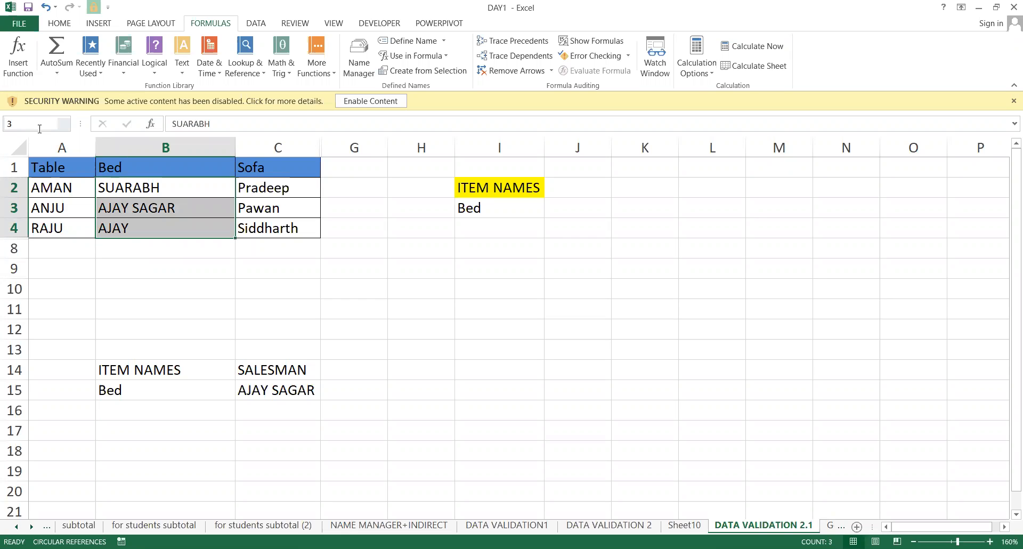
{"action": "key", "text": "Escape"}
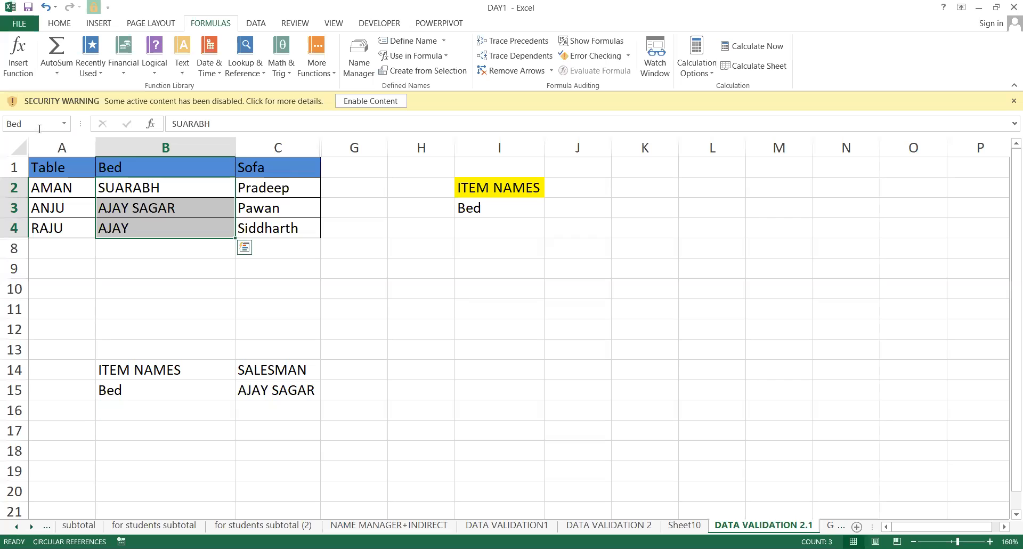
{"action": "left_click", "coordinate": [247, 187]}
{"action": "left_click_drag", "start_coordinate": [247, 187], "coordinate": [250, 228]}
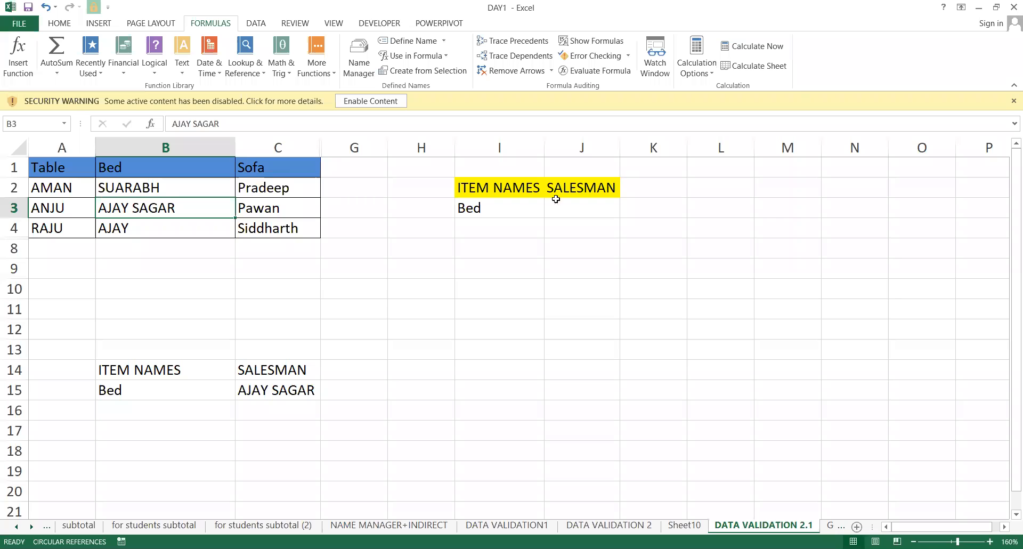
{"action": "left_click", "coordinate": [552, 201]}
{"action": "left_click_drag", "start_coordinate": [69, 187], "coordinate": [73, 221]}
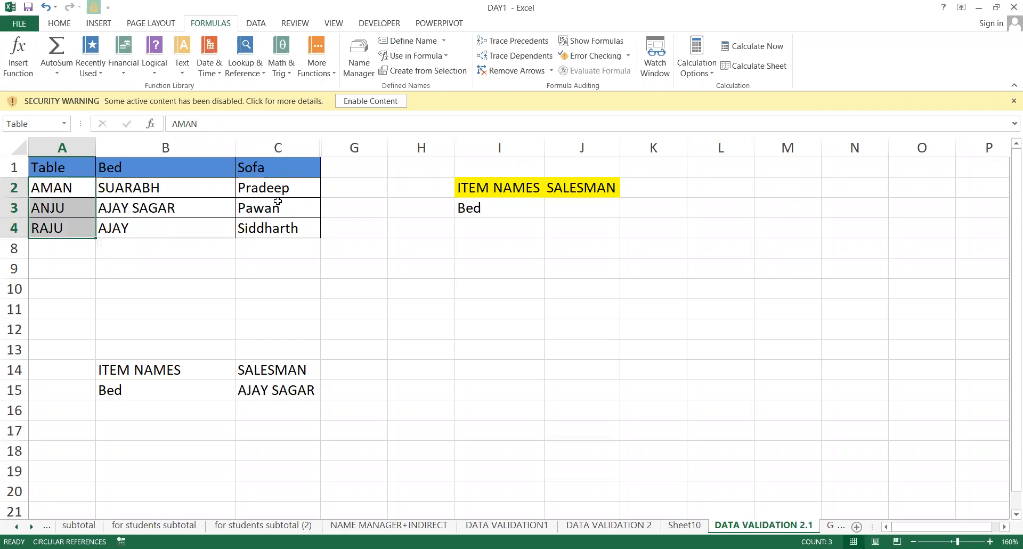
Change I3's item from Bed to Table using its dropdown, then select the empty J3.
{"action": "left_click", "coordinate": [233, 200]}
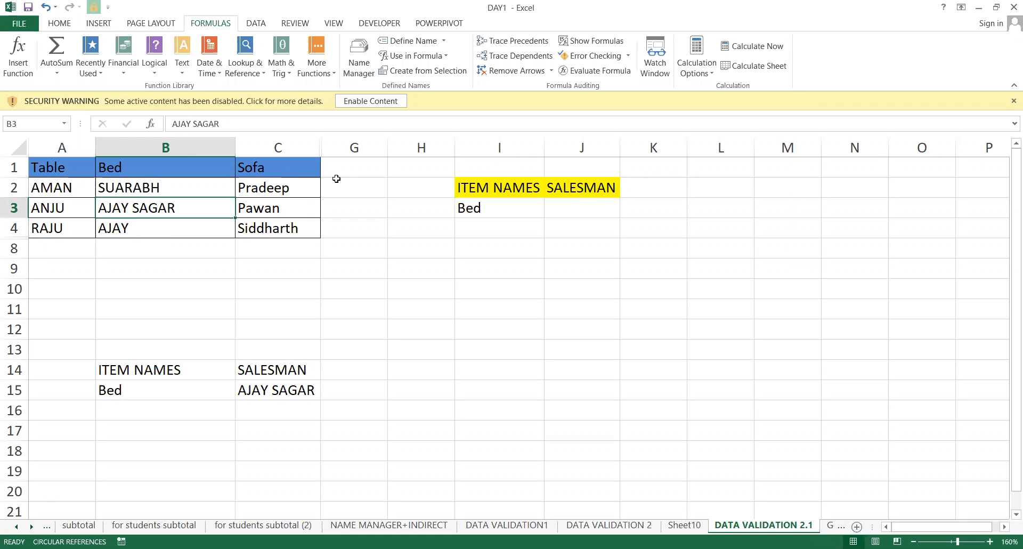
{"action": "left_click", "coordinate": [584, 203]}
{"action": "left_click", "coordinate": [500, 195]}
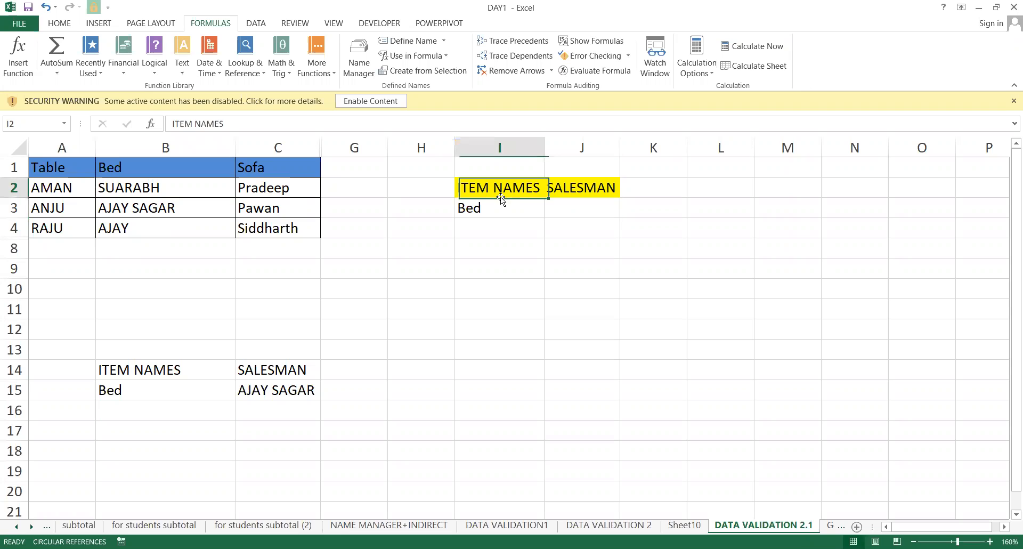
{"action": "left_click", "coordinate": [505, 207]}
{"action": "left_click", "coordinate": [550, 212]}
{"action": "left_click", "coordinate": [519, 221]}
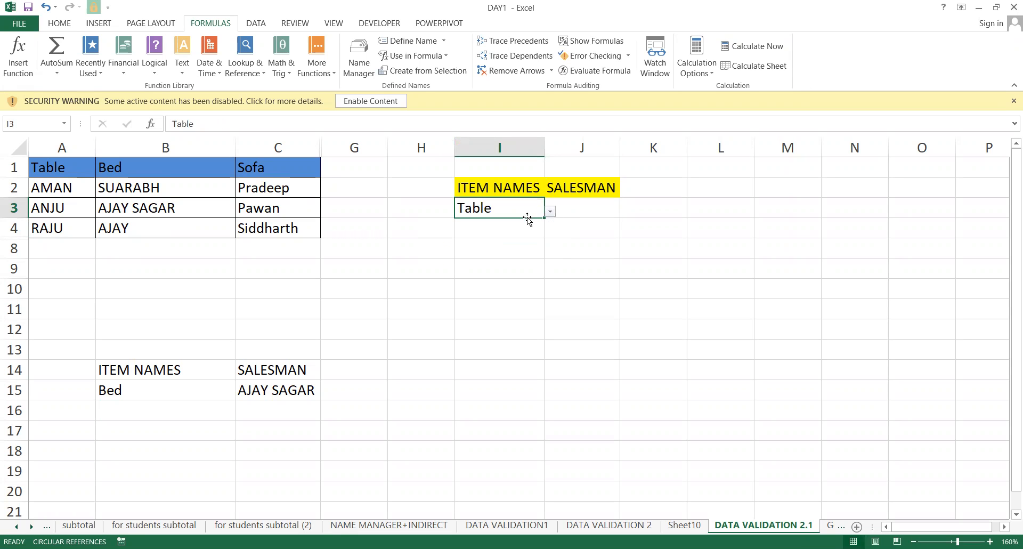
{"action": "left_click", "coordinate": [84, 196]}
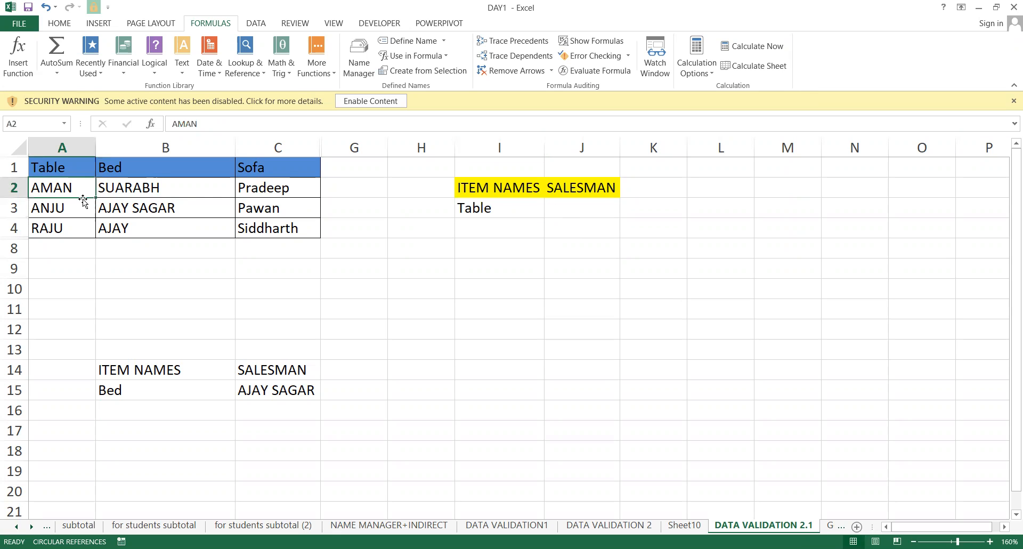
{"action": "left_click", "coordinate": [576, 207]}
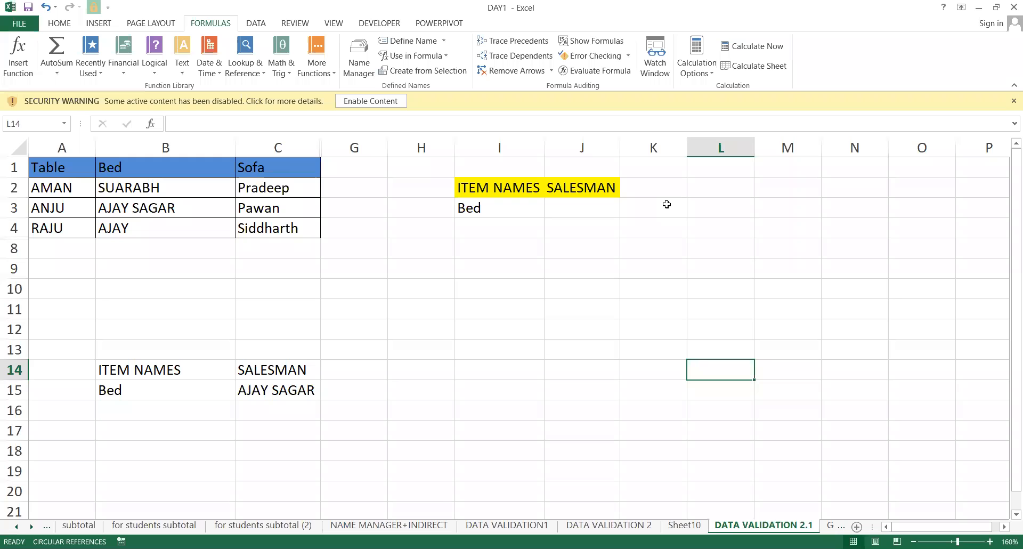
{"action": "left_click", "coordinate": [666, 204]}
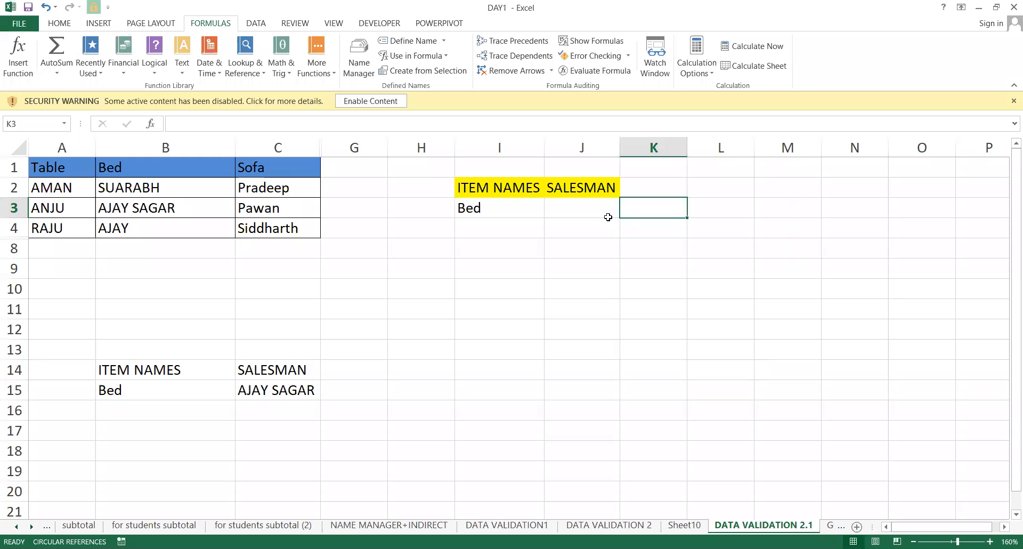
{"action": "left_click", "coordinate": [608, 214]}
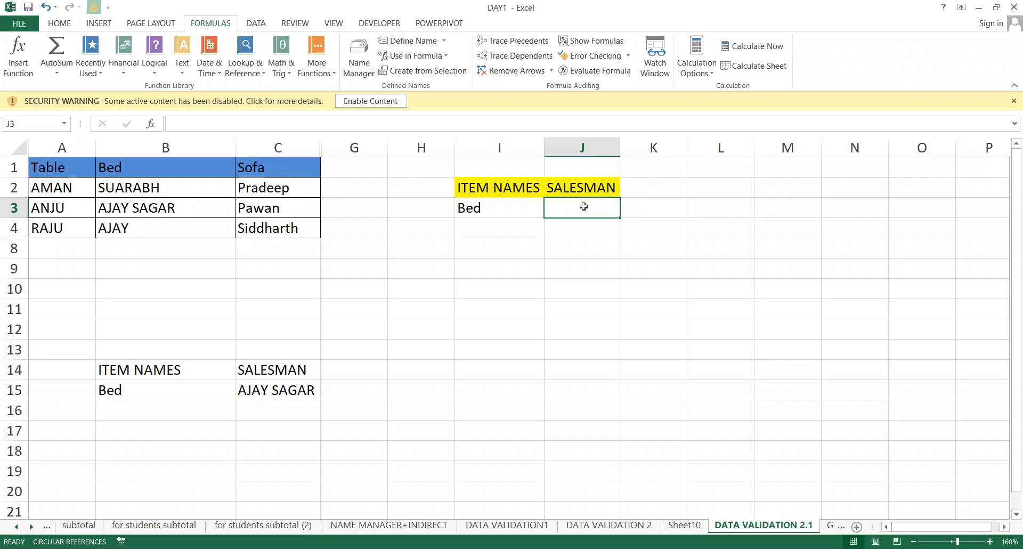
Pick Table again in I3, then switch the item to Sofa and select J3.
{"action": "left_click", "coordinate": [526, 209]}
{"action": "left_click", "coordinate": [549, 211]}
{"action": "left_click", "coordinate": [506, 226]}
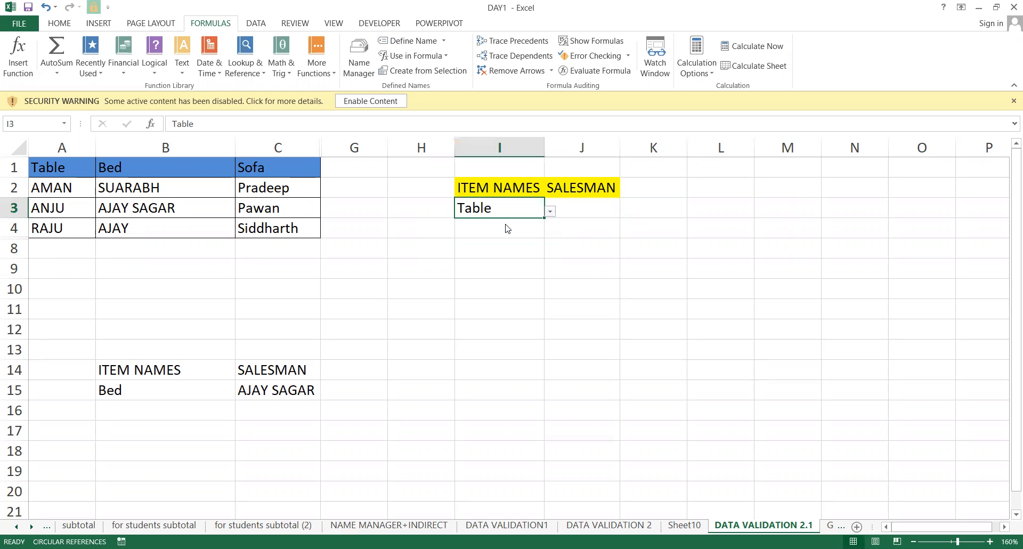
{"action": "left_click", "coordinate": [596, 208]}
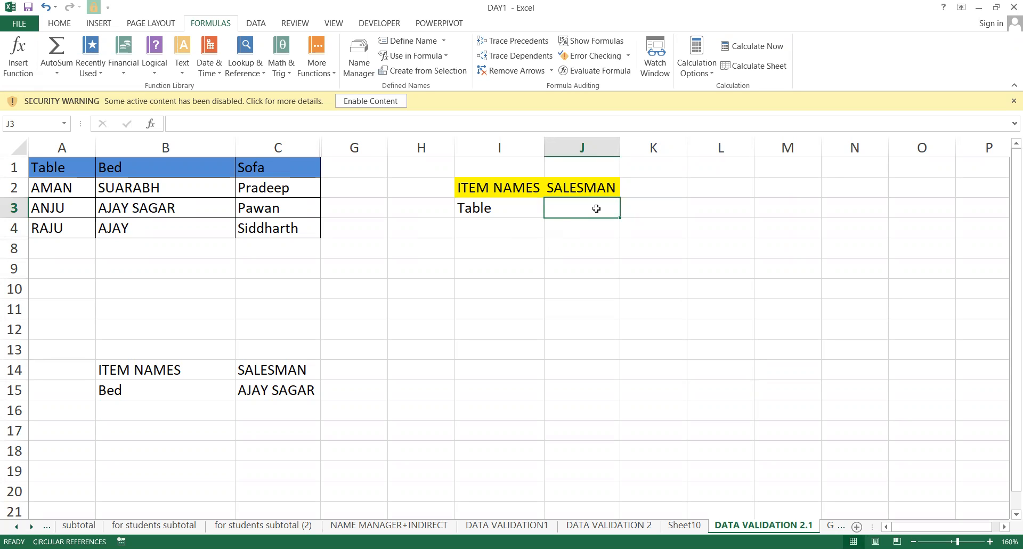
{"action": "left_click", "coordinate": [485, 211]}
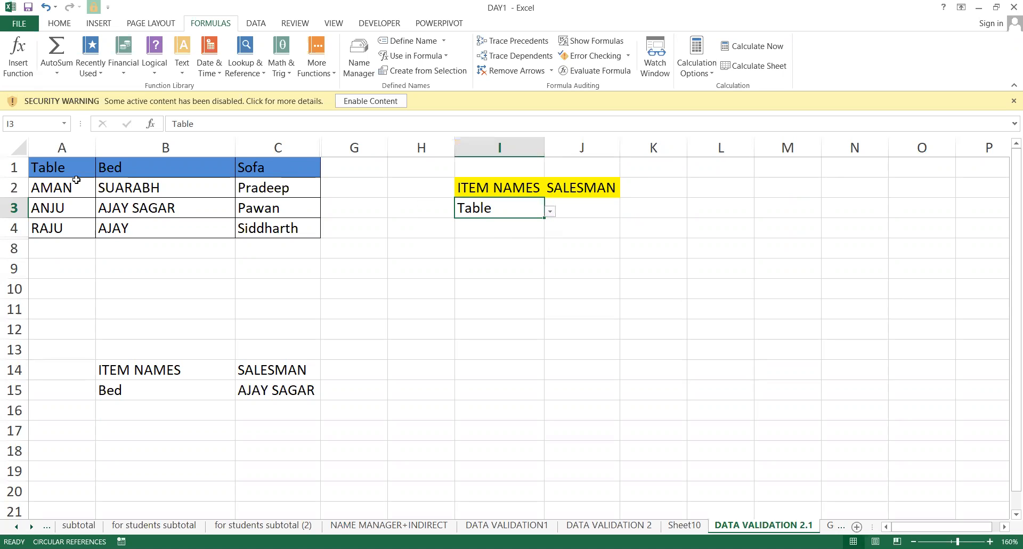
{"action": "left_click", "coordinate": [582, 202]}
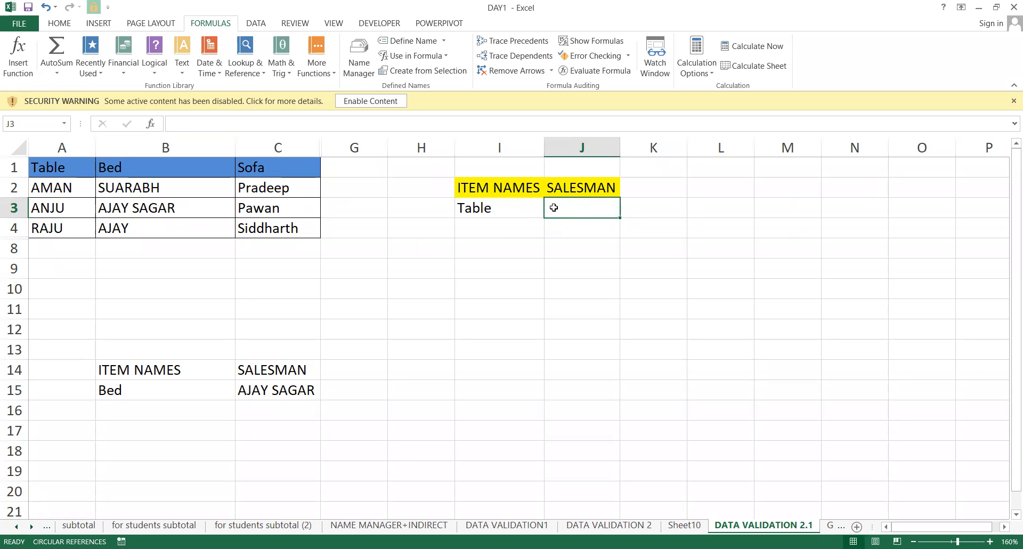
{"action": "left_click", "coordinate": [498, 205]}
{"action": "left_click", "coordinate": [550, 212]}
{"action": "left_click", "coordinate": [491, 254]}
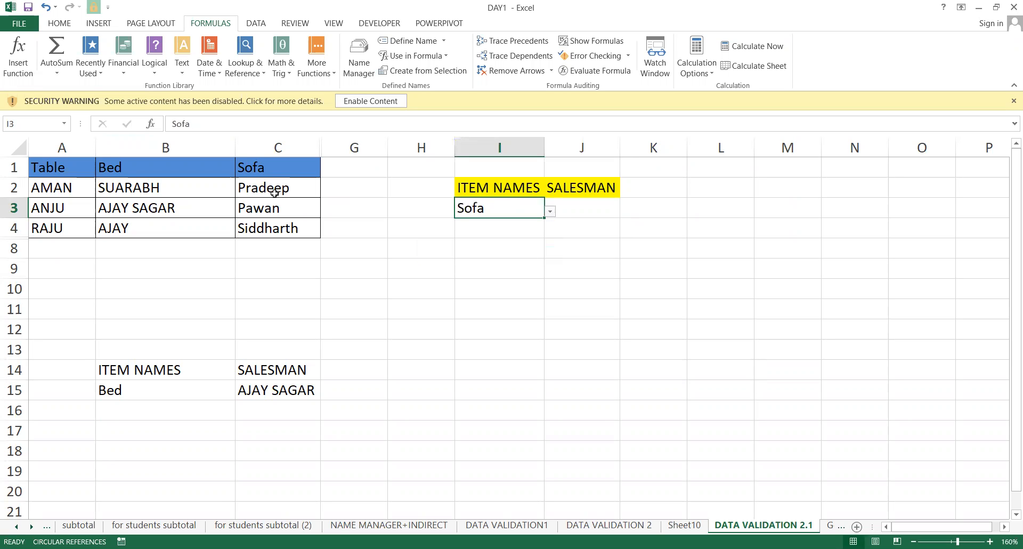
{"action": "left_click", "coordinate": [581, 208]}
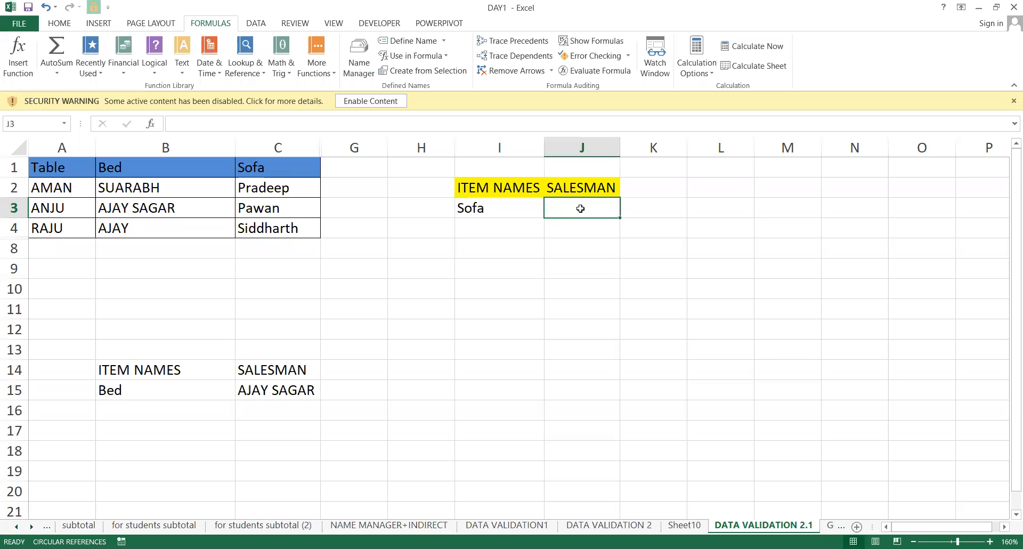
Give J3 a List data validation with source =INDIRECT($I$3).
{"action": "left_click", "coordinate": [250, 24]}
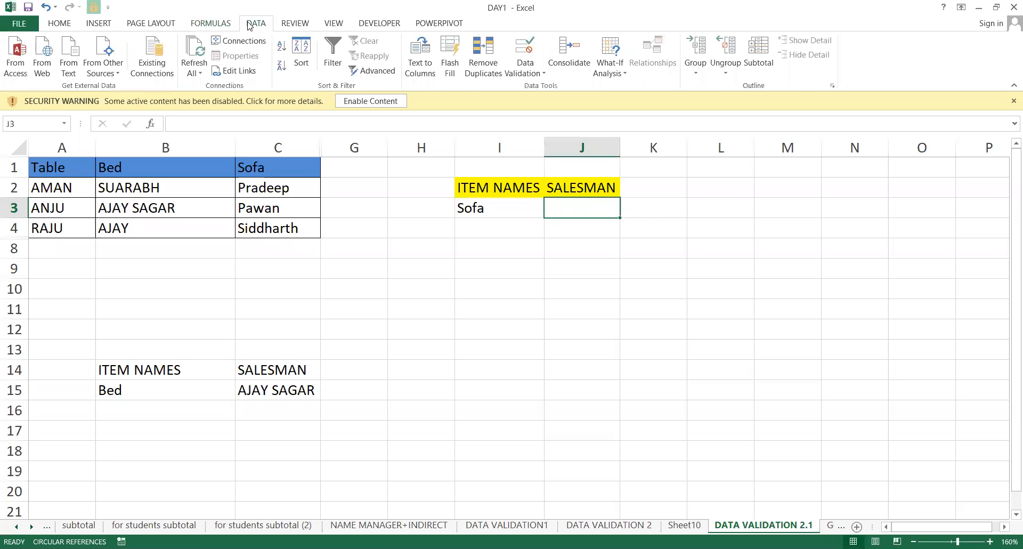
{"action": "left_click", "coordinate": [515, 53]}
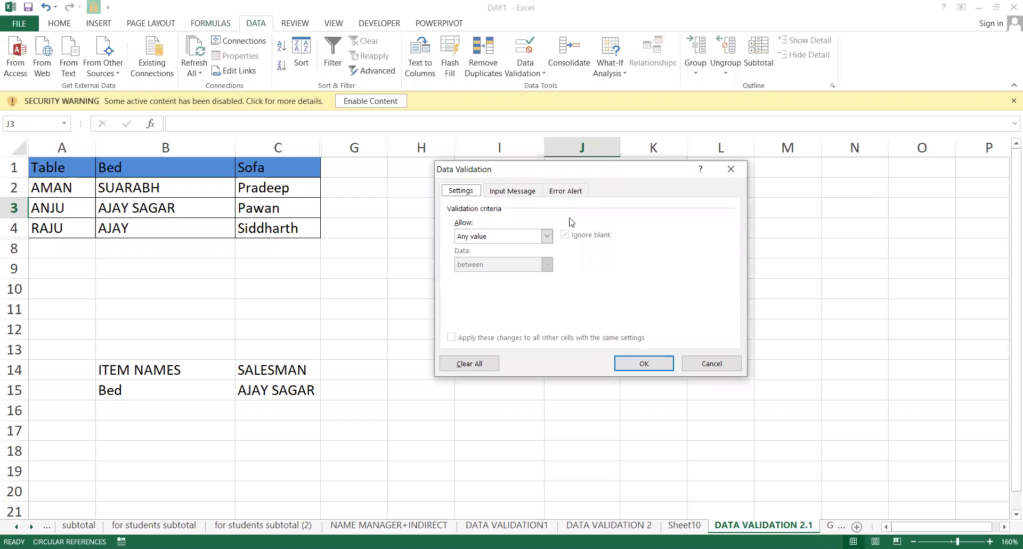
{"action": "left_click", "coordinate": [515, 237]}
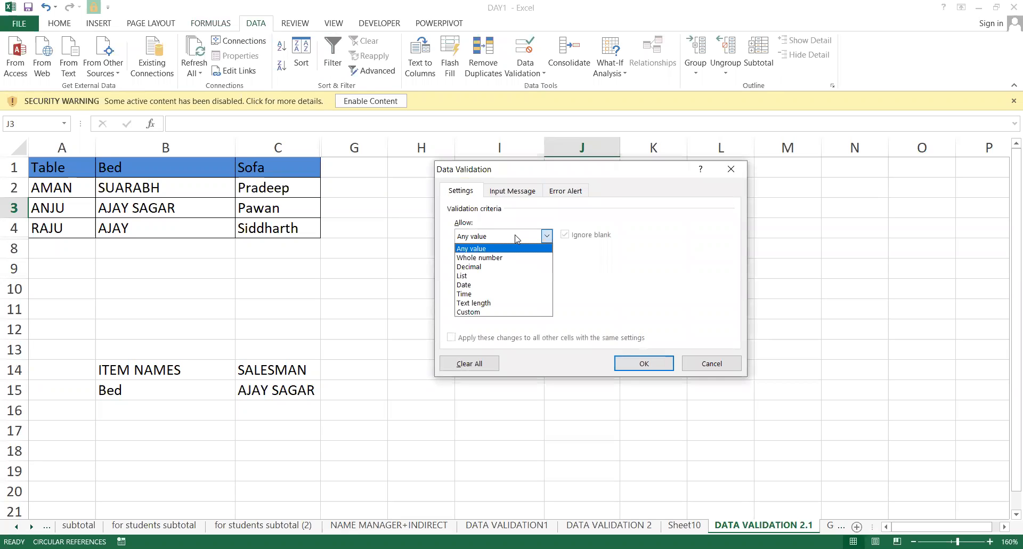
{"action": "left_click", "coordinate": [492, 275]}
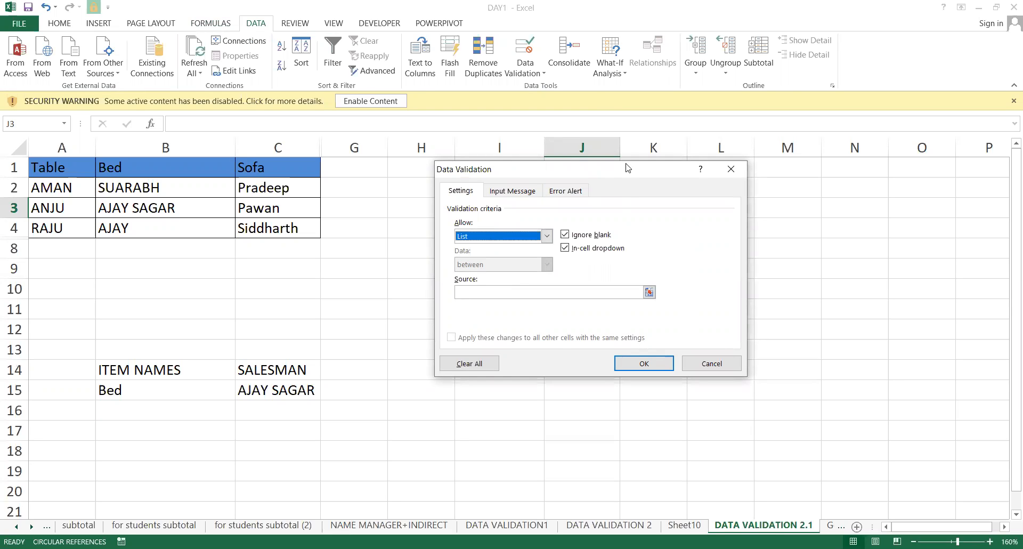
{"action": "left_click_drag", "start_coordinate": [627, 168], "coordinate": [826, 167]}
{"action": "left_click", "coordinate": [711, 293]}
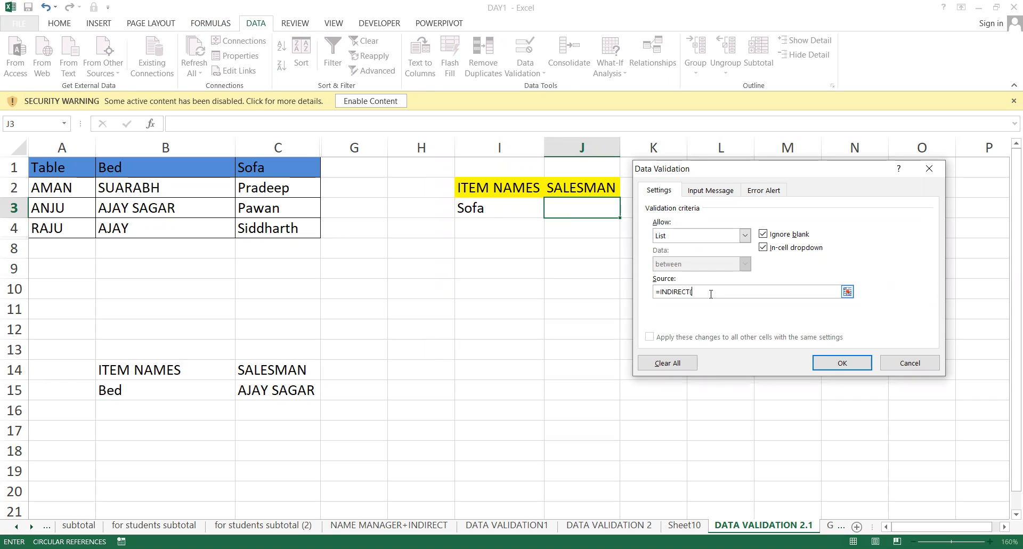
{"action": "left_click", "coordinate": [492, 213]}
{"action": "type", "text": ")"}
{"action": "left_click", "coordinate": [846, 365]}
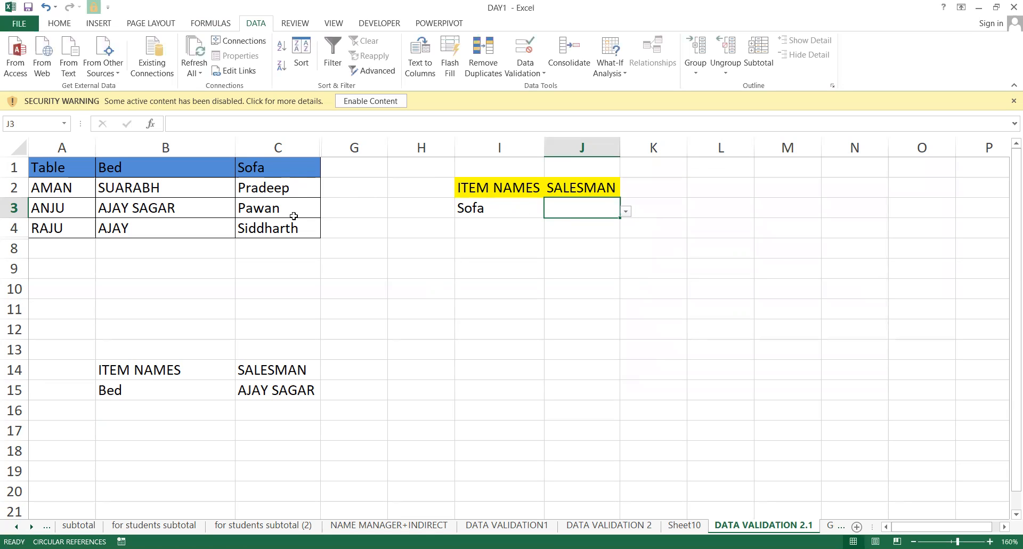
Pick Pawan, then Siddharth, from J3's Sofa salesmen list.
{"action": "left_click", "coordinate": [626, 212]}
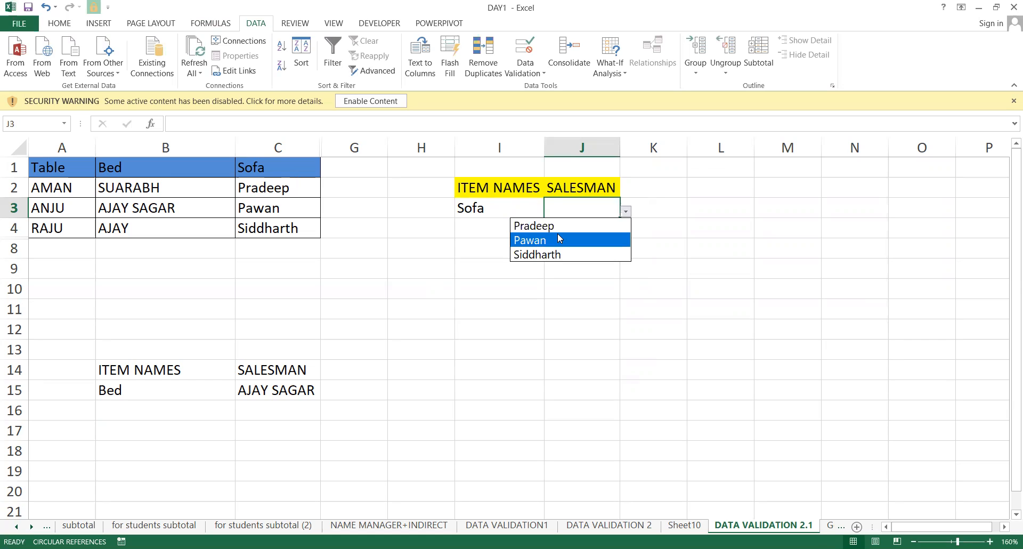
{"action": "left_click", "coordinate": [597, 241]}
{"action": "left_click", "coordinate": [627, 212]}
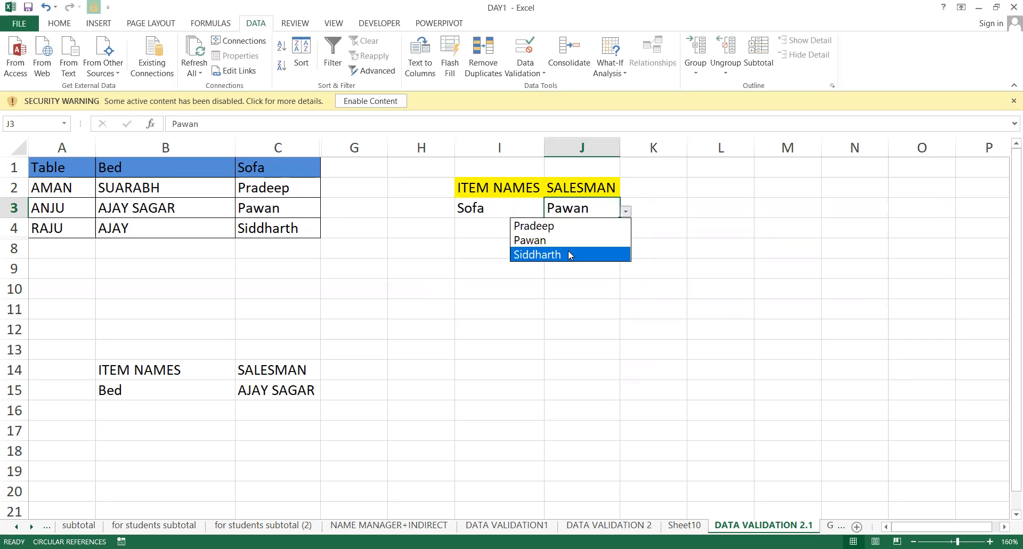
{"action": "left_click", "coordinate": [569, 250]}
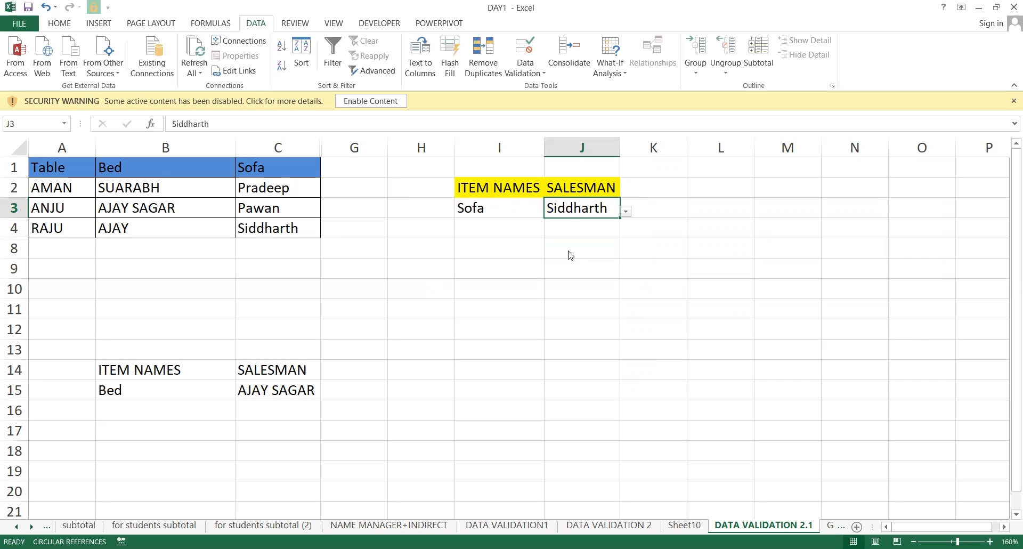
Switch I3 to Bed and pick SUARABH, then AJAY, as salesman in J3.
{"action": "left_click", "coordinate": [492, 203]}
{"action": "left_click", "coordinate": [552, 214]}
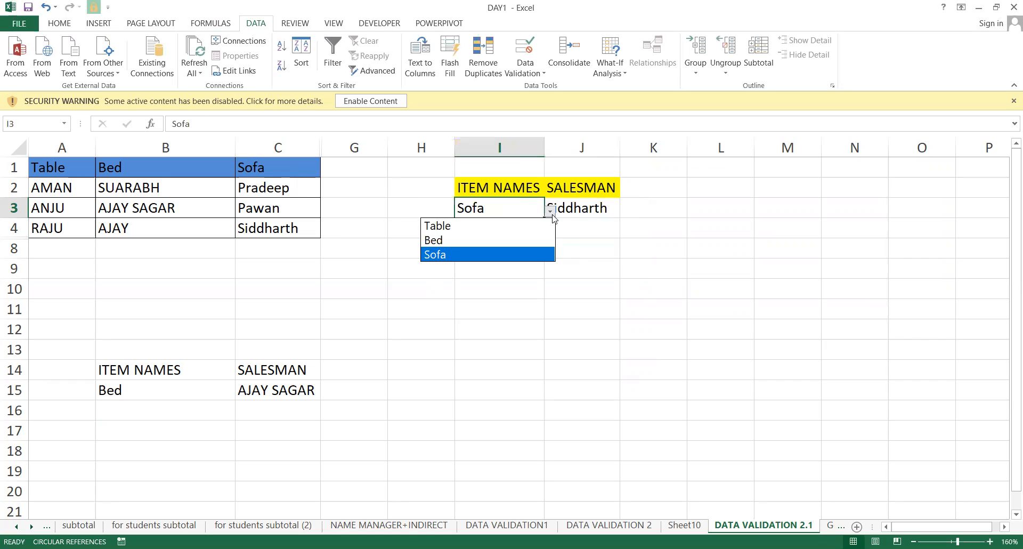
{"action": "left_click", "coordinate": [499, 242]}
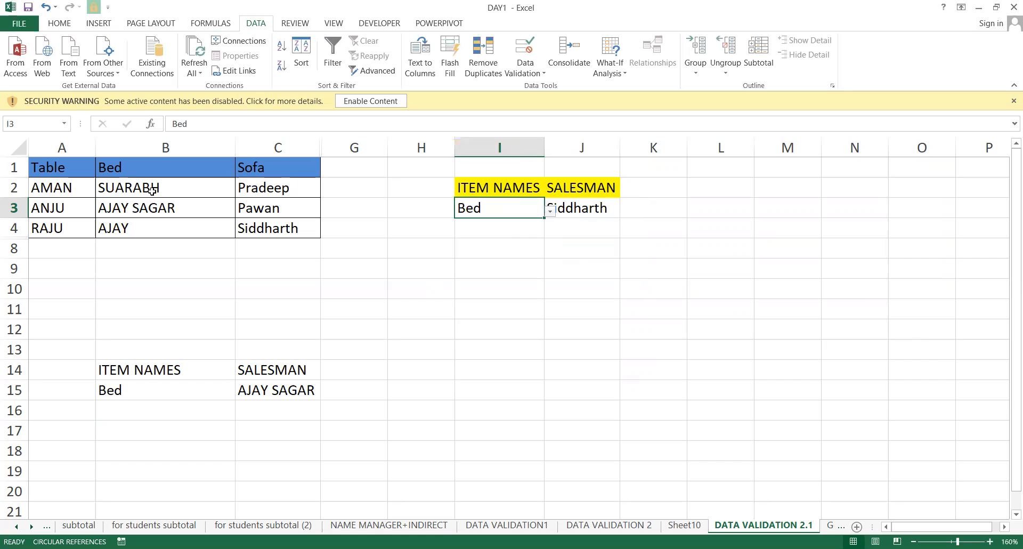
{"action": "left_click", "coordinate": [580, 212]}
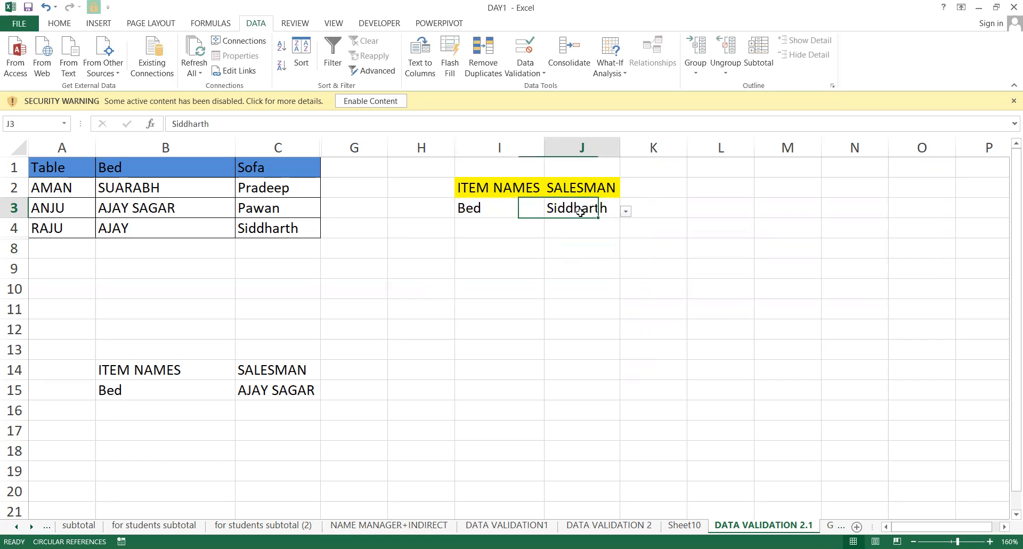
{"action": "left_click", "coordinate": [627, 211]}
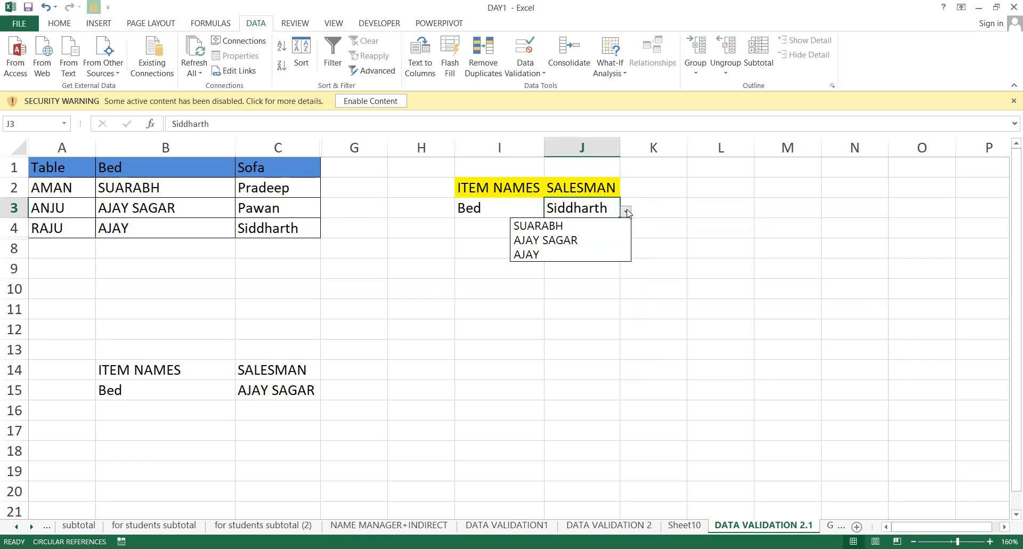
{"action": "left_click", "coordinate": [543, 226]}
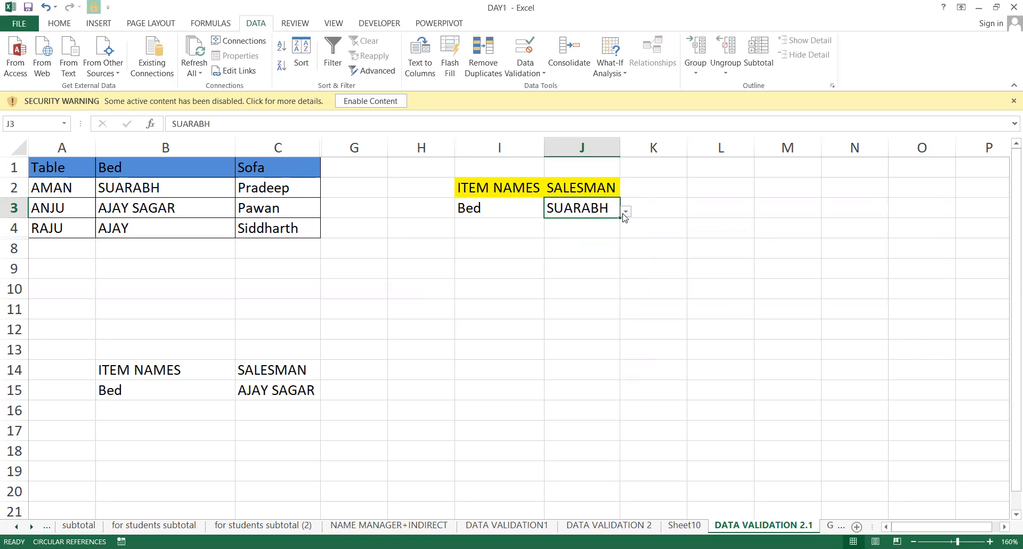
{"action": "left_click", "coordinate": [625, 212]}
{"action": "left_click", "coordinate": [549, 254]}
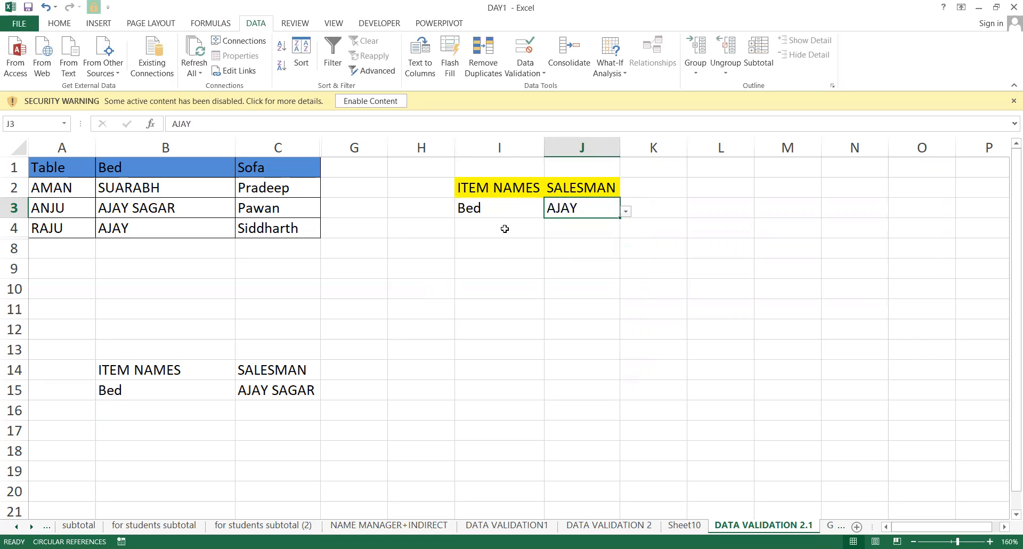
Switch I3 to Table, pick AMAN in J3, and review J3's validation rule.
{"action": "left_click", "coordinate": [481, 209]}
{"action": "left_click", "coordinate": [551, 213]}
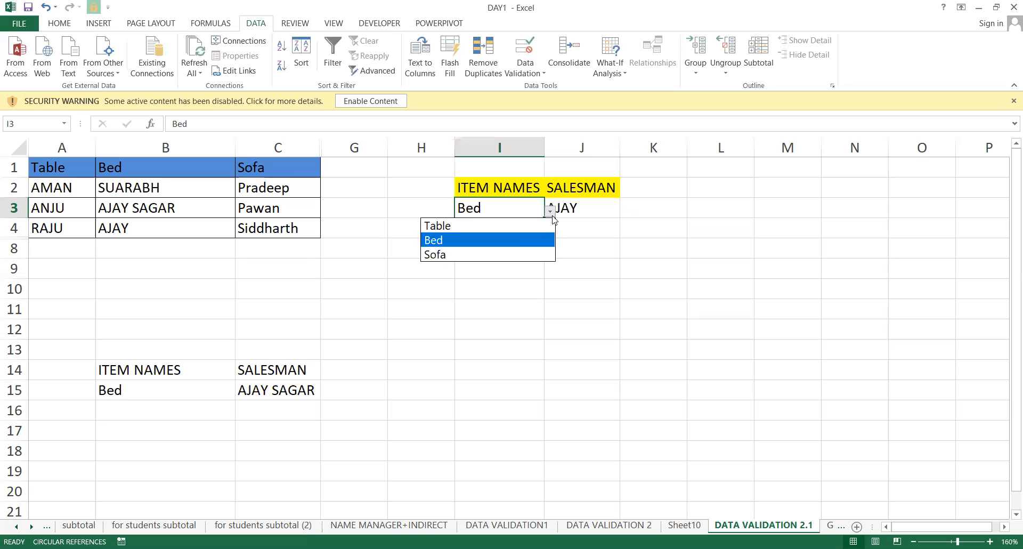
{"action": "left_click", "coordinate": [516, 234]}
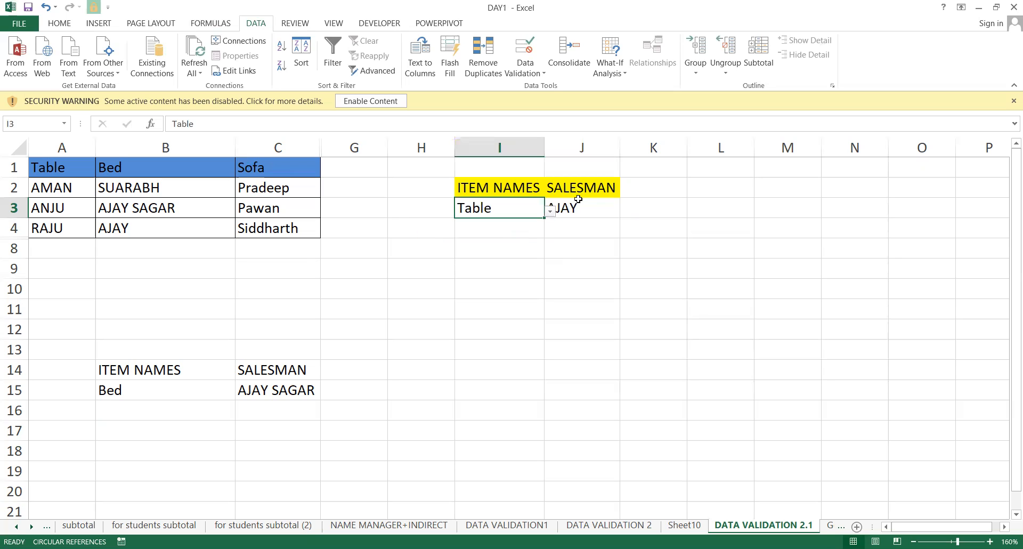
{"action": "left_click", "coordinate": [578, 204]}
{"action": "left_click", "coordinate": [625, 211]}
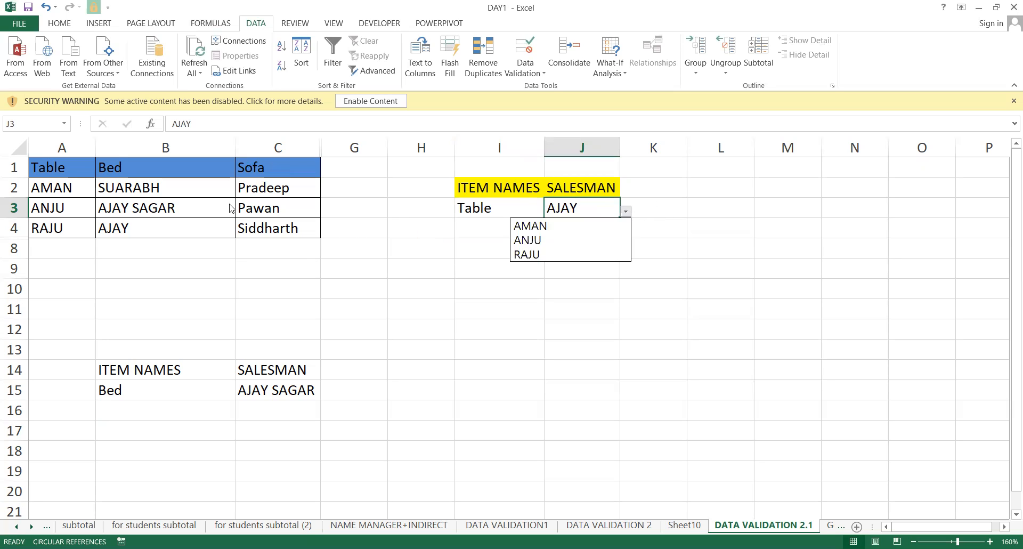
{"action": "left_click", "coordinate": [549, 226]}
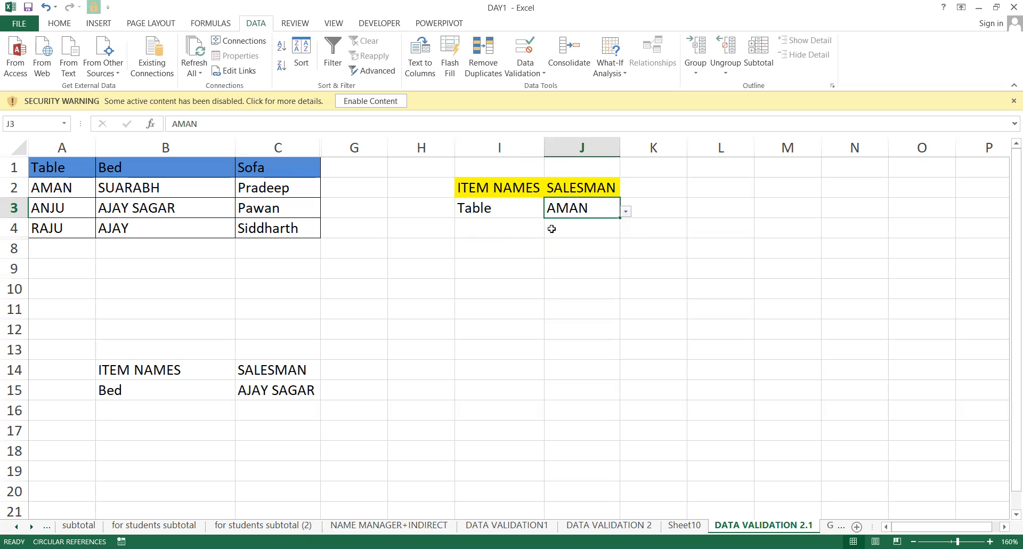
{"action": "left_click", "coordinate": [502, 208]}
{"action": "double_click", "coordinate": [502, 207]}
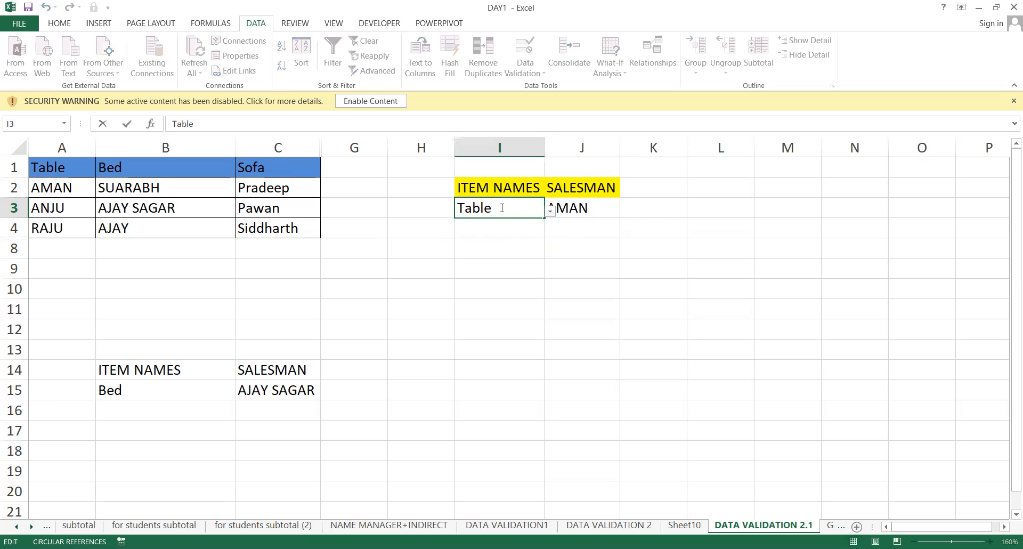
{"action": "left_click", "coordinate": [599, 201]}
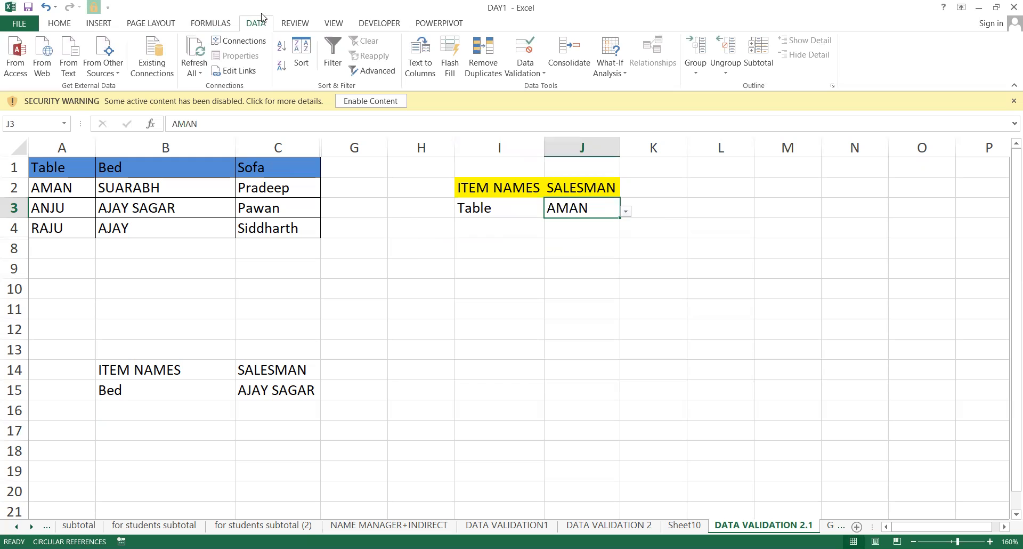
{"action": "left_click", "coordinate": [525, 52]}
{"action": "left_click", "coordinate": [725, 238]}
{"action": "left_click", "coordinate": [693, 272]}
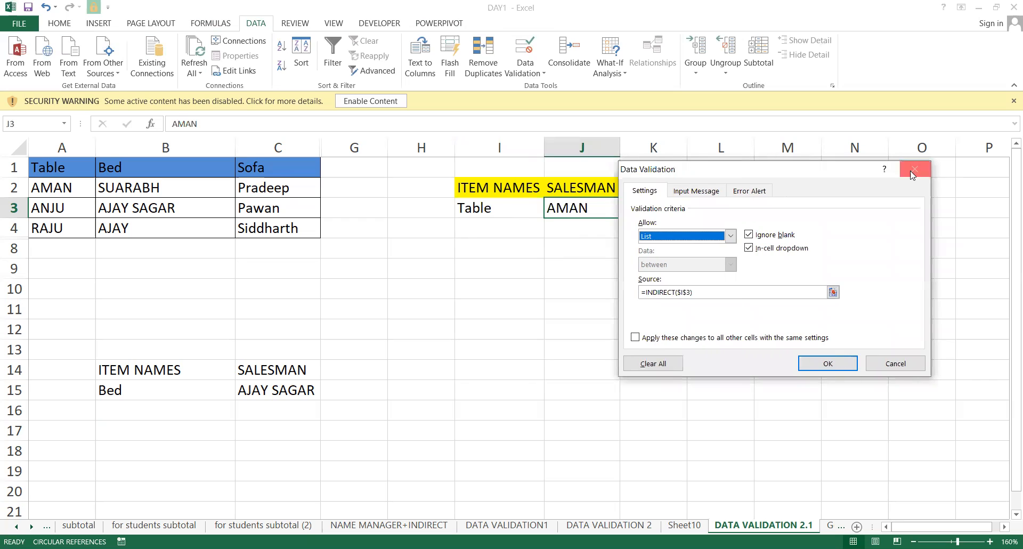
{"action": "left_click", "coordinate": [928, 169]}
{"action": "left_click", "coordinate": [493, 204]}
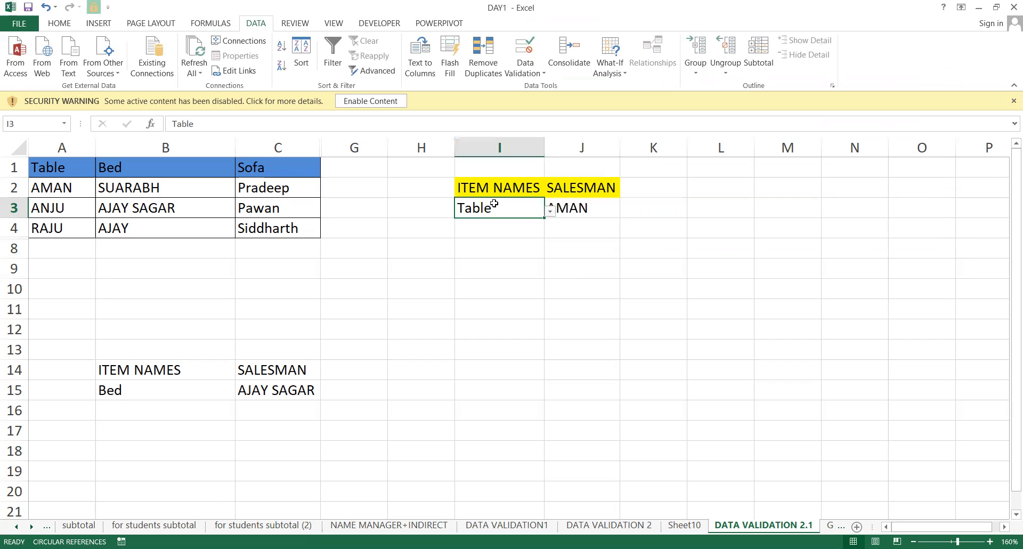
{"action": "left_click", "coordinate": [564, 241]}
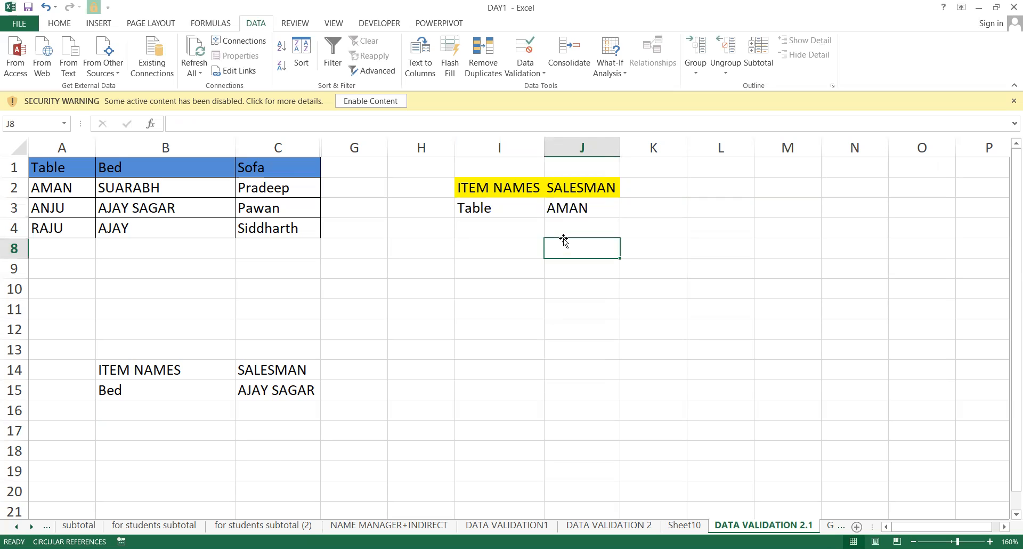
Replace the Table column entries in A2:A4 with 10, 20 and 30.
{"action": "left_click", "coordinate": [478, 198]}
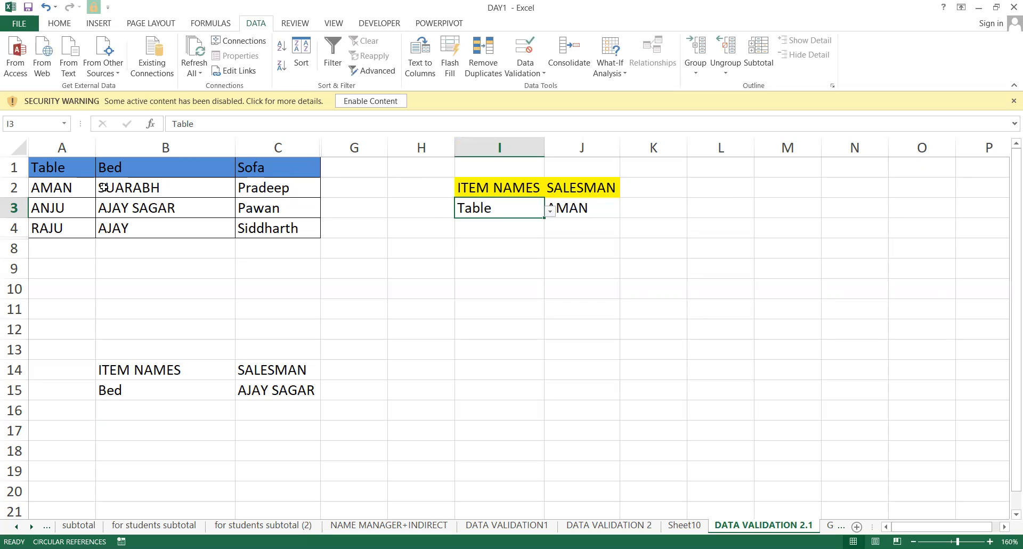
{"action": "left_click", "coordinate": [69, 190]}
{"action": "type", "text": "10"}
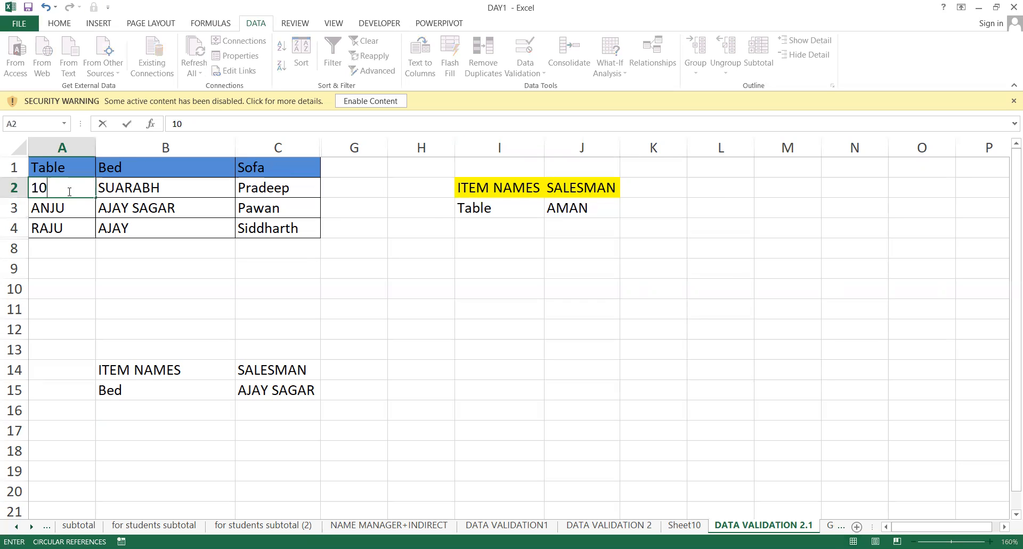
{"action": "key", "text": "Return"}
{"action": "type", "text": "20"}
{"action": "key", "text": "Return"}
{"action": "type", "text": "30"}
{"action": "key", "text": "Return"}
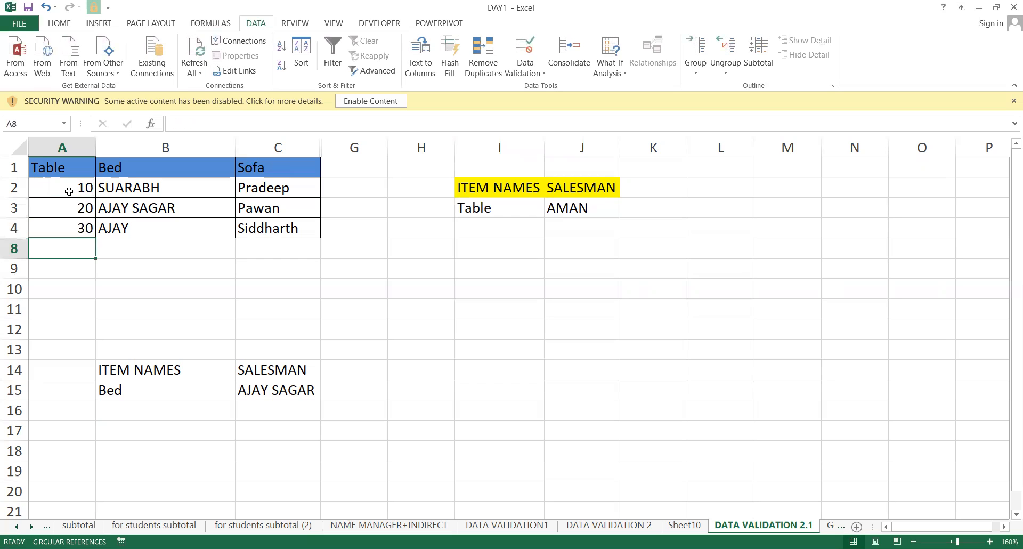
Enter =SUM(INDIRECT(I3)) in I10, returning 60.
{"action": "left_click", "coordinate": [528, 298]}
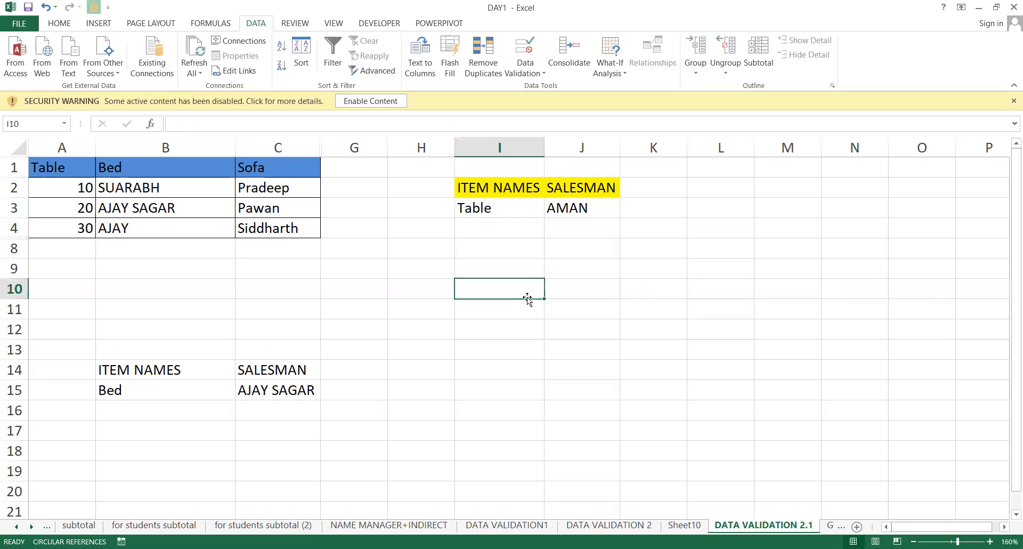
{"action": "type", "text": "="}
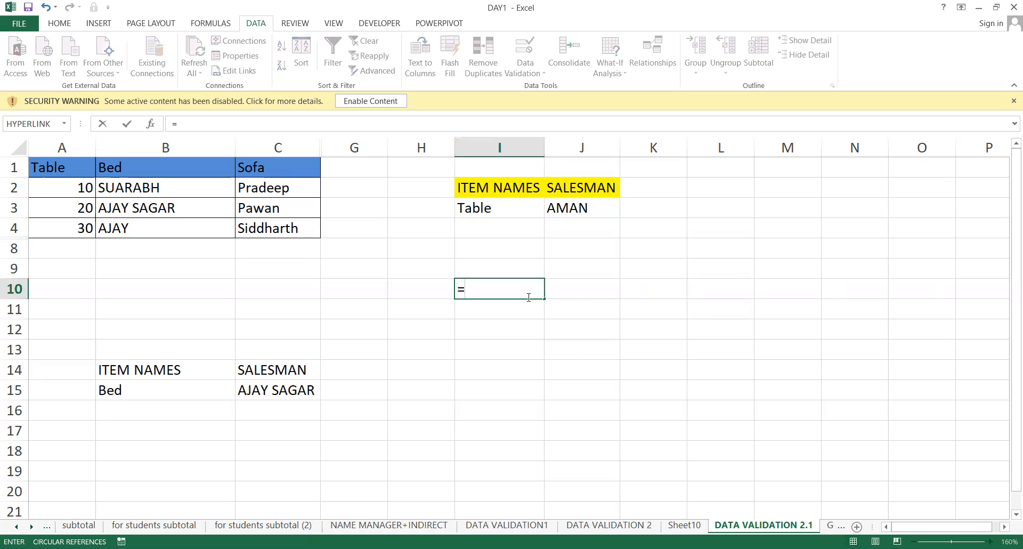
{"action": "type", "text": "SUM(IND"}
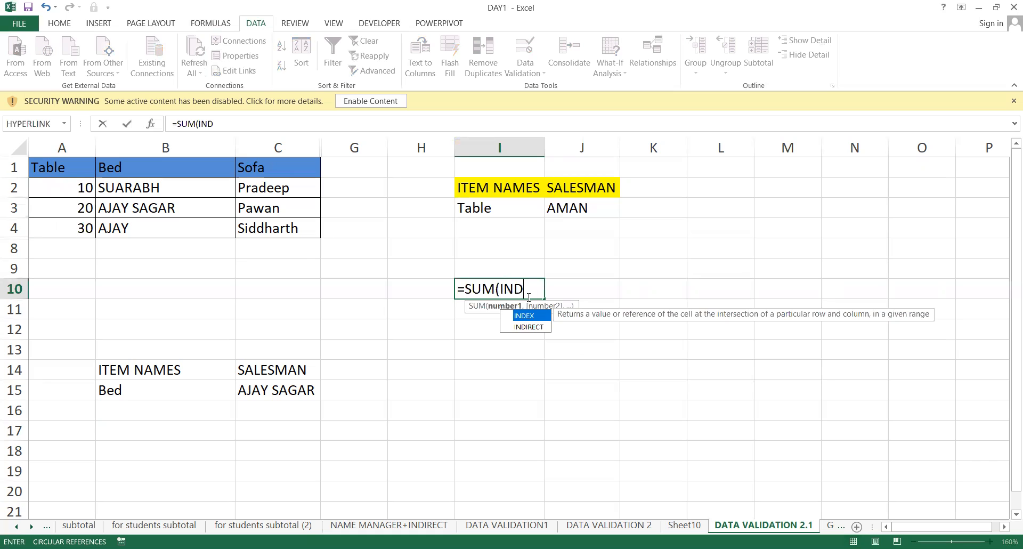
{"action": "type", "text": "TAB"}
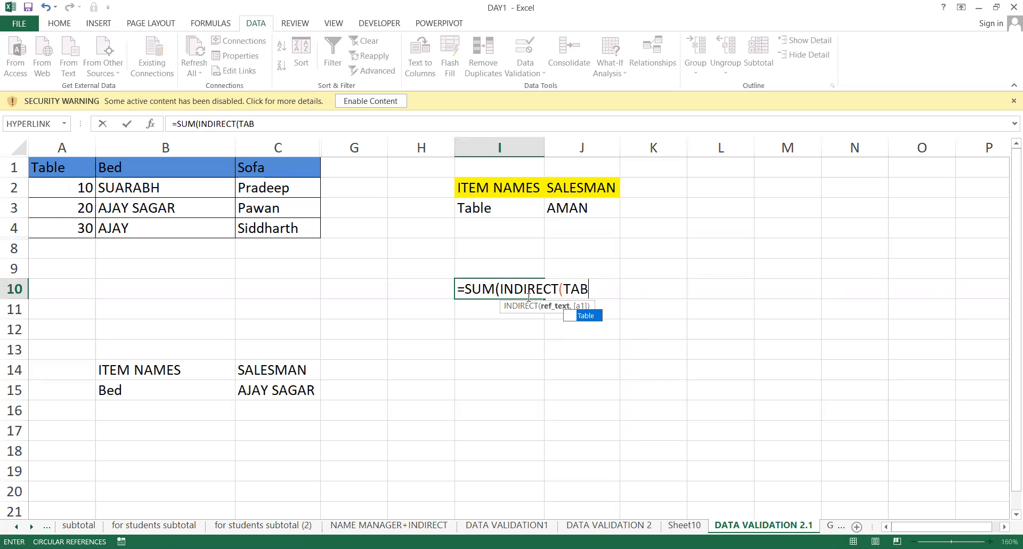
{"action": "key", "text": "BackSpace"}
{"action": "key", "text": "BackSpace"}
{"action": "key", "text": "BackSpace"}
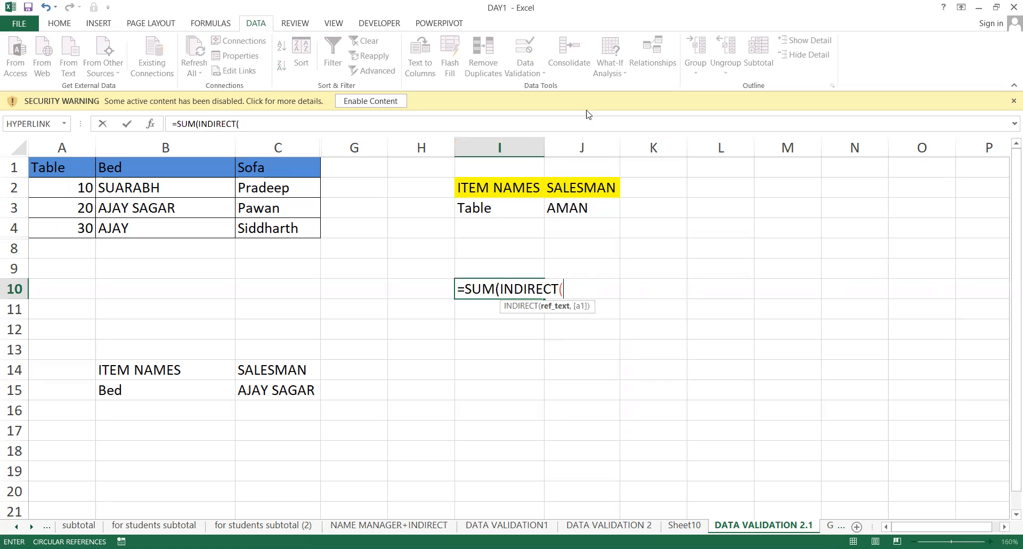
{"action": "left_click", "coordinate": [492, 210]}
{"action": "type", "text": ")"}
{"action": "key", "text": "Return"}
{"action": "key", "text": "Up"}
{"action": "left_click", "coordinate": [524, 308]}
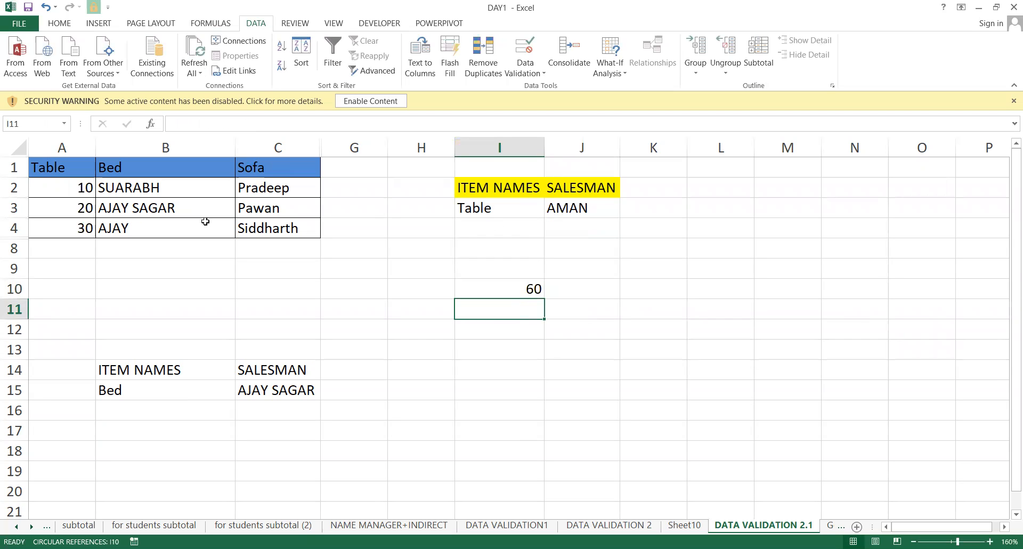
Review the Table values 10, 20, 30 and the I10 formula, then pick 20 in J3.
{"action": "left_click", "coordinate": [48, 192]}
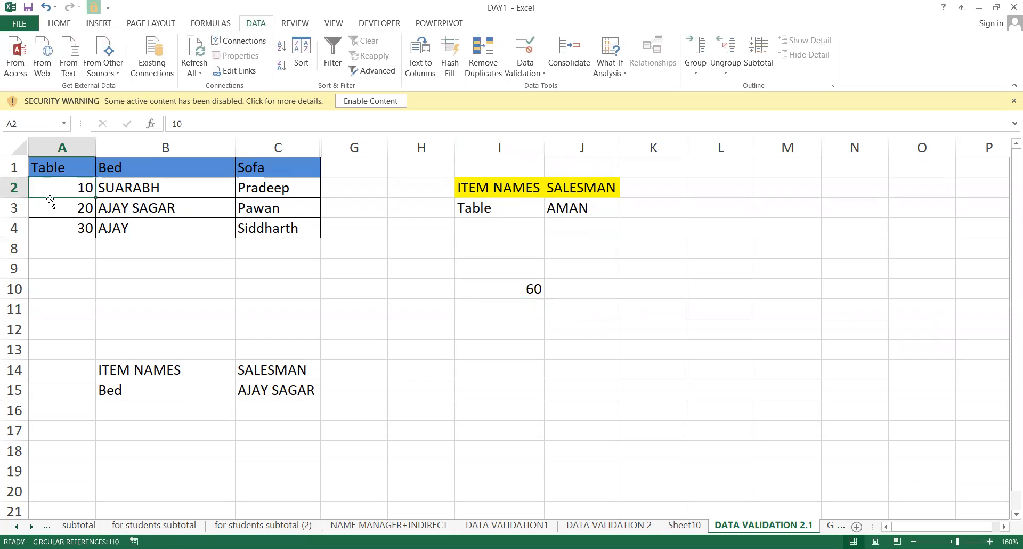
{"action": "left_click", "coordinate": [60, 213]}
{"action": "left_click", "coordinate": [61, 227]}
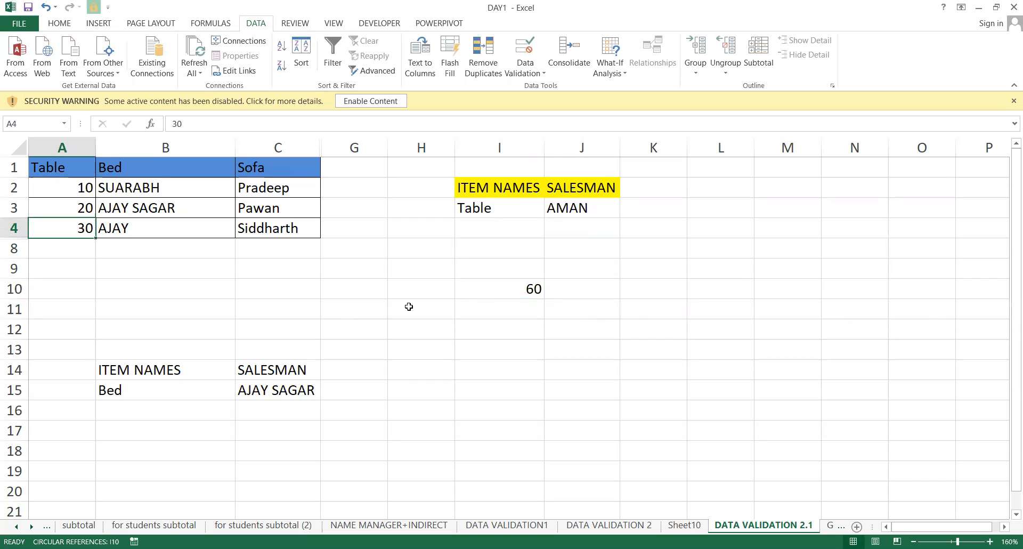
{"action": "left_click", "coordinate": [535, 291]}
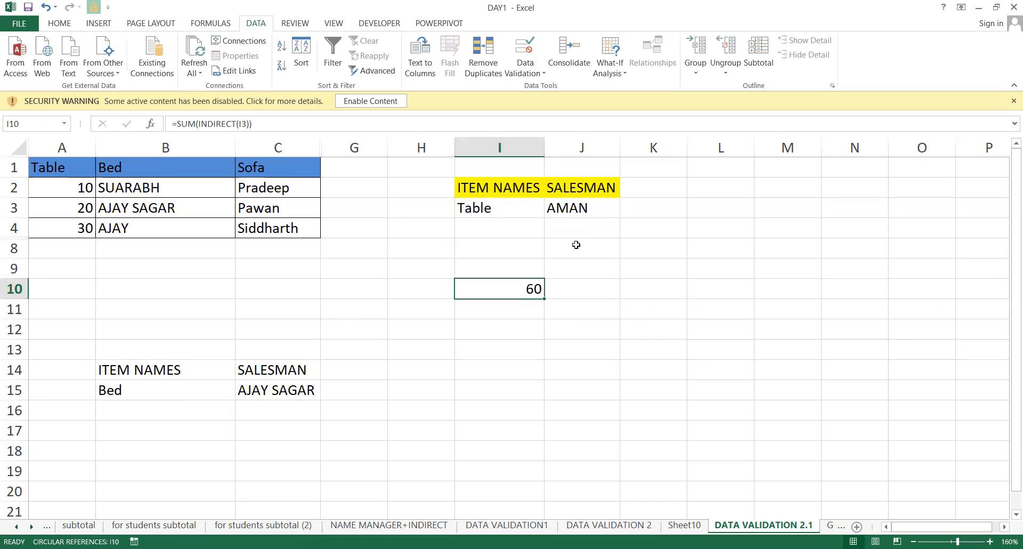
{"action": "left_click", "coordinate": [595, 206]}
{"action": "left_click", "coordinate": [626, 211]}
{"action": "left_click", "coordinate": [541, 238]}
Delete the I10 total and confirm J3's list offers 10, 20, 30, keeping 20.
{"action": "left_click", "coordinate": [494, 286]}
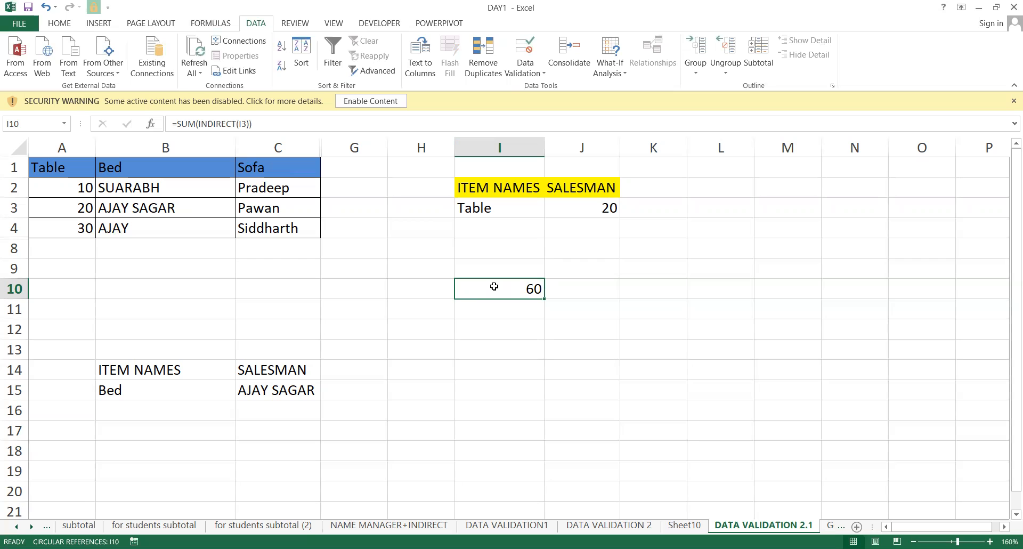
{"action": "key", "text": "Delete"}
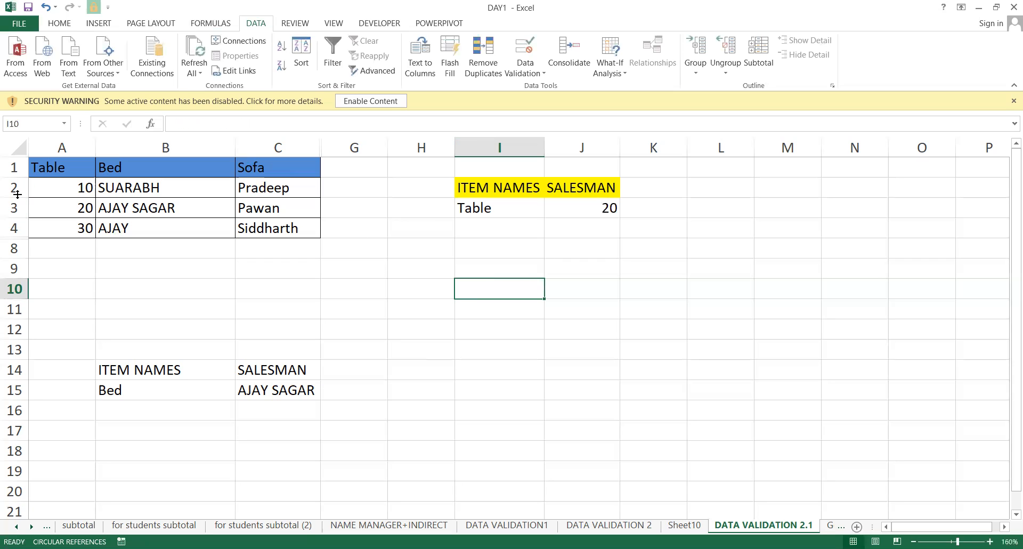
{"action": "left_click", "coordinate": [35, 188]}
{"action": "left_click", "coordinate": [45, 199]}
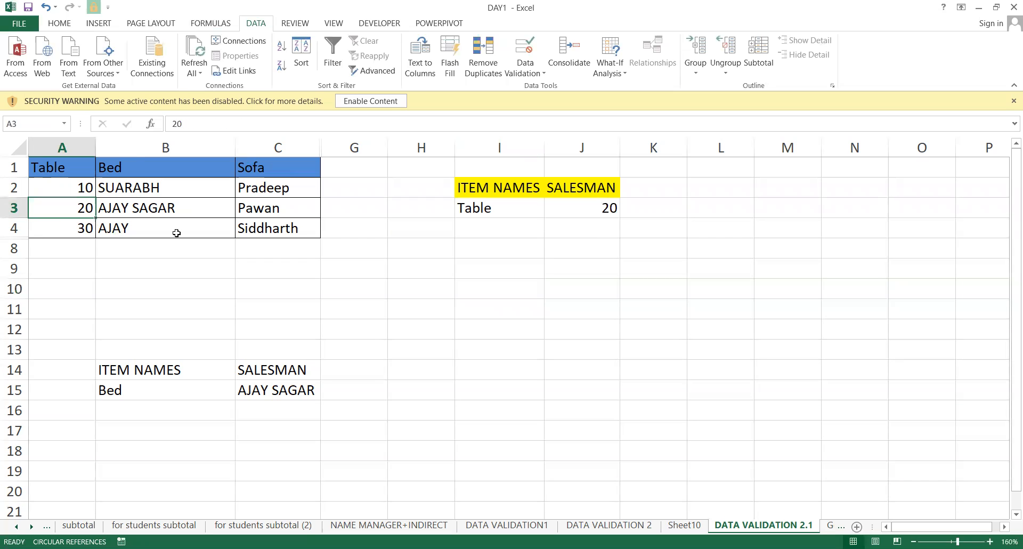
{"action": "left_click", "coordinate": [523, 207]}
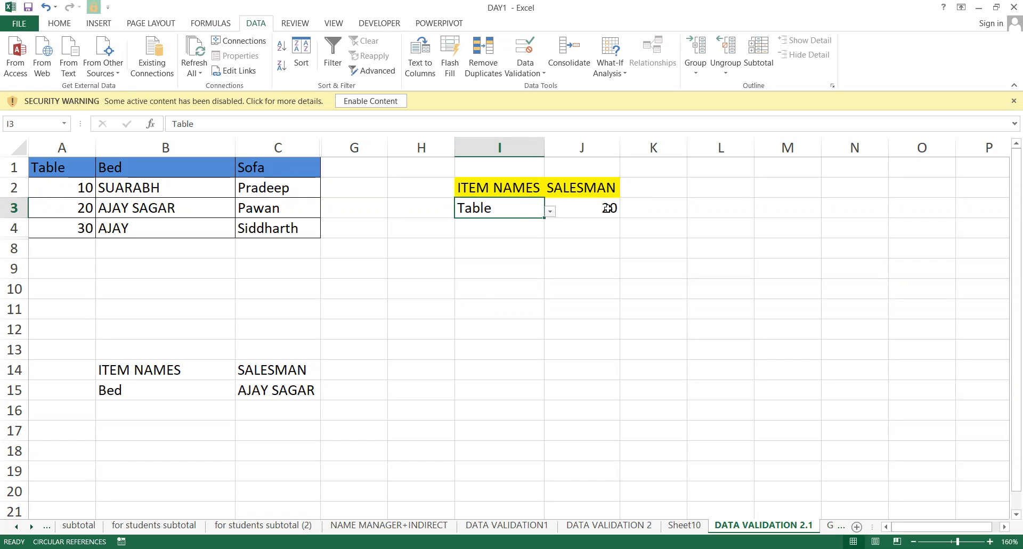
{"action": "left_click", "coordinate": [607, 207]}
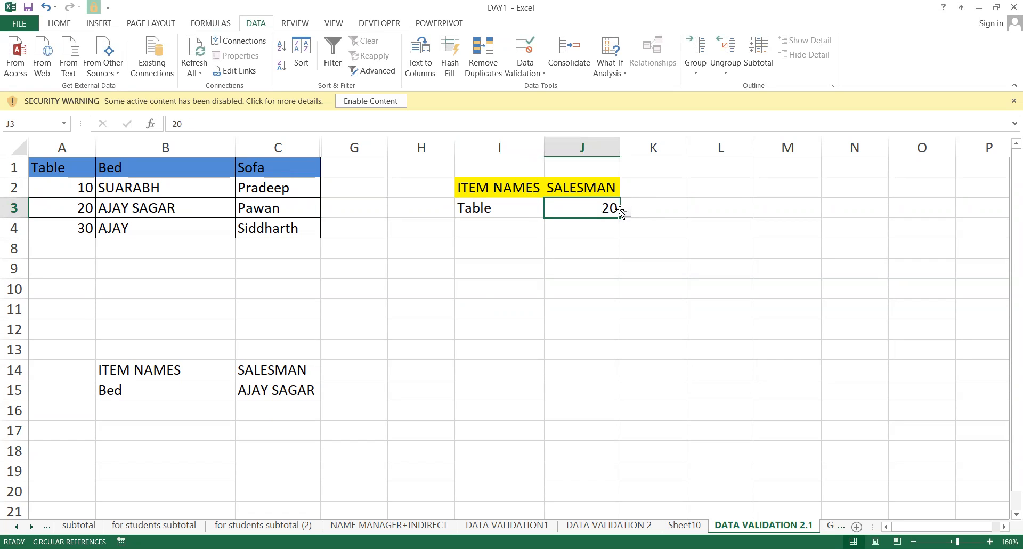
{"action": "left_click", "coordinate": [624, 212]}
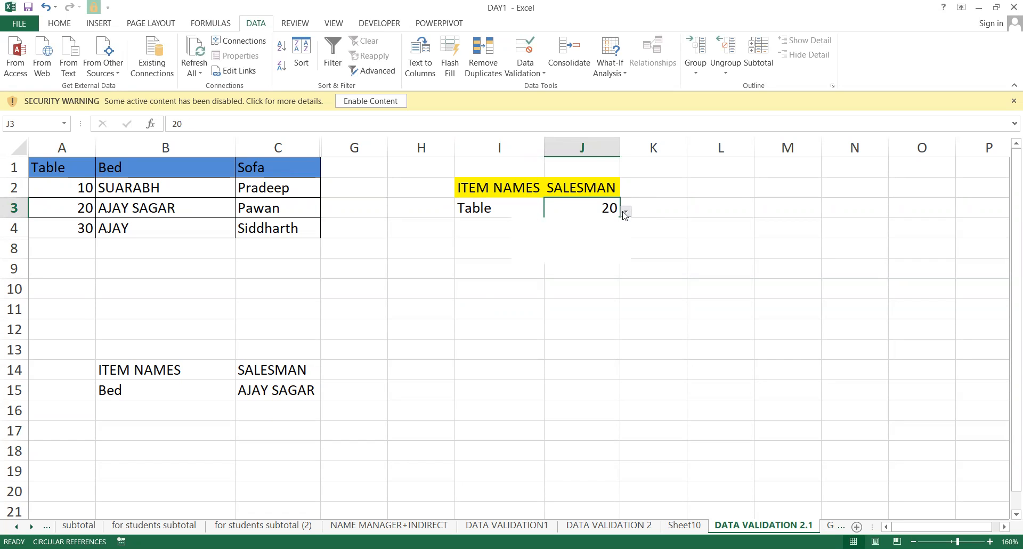
{"action": "left_click", "coordinate": [680, 228]}
Confirm A2:A4 is named Table, then begin typing =INDIRECT( in I10.
{"action": "left_click_drag", "start_coordinate": [66, 186], "coordinate": [75, 229]}
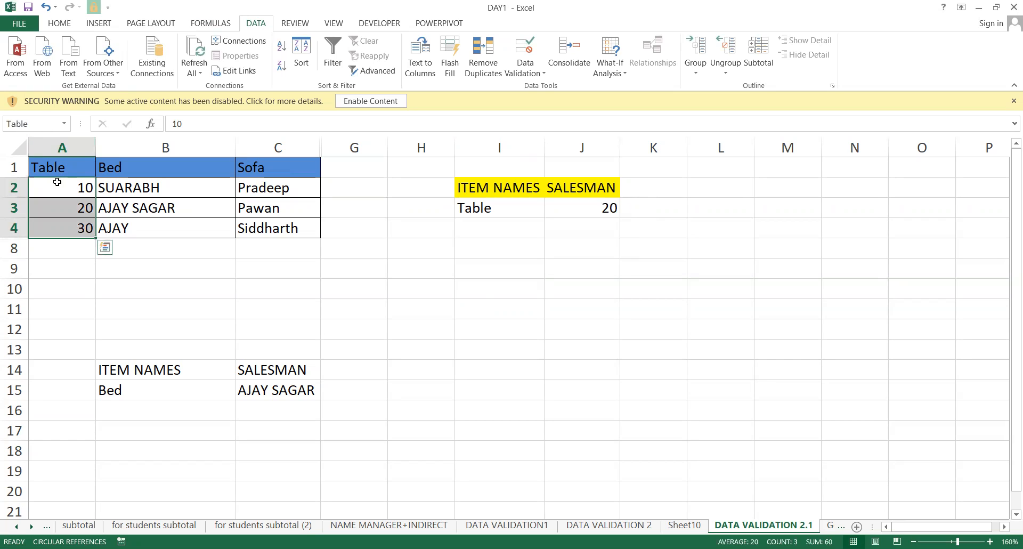
{"action": "left_click", "coordinate": [44, 123]}
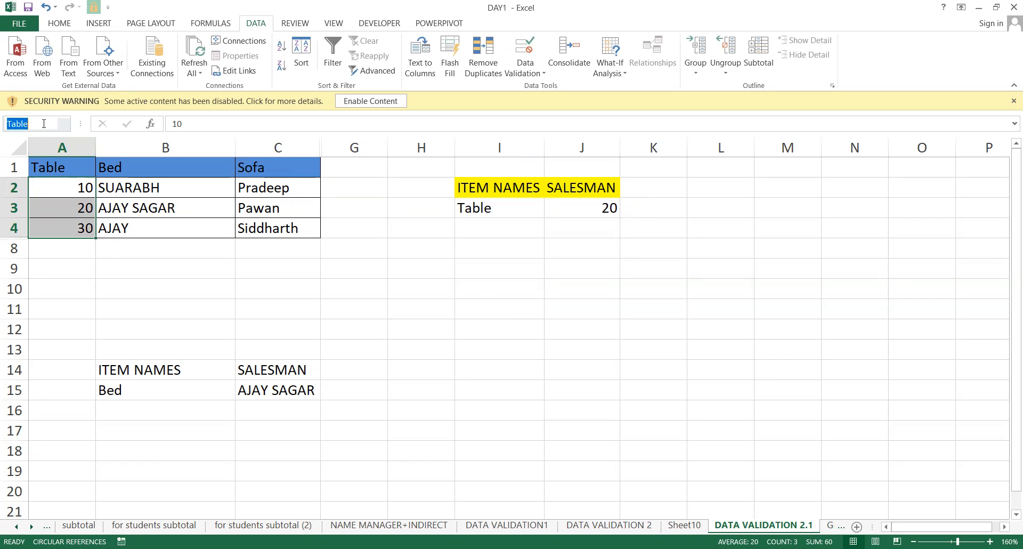
{"action": "key", "text": "Return"}
{"action": "left_click_drag", "start_coordinate": [53, 190], "coordinate": [52, 226]}
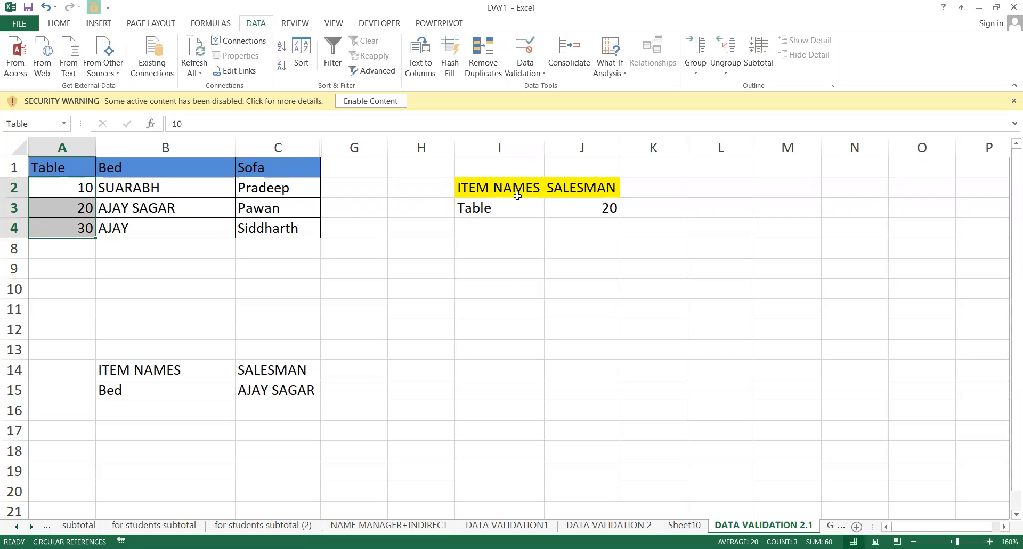
{"action": "left_click", "coordinate": [493, 290]}
{"action": "type", "text": "="}
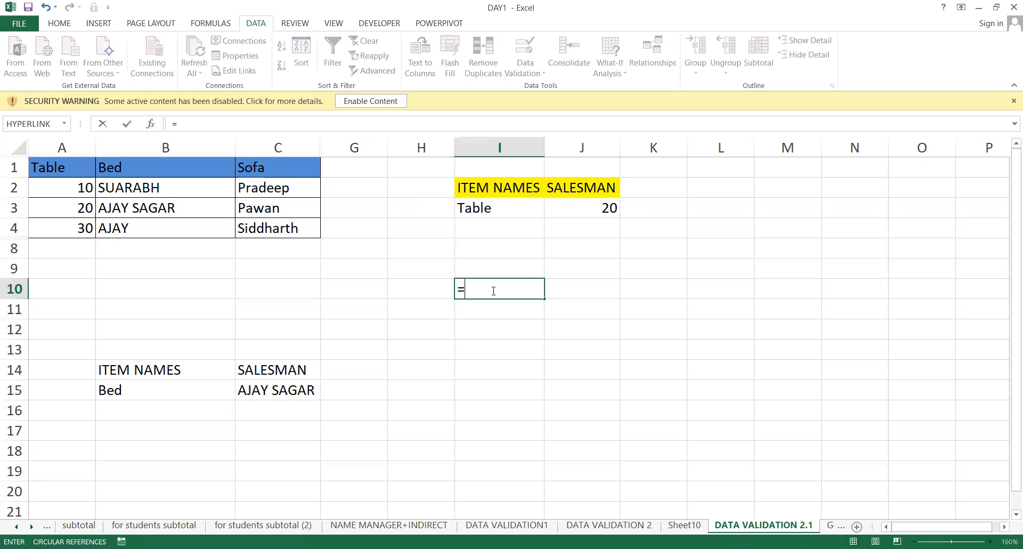
{"action": "type", "text": "INDIRECT("}
Replace the unfinished I10 formula with =SUM(INDIRECT(I3)), which returns 60.
{"action": "left_click", "coordinate": [509, 205]}
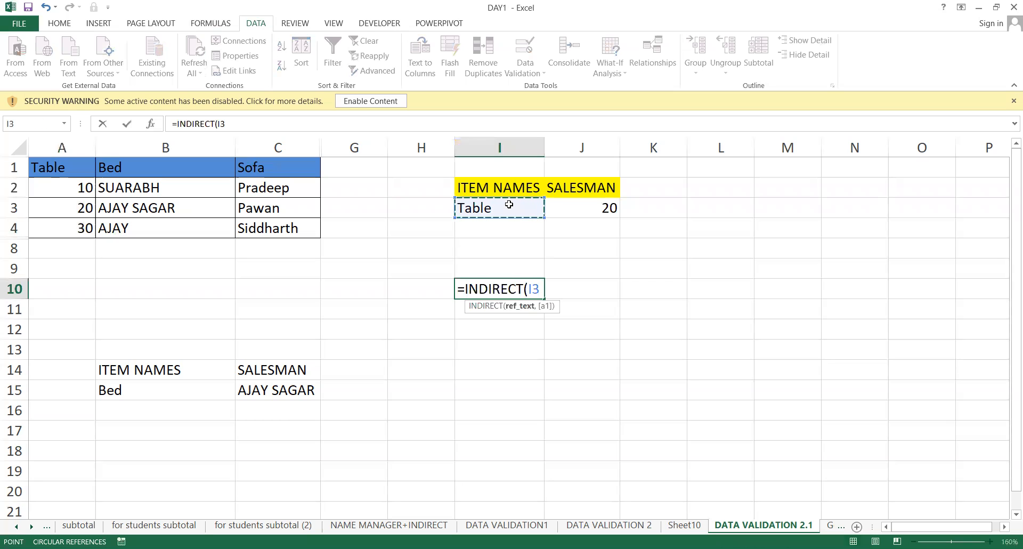
{"action": "key", "text": "Escape"}
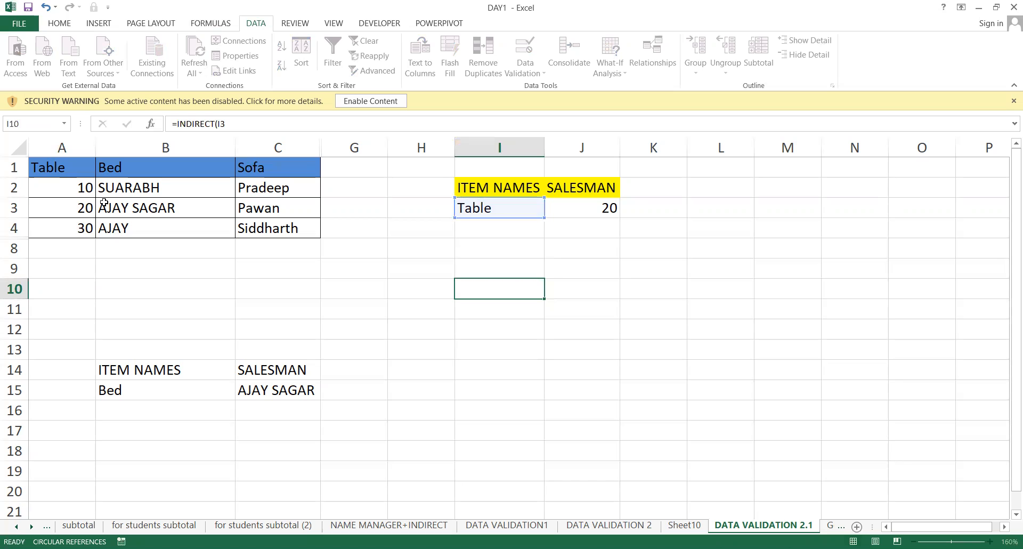
{"action": "type", "text": "=S"}
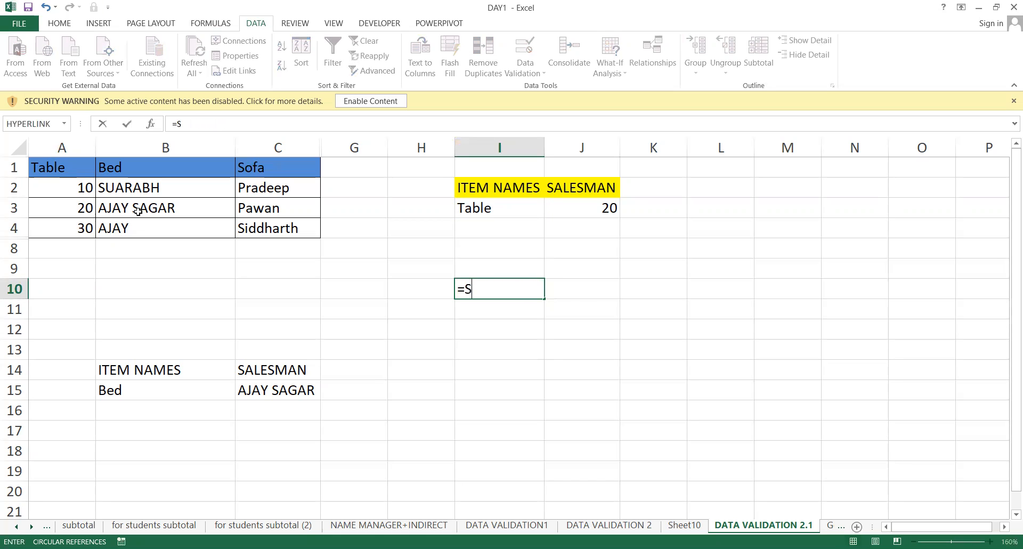
{"action": "type", "text": "UM("}
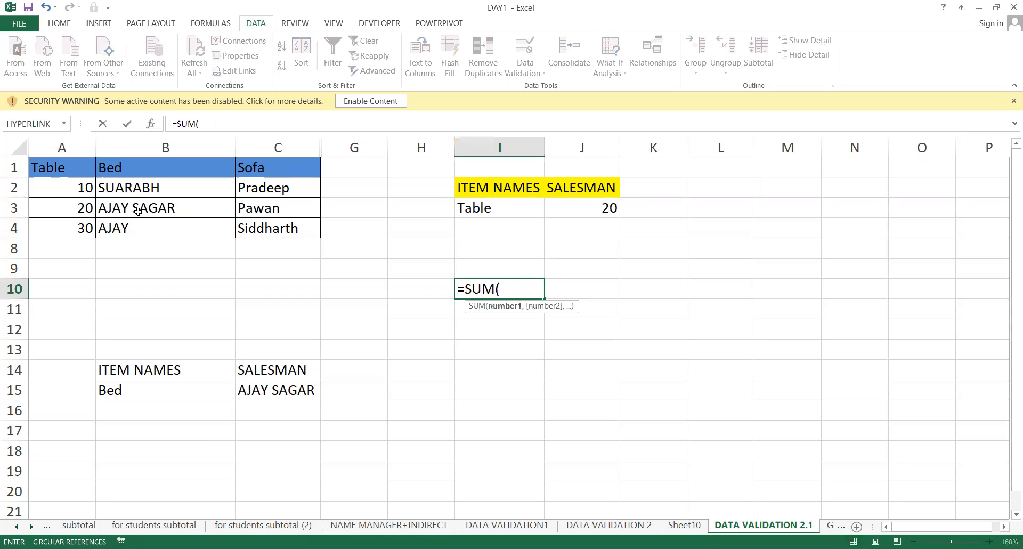
{"action": "type", "text": "INDIRECT("}
{"action": "left_click", "coordinate": [513, 201]}
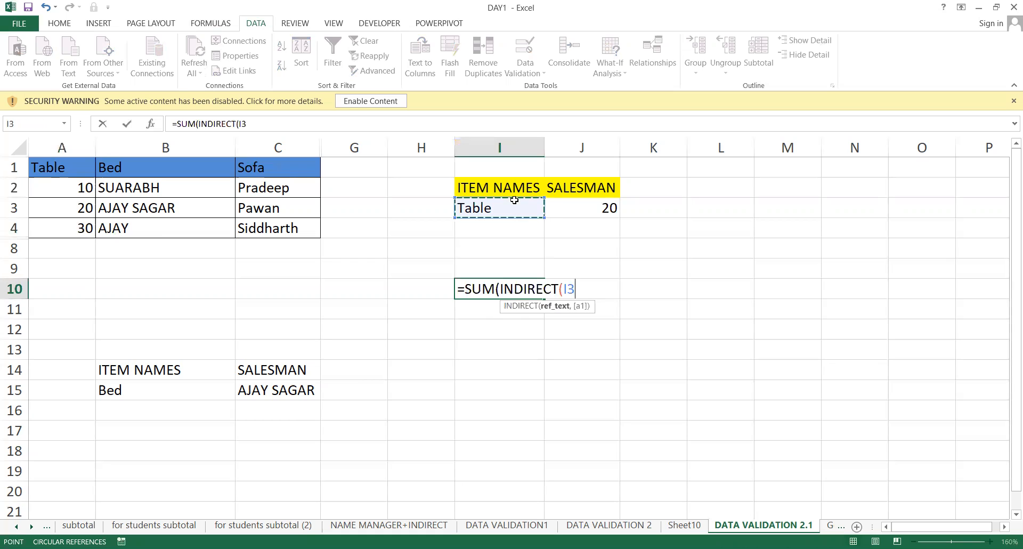
{"action": "type", "text": "))"}
{"action": "key", "text": "Return"}
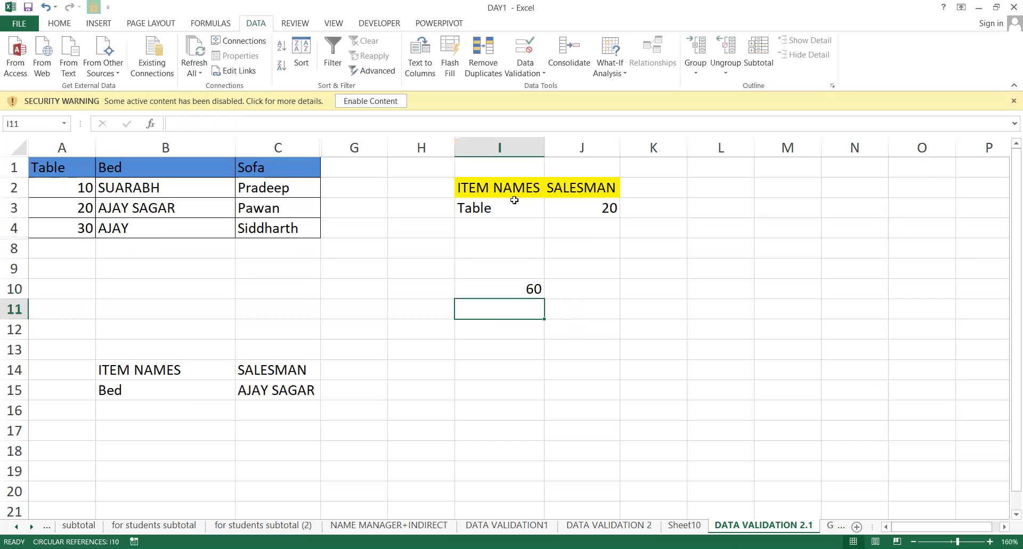
Select I10, I3 and A2:A4 to show the range named Table.
{"action": "left_click", "coordinate": [525, 291]}
{"action": "left_click", "coordinate": [478, 208]}
{"action": "left_click_drag", "start_coordinate": [88, 184], "coordinate": [86, 221]}
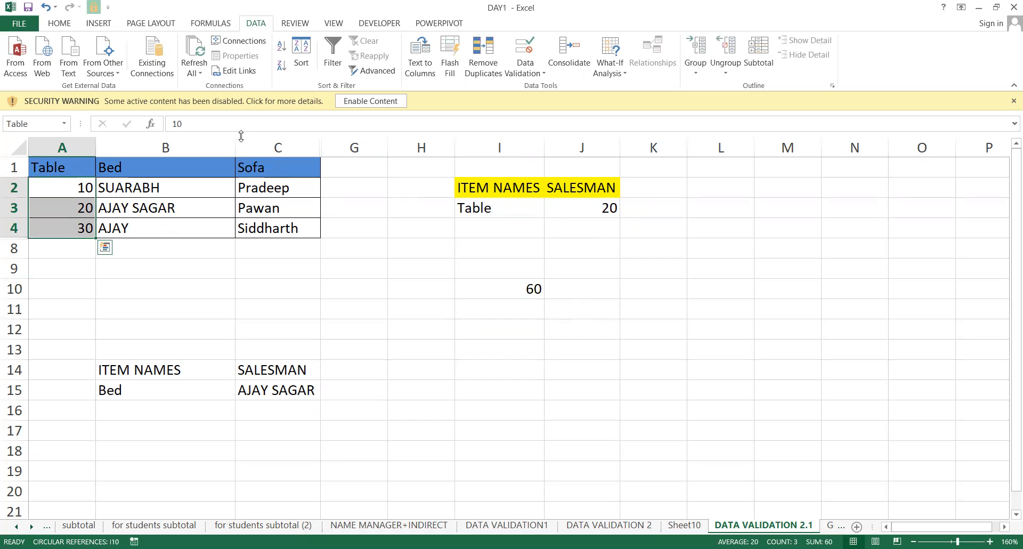
Check J3's validation source =INDIRECT($I$3), then clear the contents of B10:I16.
{"action": "left_click", "coordinate": [581, 208]}
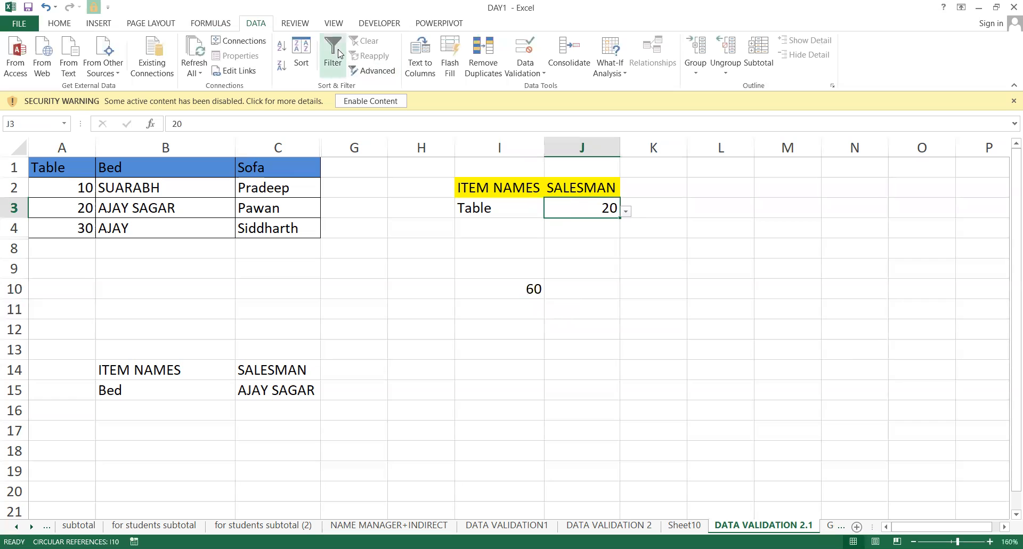
{"action": "left_click", "coordinate": [520, 47]}
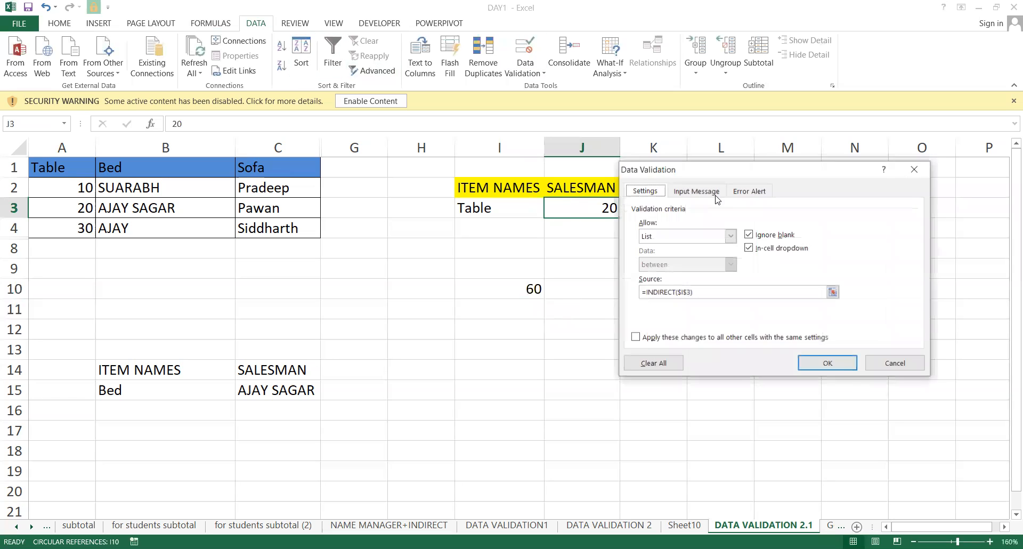
{"action": "left_click", "coordinate": [673, 292]}
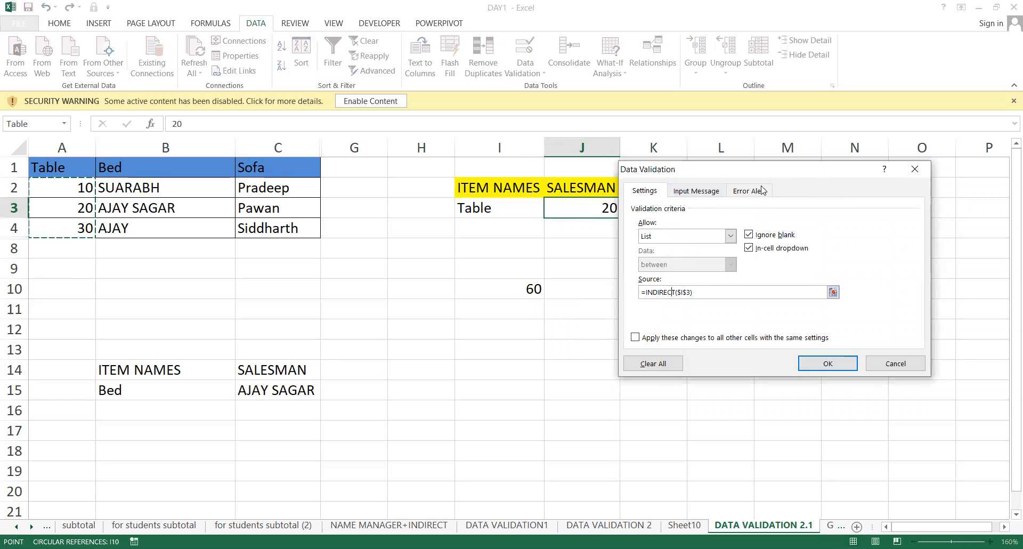
{"action": "left_click_drag", "start_coordinate": [778, 170], "coordinate": [838, 192]}
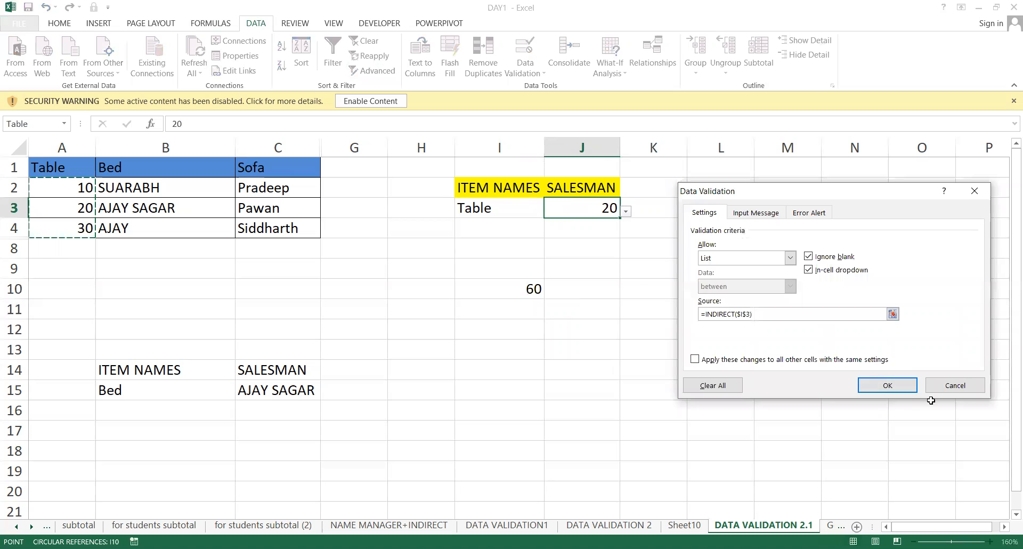
{"action": "key", "text": "Escape"}
{"action": "left_click_drag", "start_coordinate": [498, 288], "coordinate": [130, 416]}
{"action": "key", "text": "Delete"}
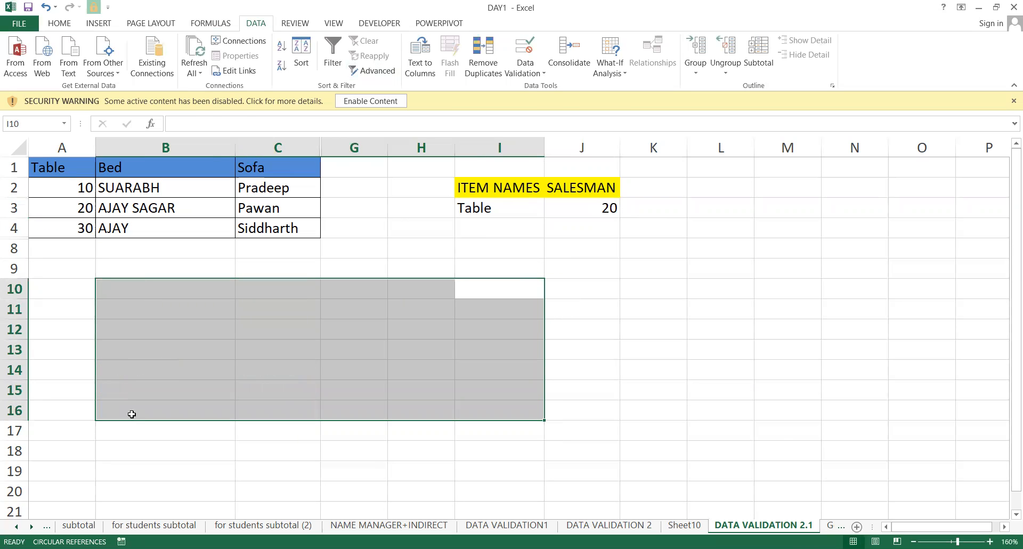